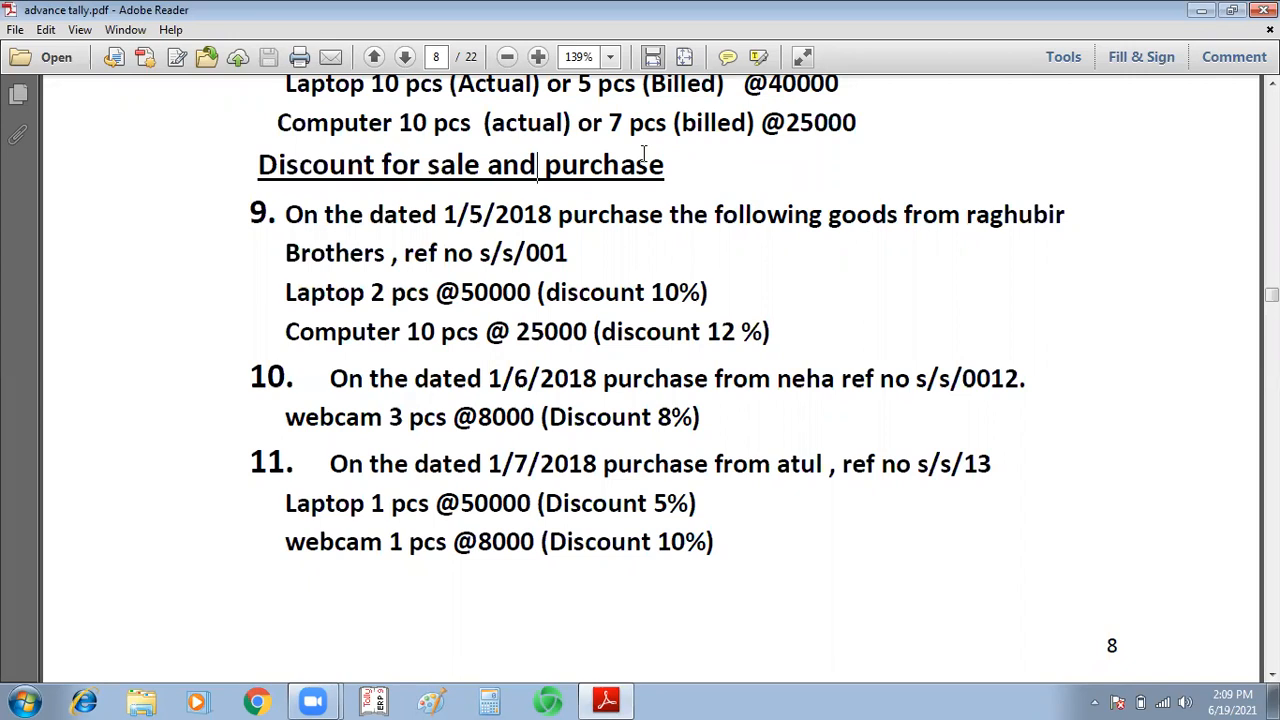
Step: Review the Session 6 actual-and-billed quantity exercises and the exercises under Discount for sale and purchase in advance tally.pdf
click(661, 333)
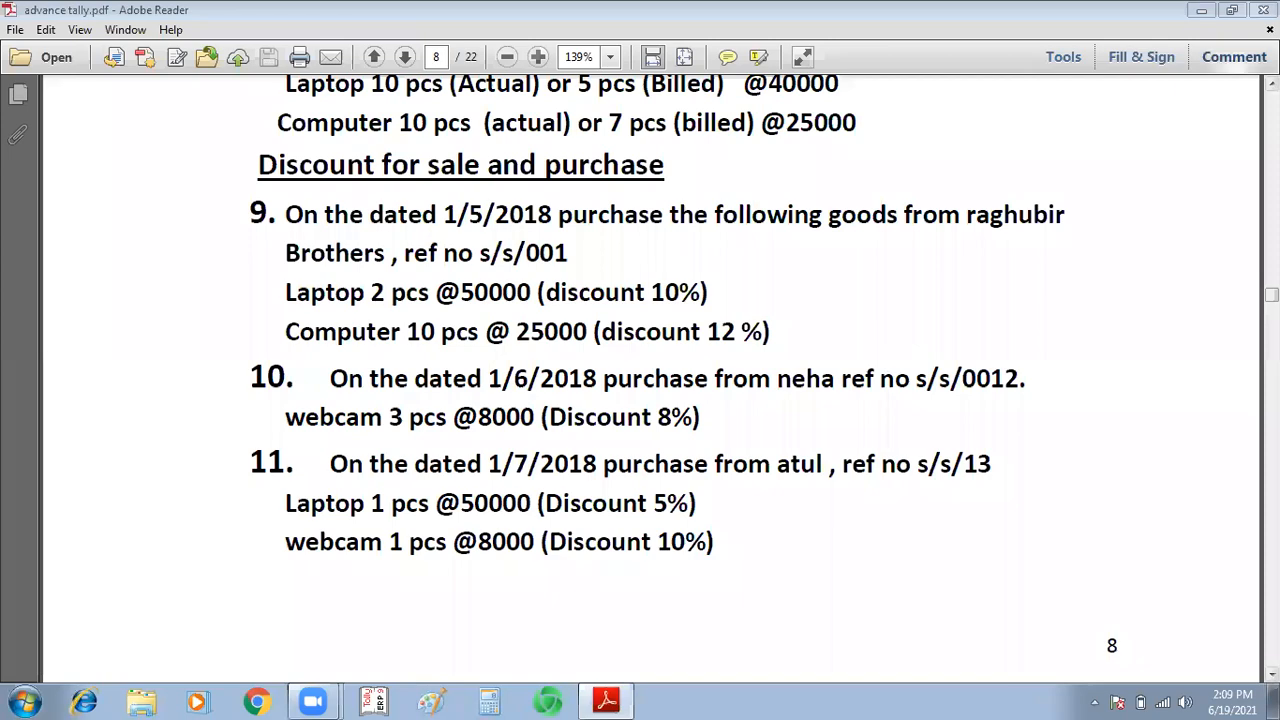
scroll(650, 380, up, 10)
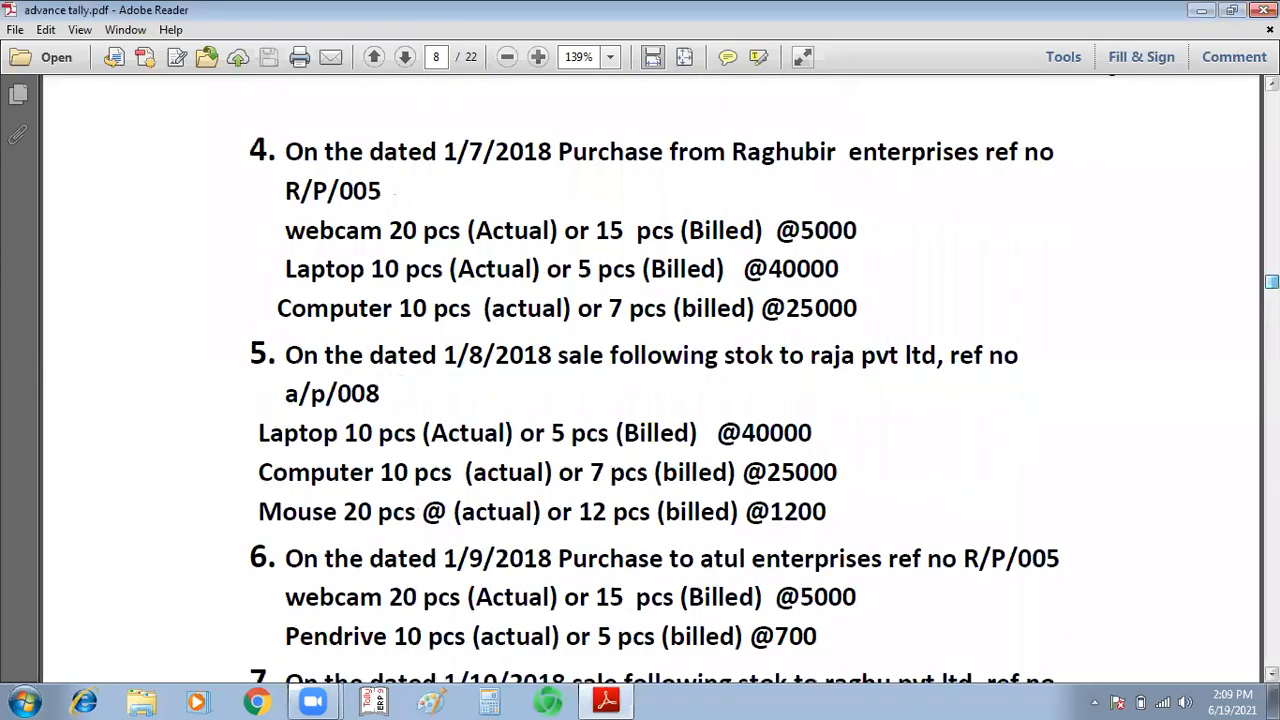
scroll(650, 380, up, 10)
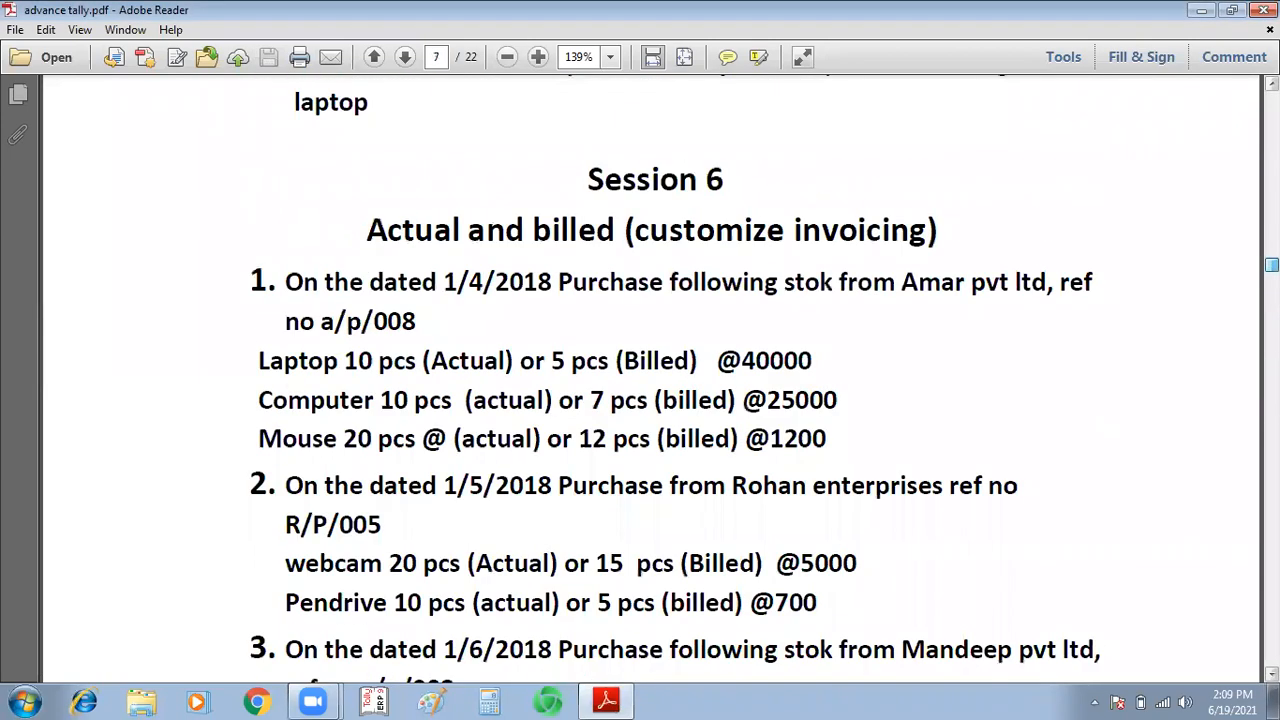
scroll(990, 180, down, 3)
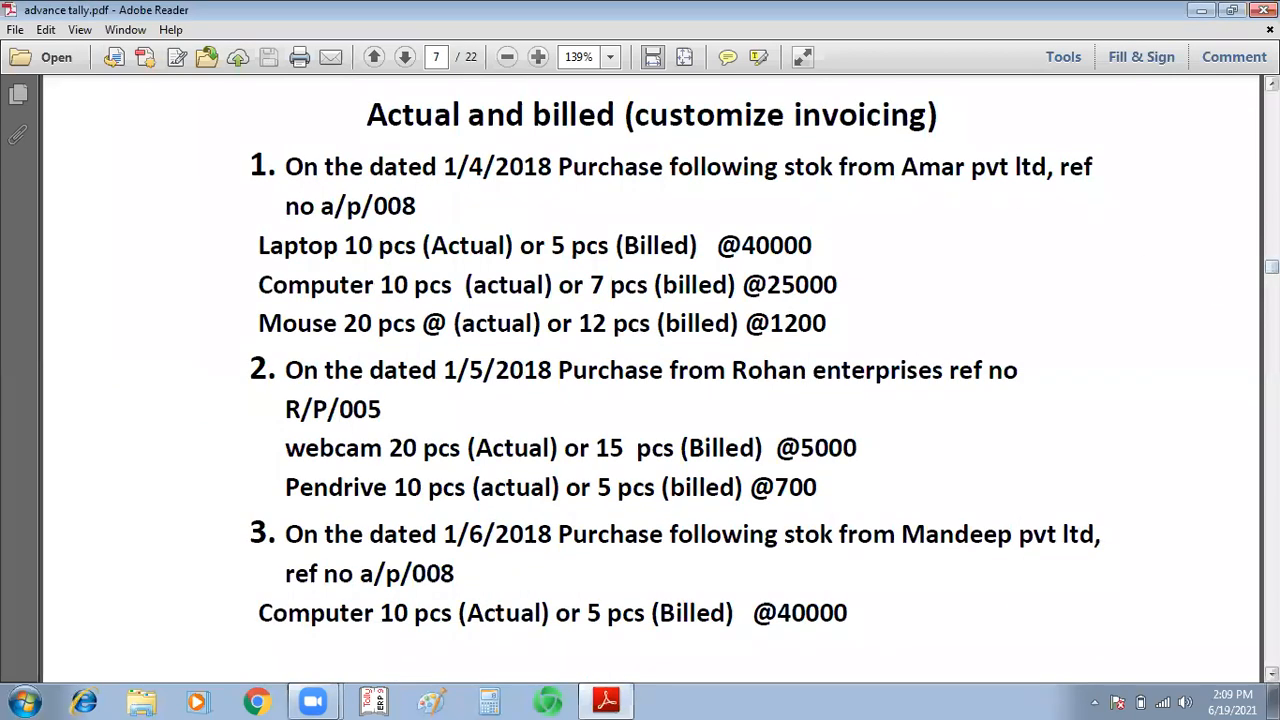
scroll(650, 380, down, 20)
scroll(660, 336, down, 16)
scroll(660, 331, up, 3)
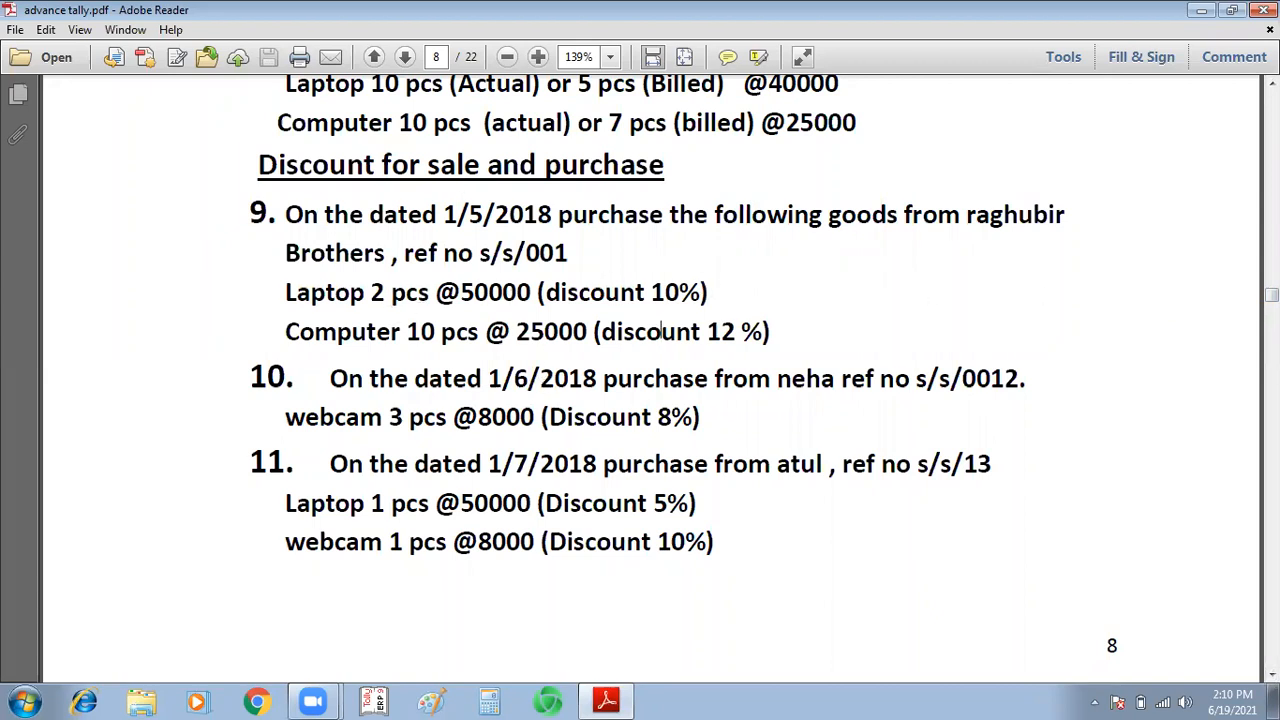
scroll(661, 333, up, 10)
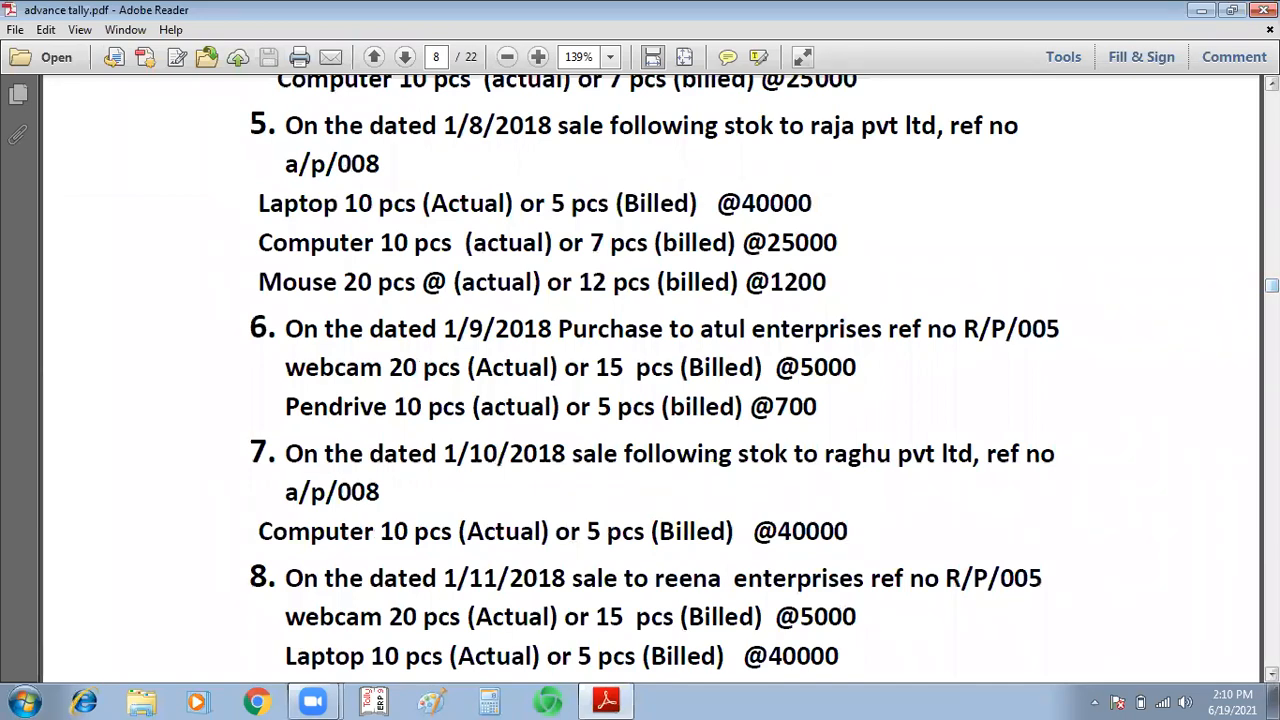
scroll(661, 300, down, 8)
scroll(661, 273, down, 2)
scroll(661, 273, up, 3)
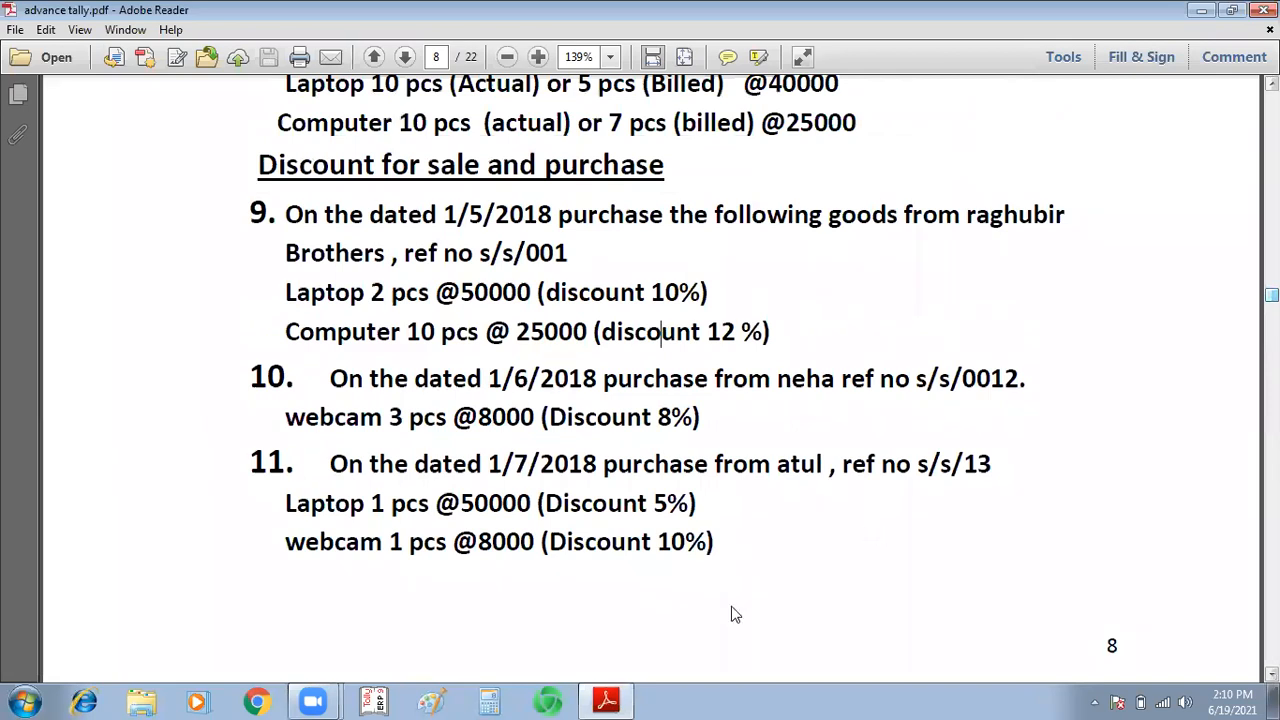
Step: Paste the captured screen into a new Paint image and create a desktop folder named 19TH JUNE 21 for saving it
click(432, 700)
key(ctrl+v)
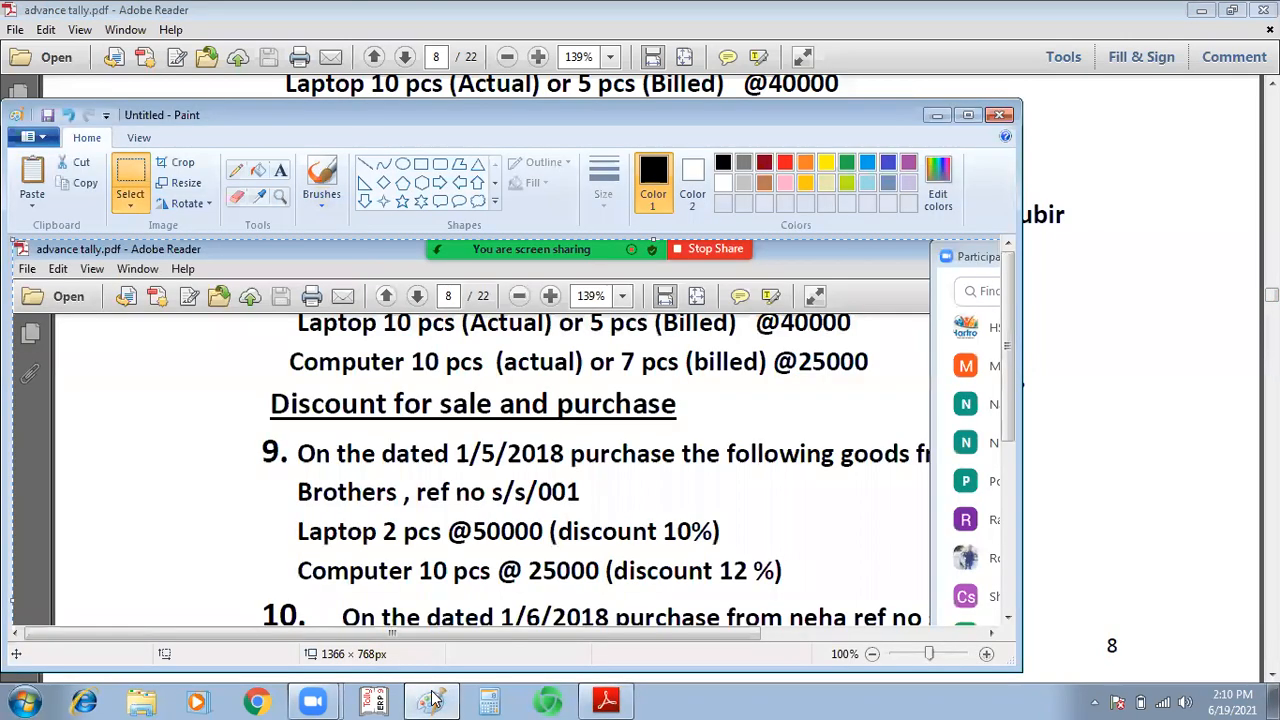
key(ctrl+s)
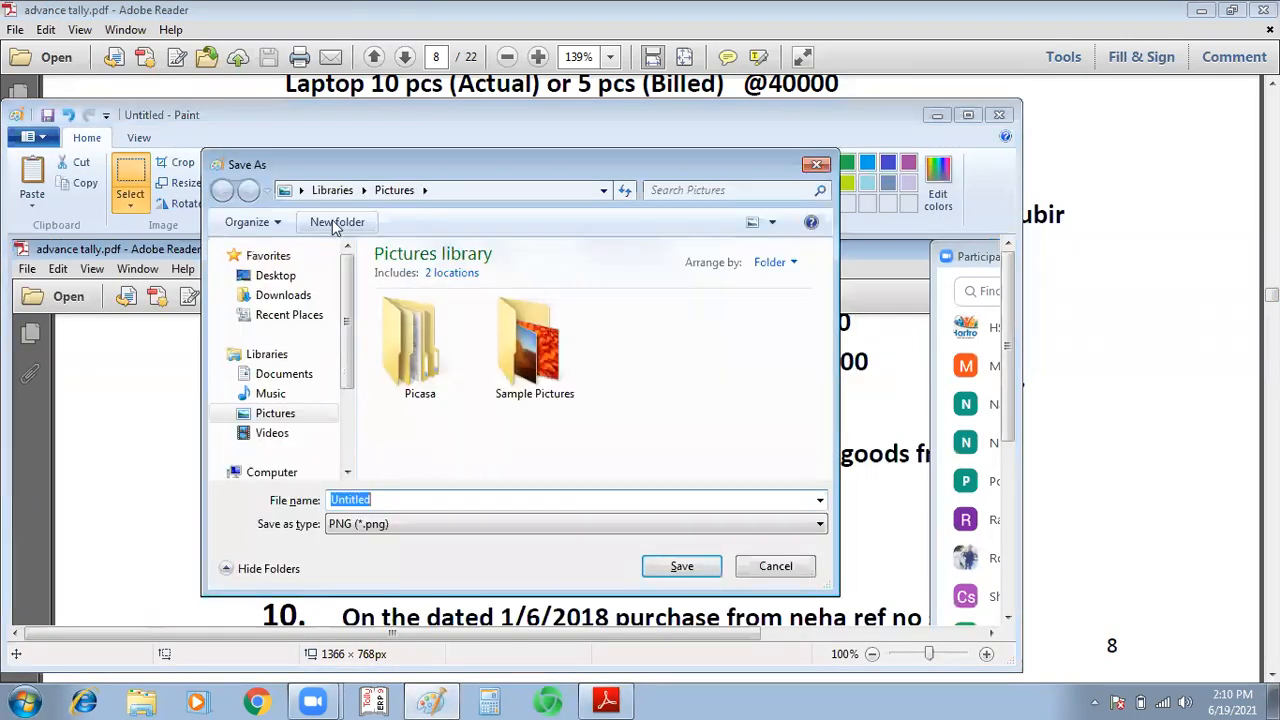
click(302, 191)
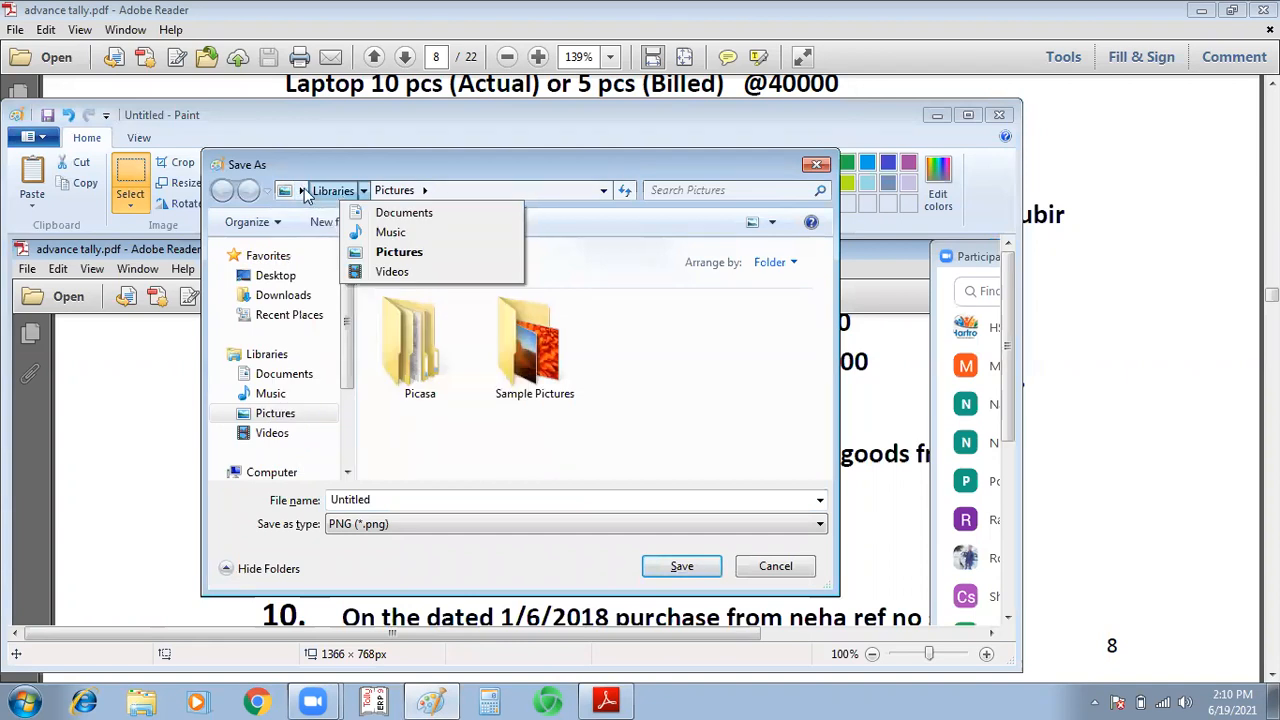
mouse_move(302, 191)
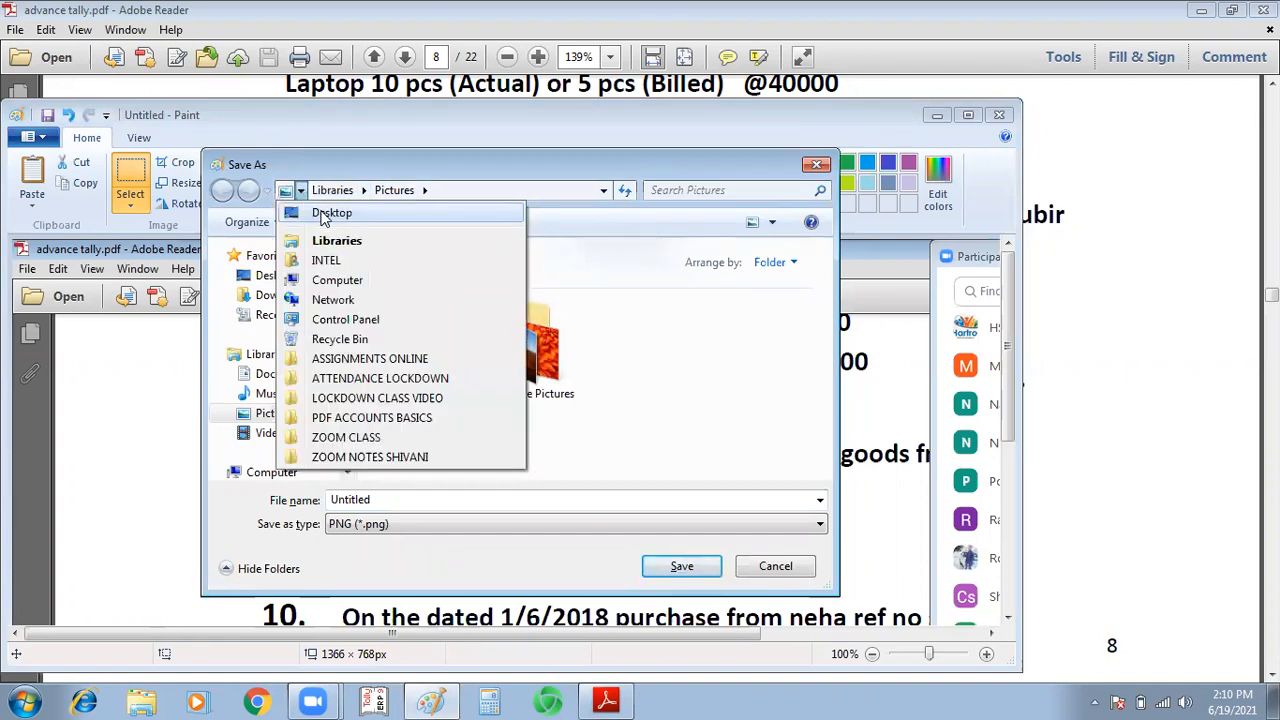
click(322, 214)
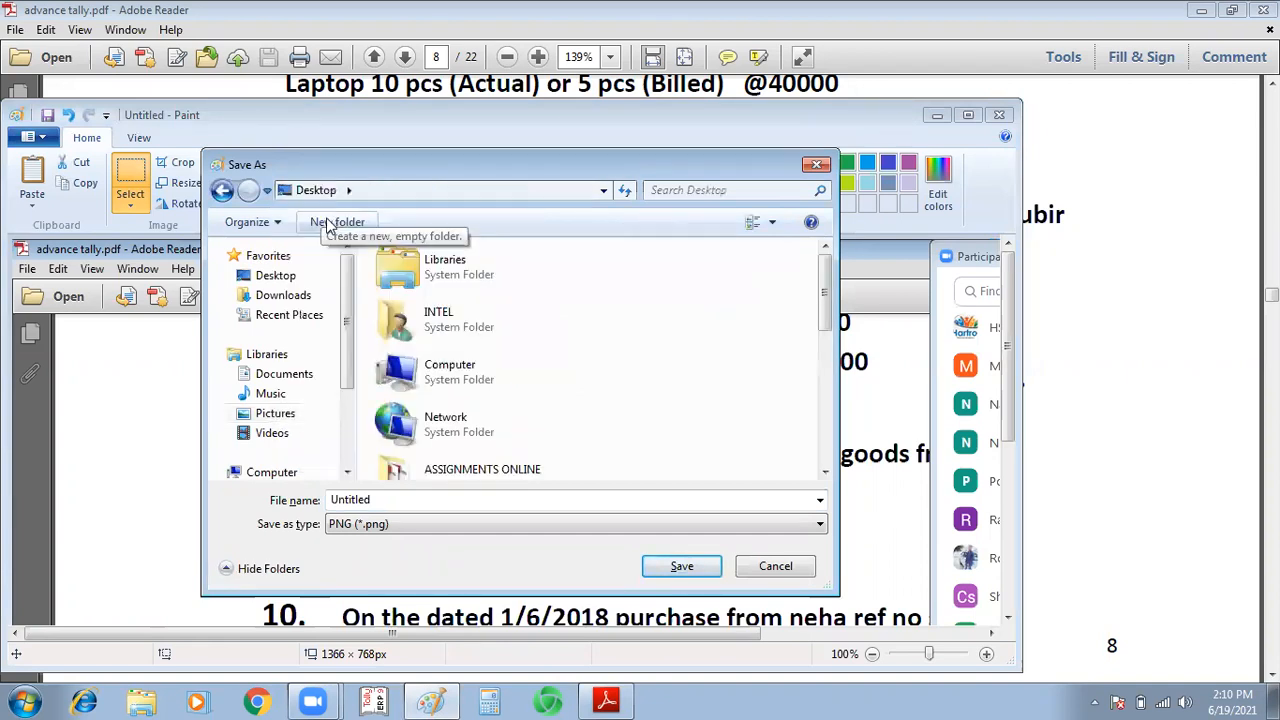
click(328, 224)
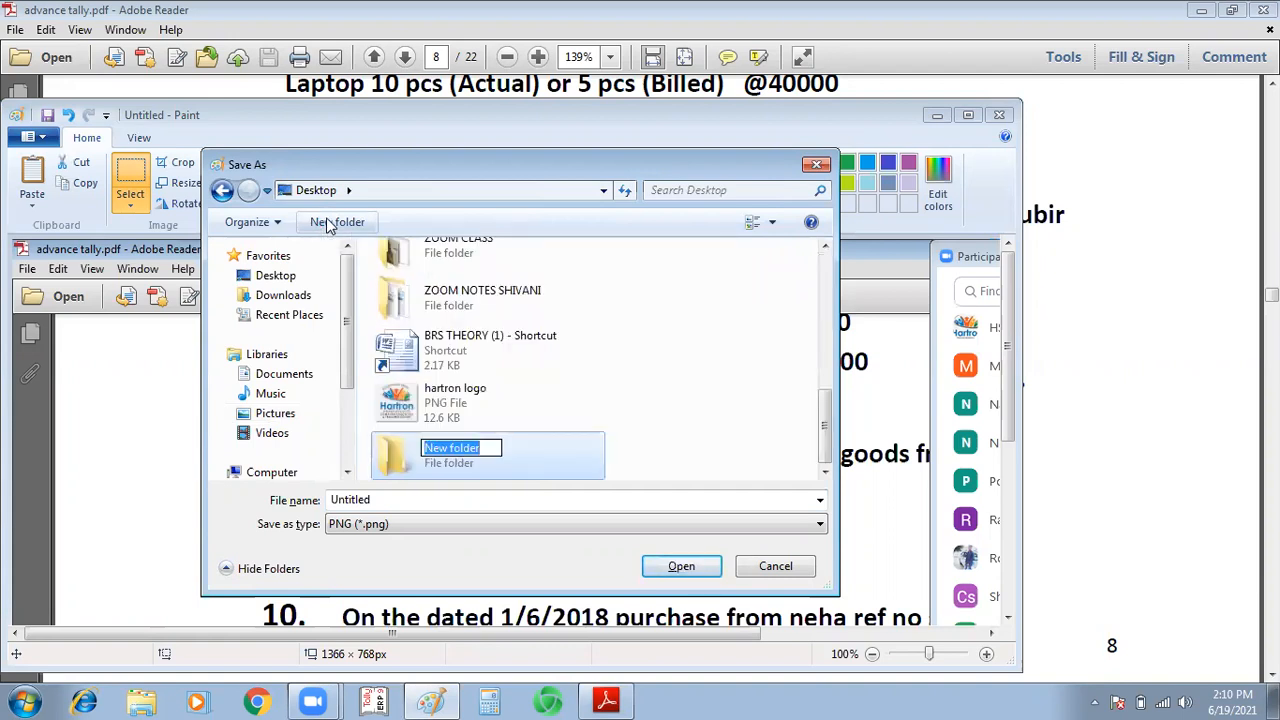
text(19TH )
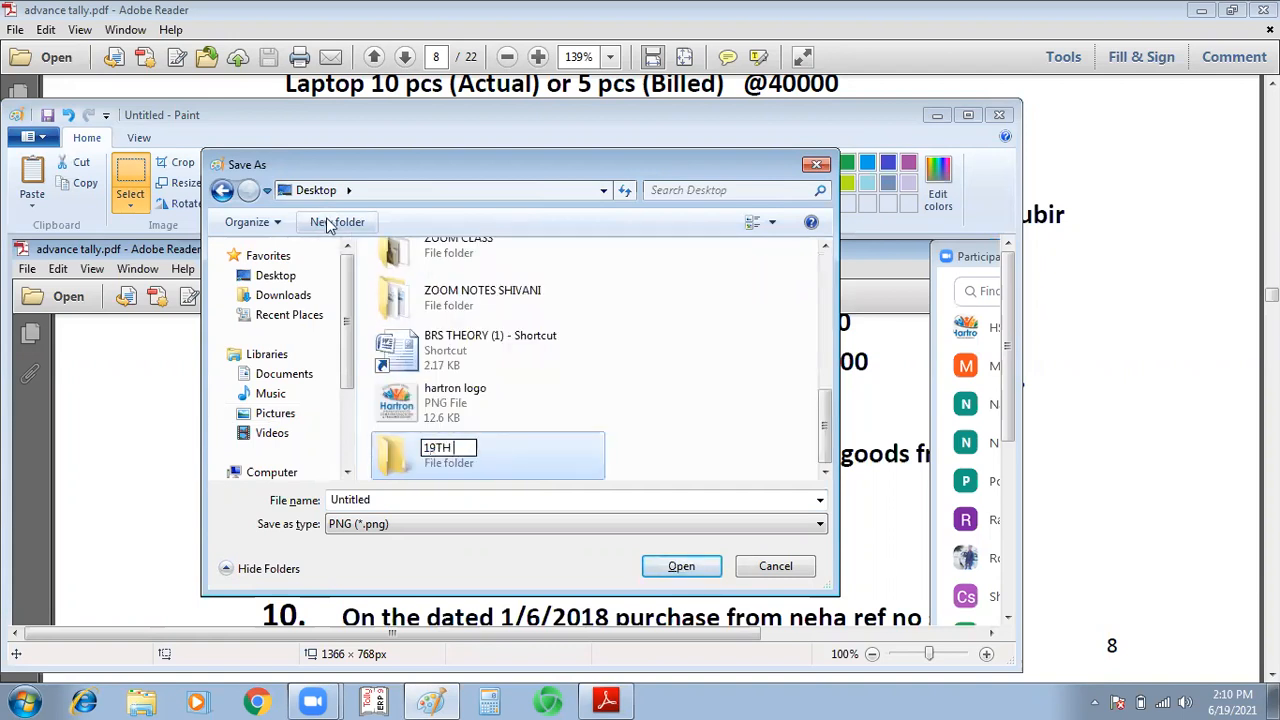
text(JUNE 21)
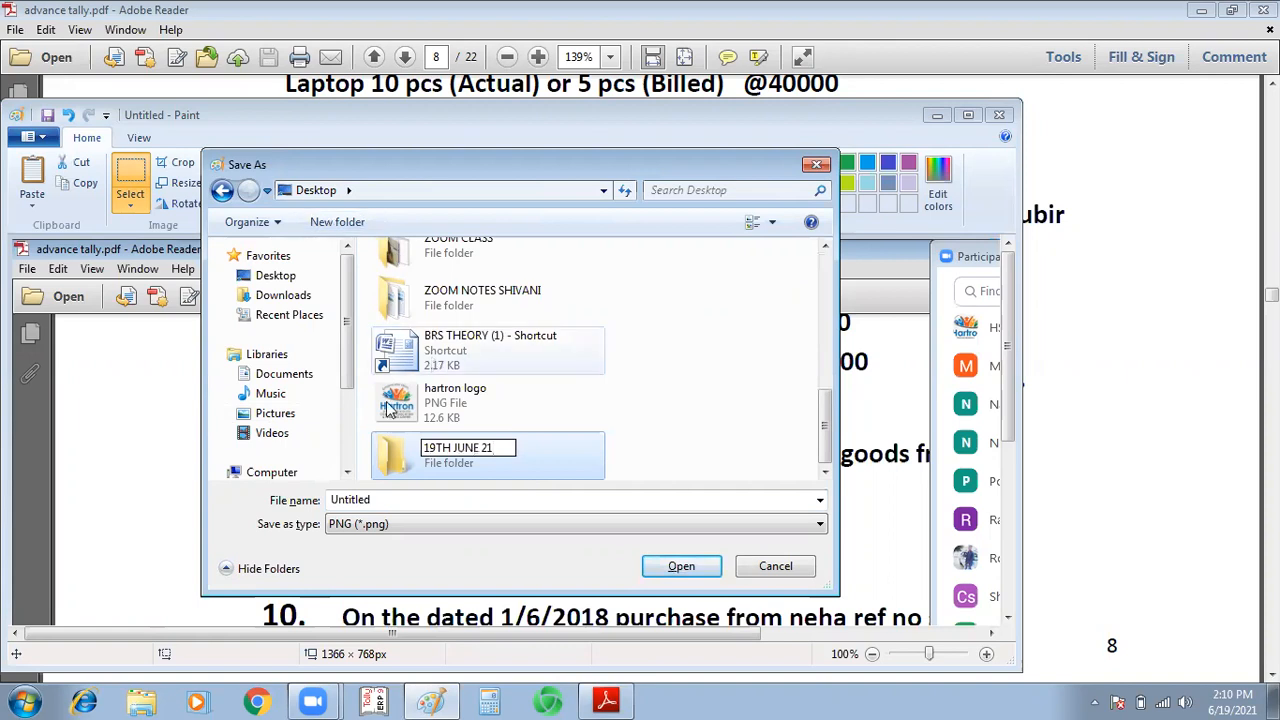
key(Return)
Step: Save the pasted screenshot as PNG file 1 in the 19TH JUNE 21 folder and close Paint
double_click(387, 455)
double_click(372, 500)
text(1)
key(Return)
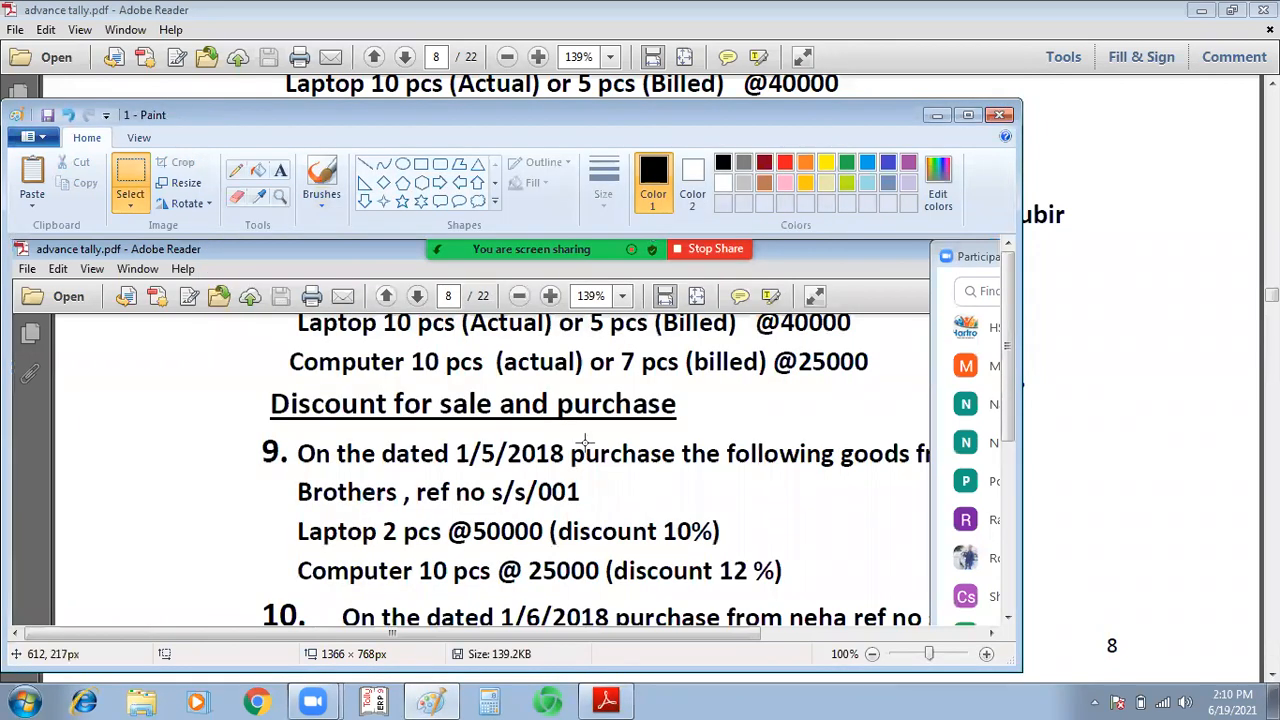
click(1000, 116)
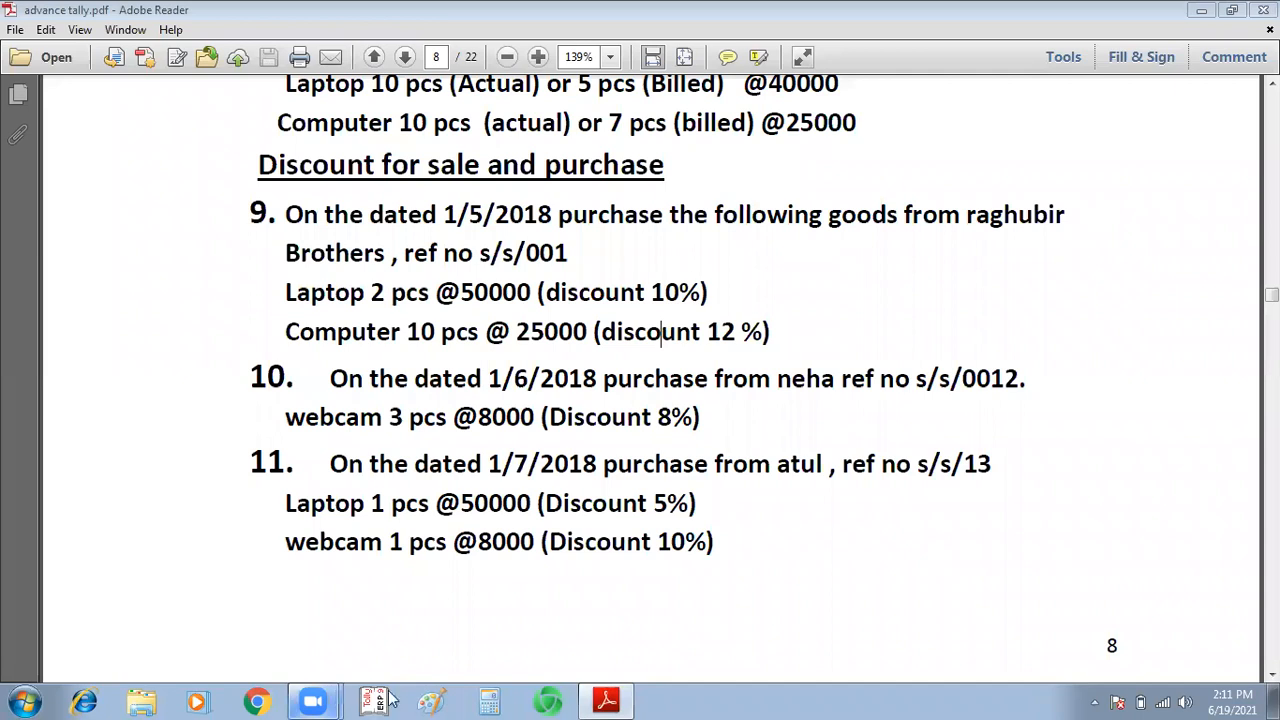
Step: Paste the second captured screen into a new Paint image, save it as 2 in the 19TH JUNE 21 folder, and close Paint
click(425, 700)
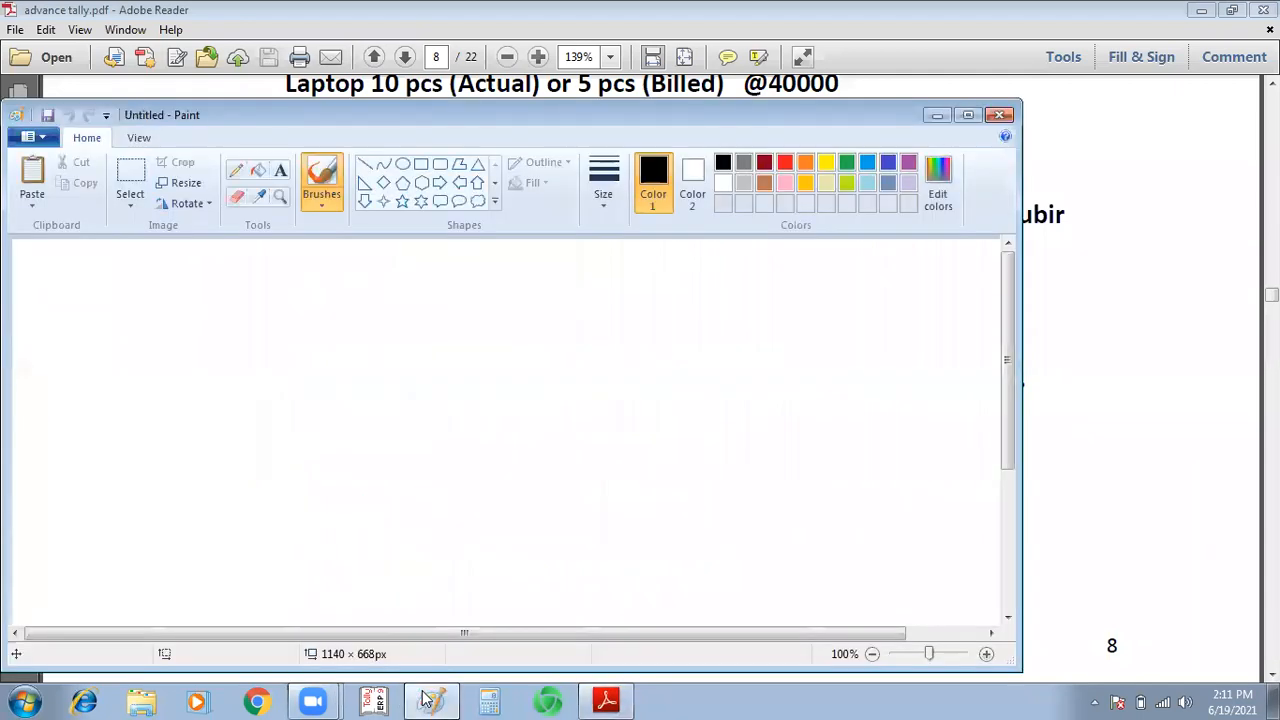
key(ctrl+v)
key(ctrl+s)
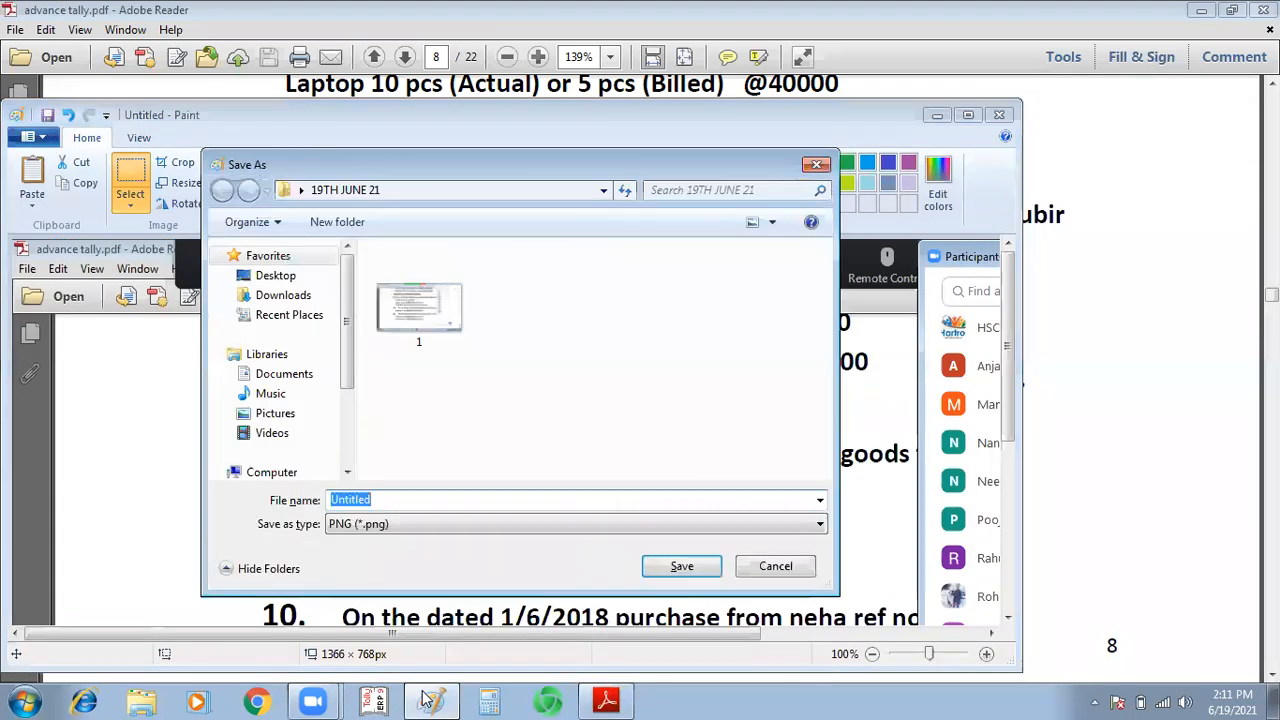
text(2)
key(Return)
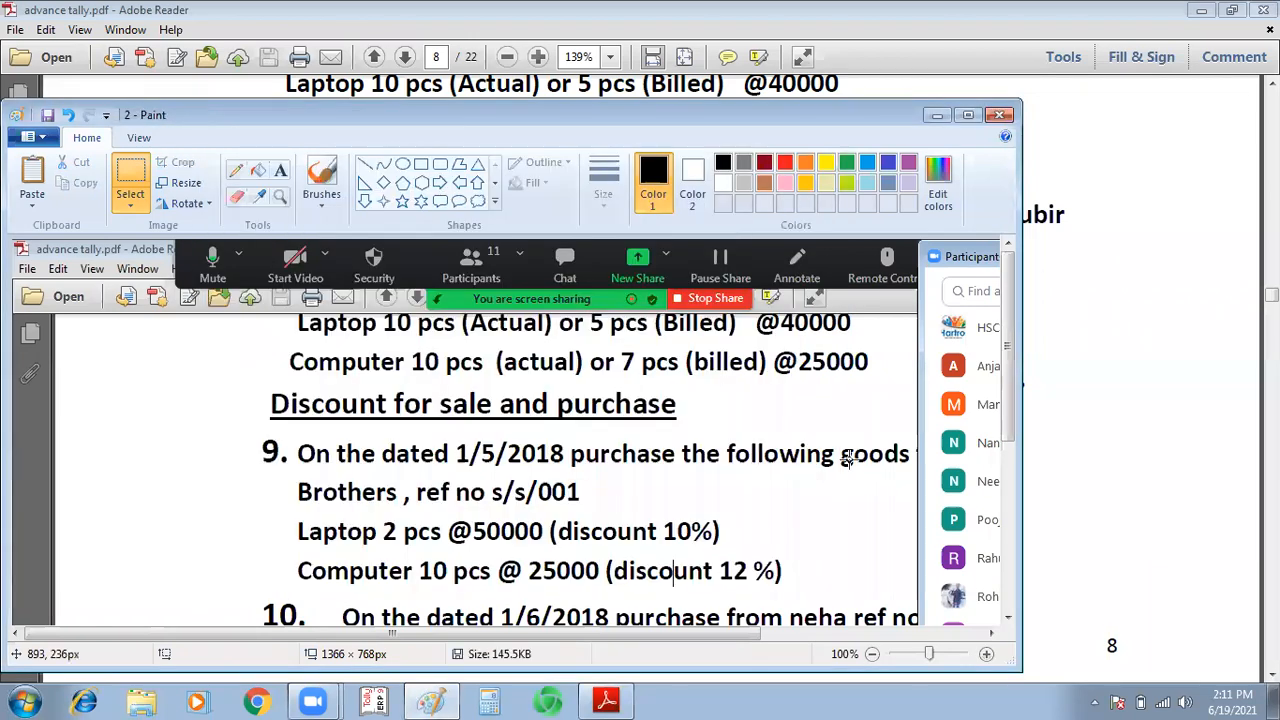
click(1232, 11)
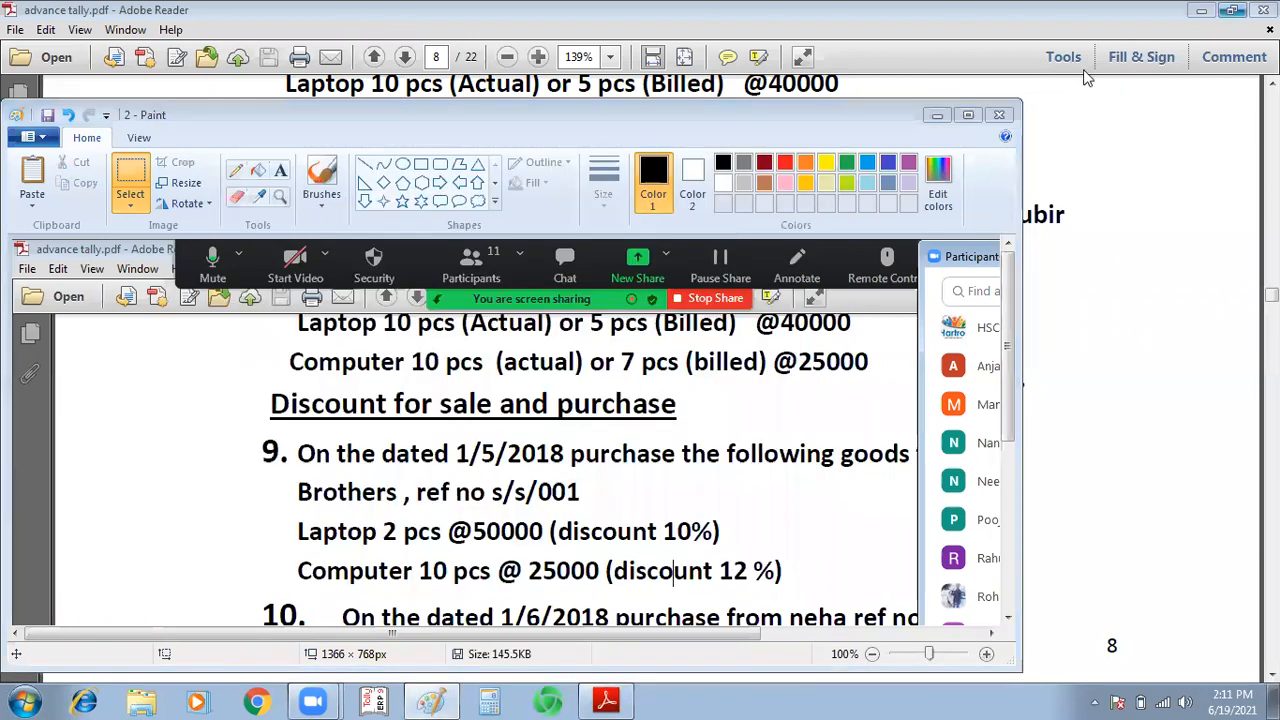
click(998, 114)
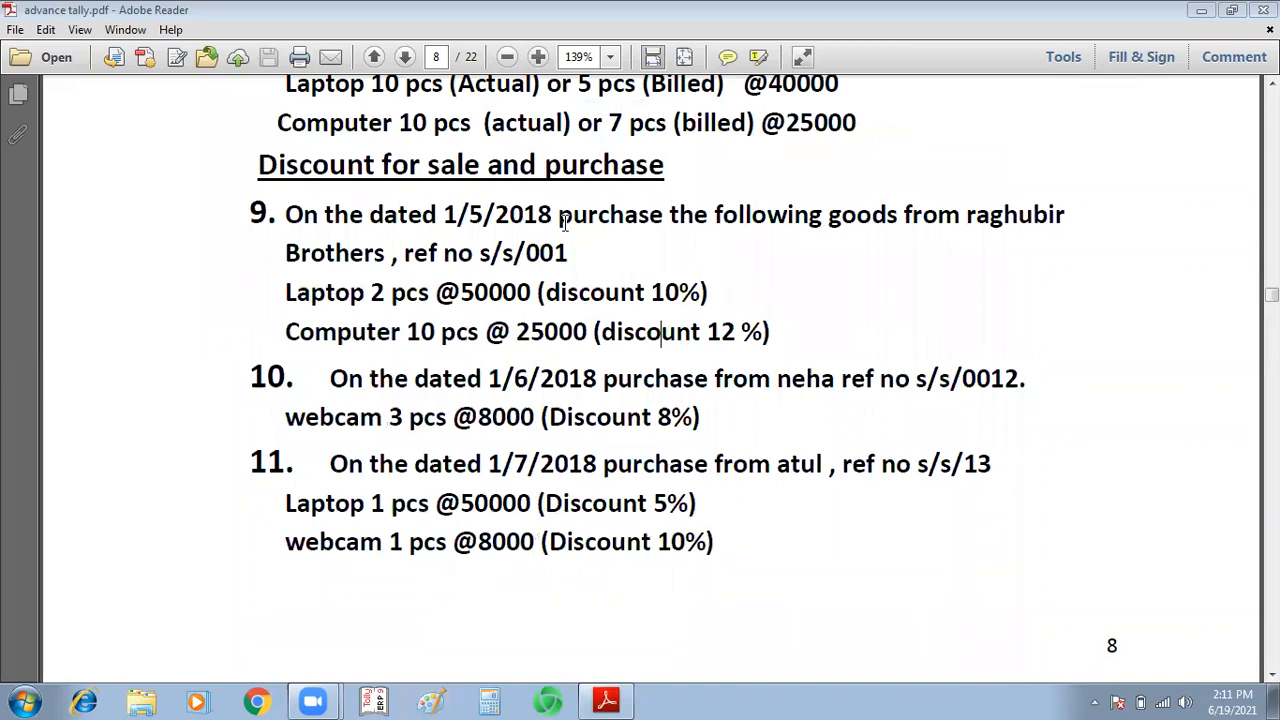
Step: Point out the purchase wording, the supplier and the reference number in exercise 9 by highlighting them
drag(575, 220, 625, 222)
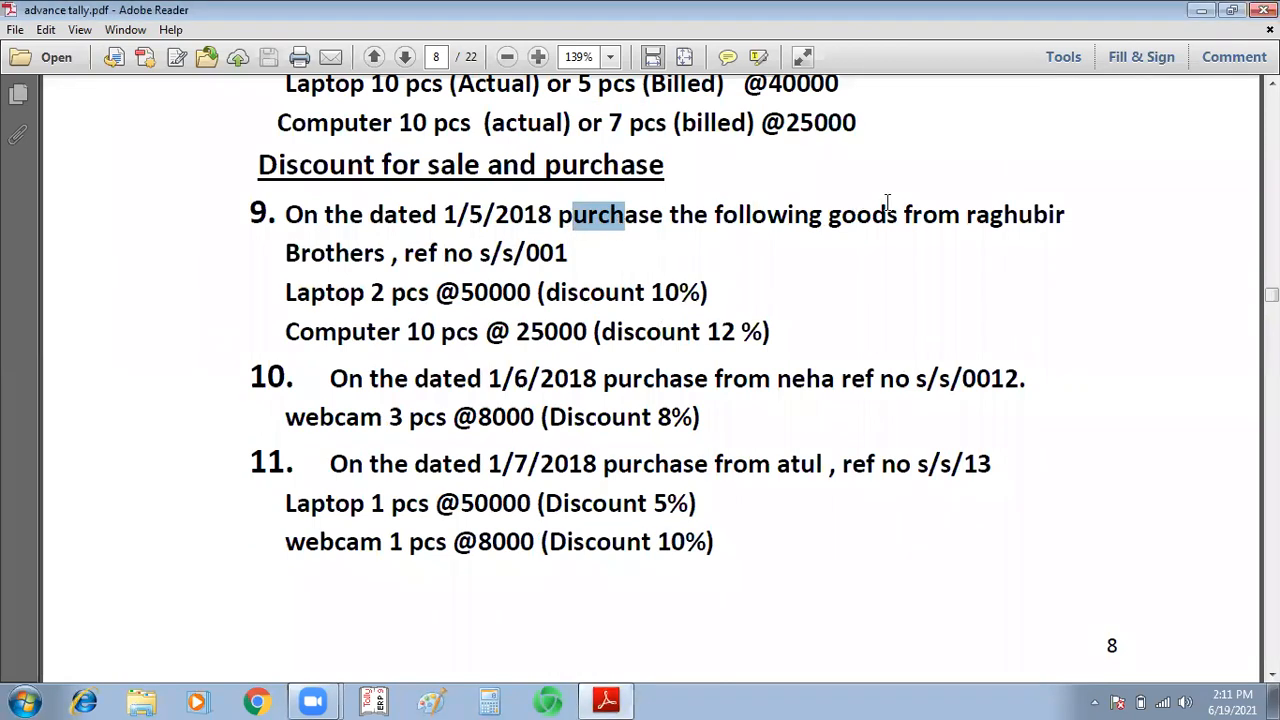
drag(968, 220, 1005, 220)
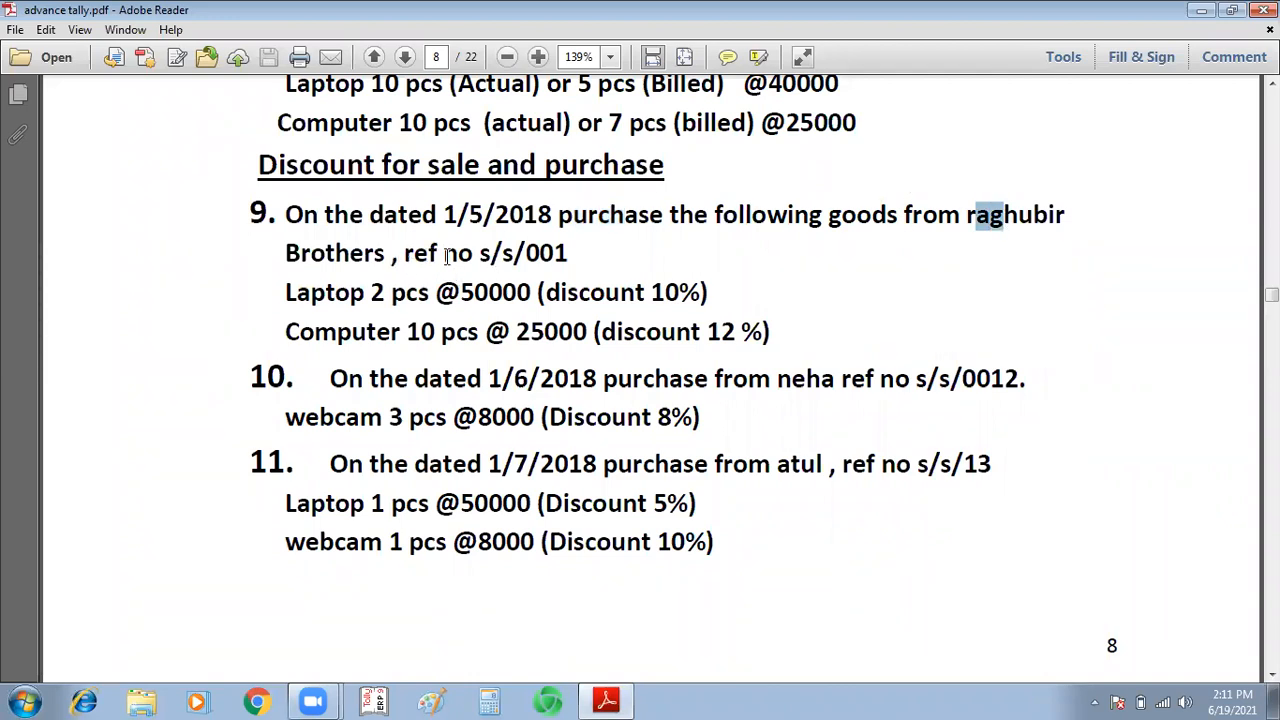
drag(444, 256, 570, 256)
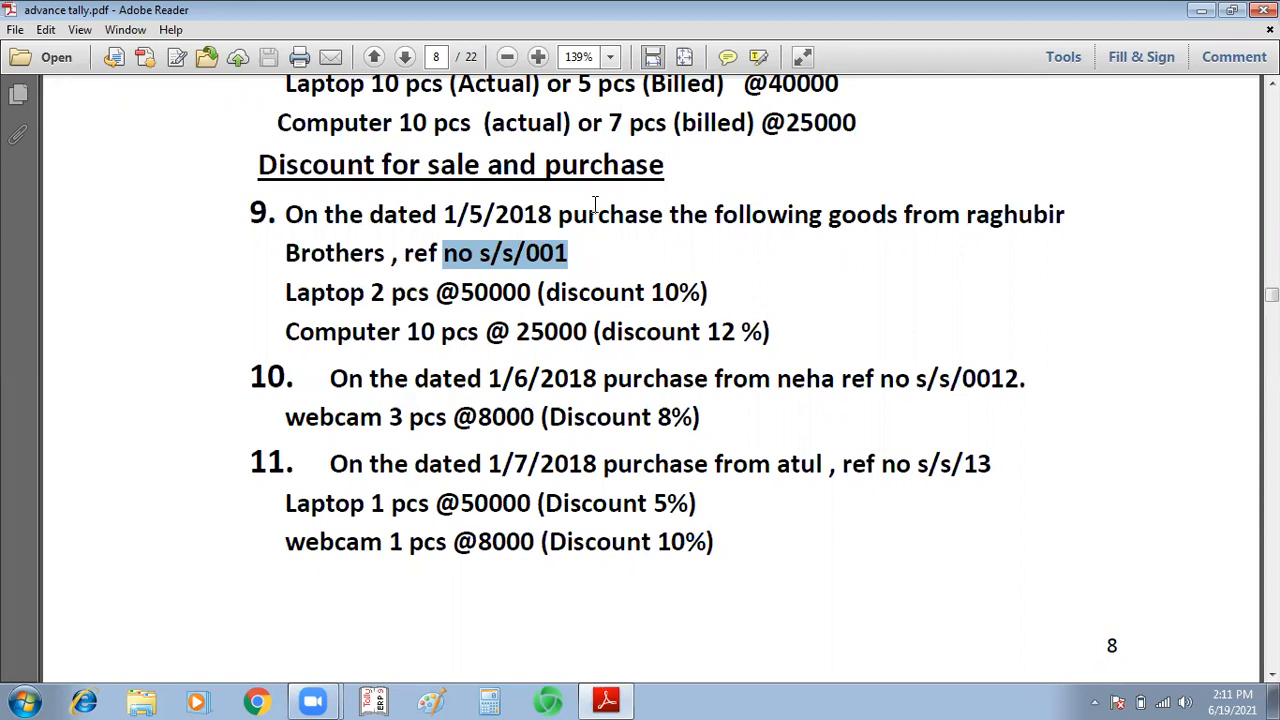
Step: Switch to Tally.ERP 9, maximize its window, and start working in Educational Mode
click(376, 701)
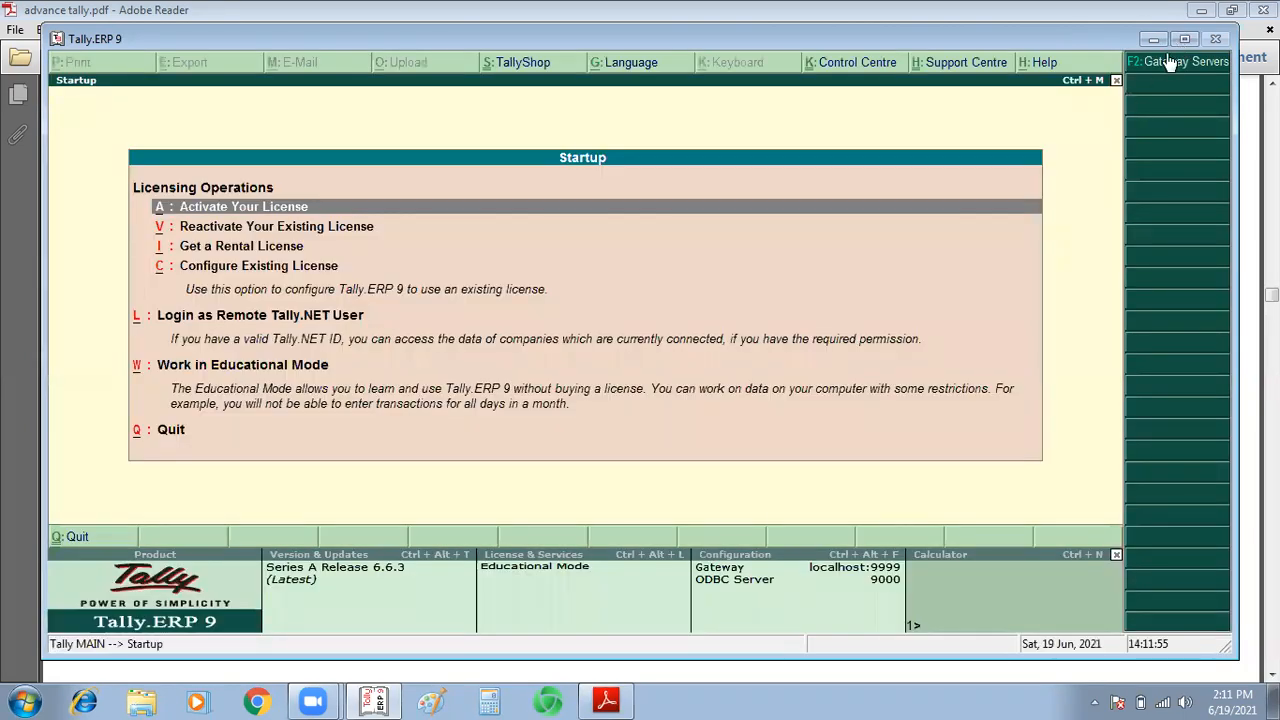
click(1186, 40)
key(Down)
key(Down)
key(Down)
key(Down)
key(Return)
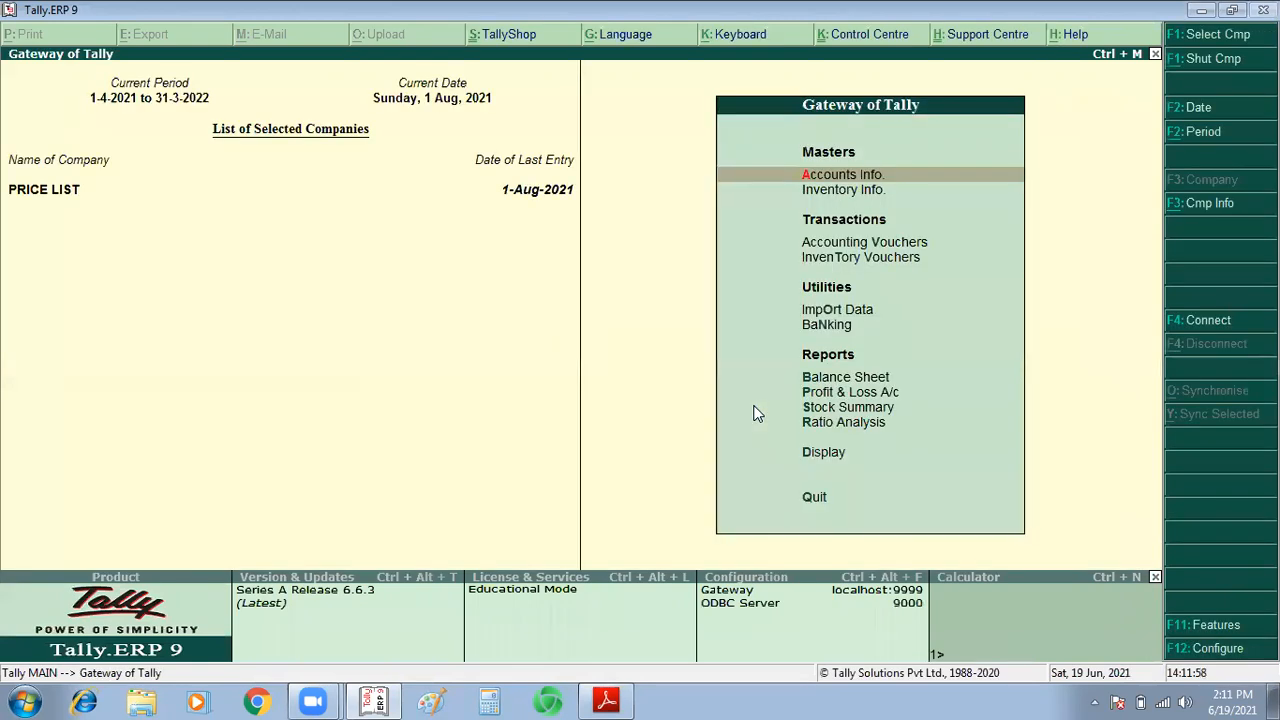
Step: Open accounting voucher creation for the PRICE LIST company and change the voucher type to Purchase
key(Down)
key(Down)
key(Down)
key(Up)
key(Return)
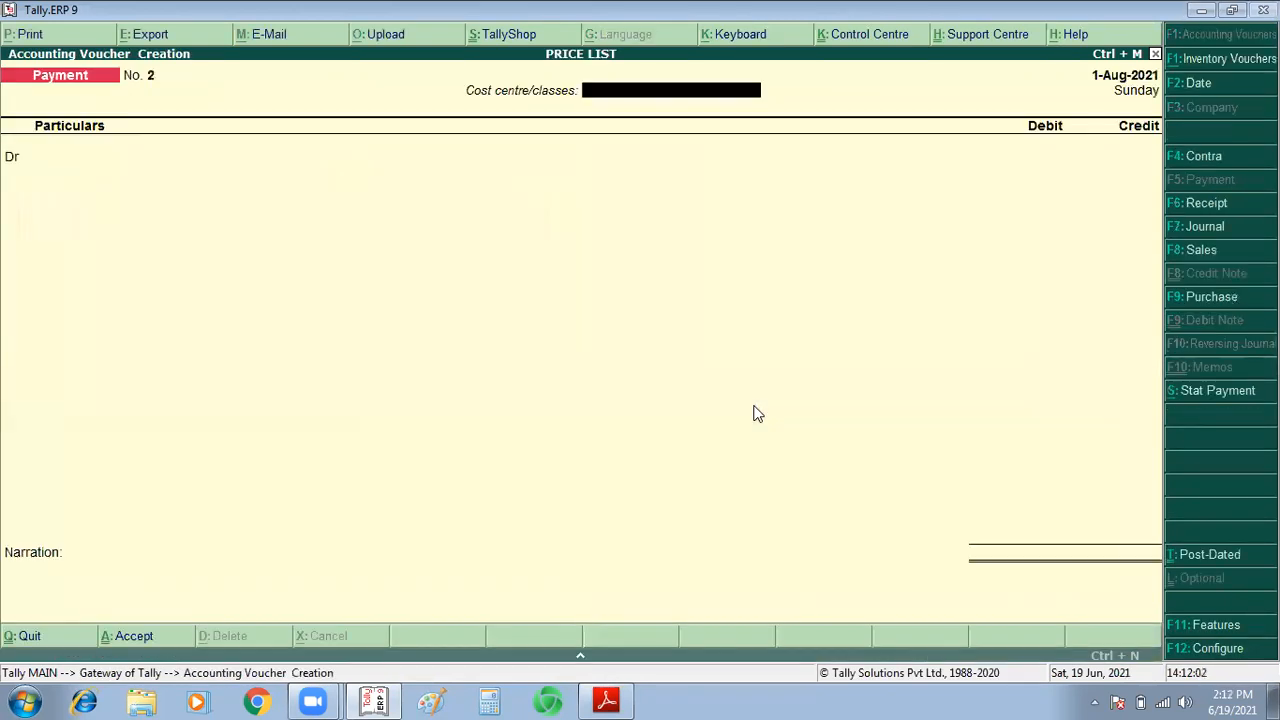
key(F9)
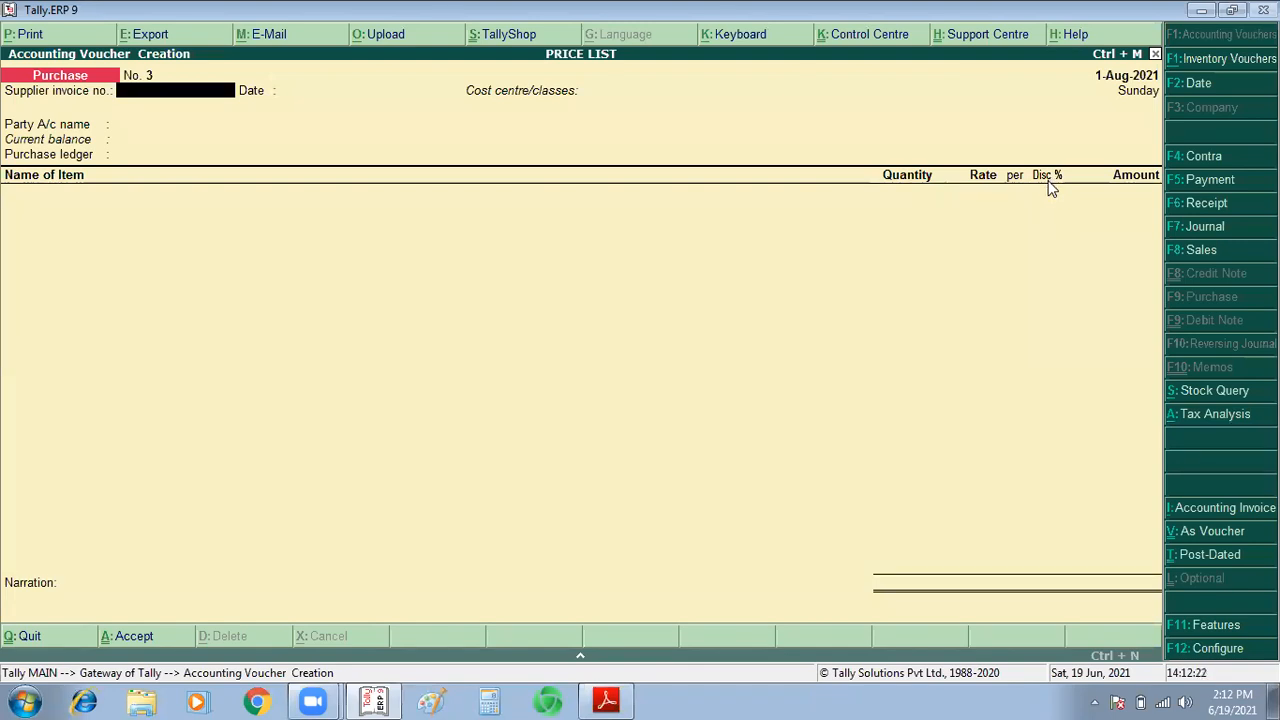
Step: Set Use separate discount column in invoices to No in the company's Inventory Features and accept the change
key(F11)
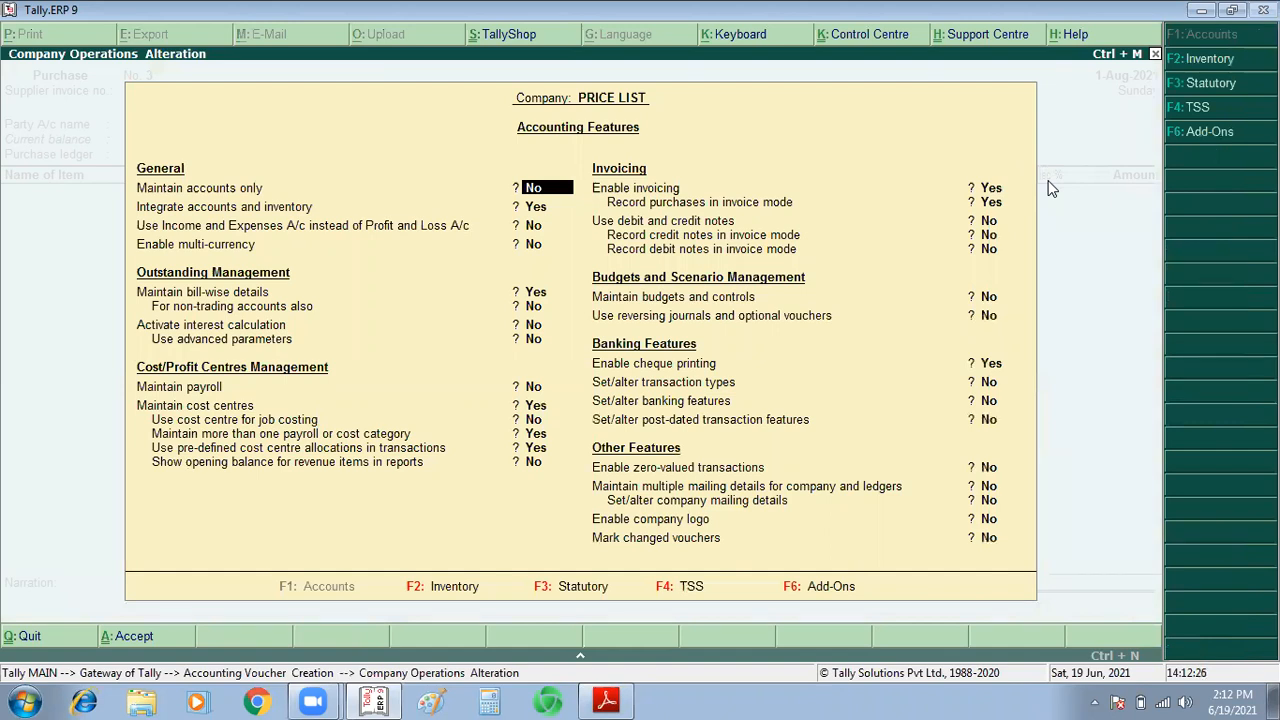
key(F2)
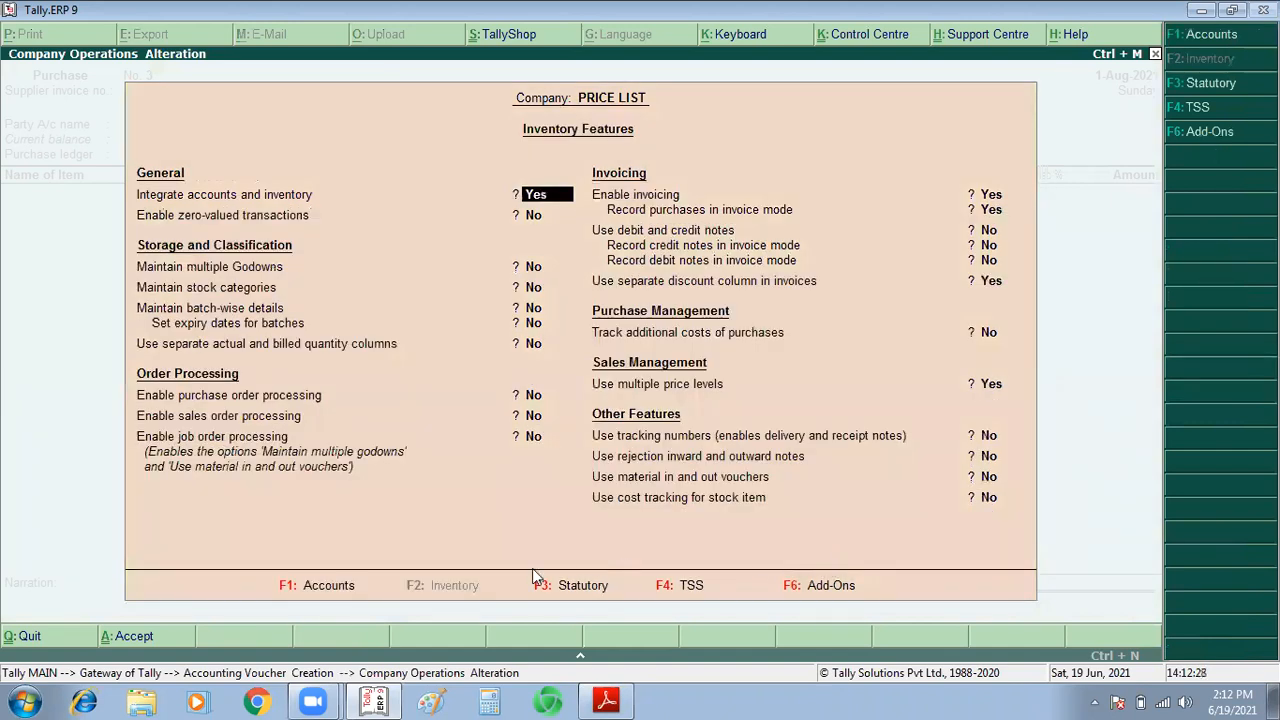
key(Return)
key(Return)
key(Return)
key(Return)
key(Return)
key(Return)
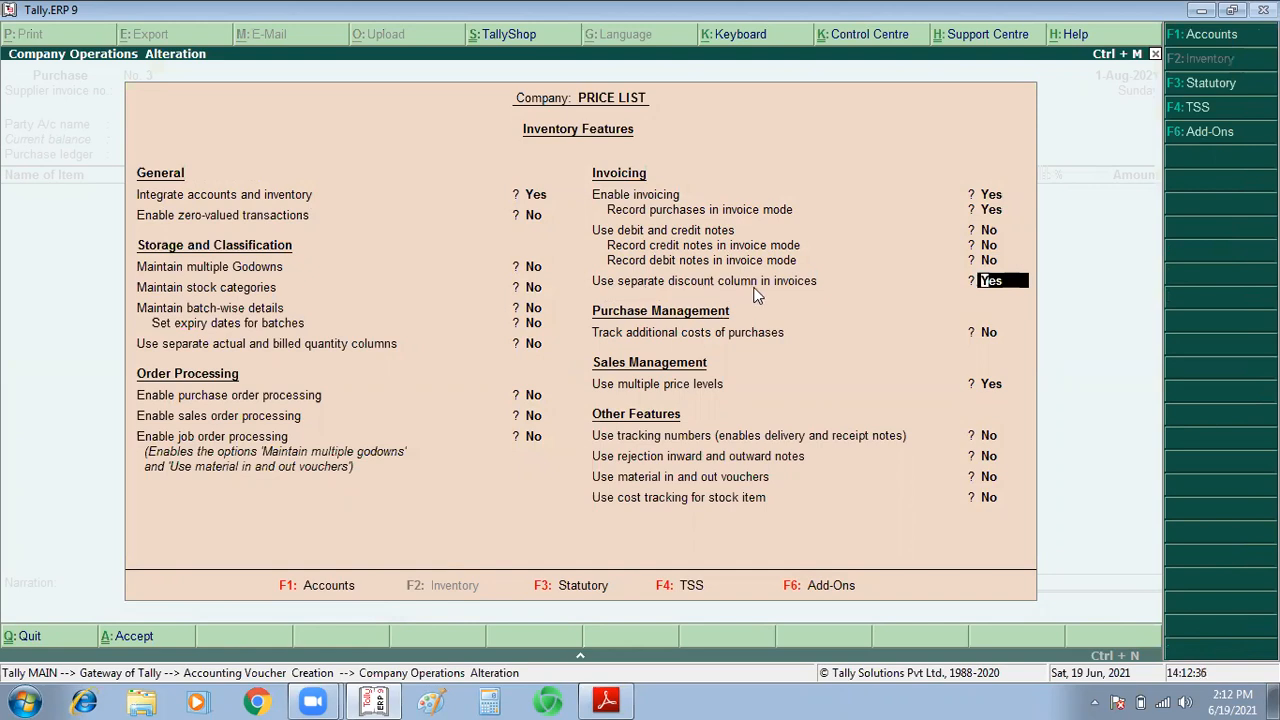
text(n)
key(Return)
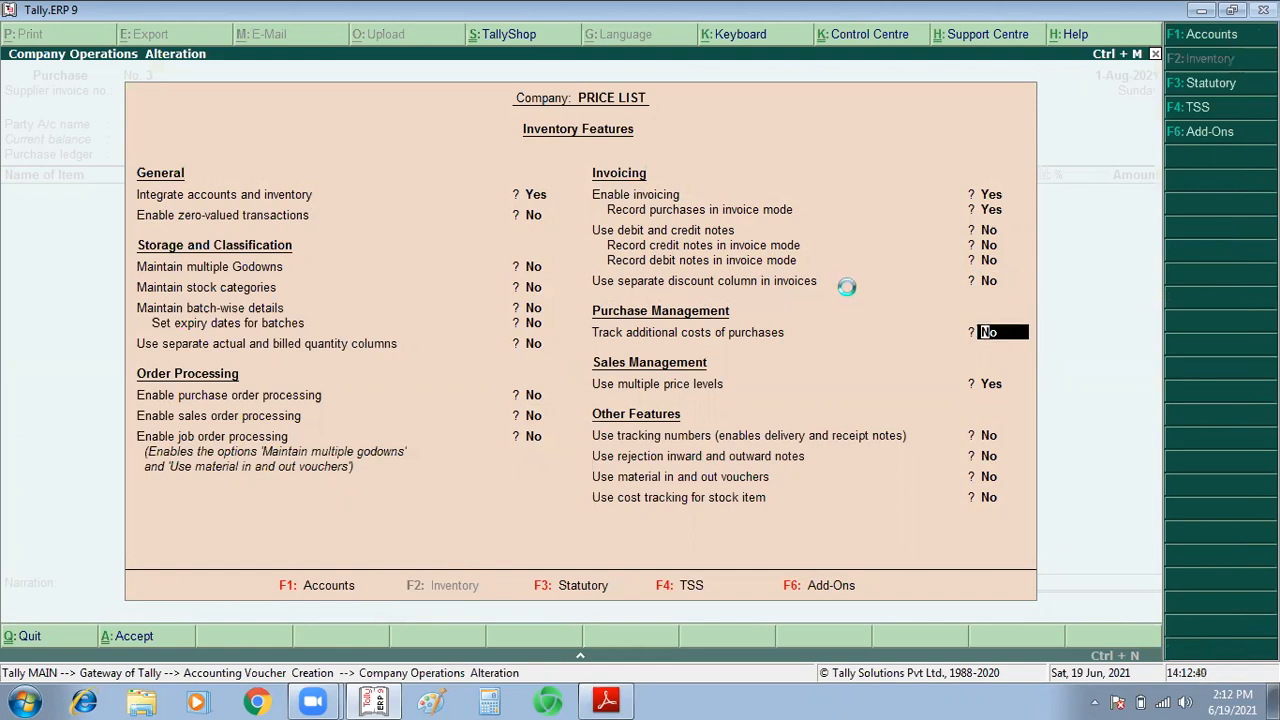
key(ctrl+a)
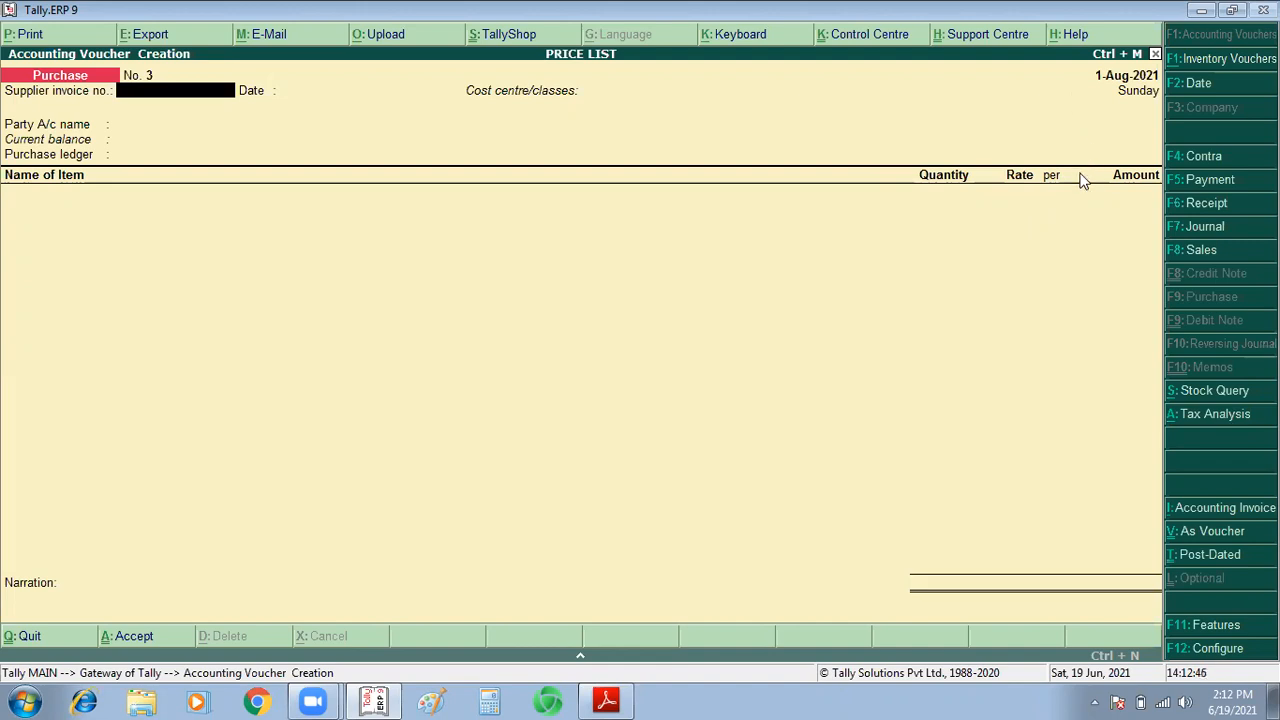
Step: Set Use separate discount column in invoices to Yes in the company's Inventory Features and accept the change
click(818, 224)
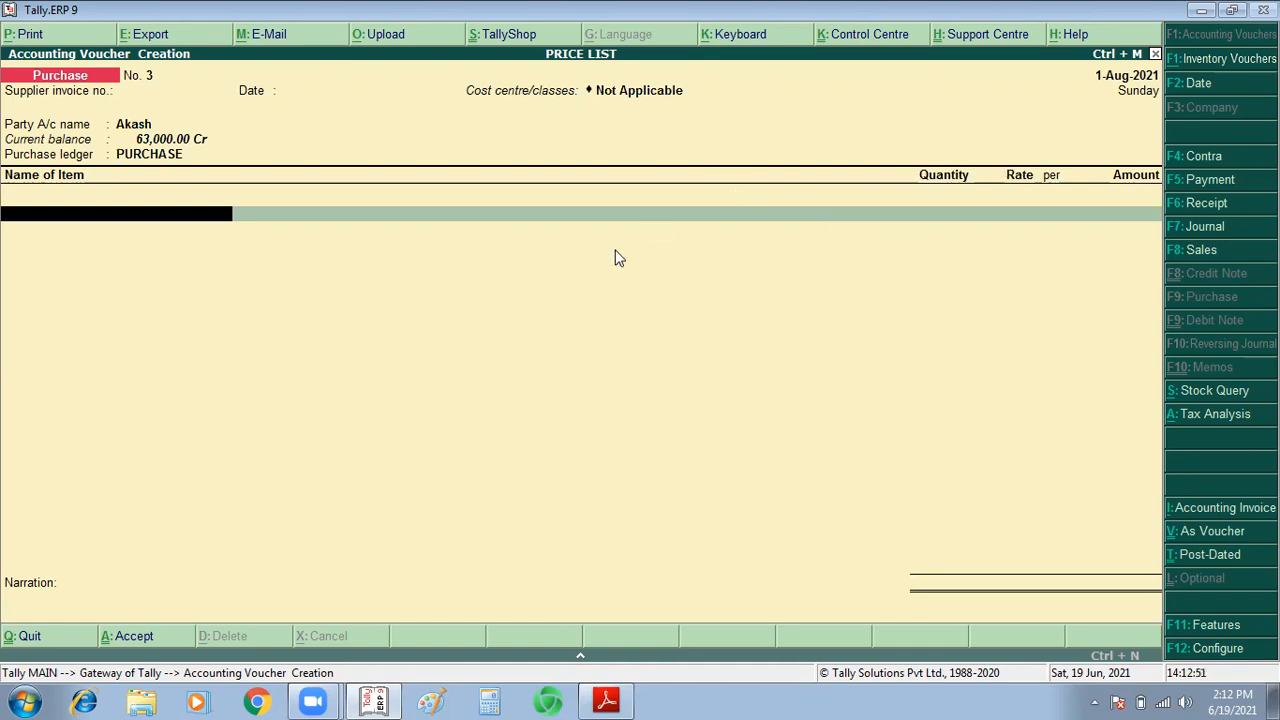
key(F11)
key(Return)
key(Return)
key(Return)
key(Return)
key(Return)
key(Return)
key(Return)
key(Return)
key(Return)
key(Return)
key(Return)
key(Return)
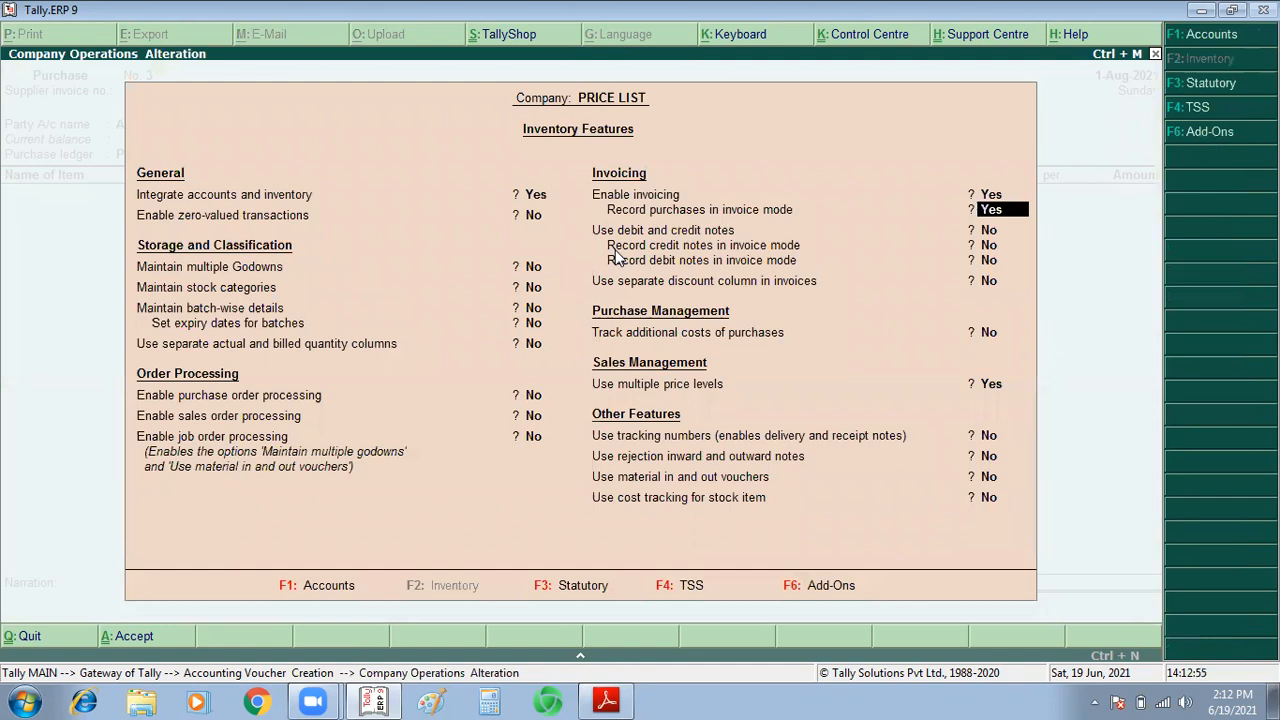
key(Return)
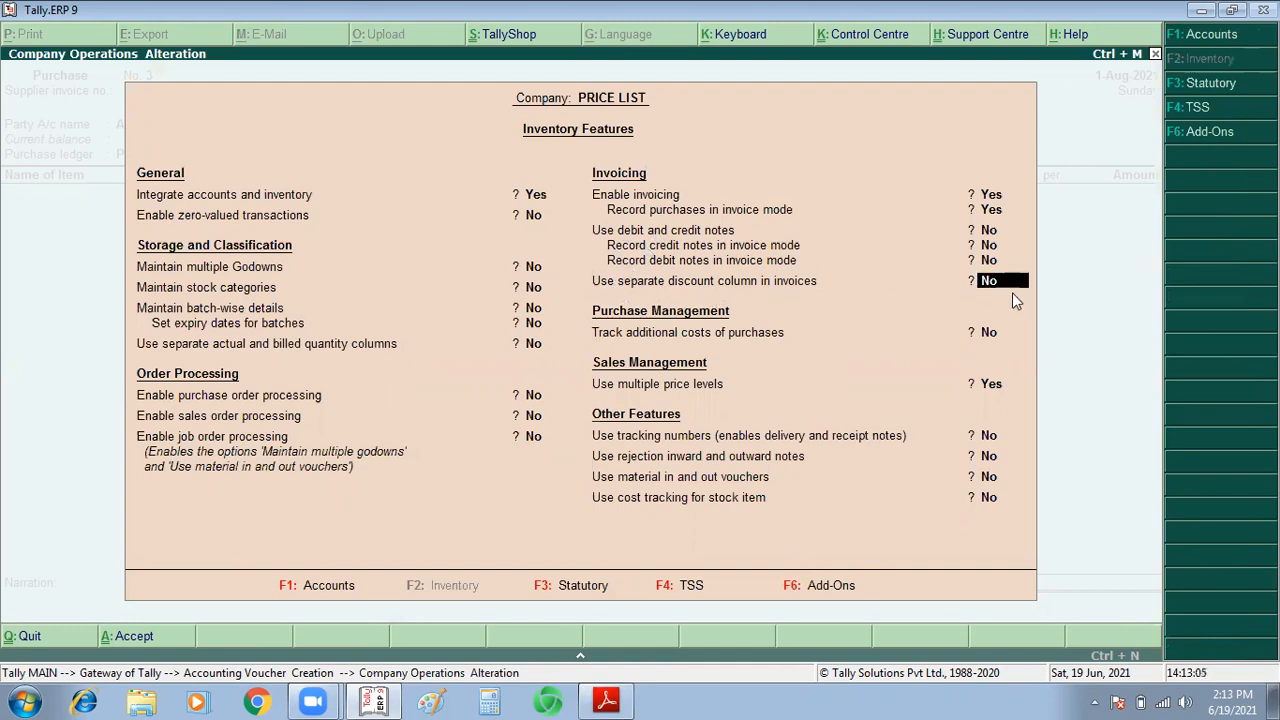
key(Return)
key(Return)
key(Return)
key(Return)
key(Return)
key(Return)
key(Return)
key(Return)
key(Return)
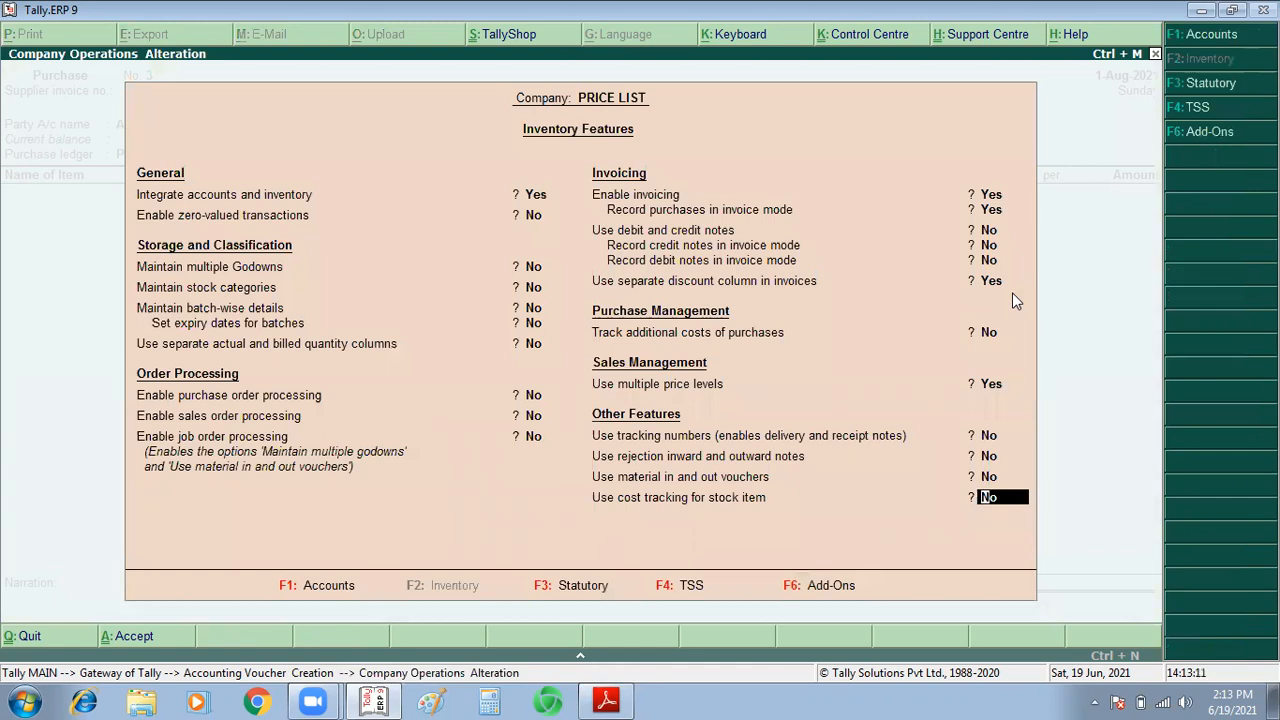
key(Return)
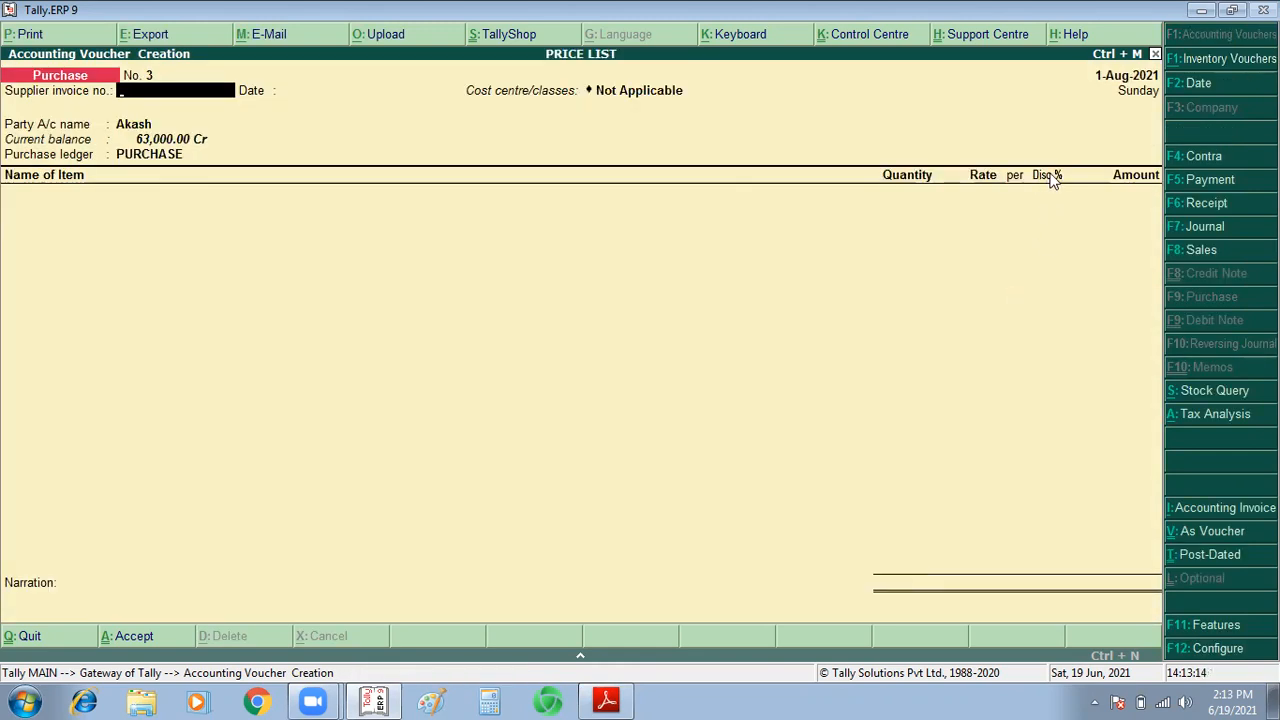
Step: Check the date of exercise 9 in the PDF and set the purchase voucher's date to 1/5
key(alt+Tab)
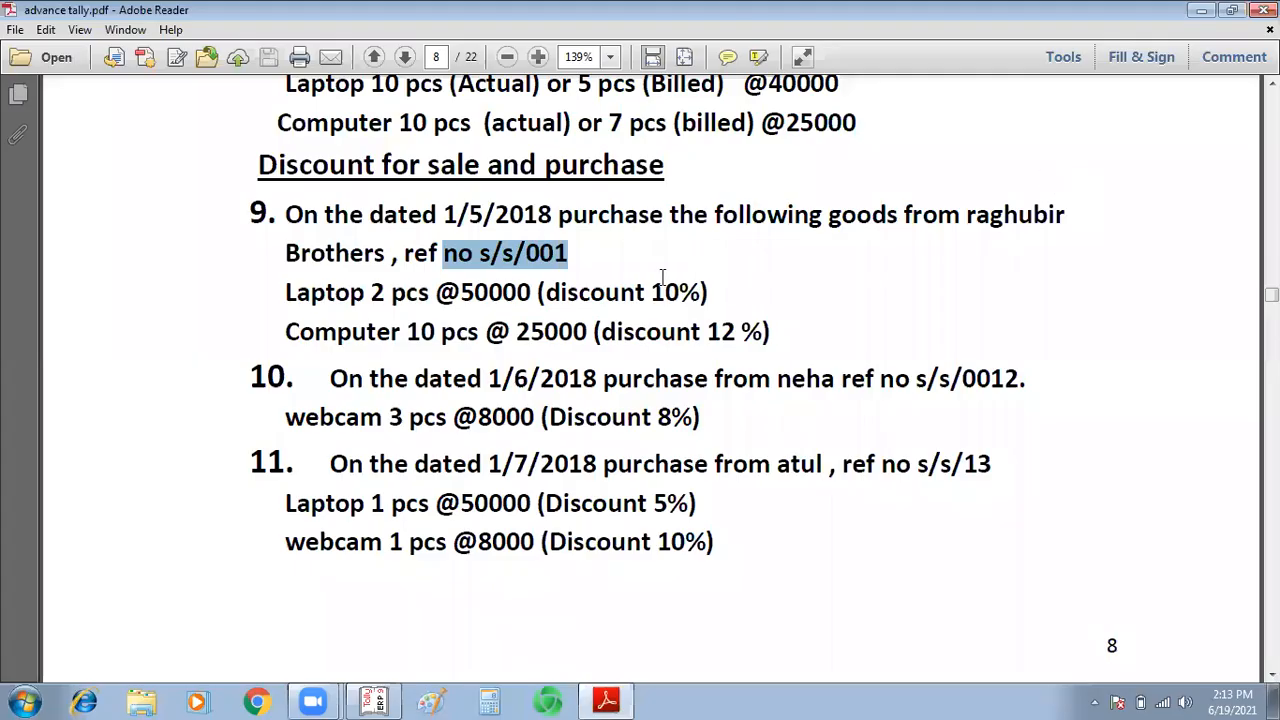
key(alt+Tab)
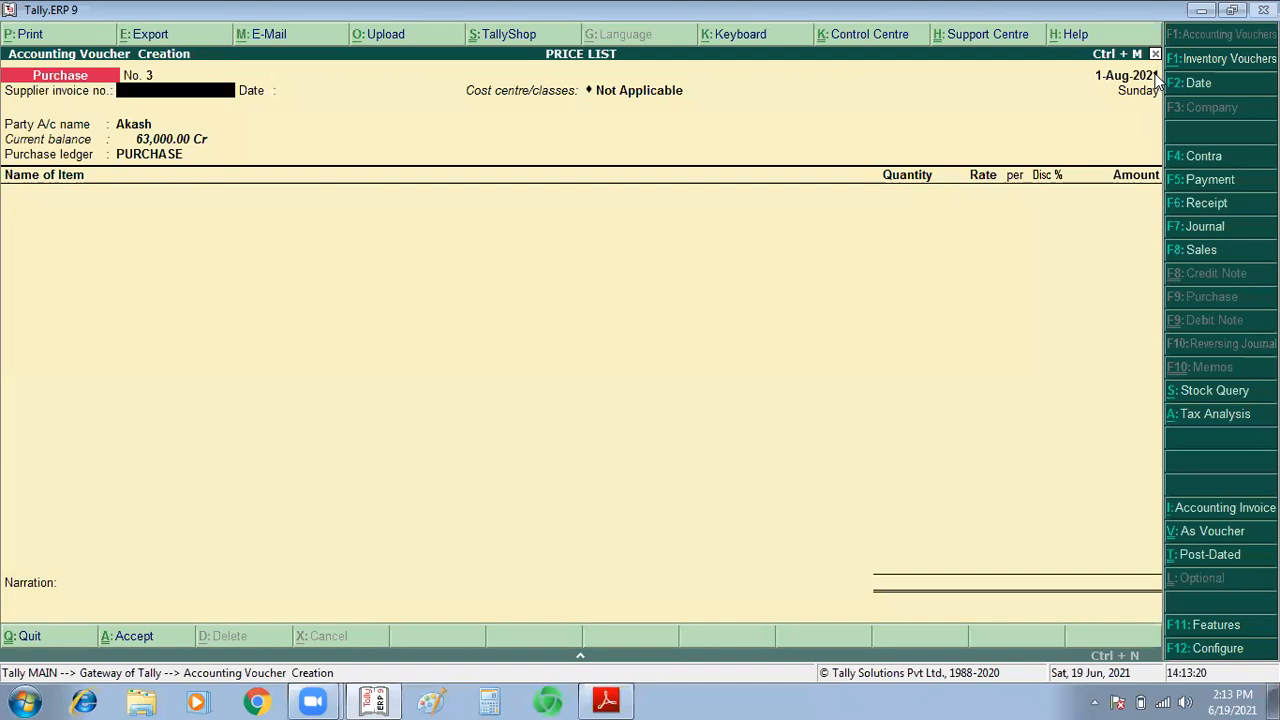
key(F2)
key(BackSpace)
text(1/5)
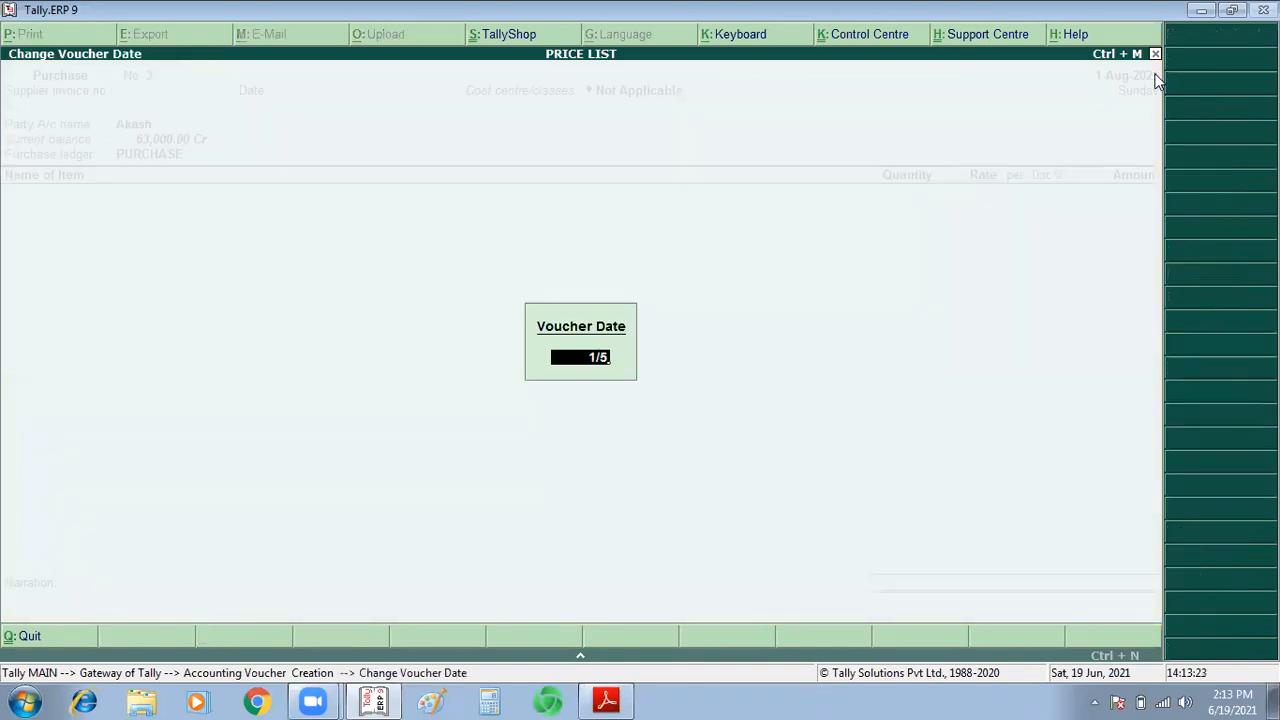
key(Return)
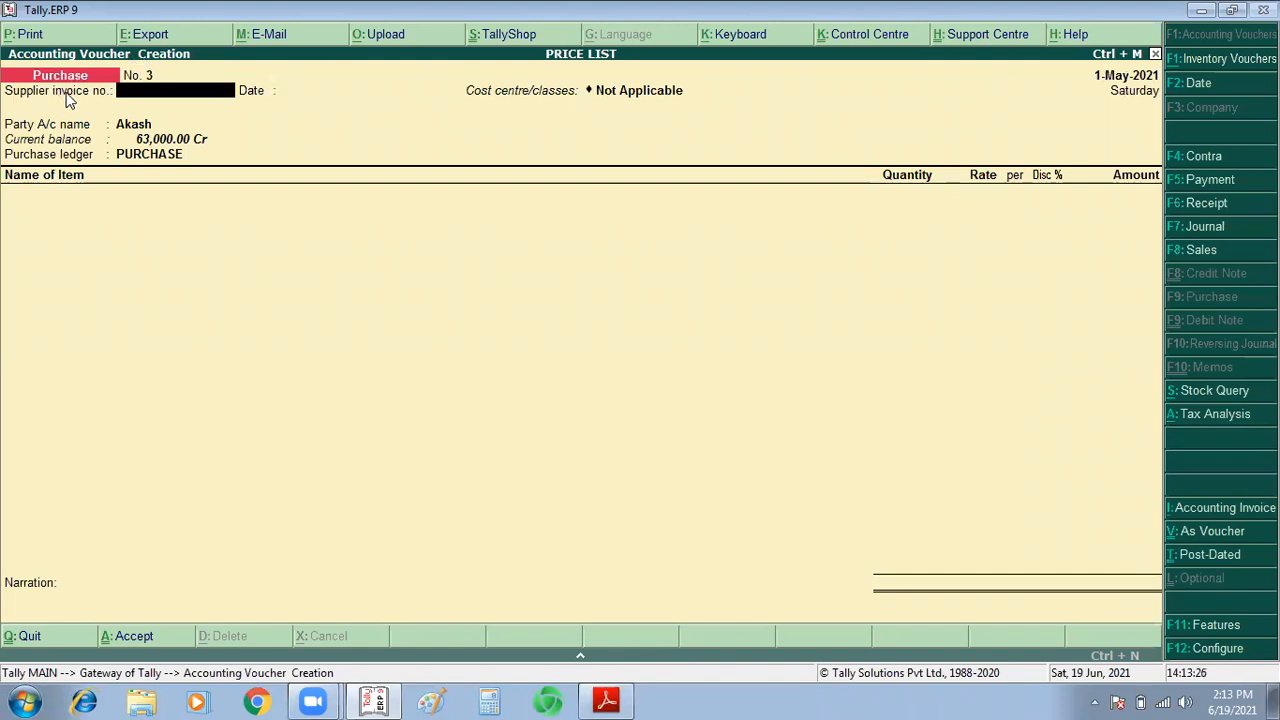
Step: Enter S/S/001 from exercise 9 as the supplier invoice number, accept 1-May-2021 as its date, and check the supplier in the PDF
key(alt+Tab)
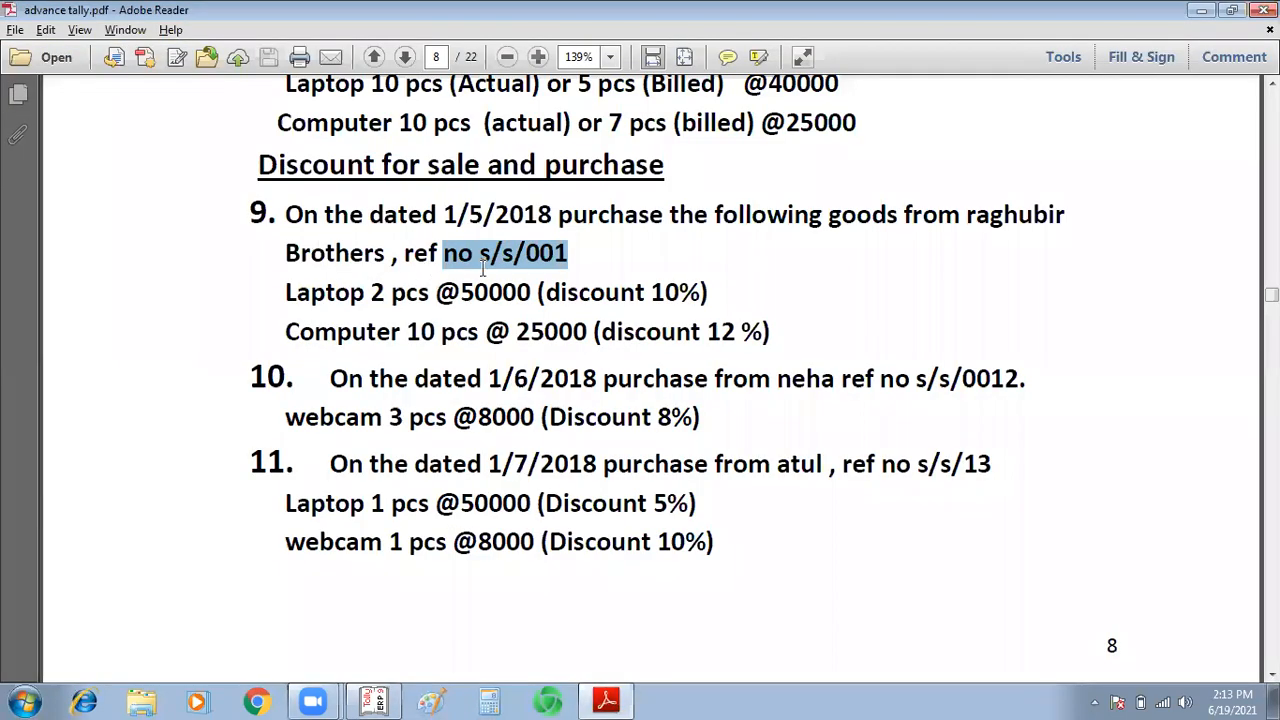
key(alt+Tab)
text(S/S/001)
key(Return)
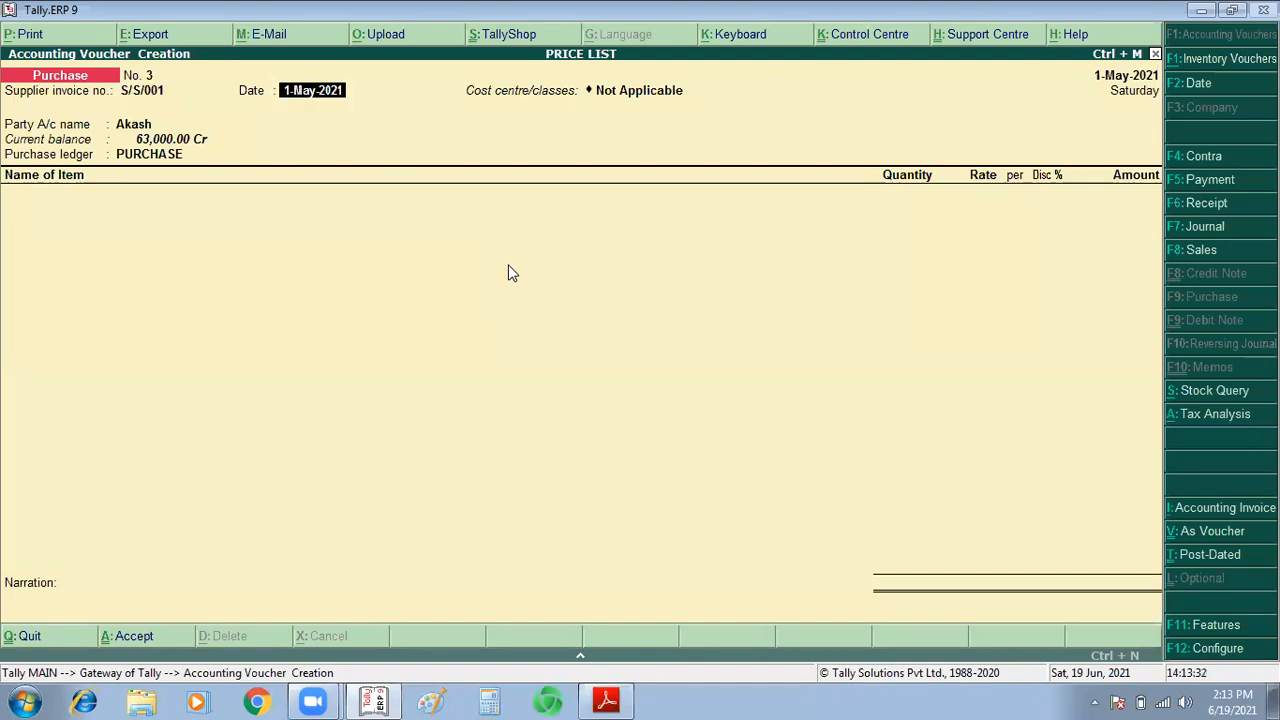
key(Return)
key(Return)
key(alt+Tab)
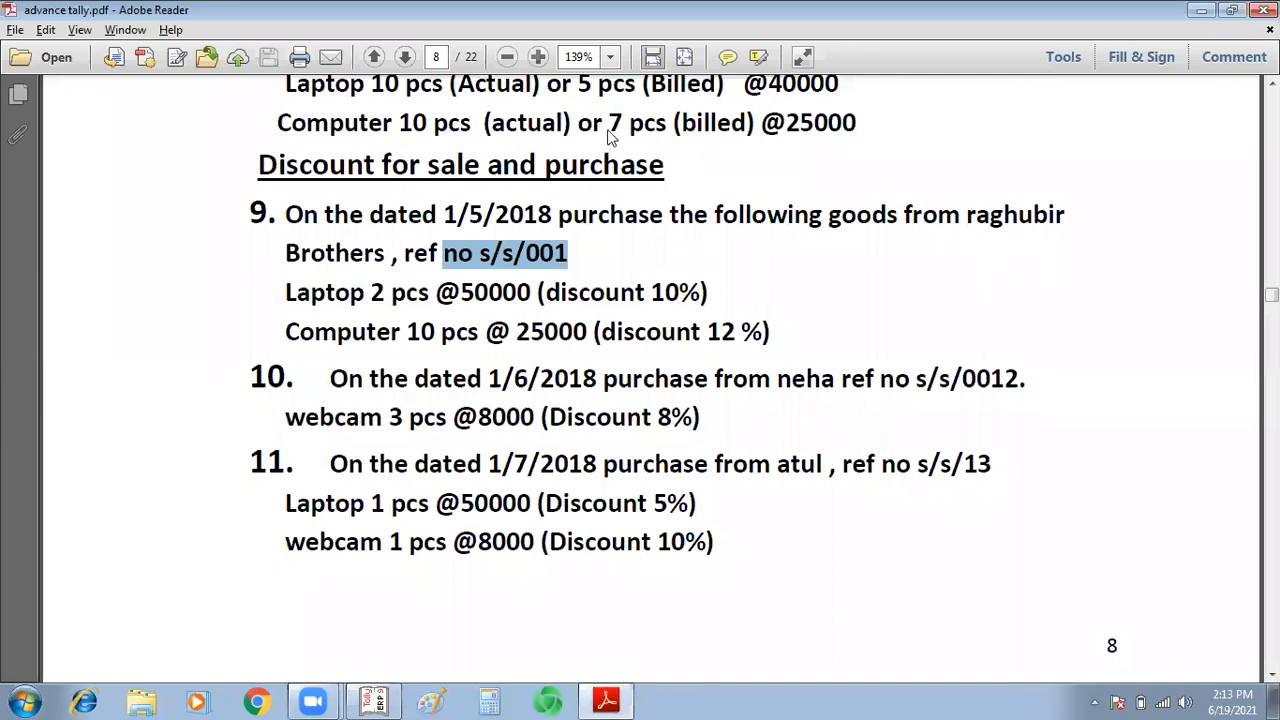
key(alt+Tab)
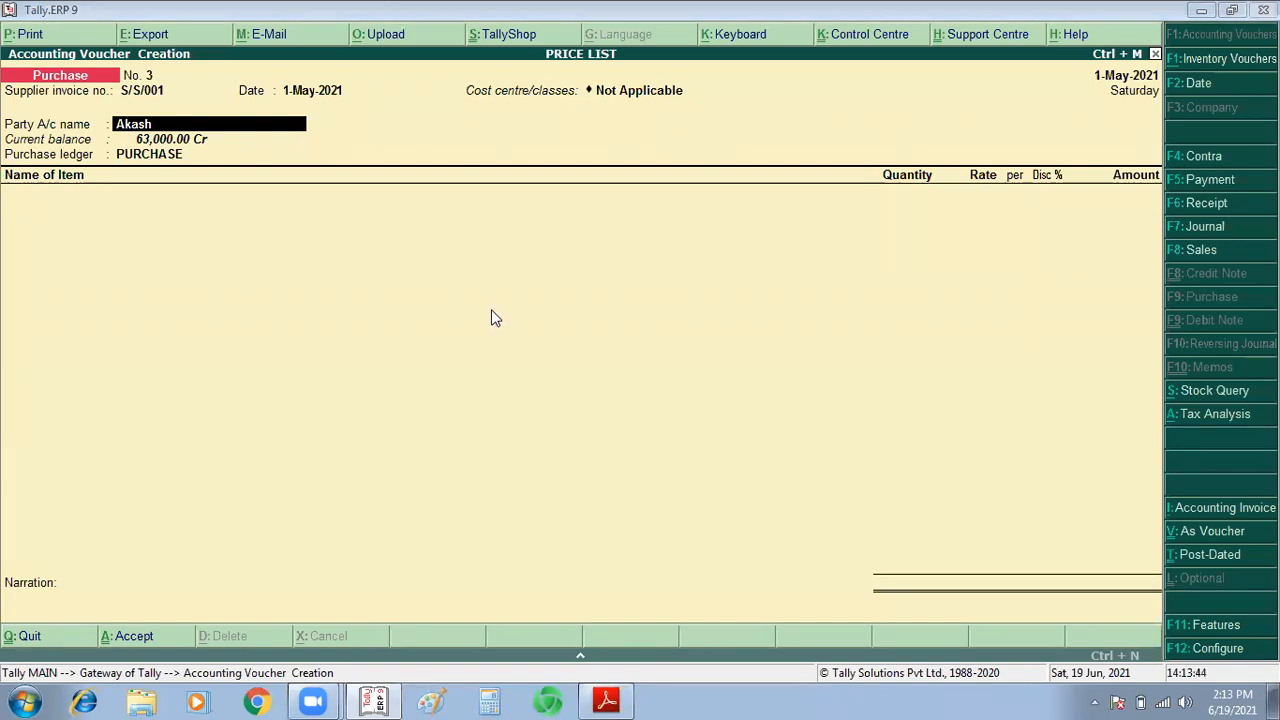
Step: Switch to Paint, paste the screenshot of the voucher header, save it as 3 in the 19TH JUNE 21 folder, and close Paint
click(437, 698)
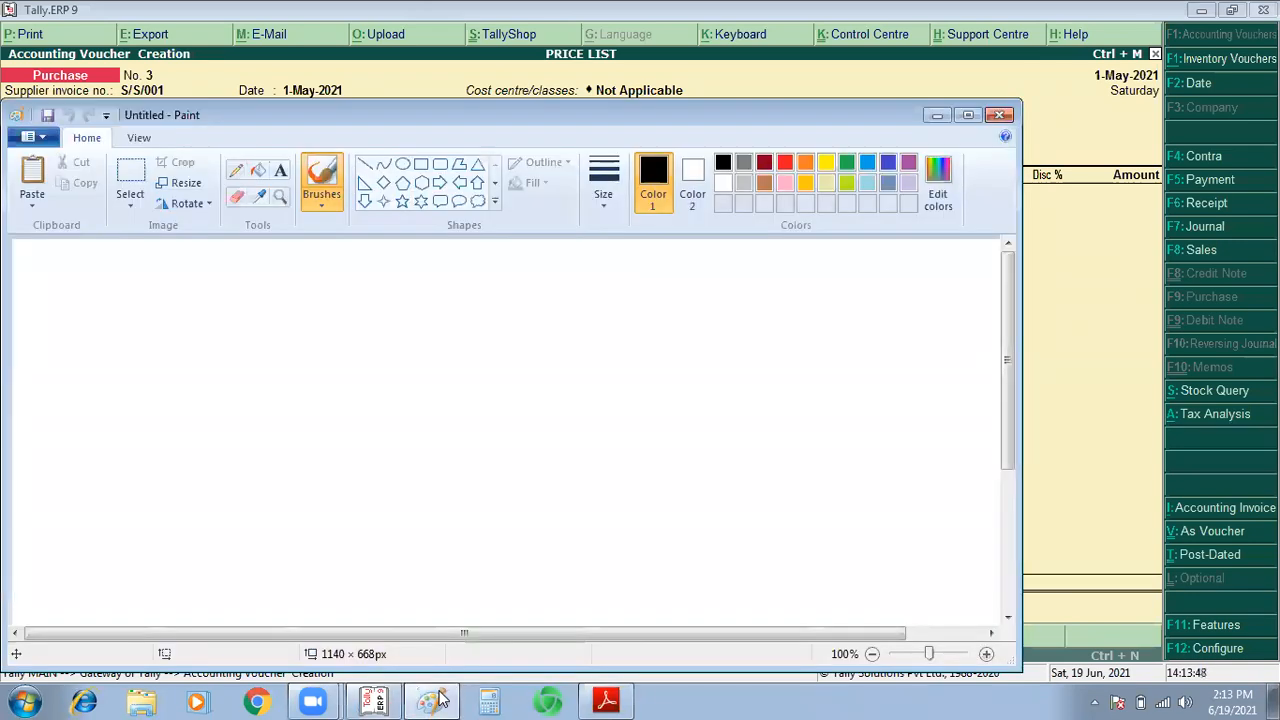
key(ctrl+v)
key(ctrl+s)
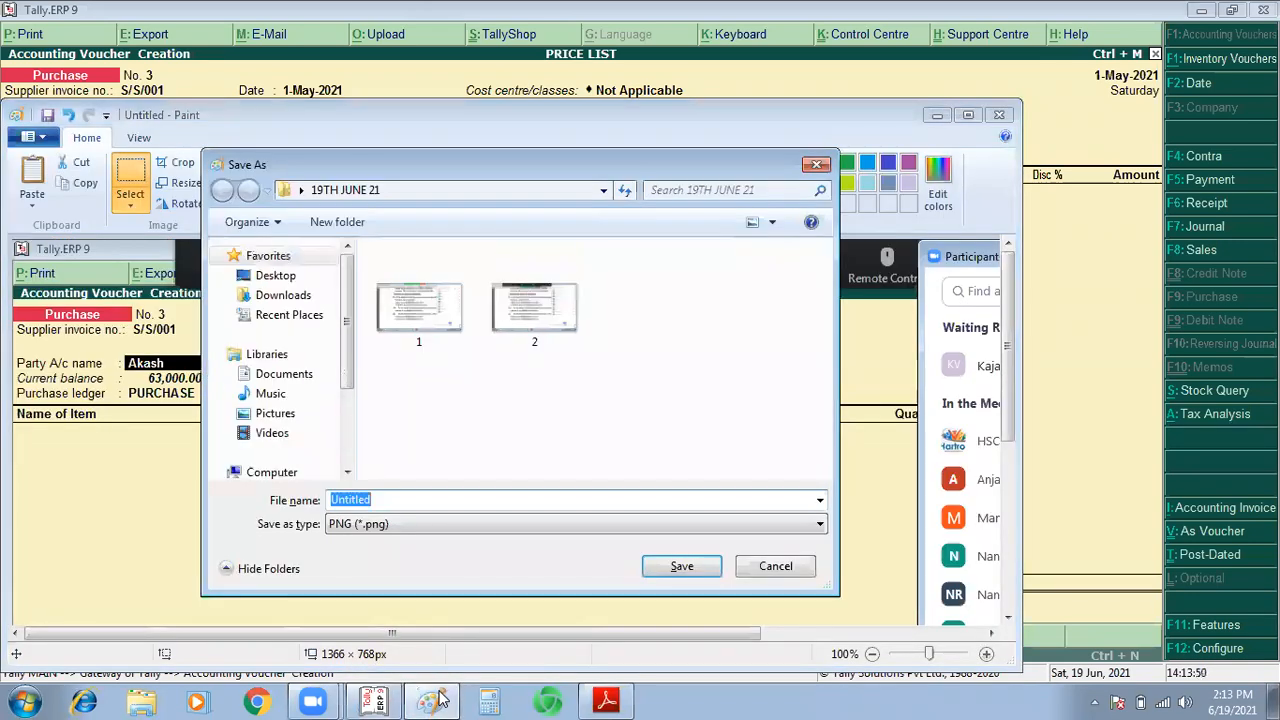
text(3)
key(Return)
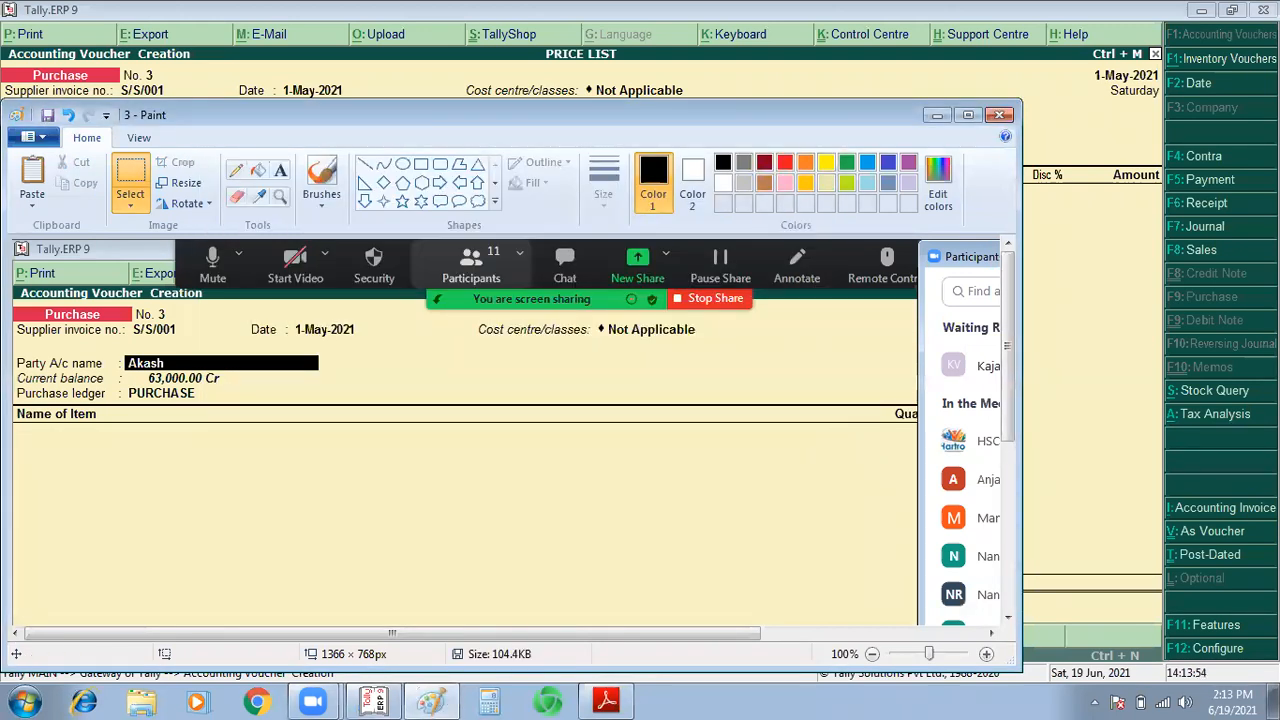
click(1159, 86)
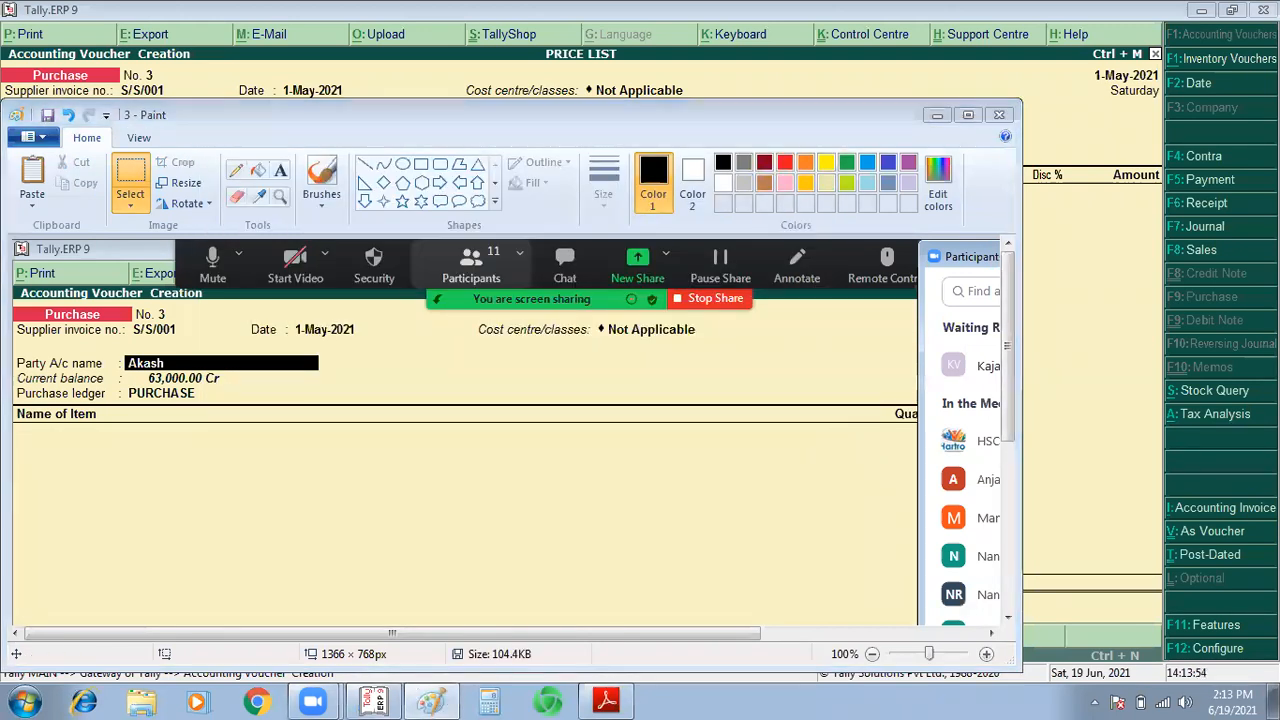
click(998, 114)
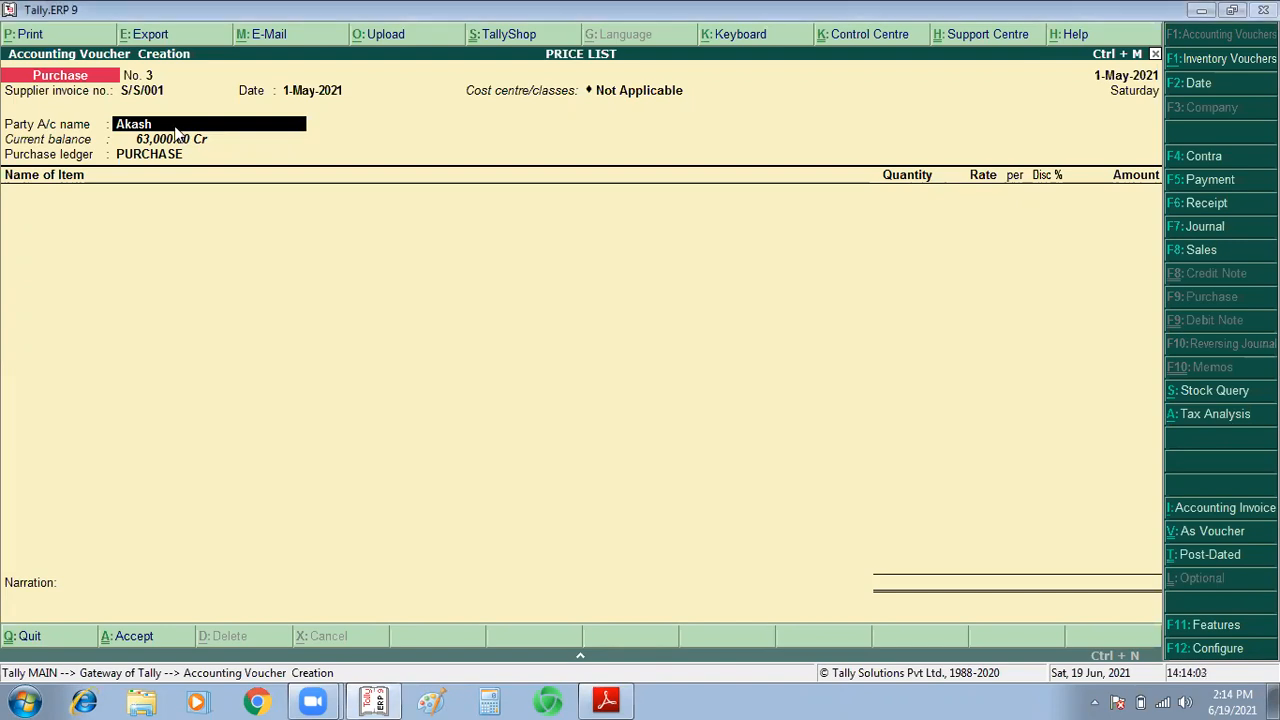
Step: Create the party ledger RAGHUBIR BROTHERS under Sundry Creditors from the voucher's party account field and accept it
text(RAM)
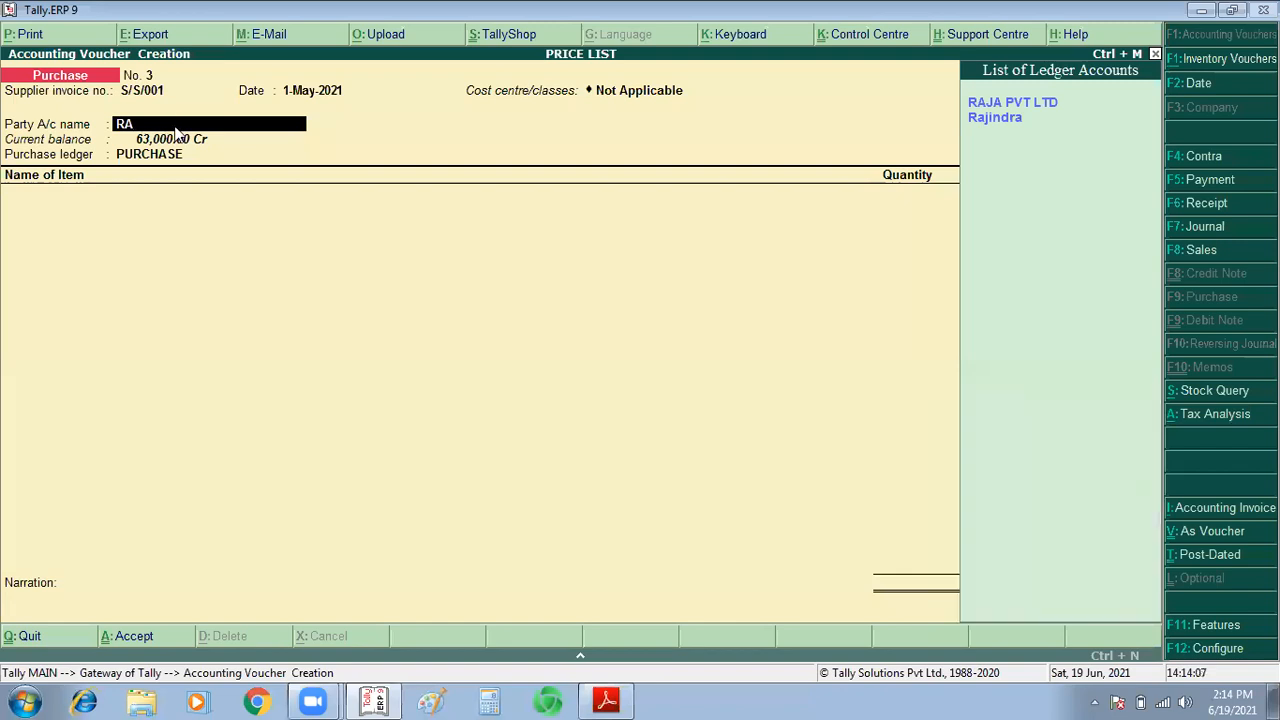
key(alt+c)
text(RAGHUB)
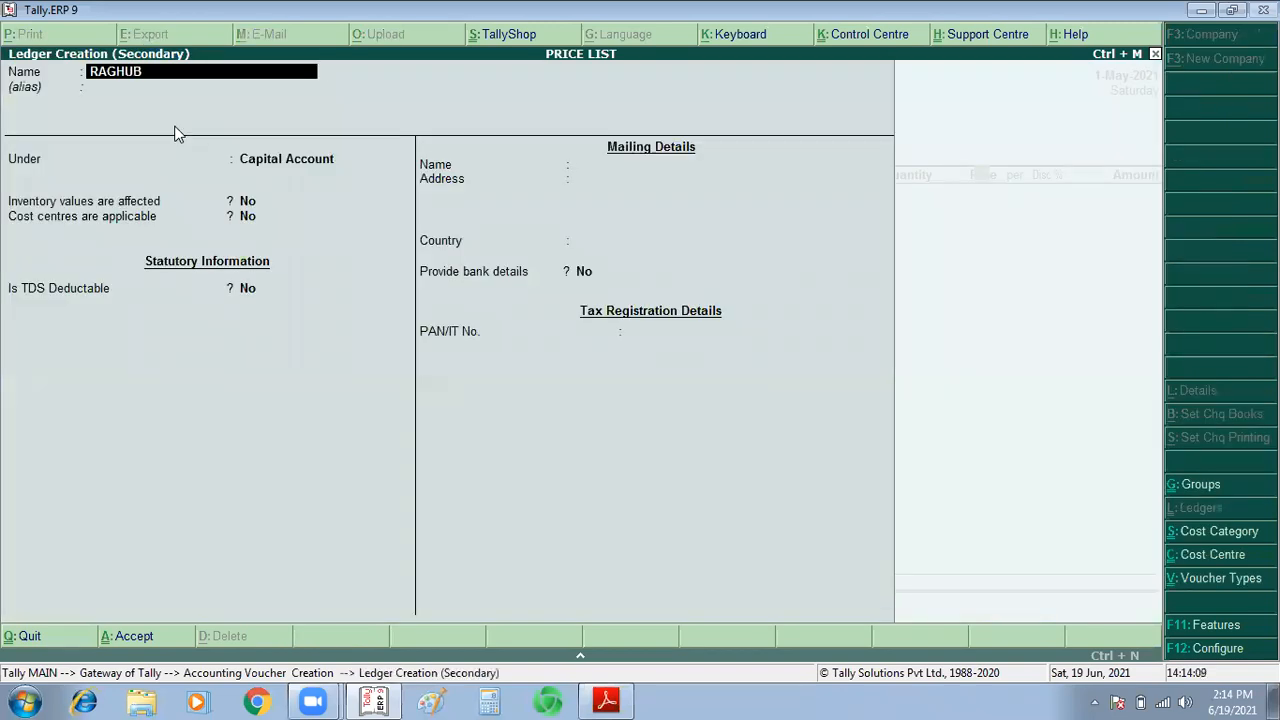
text(IR BROTHERS)
key(Return)
text(SUN)
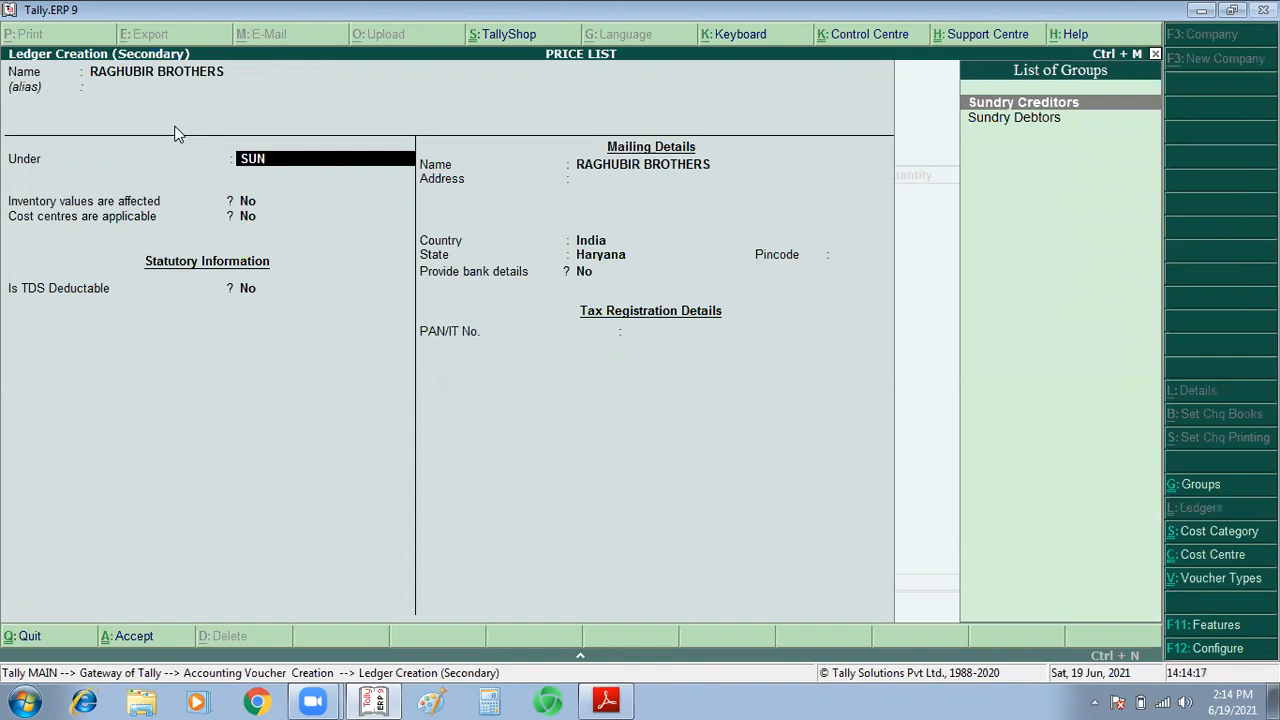
key(Return)
key(Return)
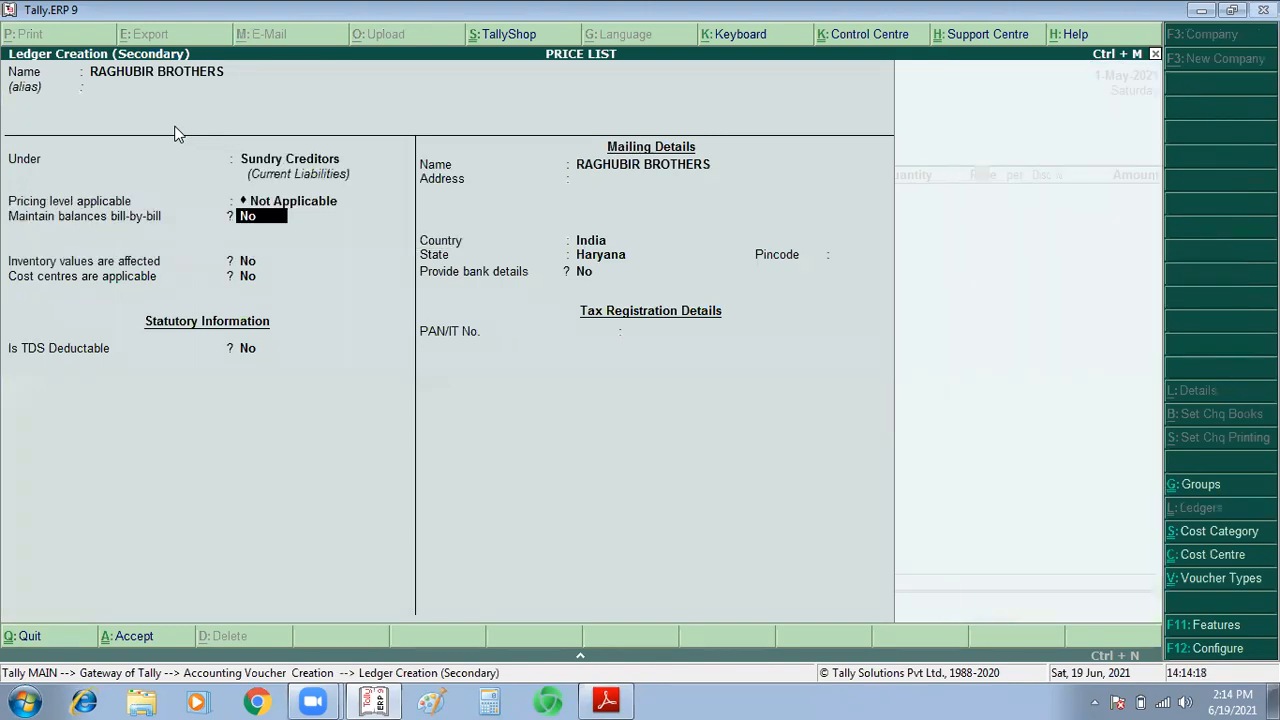
key(ctrl+a)
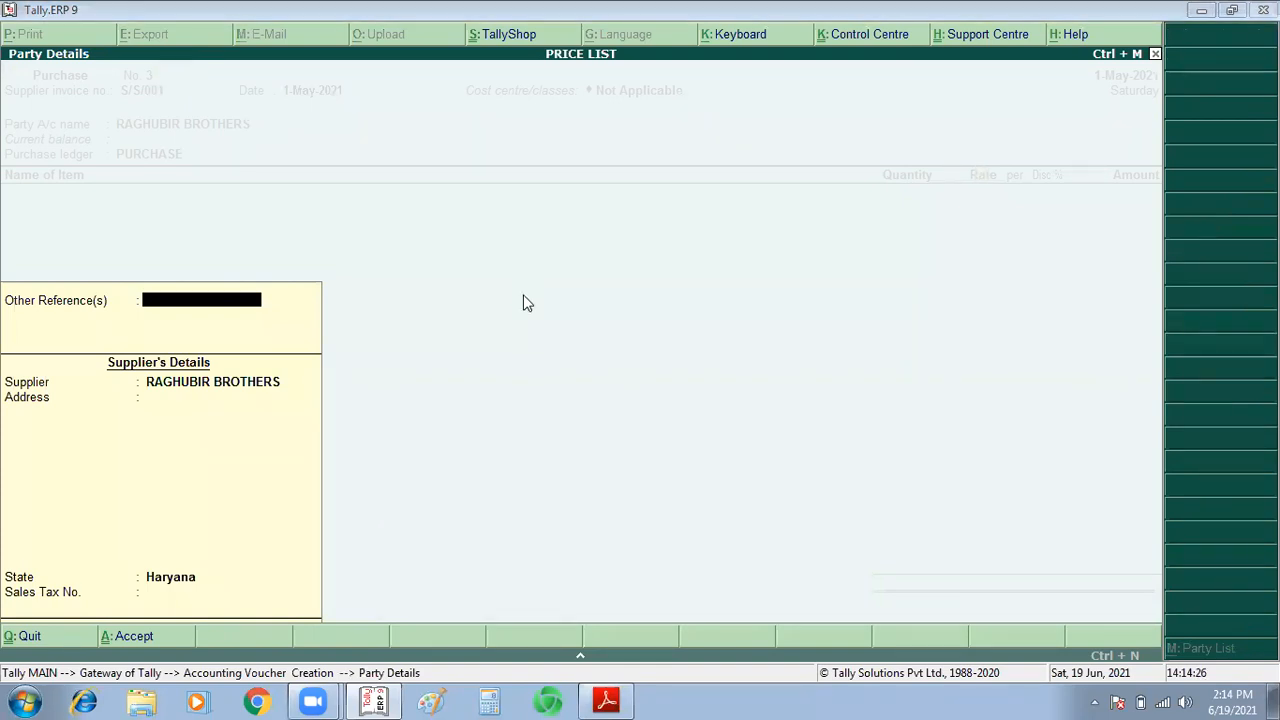
Step: Switch to Paint, paste the Party Details screenshot, save it as 4 in the 19TH JUNE 21 folder, and close Paint
click(433, 699)
key(ctrl+v)
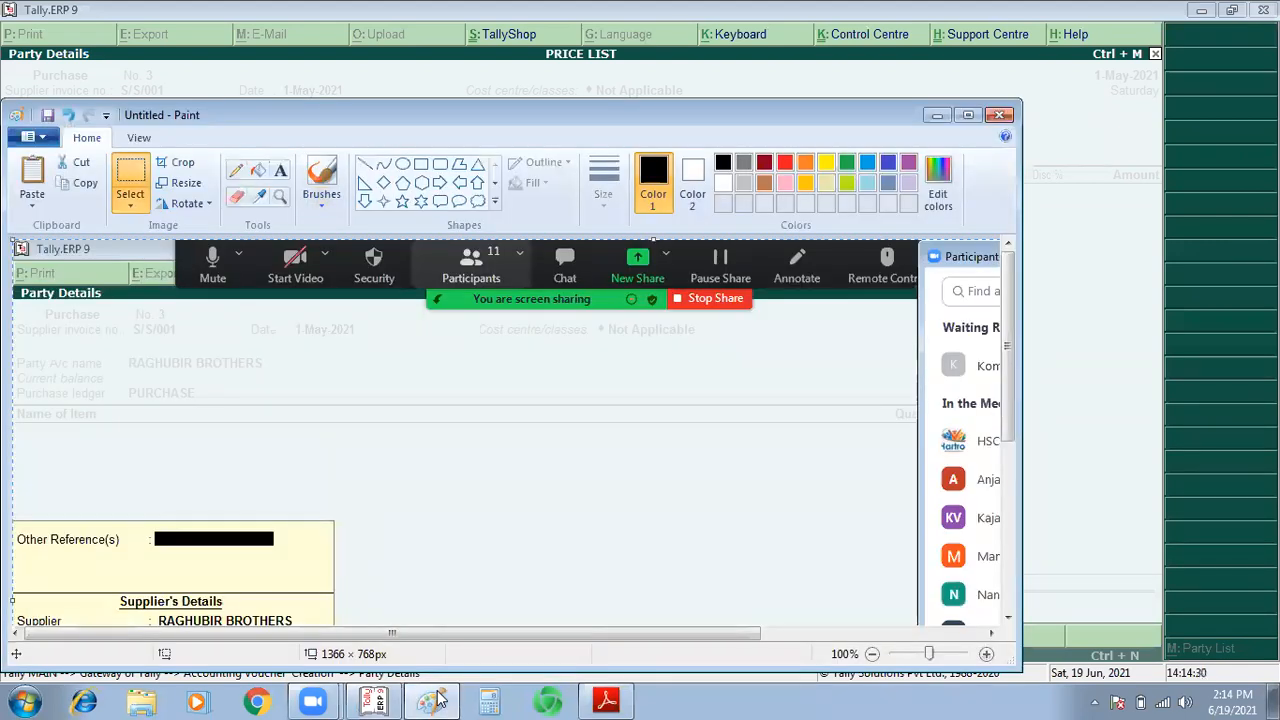
key(ctrl+s)
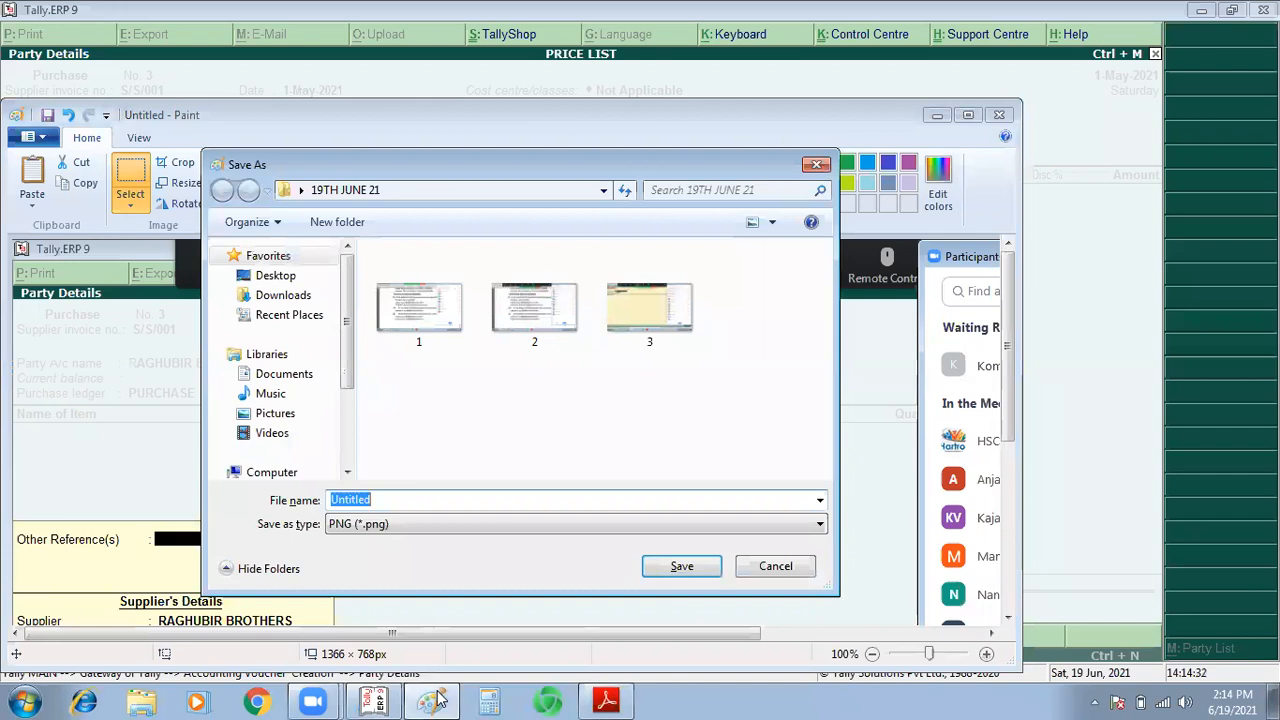
text(4)
key(Return)
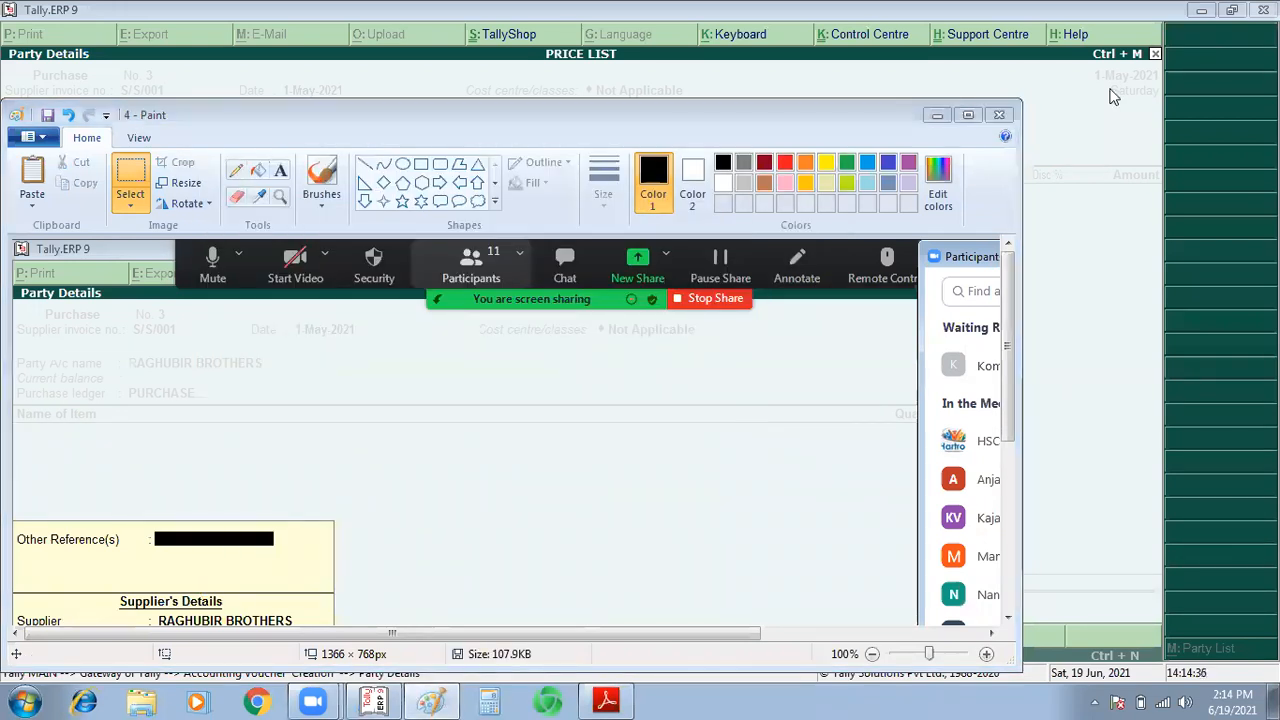
click(1000, 116)
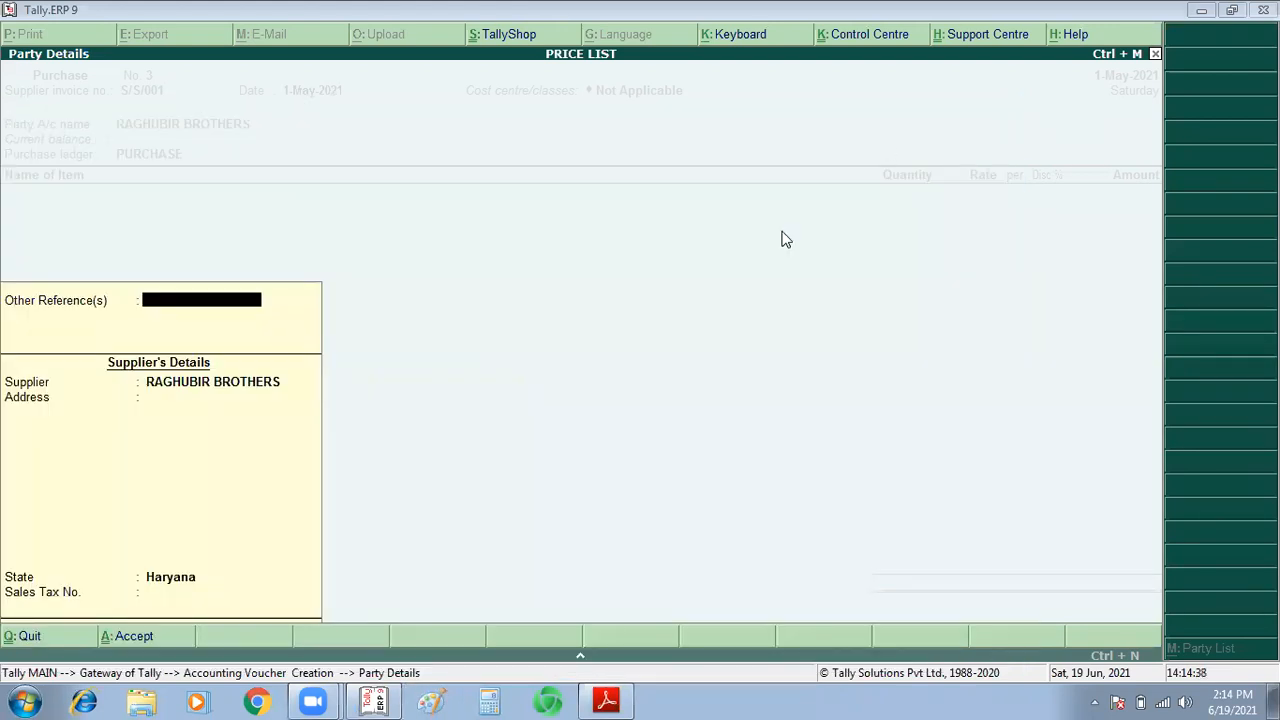
Step: Confirm RAGHUBIR BROTHERS as the party account and PURCHASE as the purchase ledger, and check the first item of exercise 9 in the PDF
click(714, 344)
key(Escape)
key(y)
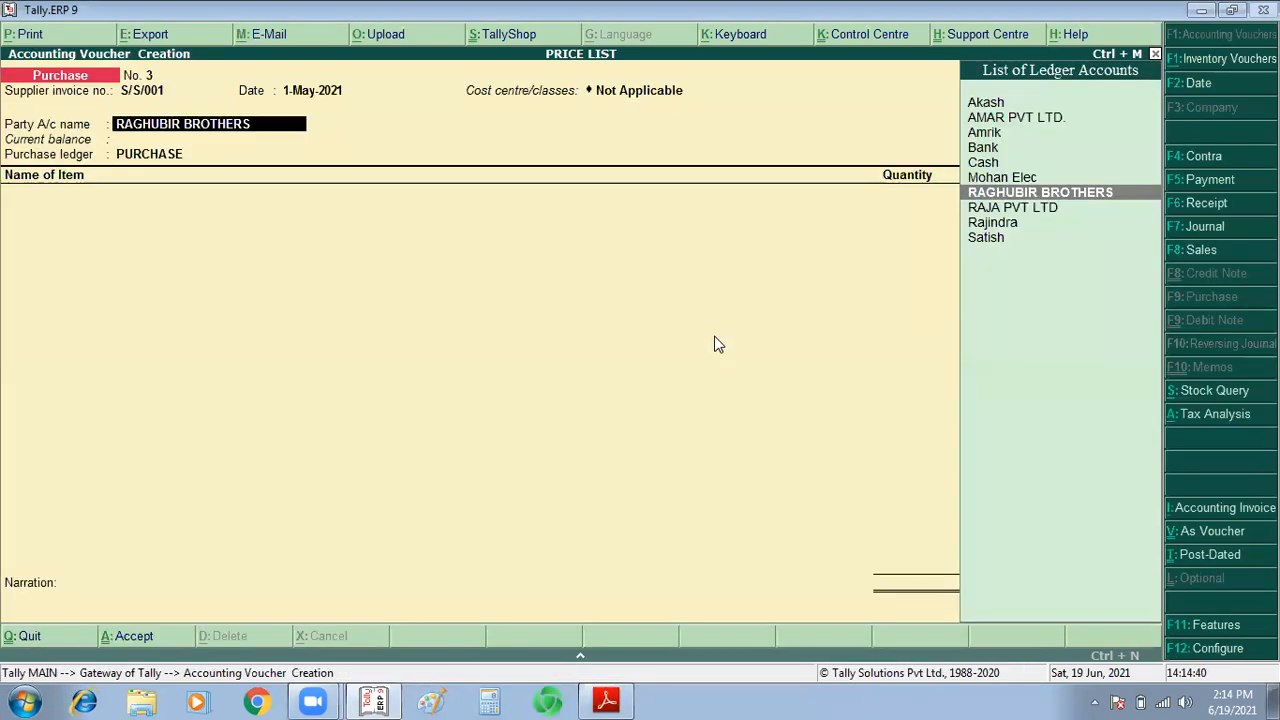
key(Return)
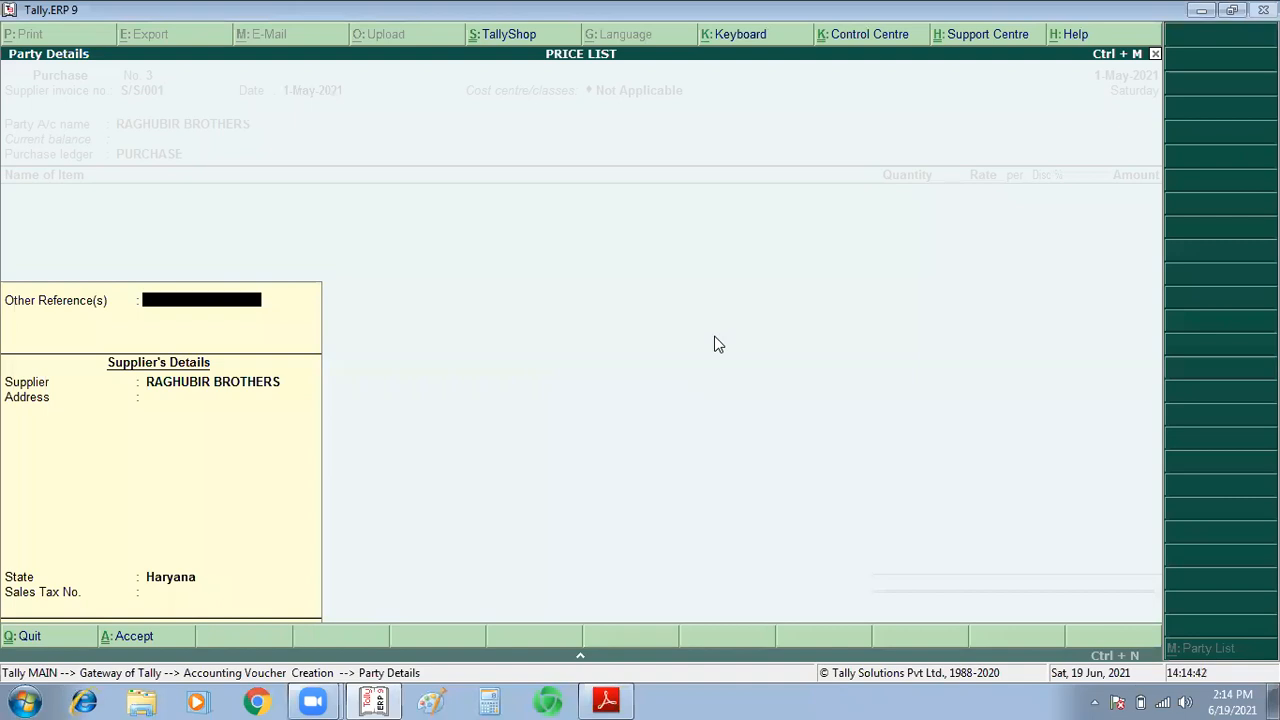
key(Return)
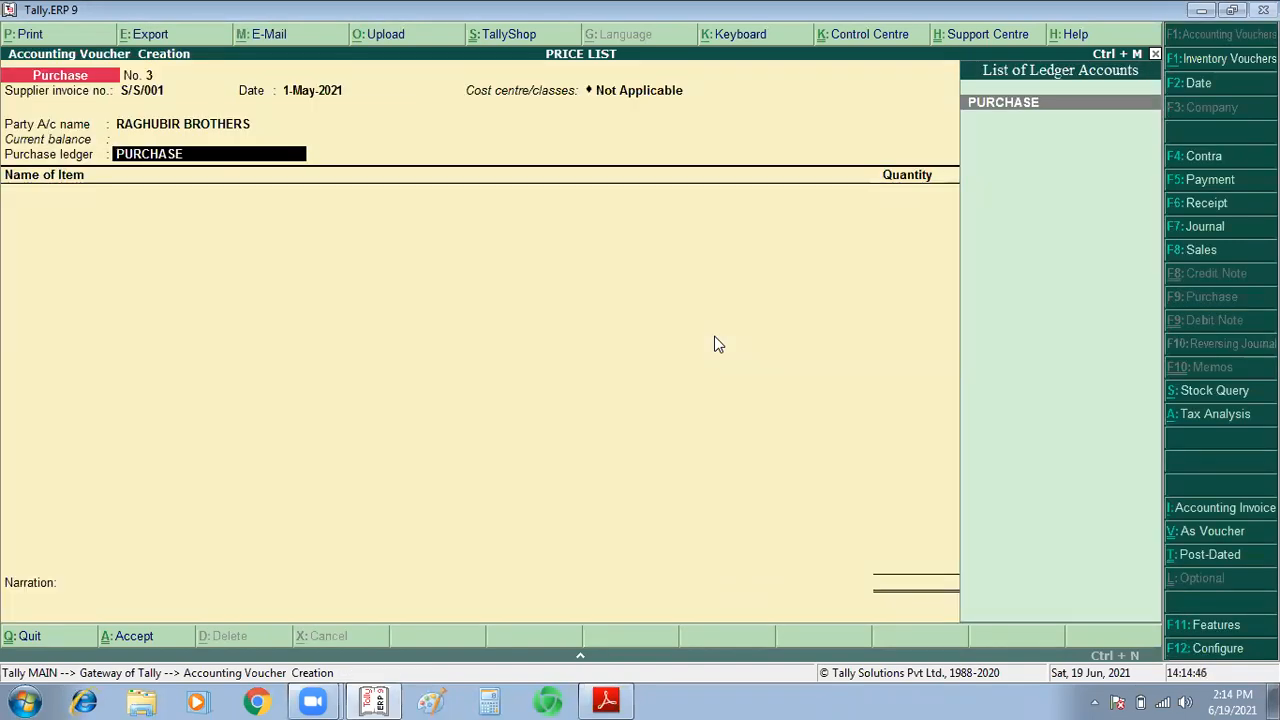
key(Return)
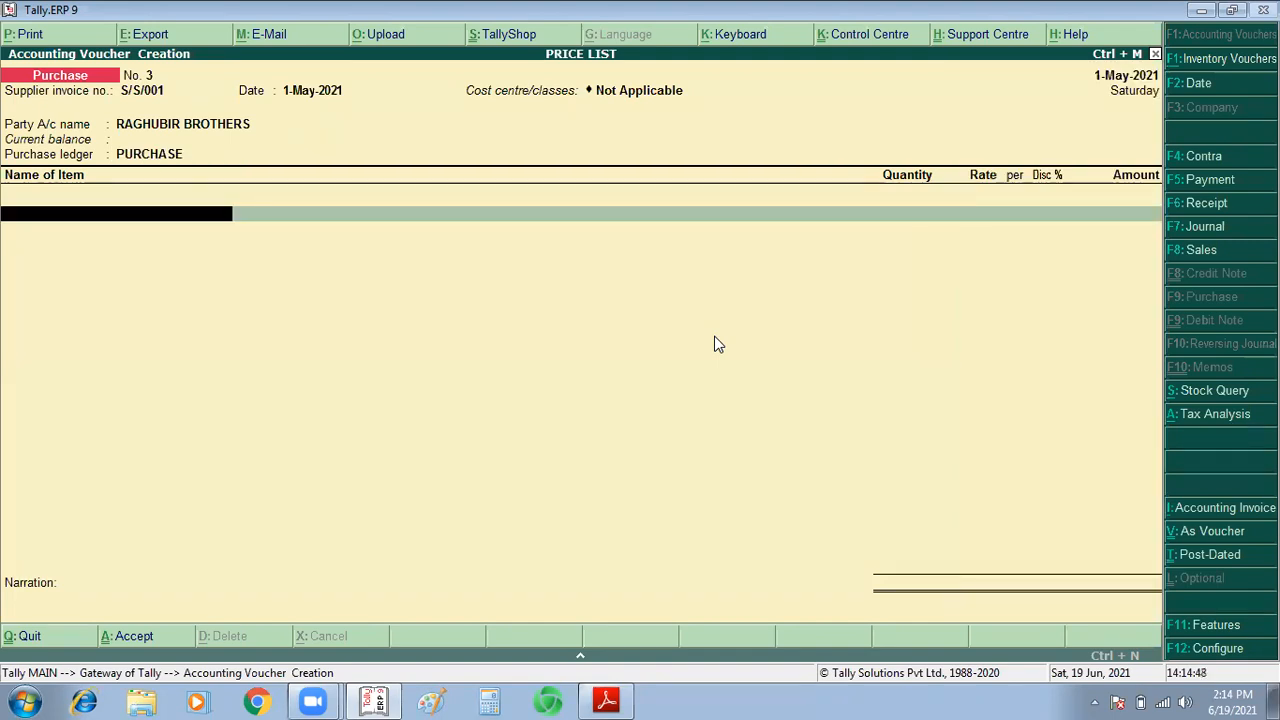
key(BackSpace)
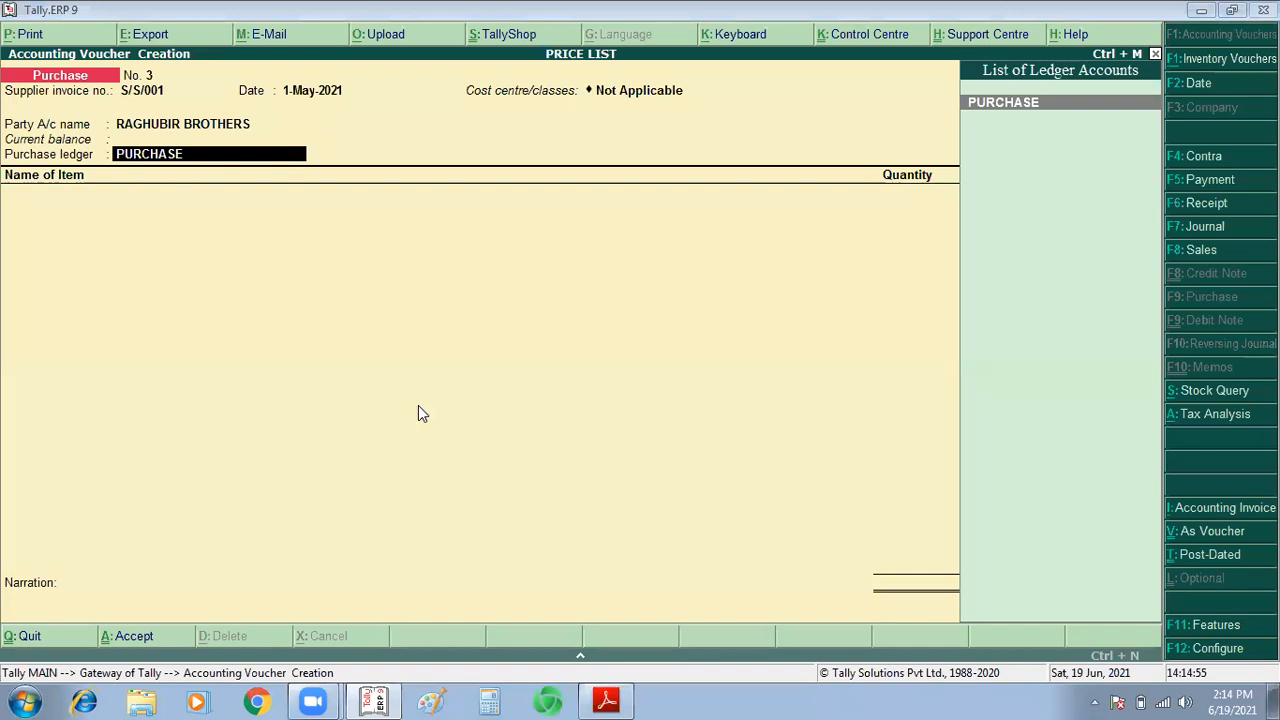
key(Return)
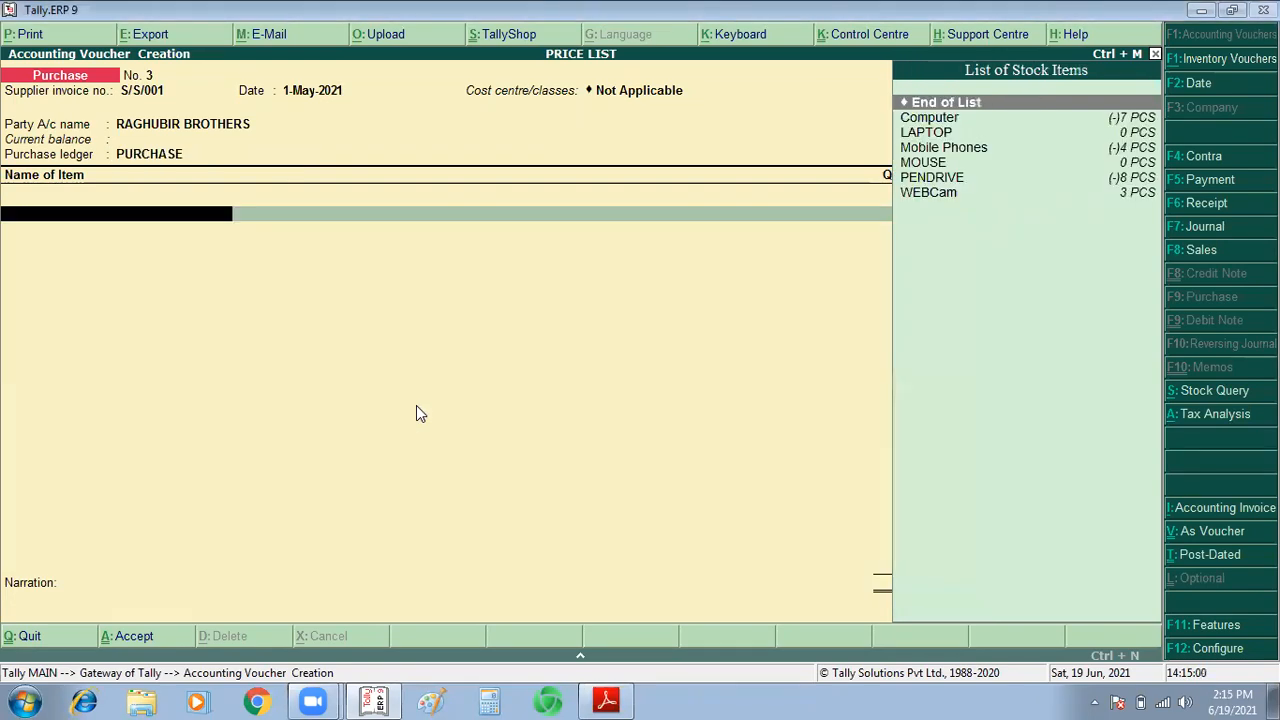
key(alt+Tab)
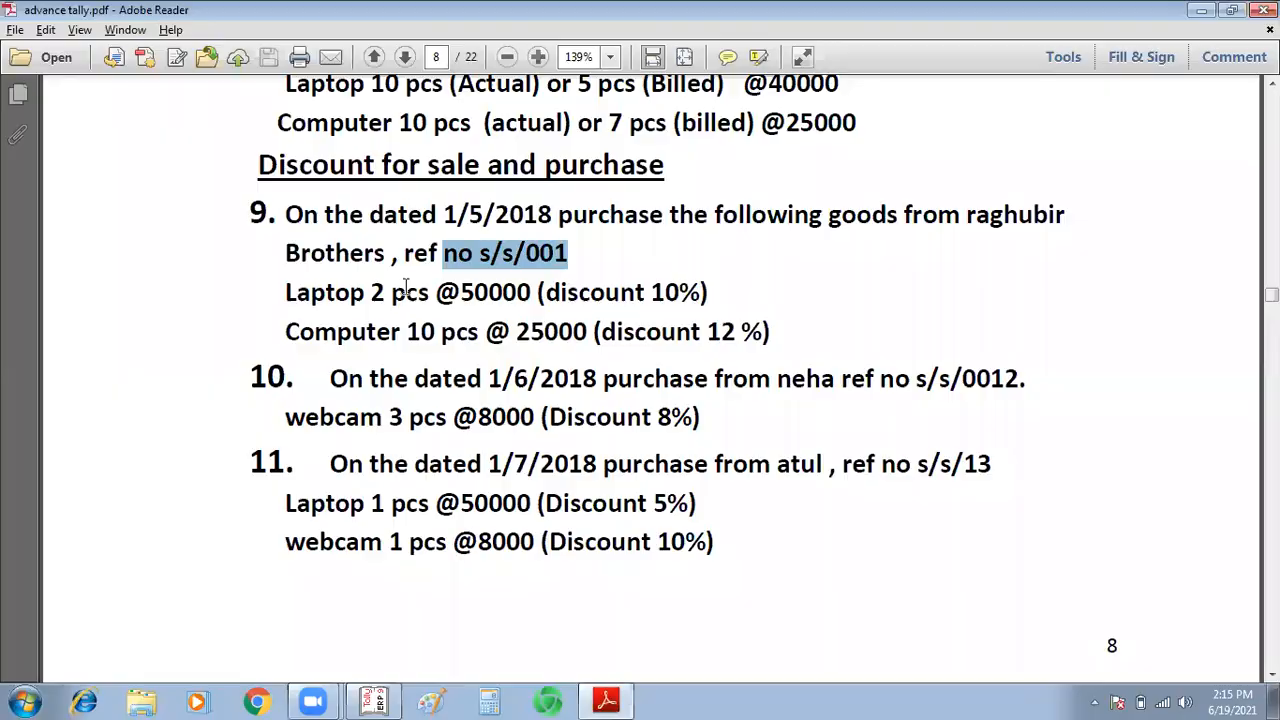
key(alt+Tab)
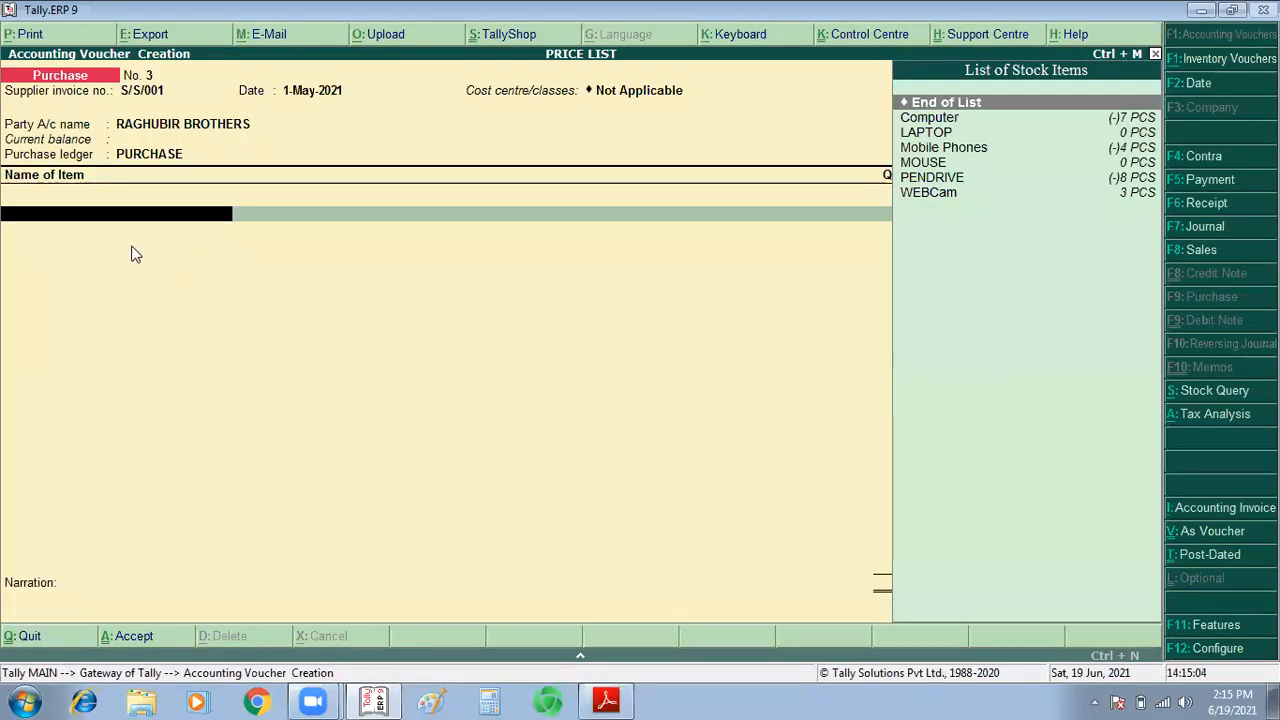
Step: Add LAPTOP to the purchase voucher with a quantity of 2 PCS at a rate of 50,000, checking the rate in the PDF
text(L)
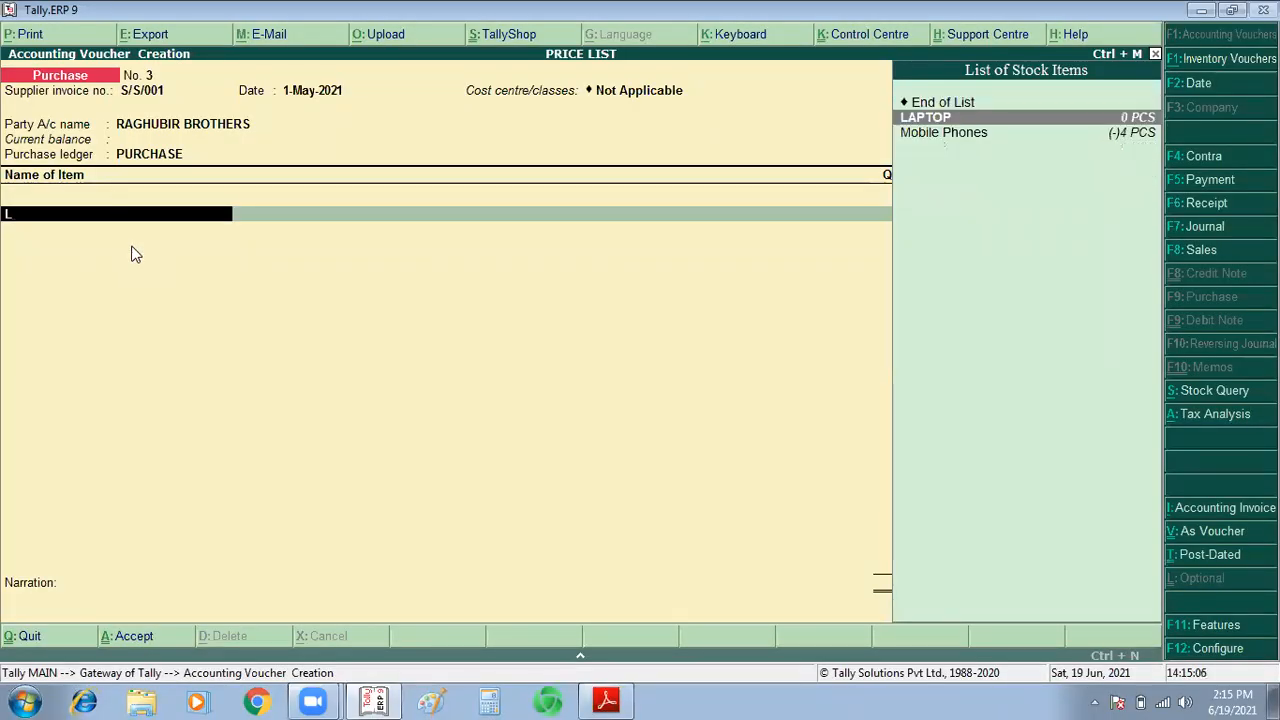
key(Return)
text(2)
key(Return)
key(alt+Tab)
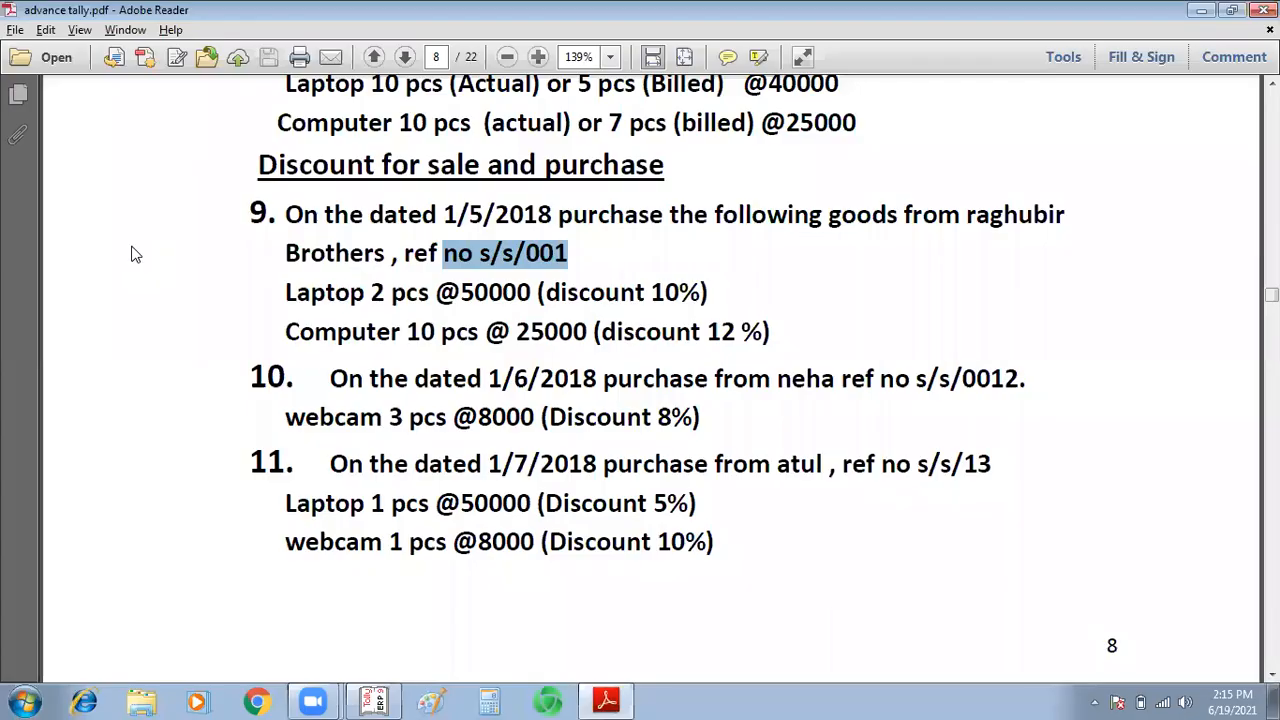
key(alt+Tab)
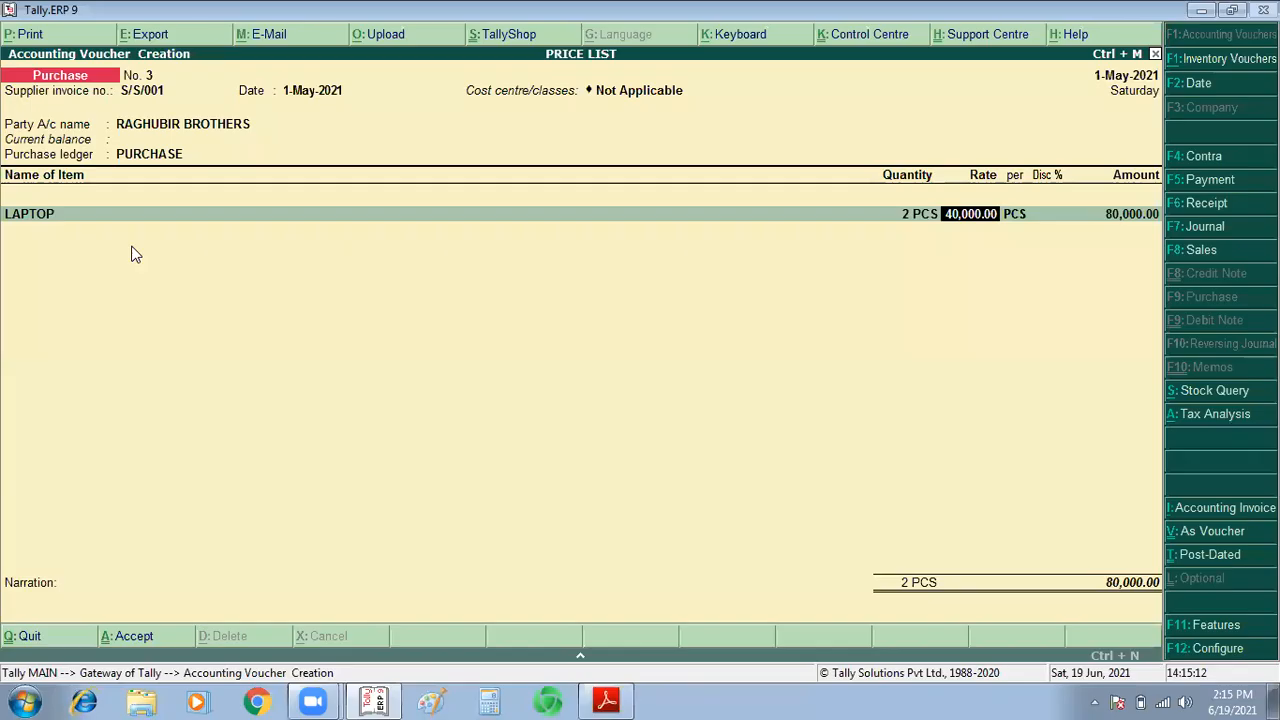
text(50000)
key(Return)
key(Return)
Step: Check the laptop discount in the PDF and give the LAPTOP line a 10% discount, accepting its amount
key(alt+Tab)
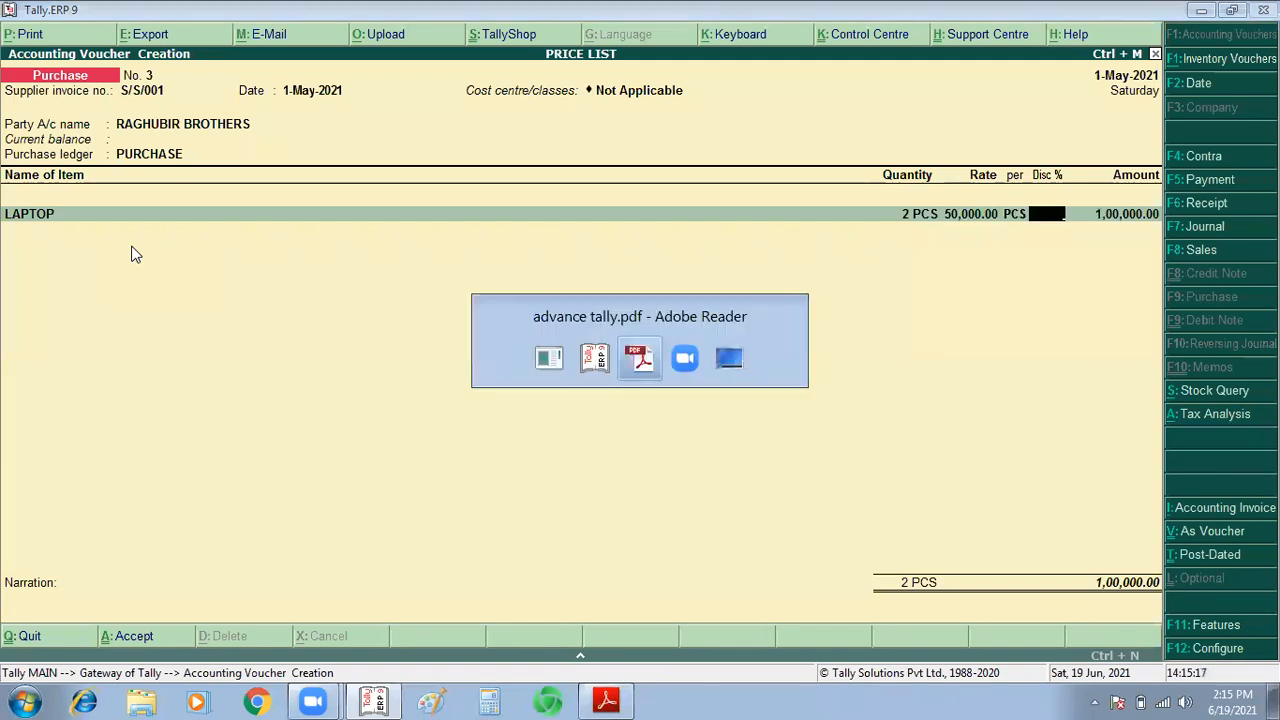
key(alt+Tab)
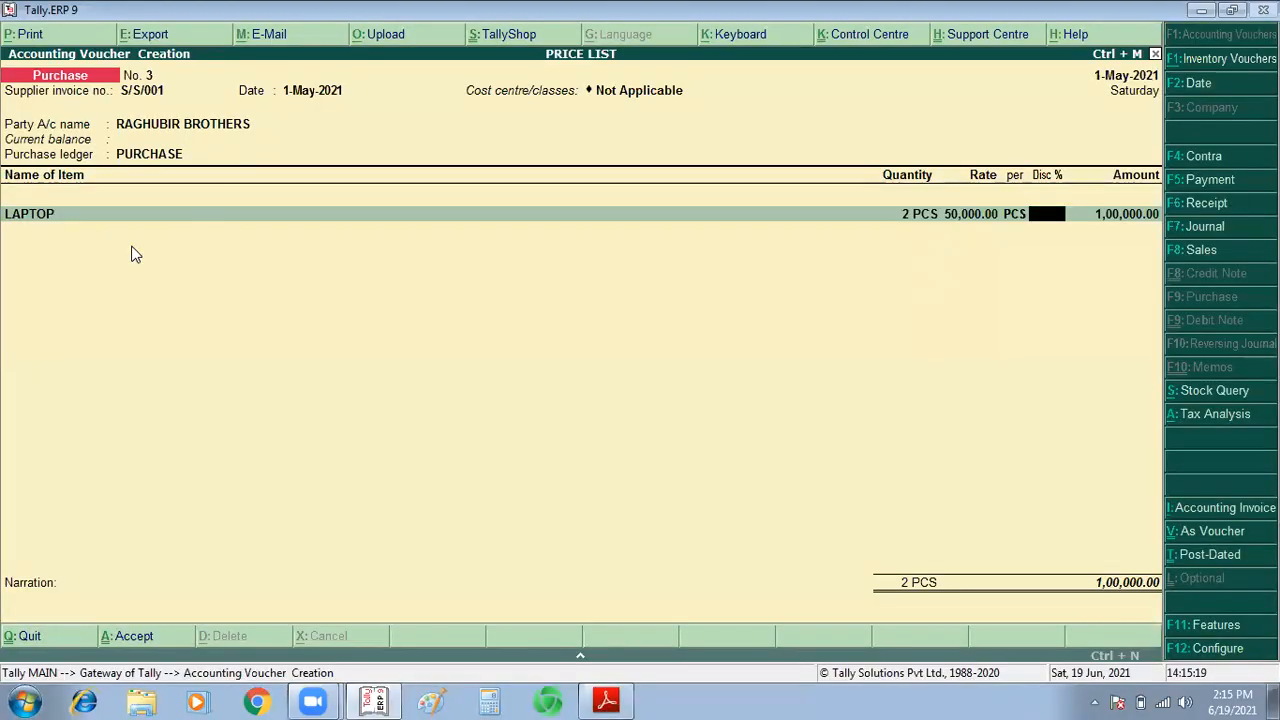
text(10)
key(Return)
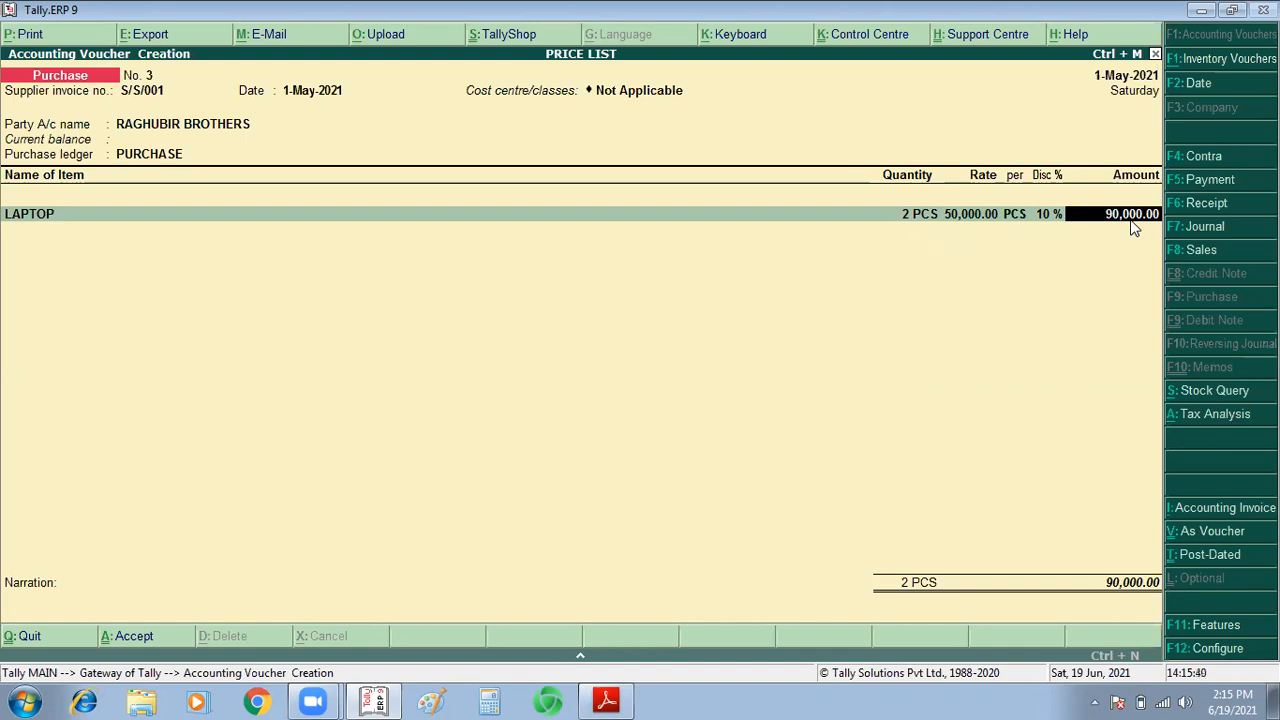
key(Return)
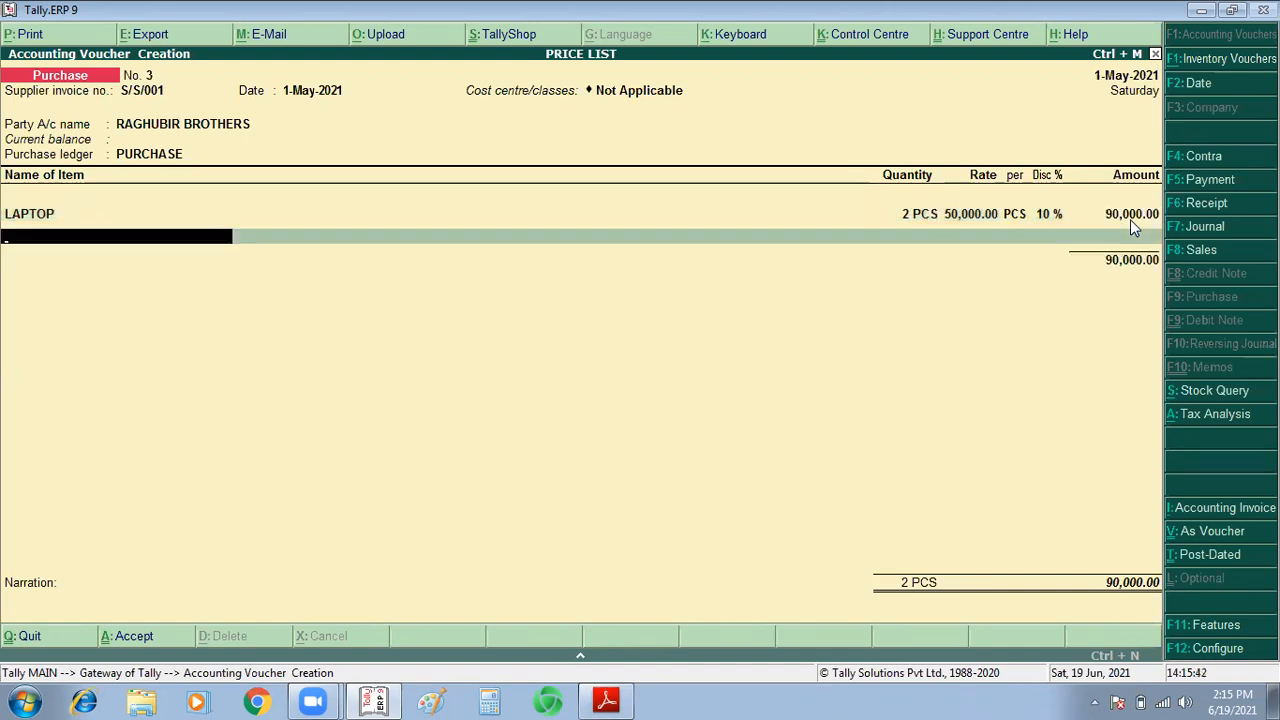
Step: Check the second item of exercise 9 in the PDF and add Computer with a quantity of 10 PCS
key(alt+Tab)
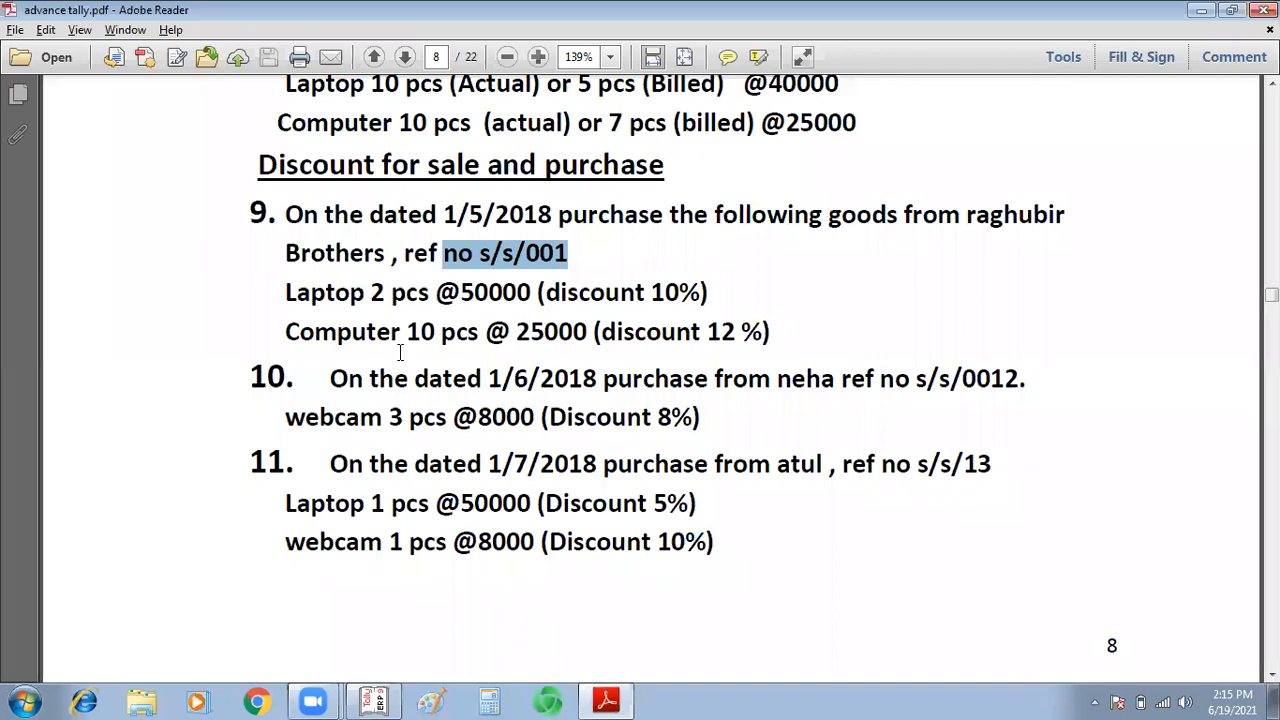
key(alt+Tab)
text(CO)
key(Return)
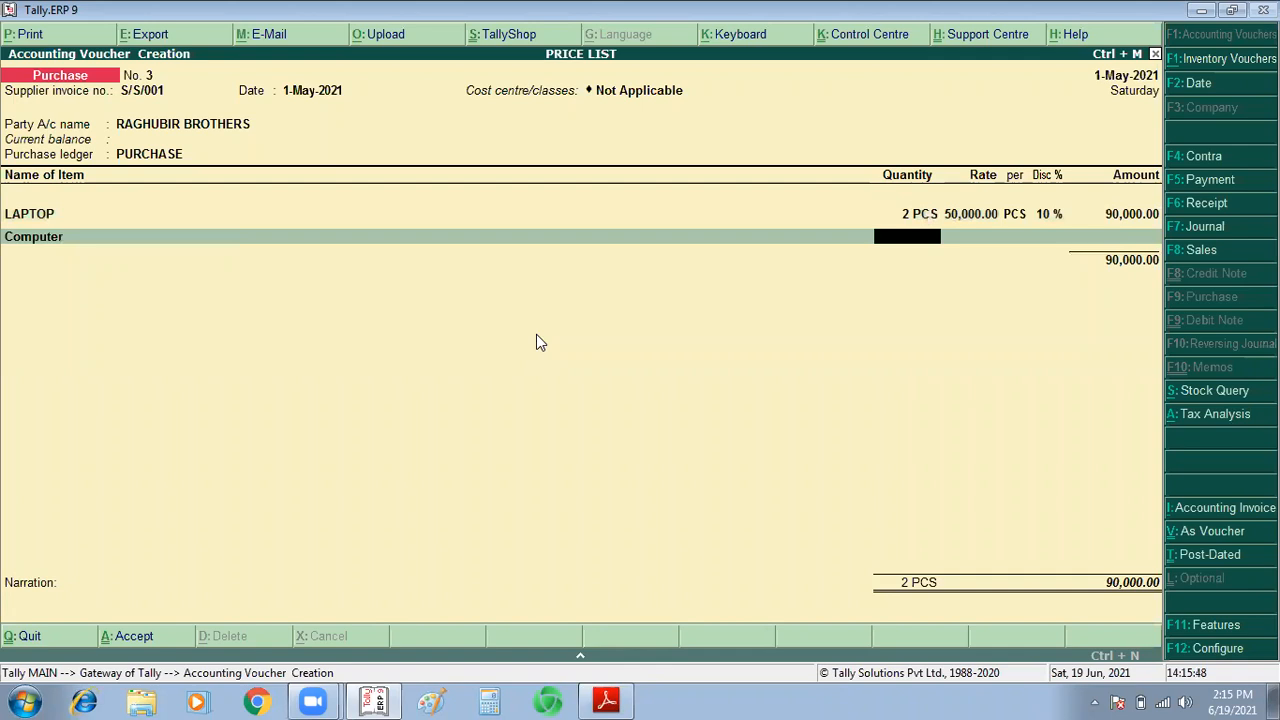
text(10)
key(Return)
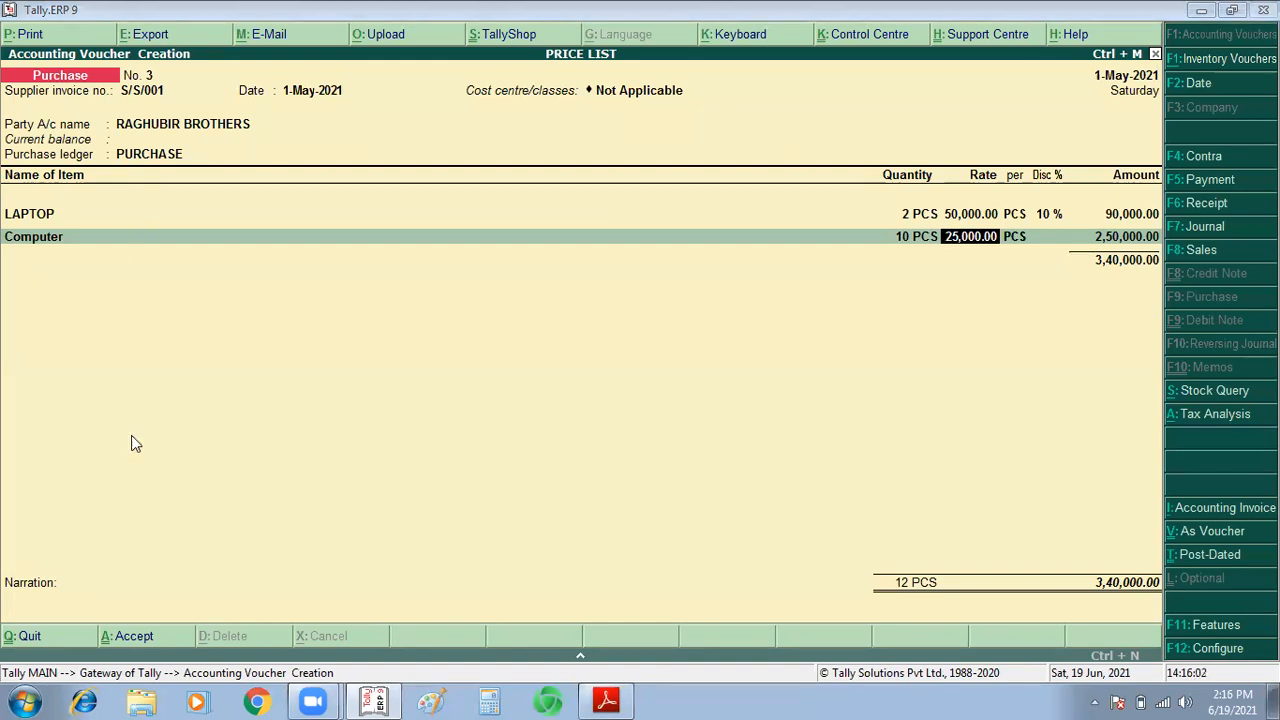
Step: Switch to Paint, paste the screenshot of the item lines, save it as 5, and close Paint
click(430, 700)
key(ctrl+v)
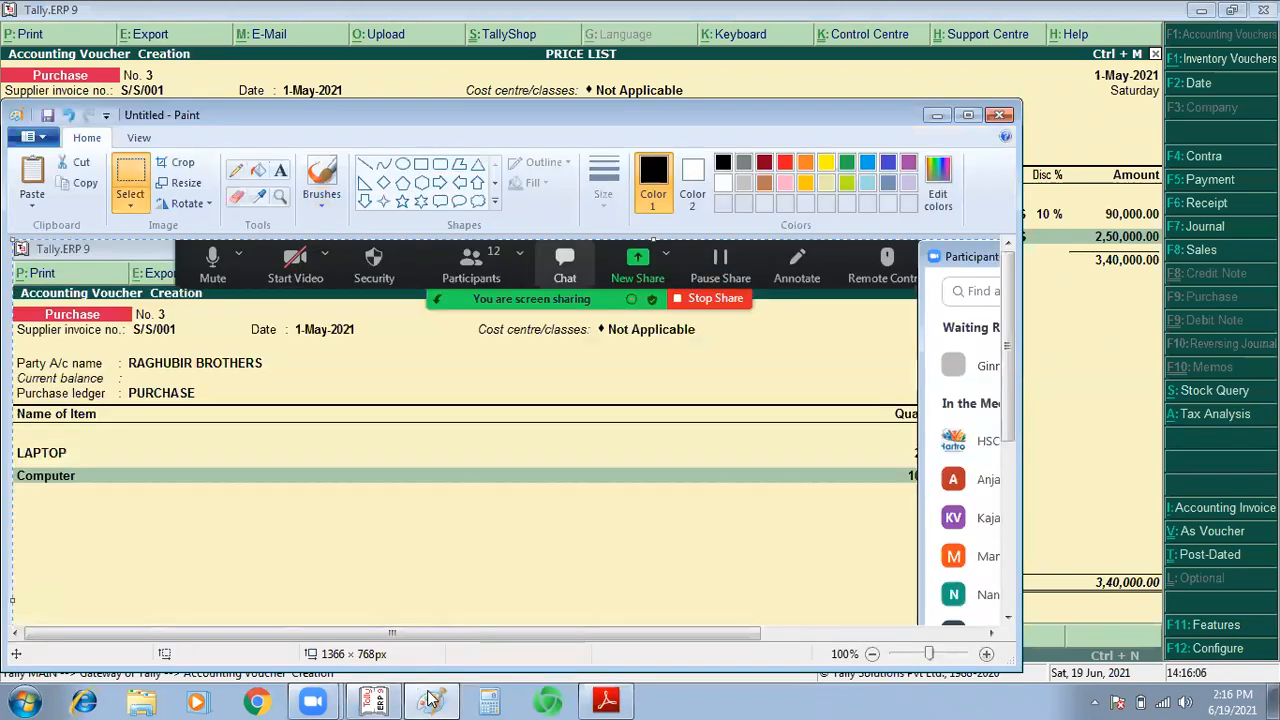
key(ctrl+s)
text(5)
key(Return)
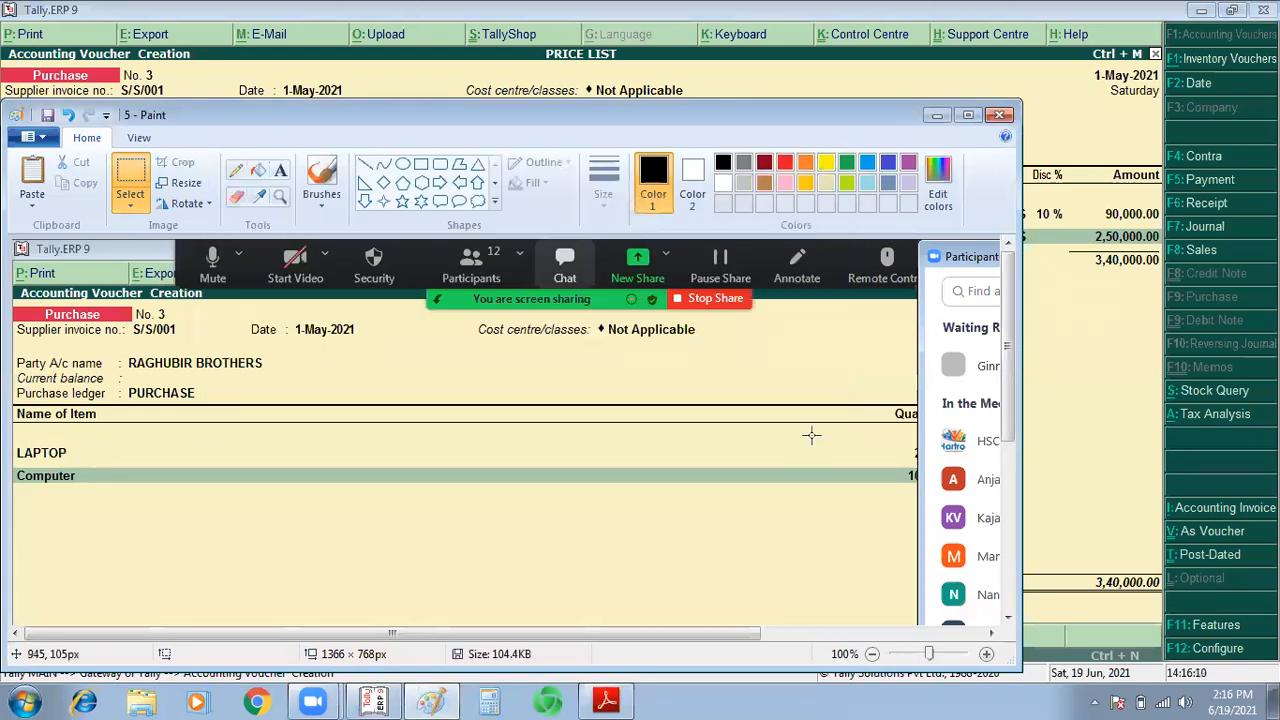
click(1008, 117)
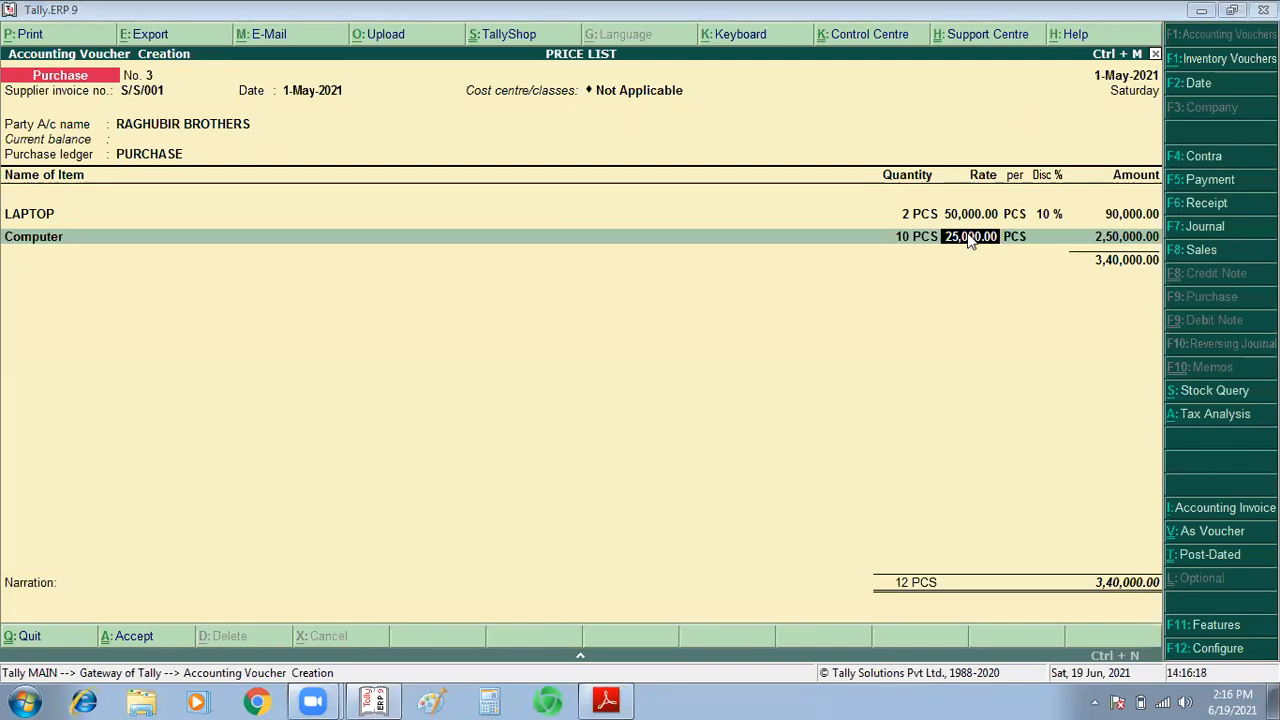
Step: Keep the Computer rate of 25,000 per PCS, give the line the 12% discount from the PDF, and accept its amount
key(Return)
key(alt+Tab)
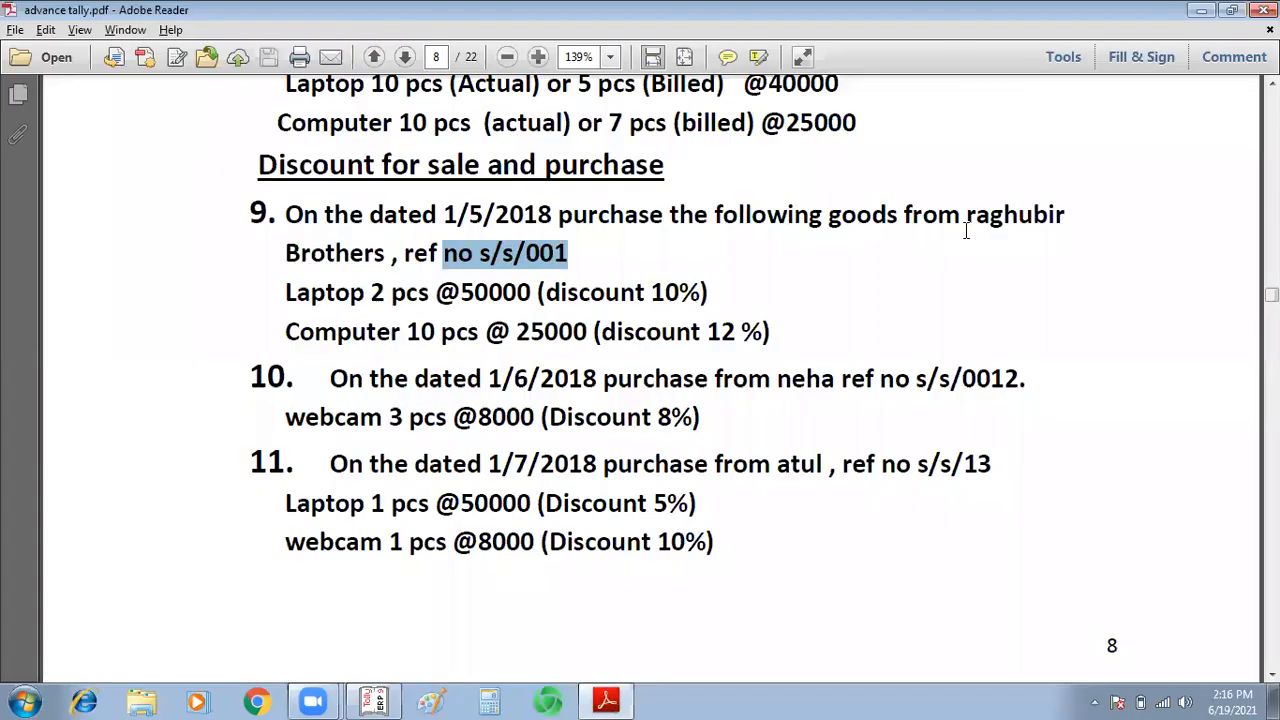
key(alt+Tab)
key(Return)
text(12)
key(Return)
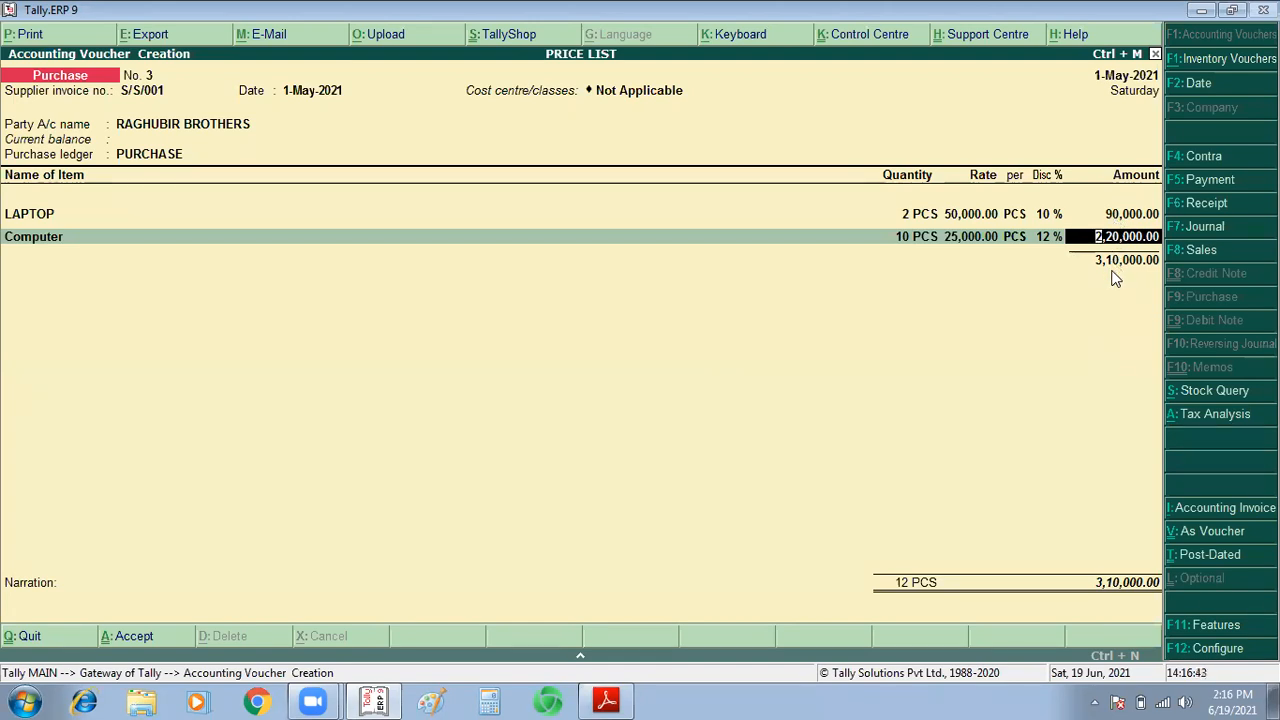
key(Return)
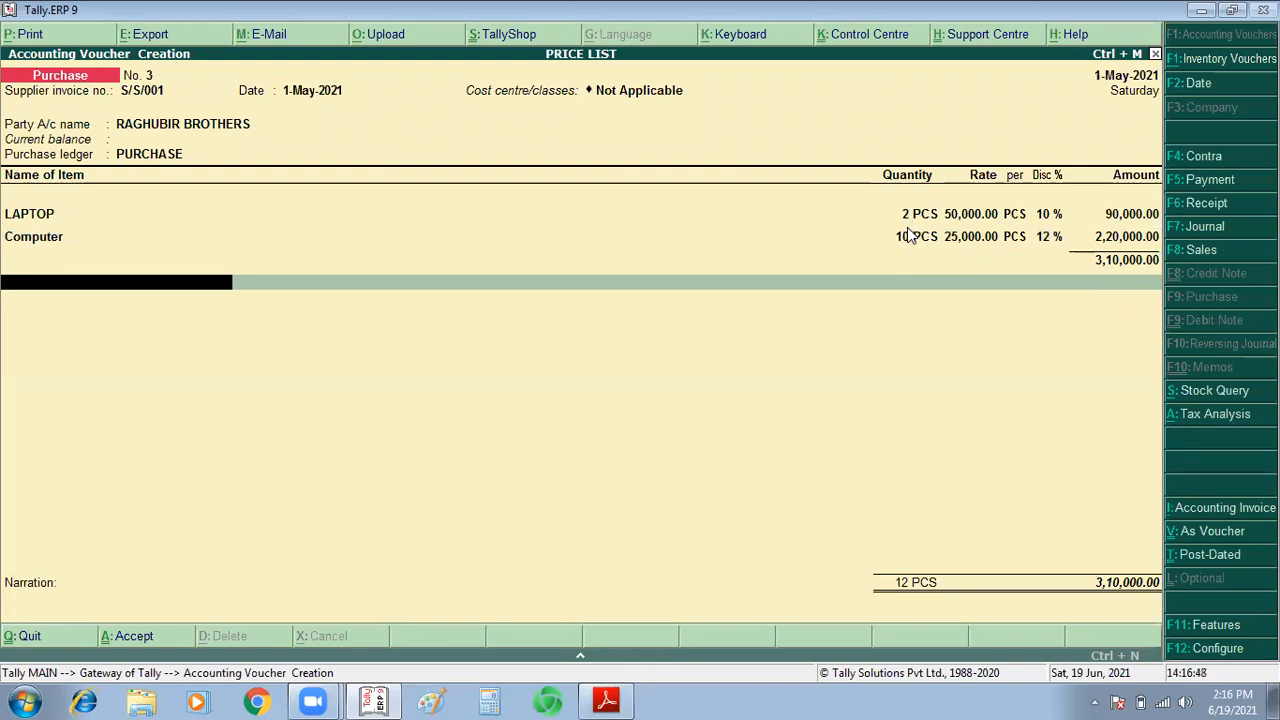
Step: Review exercise 10 in the PDF, then end the item list and accept the exercise 9 purchase voucher without a narration
key(alt+Tab)
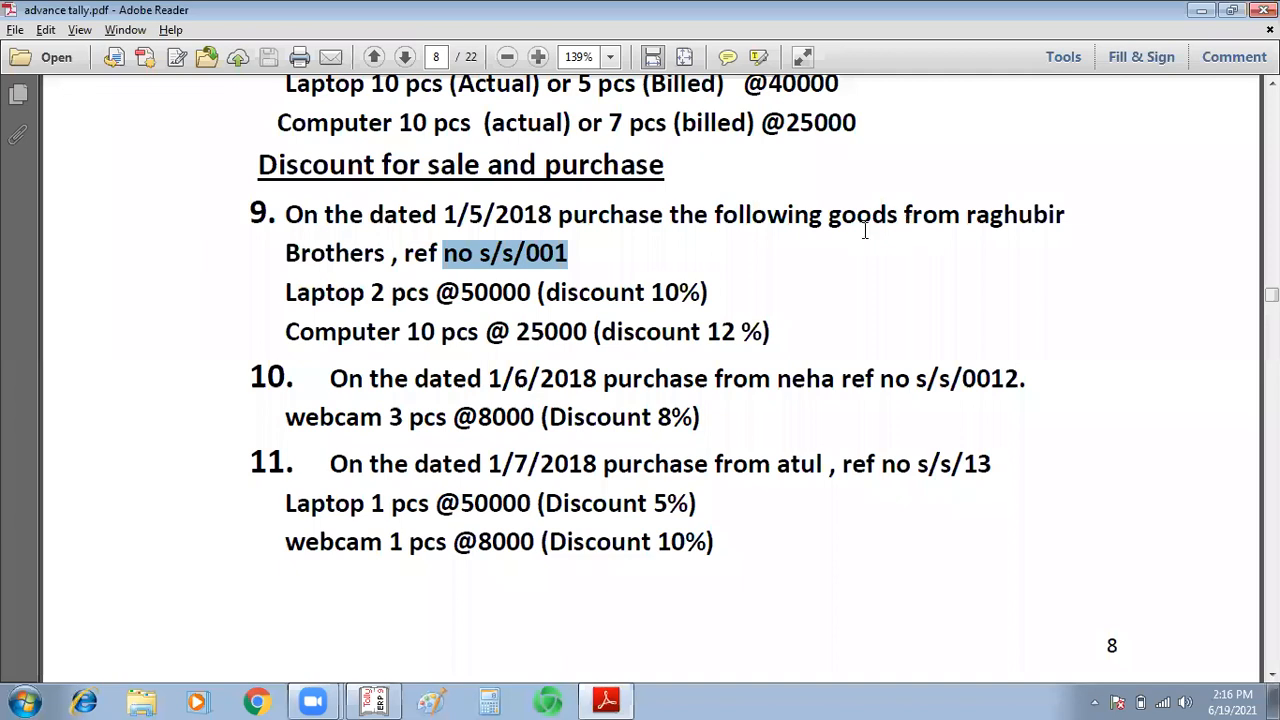
click(533, 405)
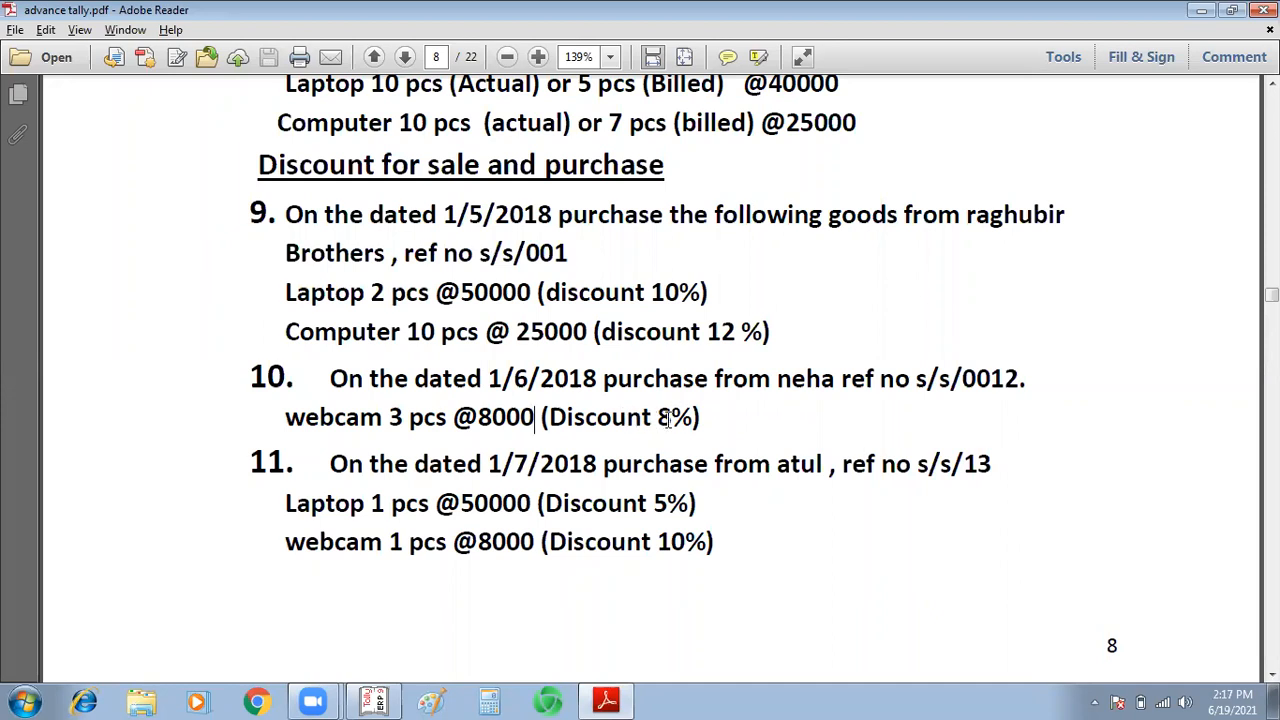
key(alt+Tab)
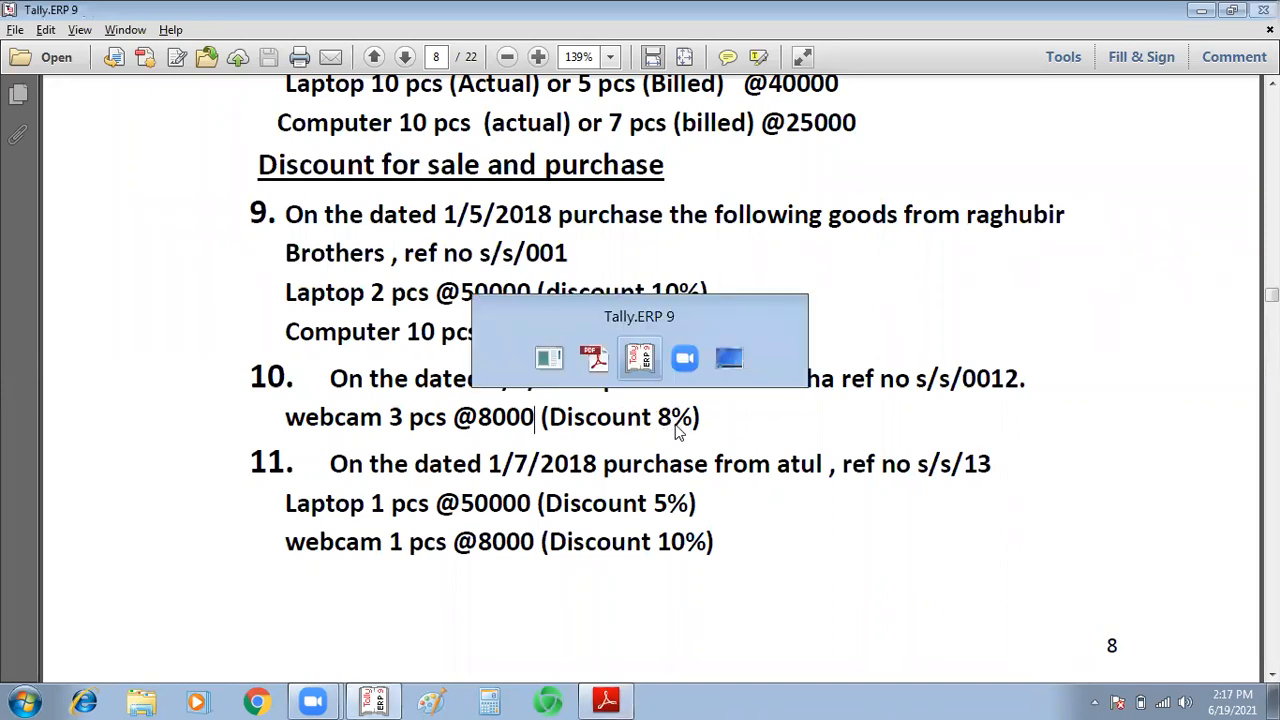
key(Return)
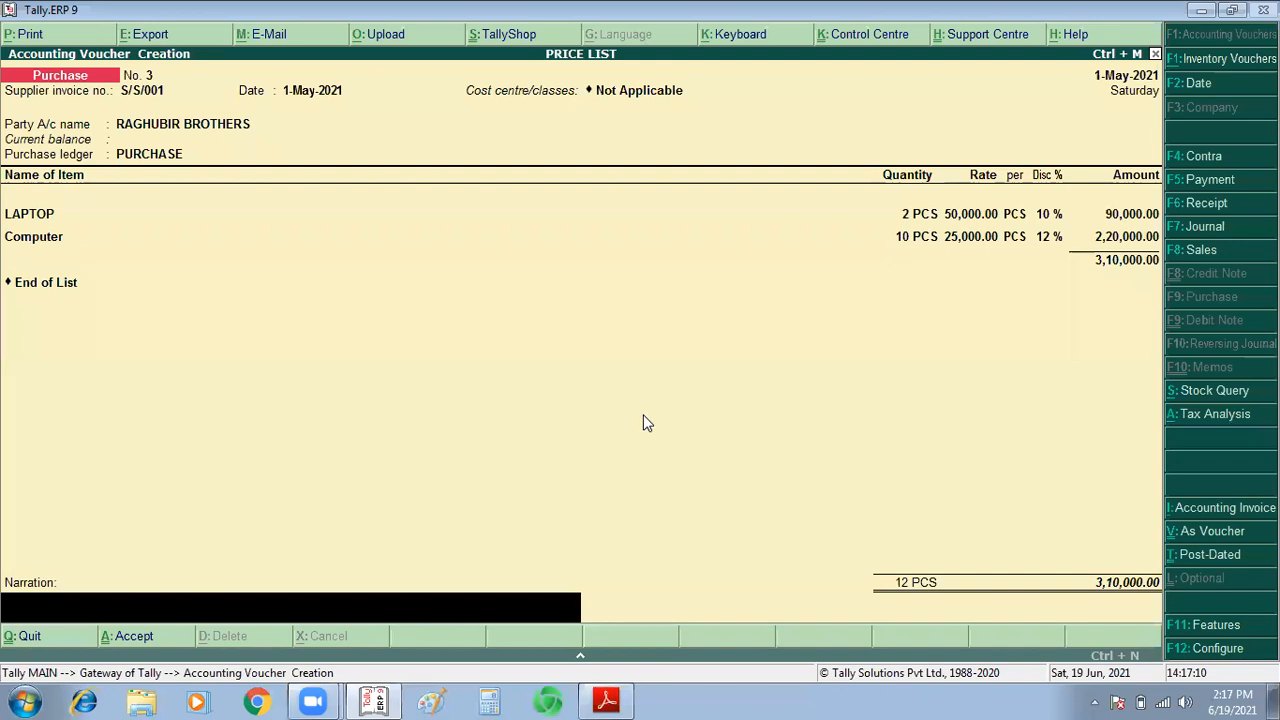
key(Return)
key(Return)
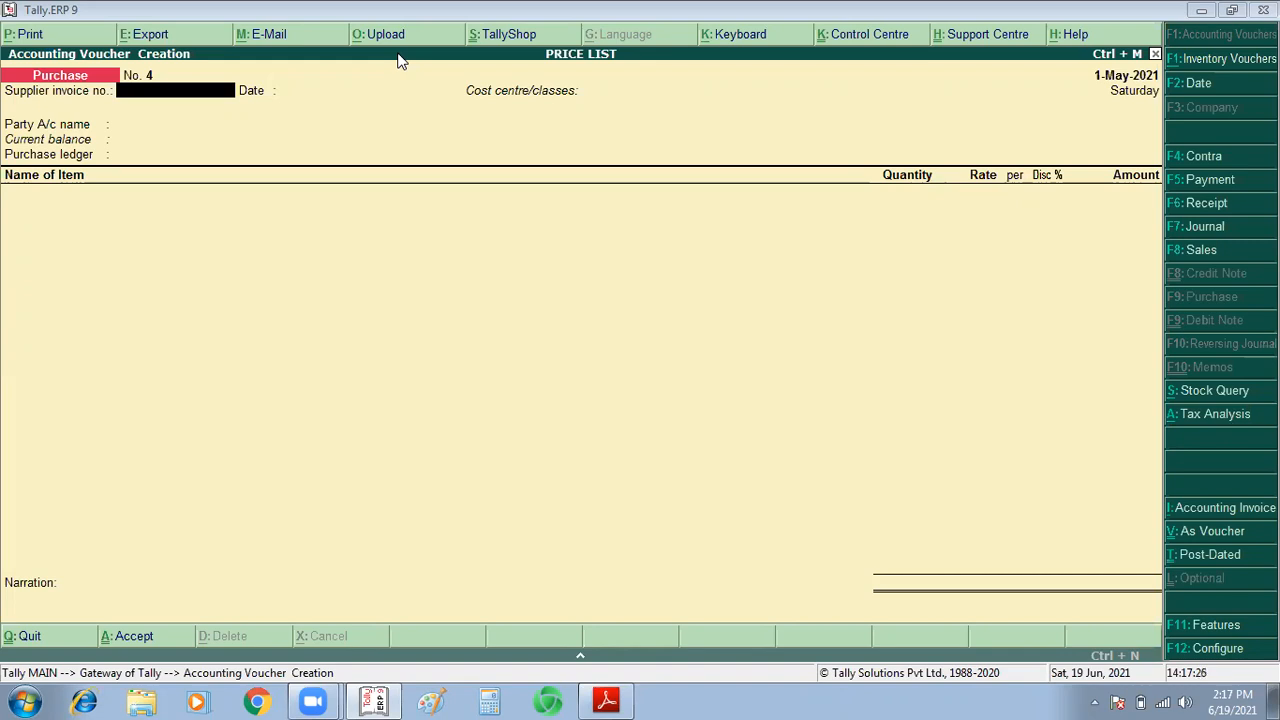
Step: Switch to Paint, paste the screenshot of the blank purchase voucher, save it as 6, and close Paint
click(431, 700)
key(ctrl+v)
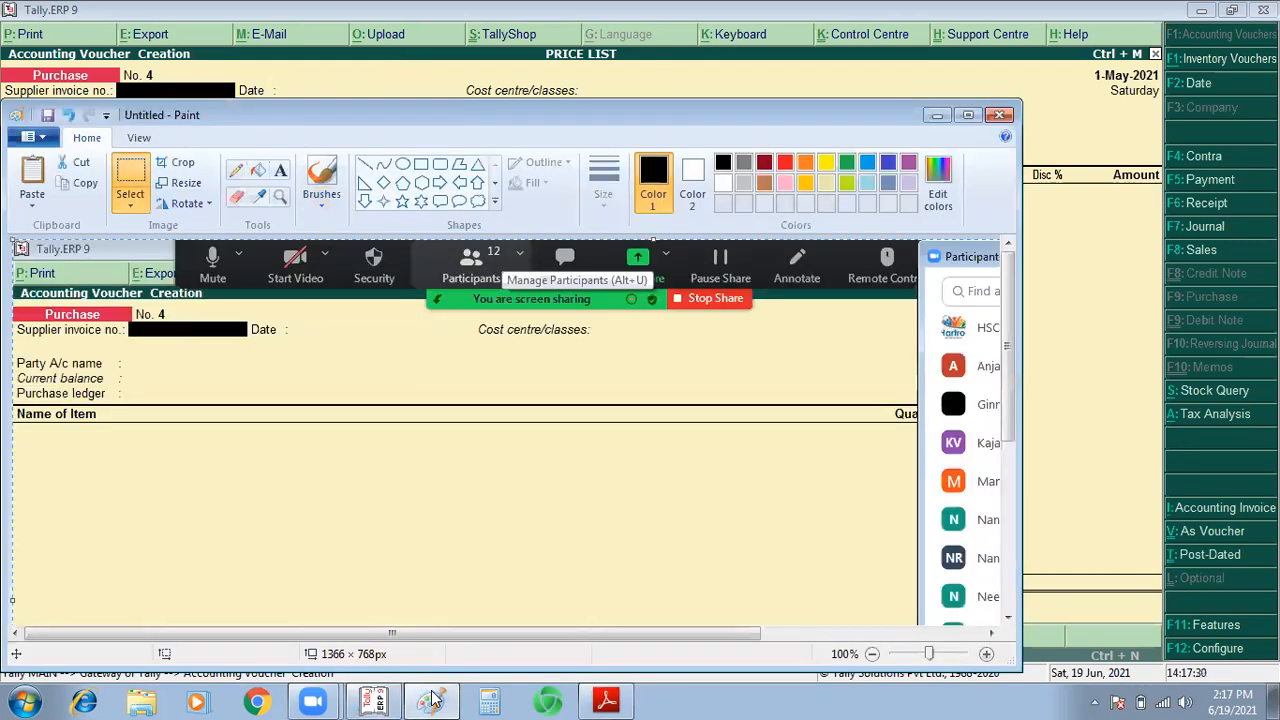
key(ctrl+s)
text(6)
key(Return)
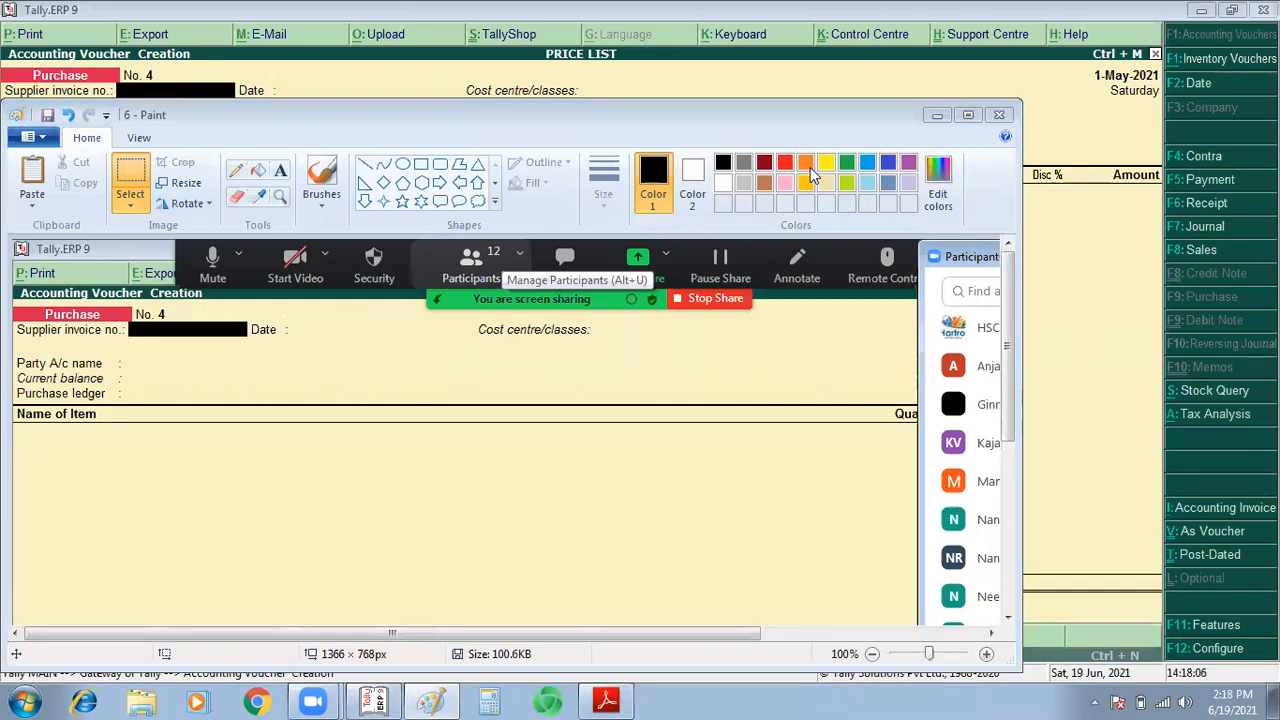
click(1000, 115)
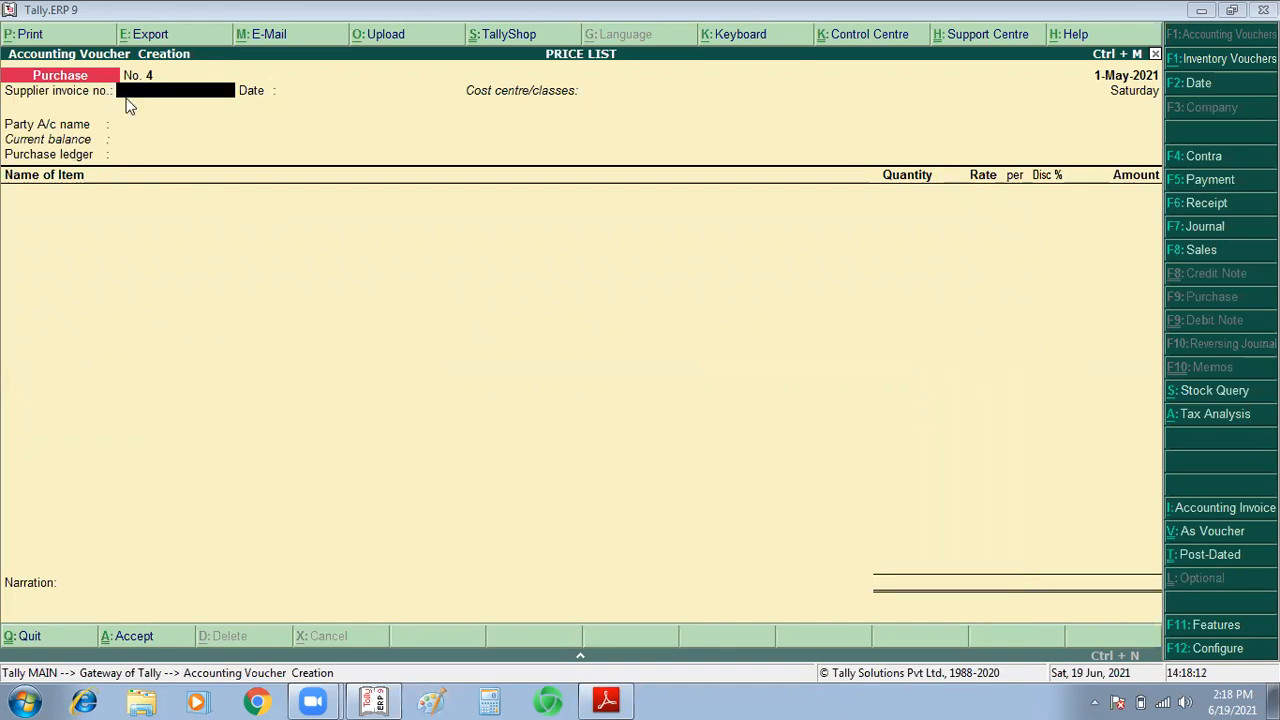
Step: Leave the new voucher's supplier invoice number blank, advance to the party account, and check exercise 10's details in the PDF
key(alt+Tab)
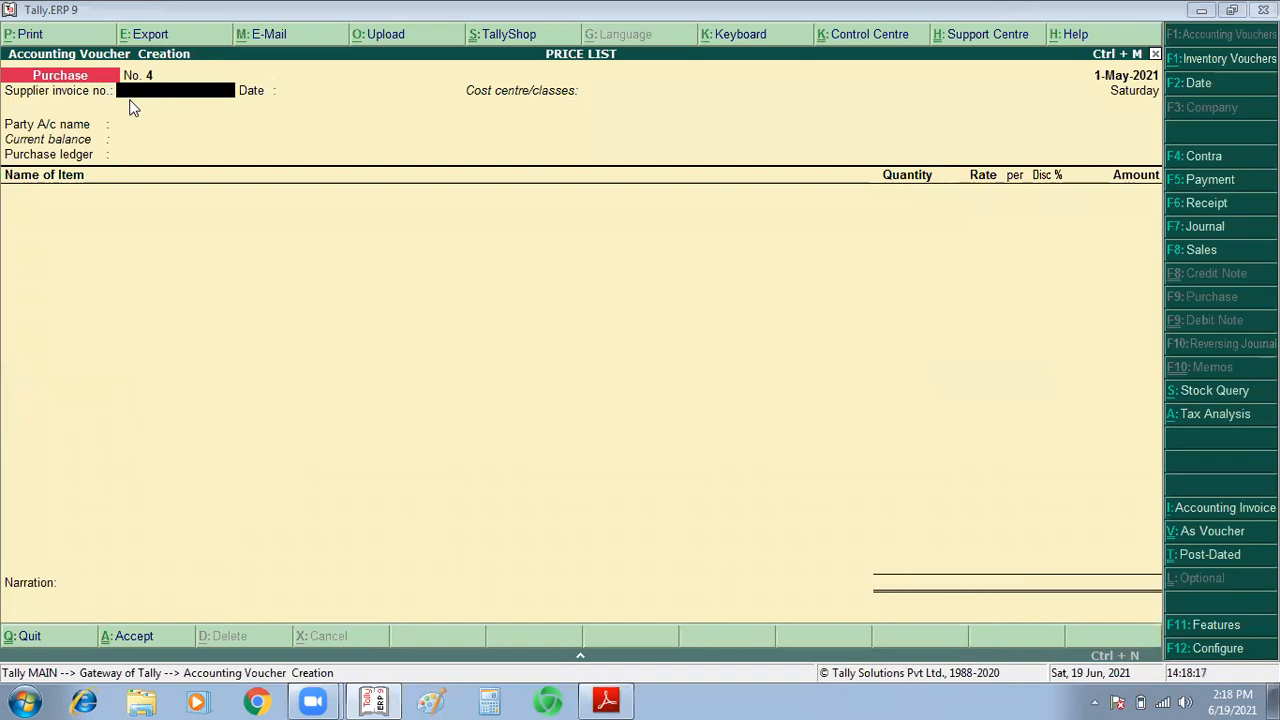
key(Return)
key(Return)
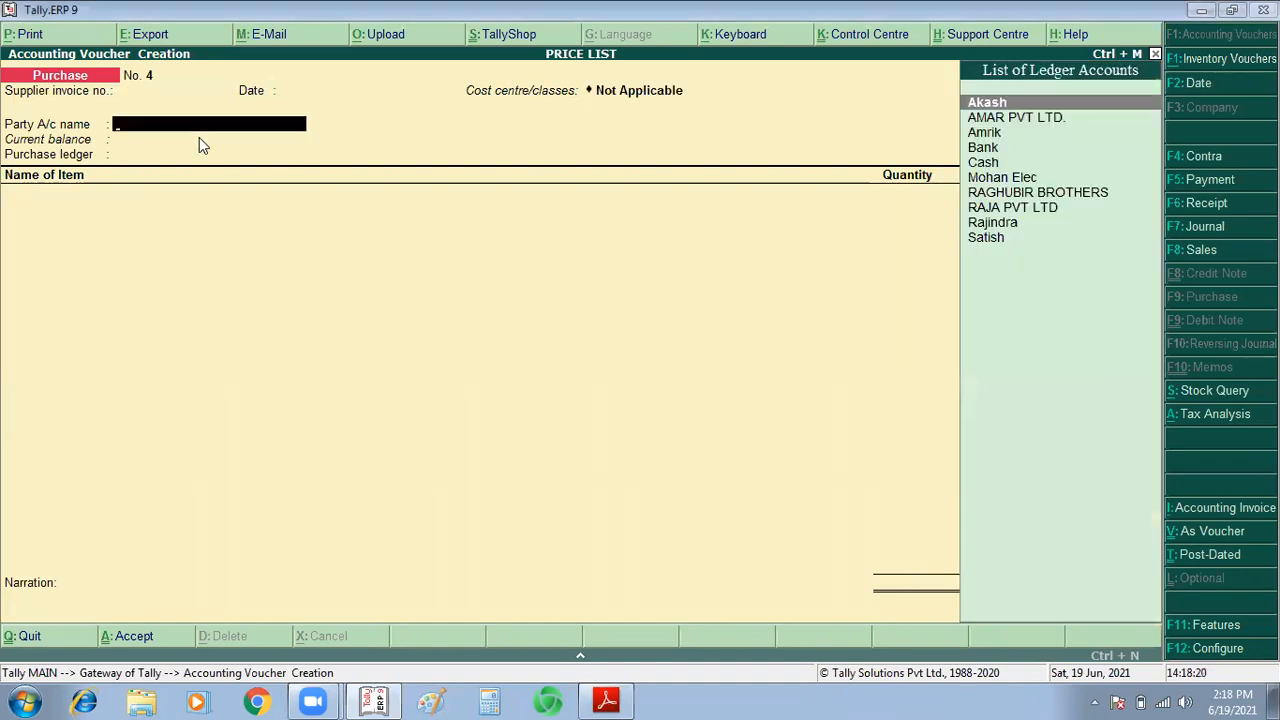
key(alt+Tab)
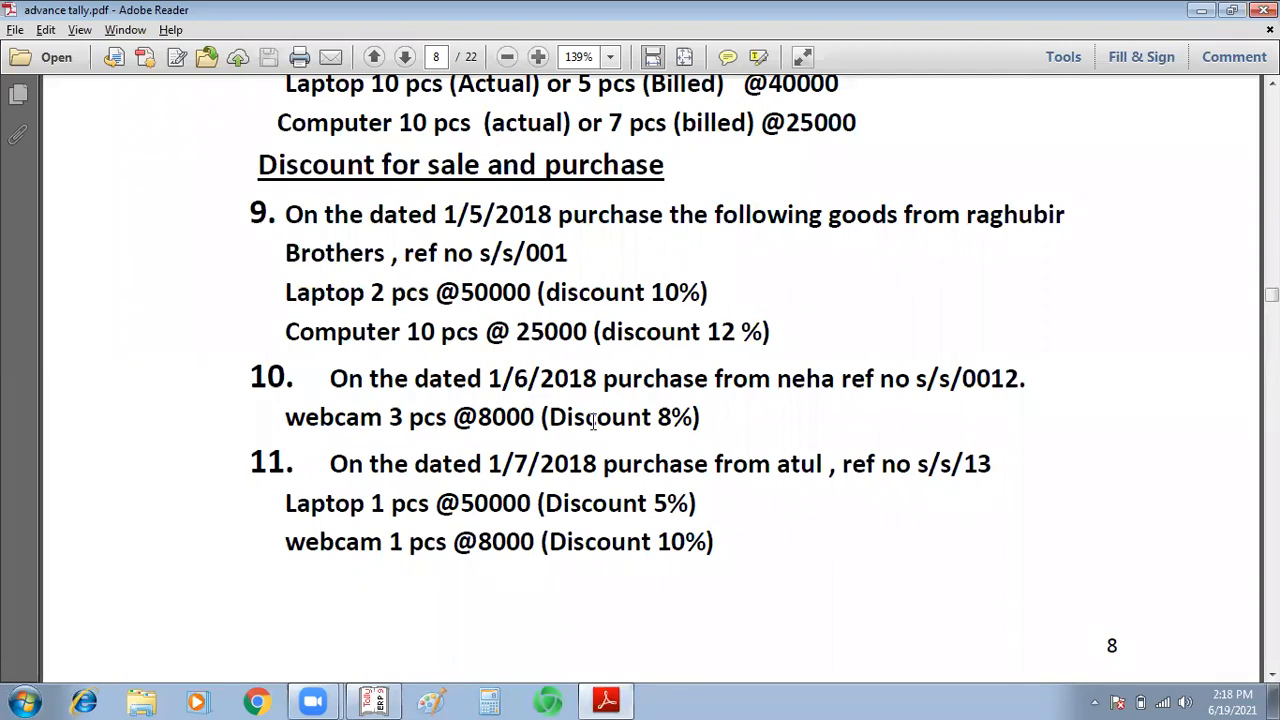
key(alt+Tab)
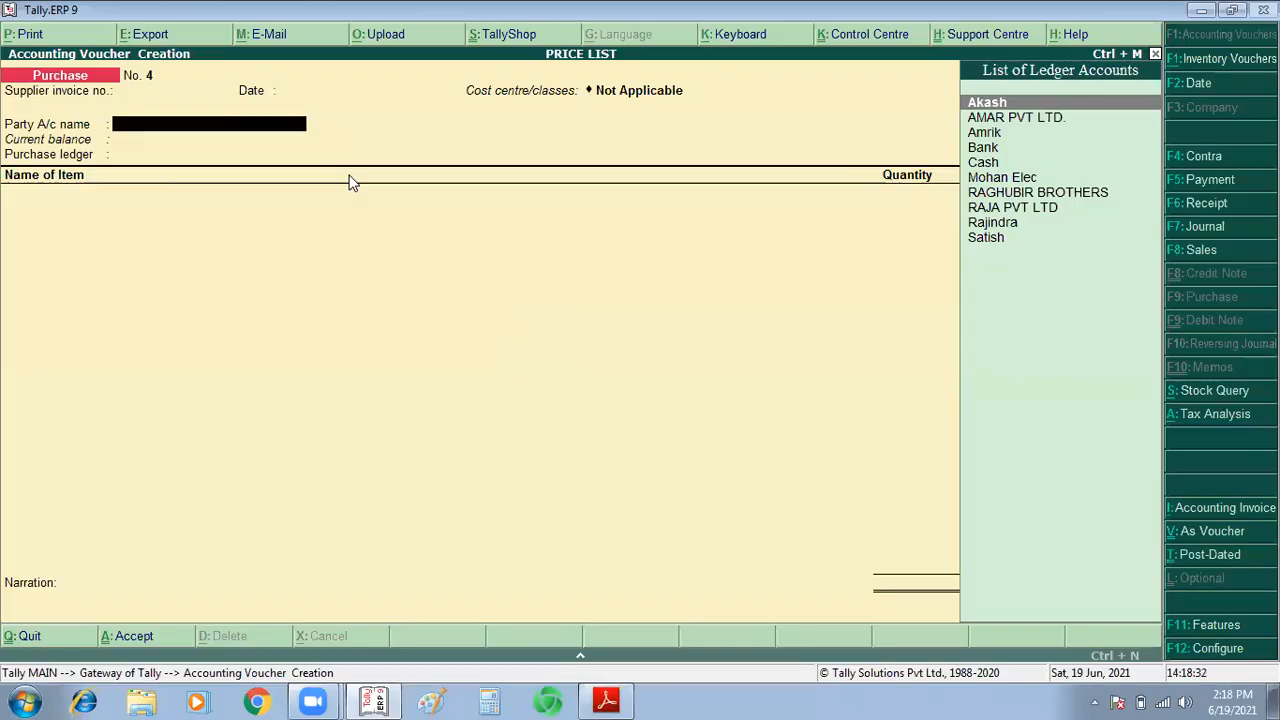
key(alt+Tab)
key(alt+Tab)
Step: Set the voucher date to 1-6 for exercise 10
key(F2)
text(1+6)
key(BackSpace)
key(BackSpace)
text(+6)
key(BackSpace)
key(BackSpace)
text(+)
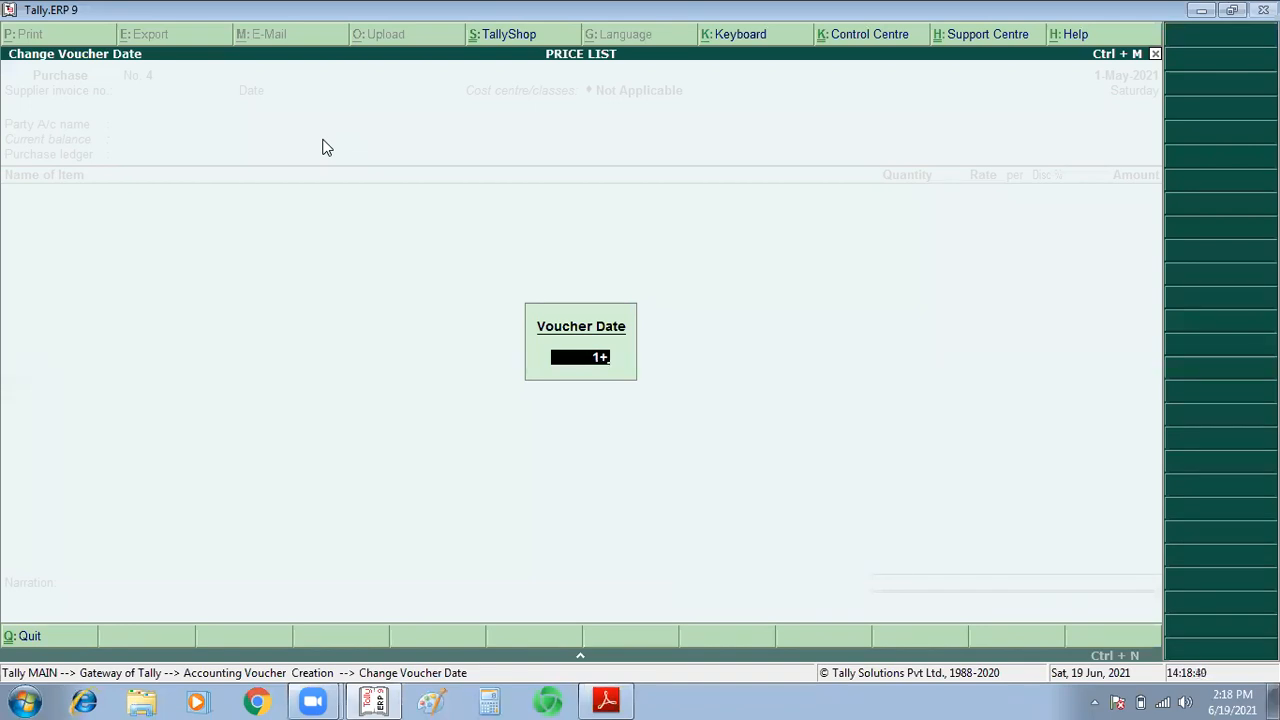
key(BackSpace)
text(-6)
key(Return)
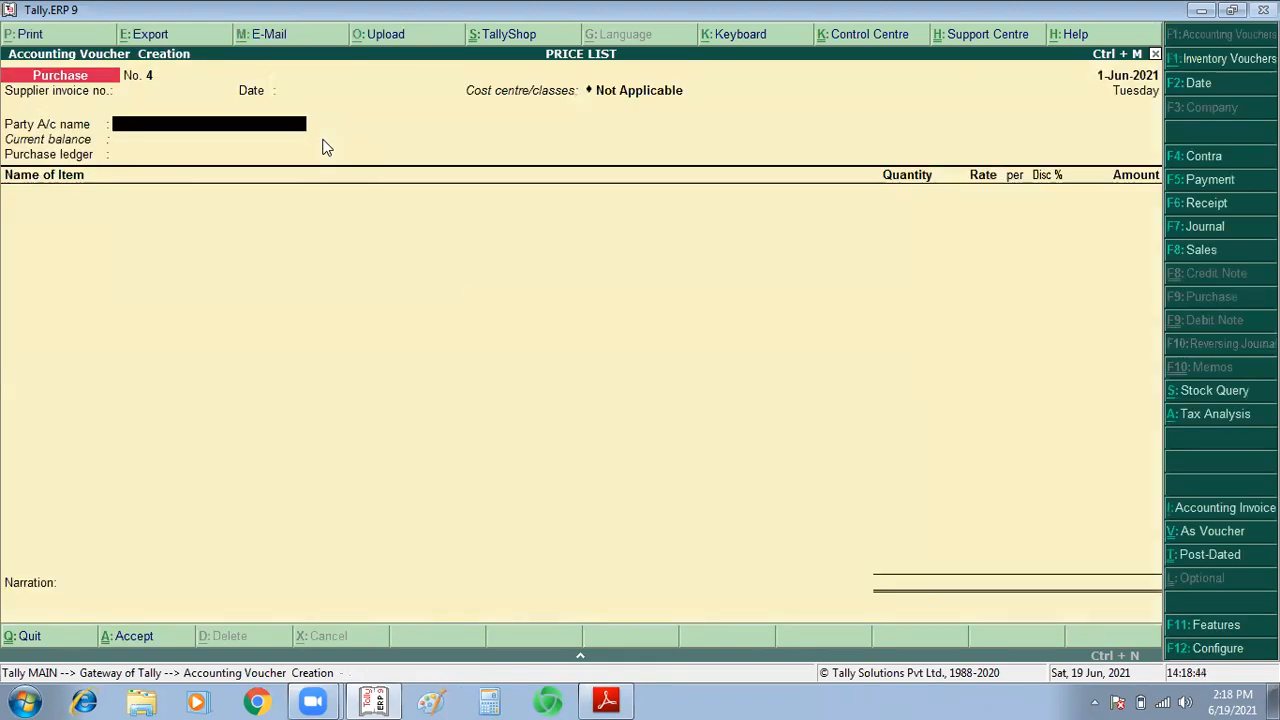
Step: Create the exercise 10 supplier as a ledger under Sundry Creditors and confirm it as the party account with PURCHASE as the purchase ledger
key(alt+Tab)
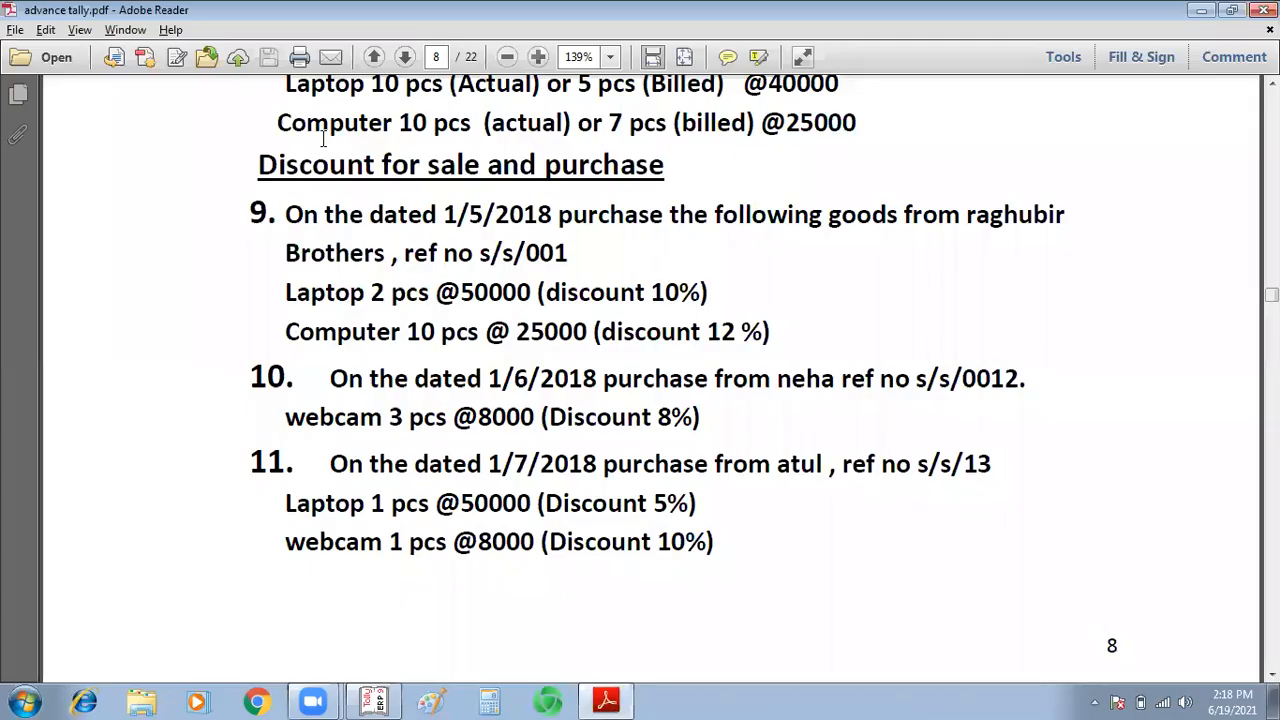
key(alt+Tab)
text(NE)
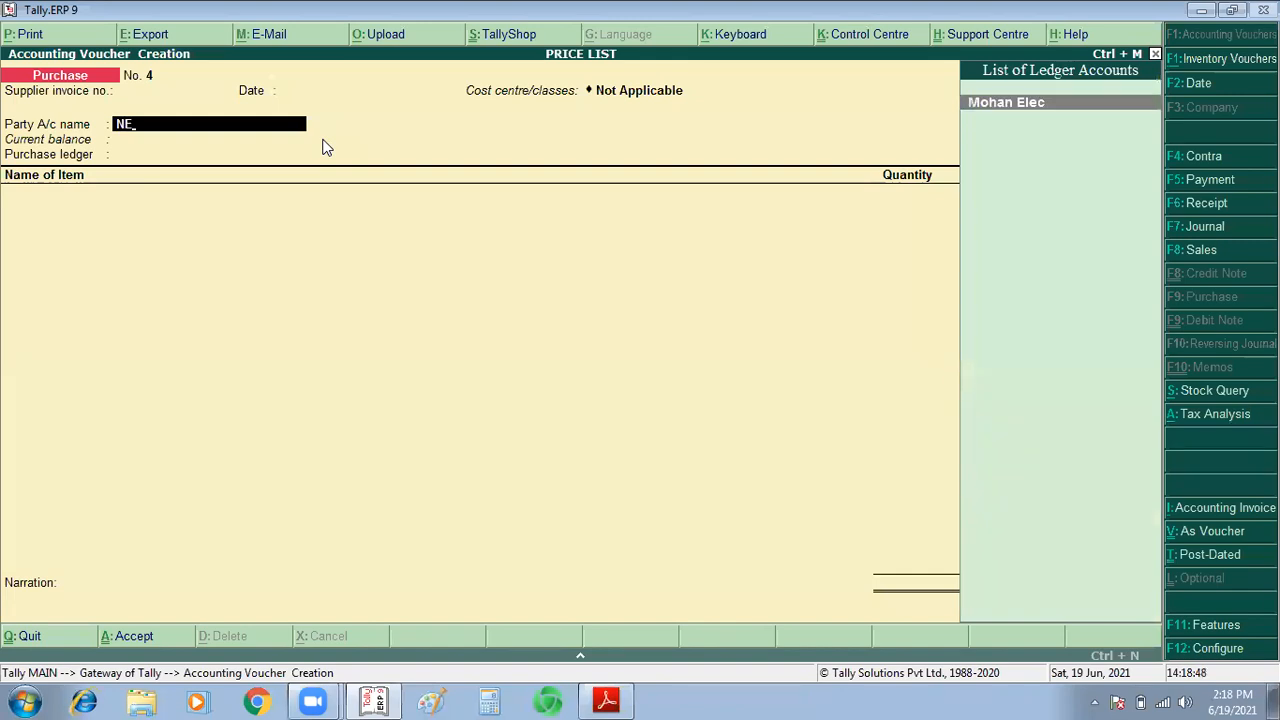
key(alt+c)
text(ENHA)
key(Return)
key(BackSpace)
text(NEHA)
key(Return)
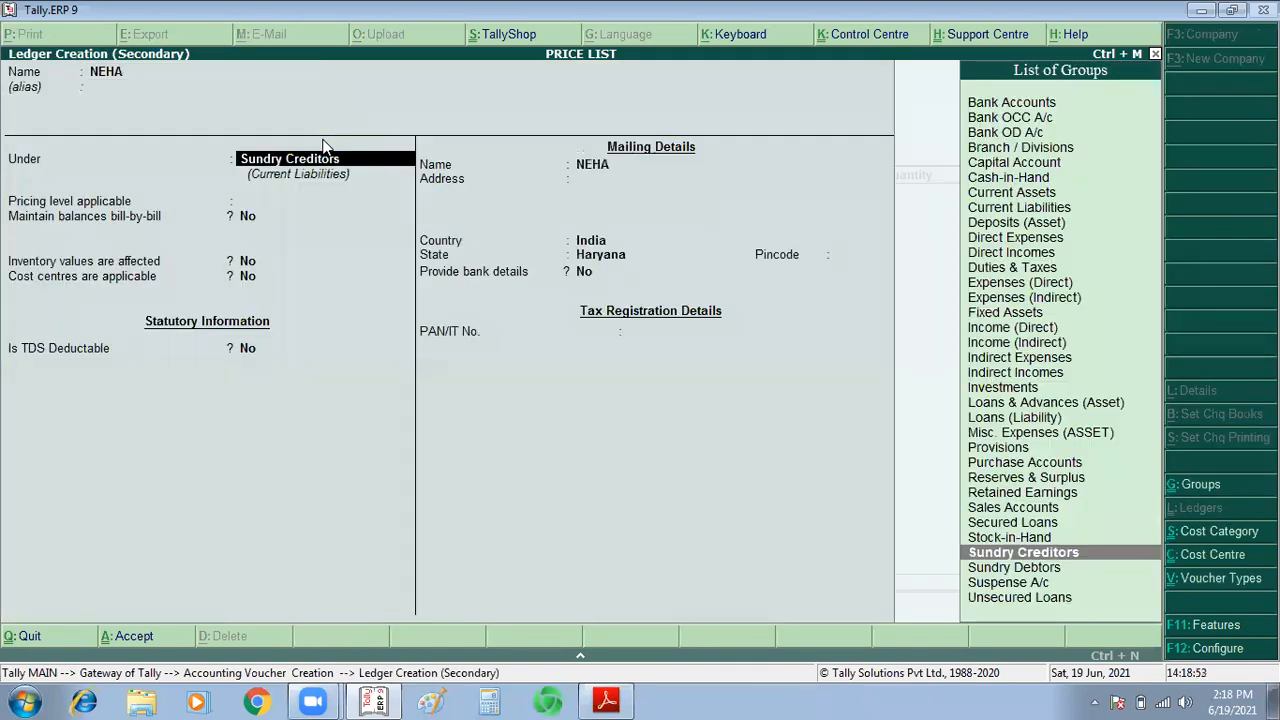
key(ctrl+a)
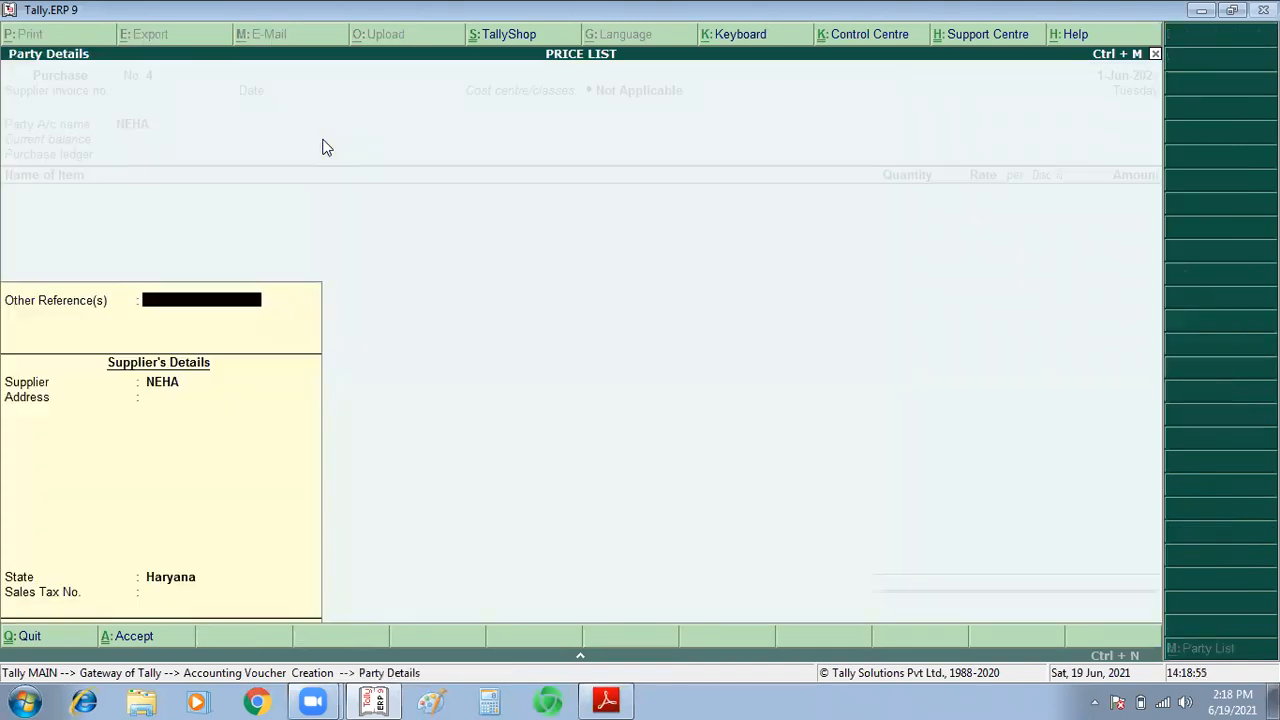
key(ctrl+a)
key(Return)
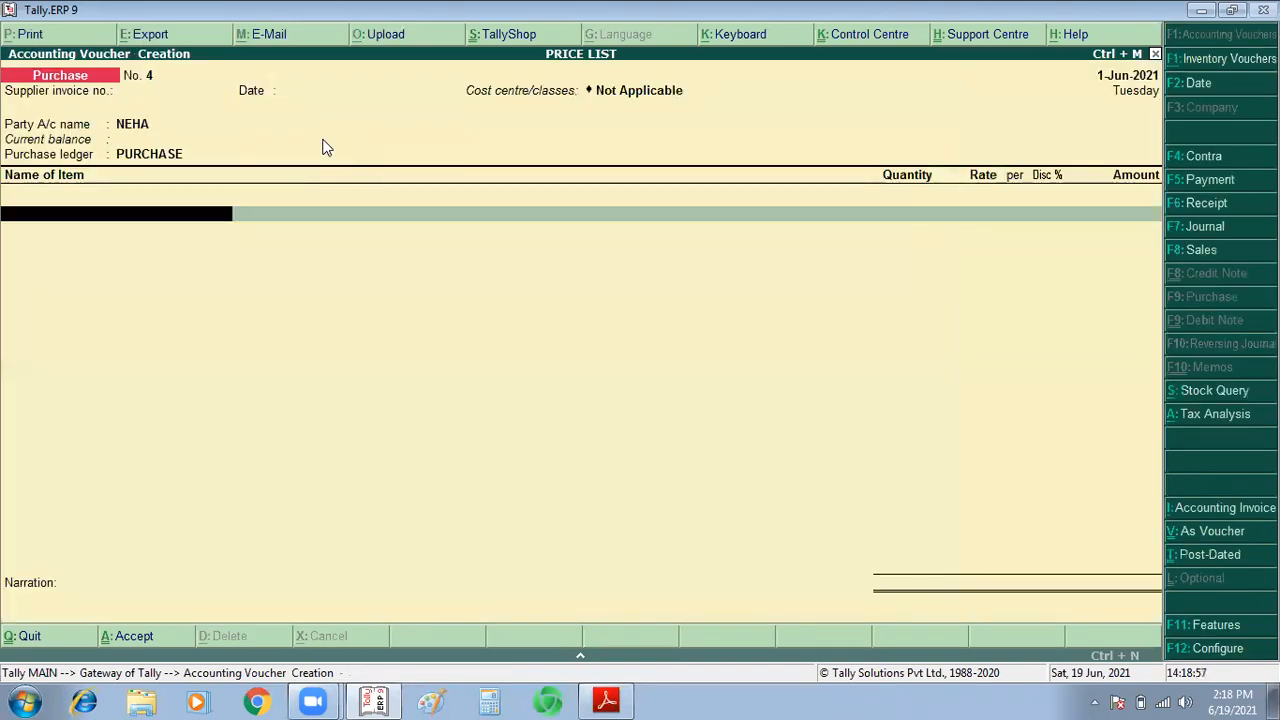
Step: Add WEBCam to the purchase voucher as 3 PCS at a rate of 8,000, following exercise 10 in the PDF
text(WE)
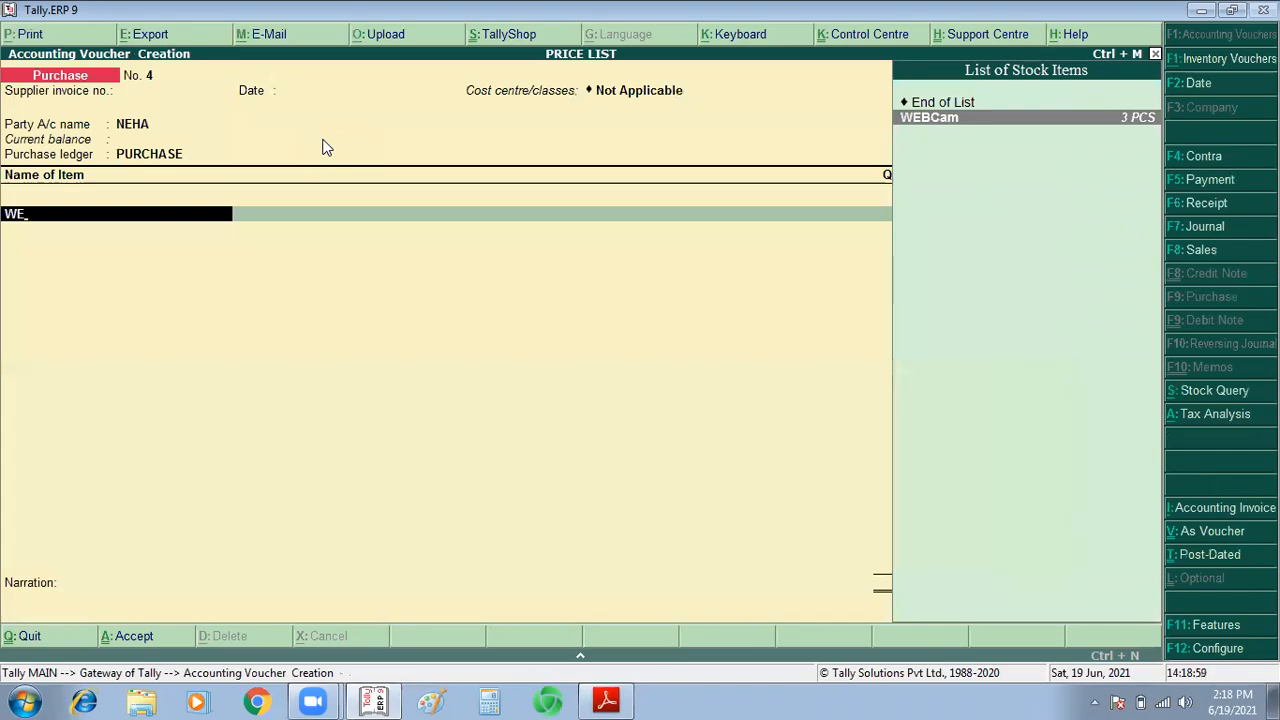
key(alt+Tab)
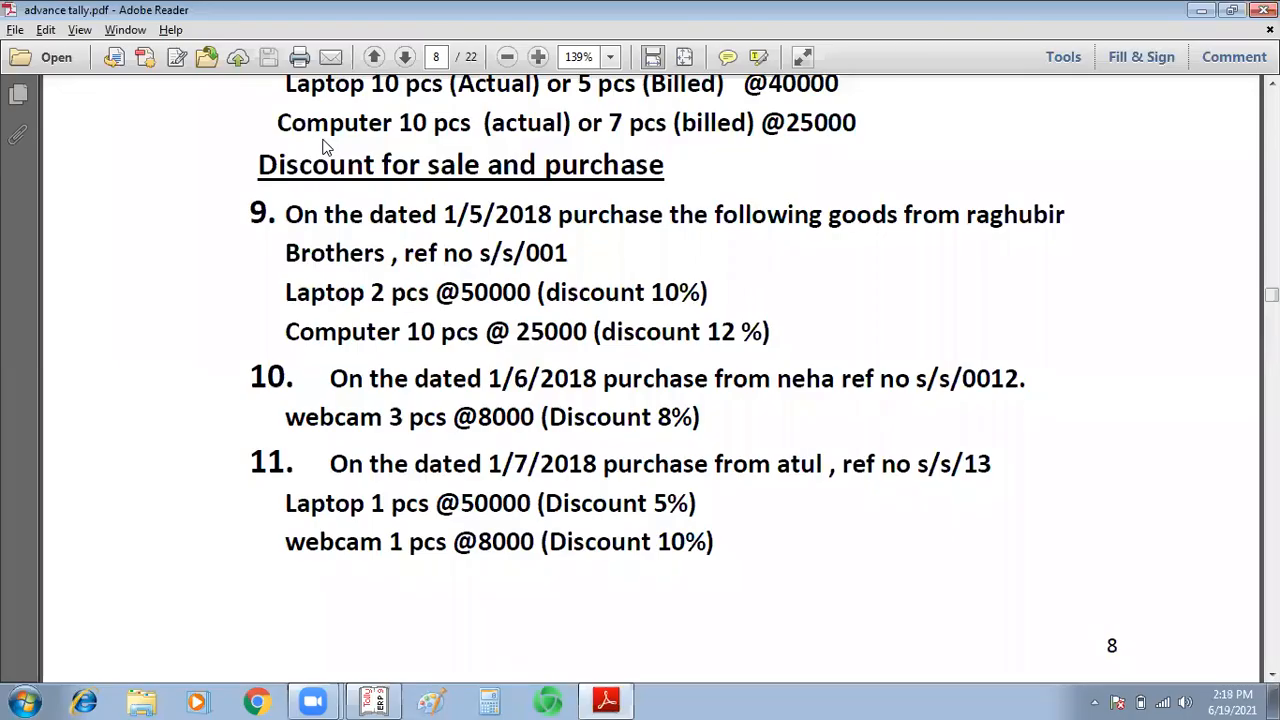
key(alt+Tab)
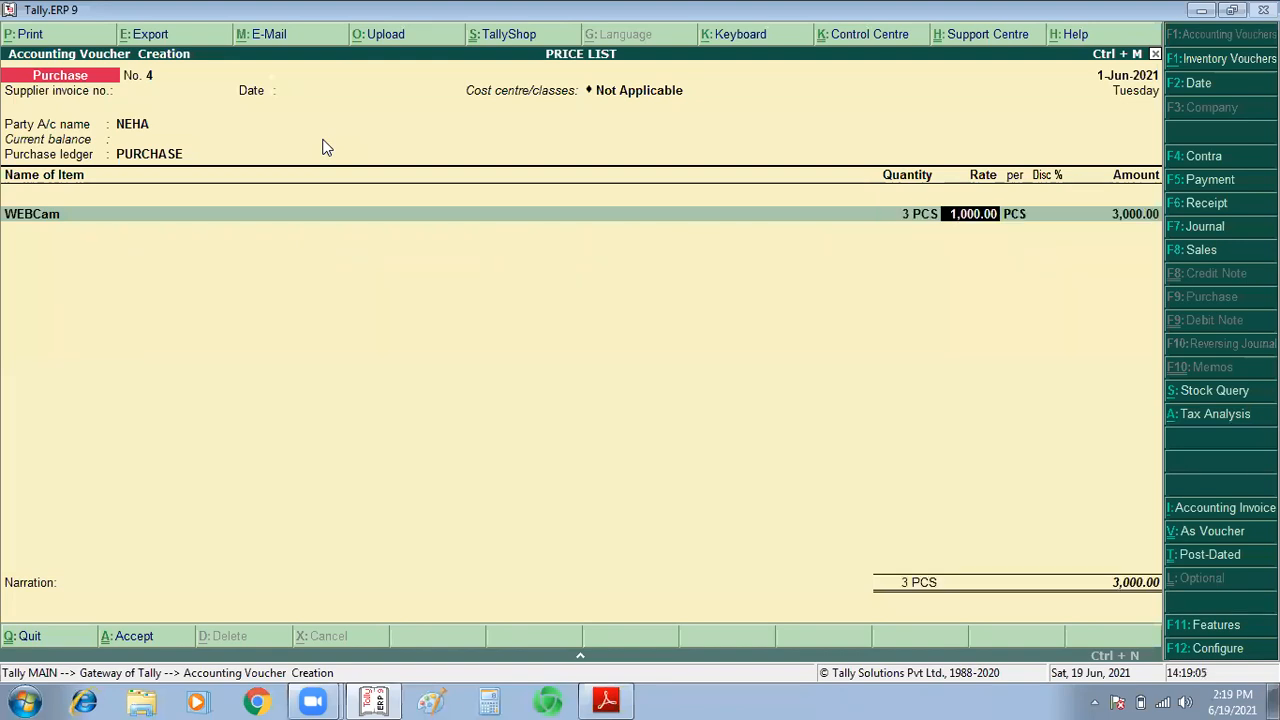
key(BackSpace)
text(8///)
key(BackSpace)
key(BackSpace)
key(BackSpace)
text(///)
key(BackSpace)
key(BackSpace)
key(BackSpace)
text(0000)
key(Return)
key(Return)
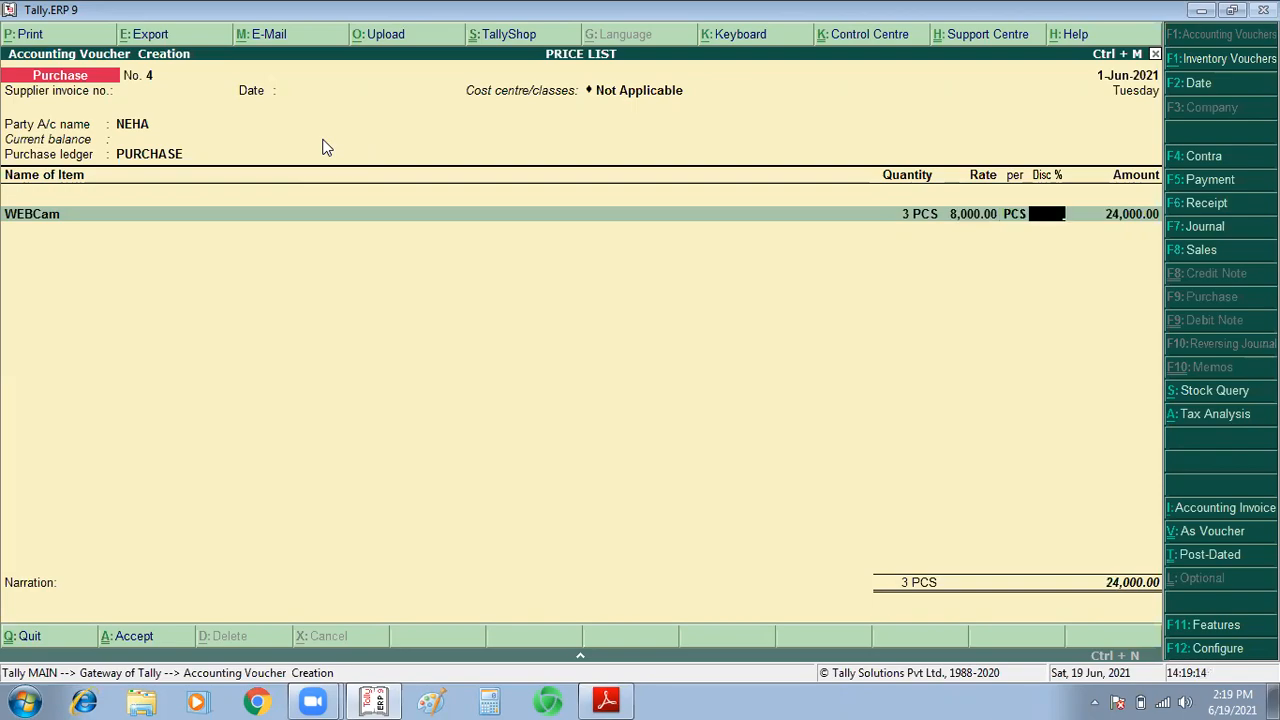
Step: Check exercise 10's discount in the PDF, apply 8% to the WEBCam line, and save the purchase voucher
key(alt+Tab)
key(alt+Tab)
text(8)
key(Return)
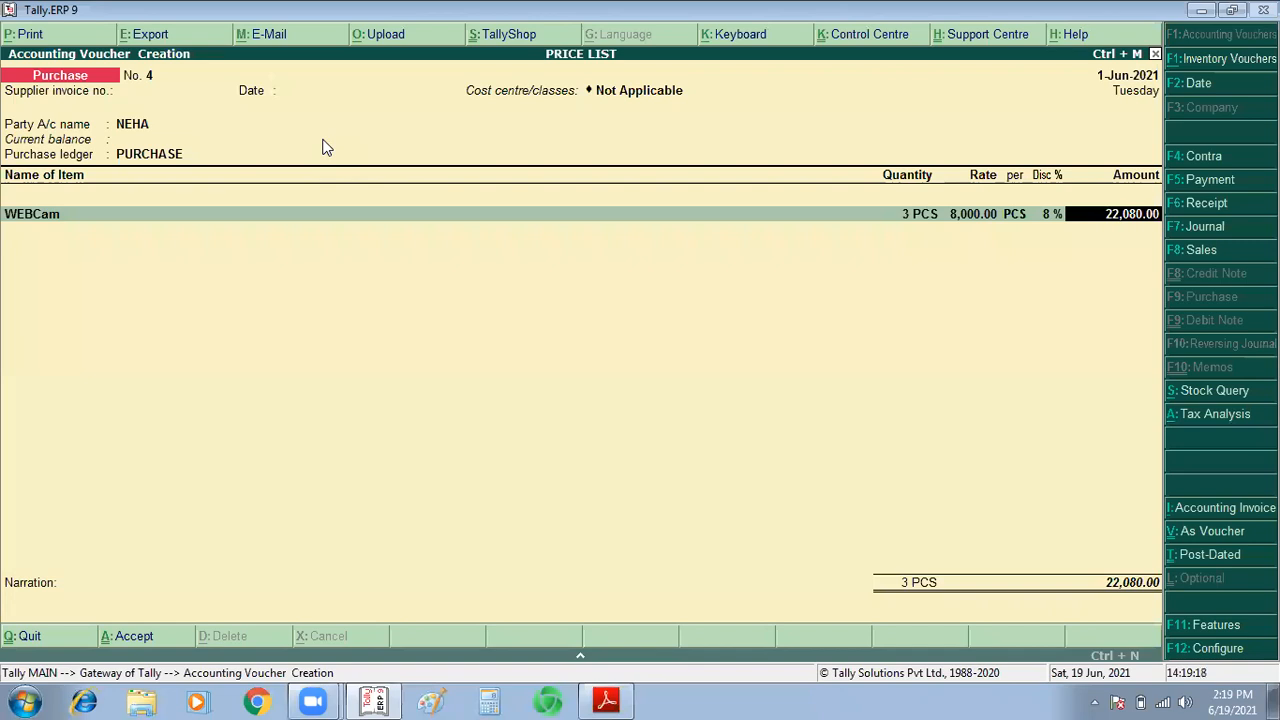
key(Return)
key(Return)
key(Return)
key(Return)
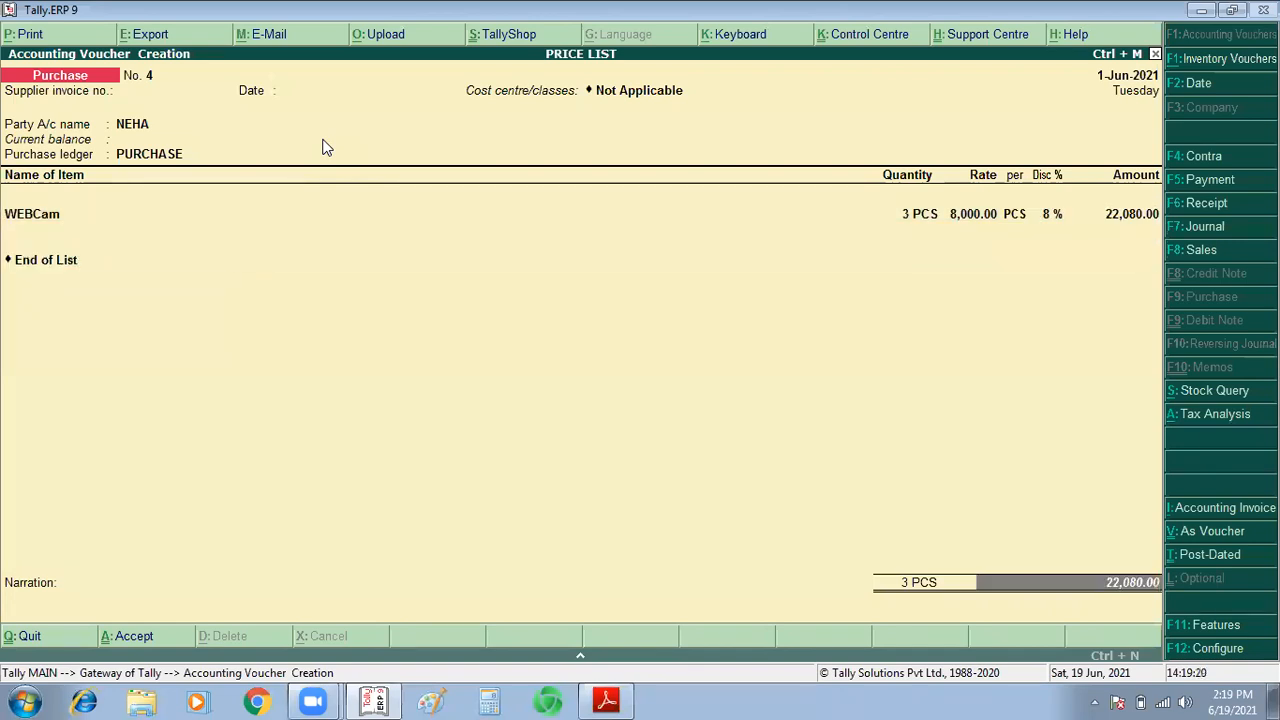
key(Return)
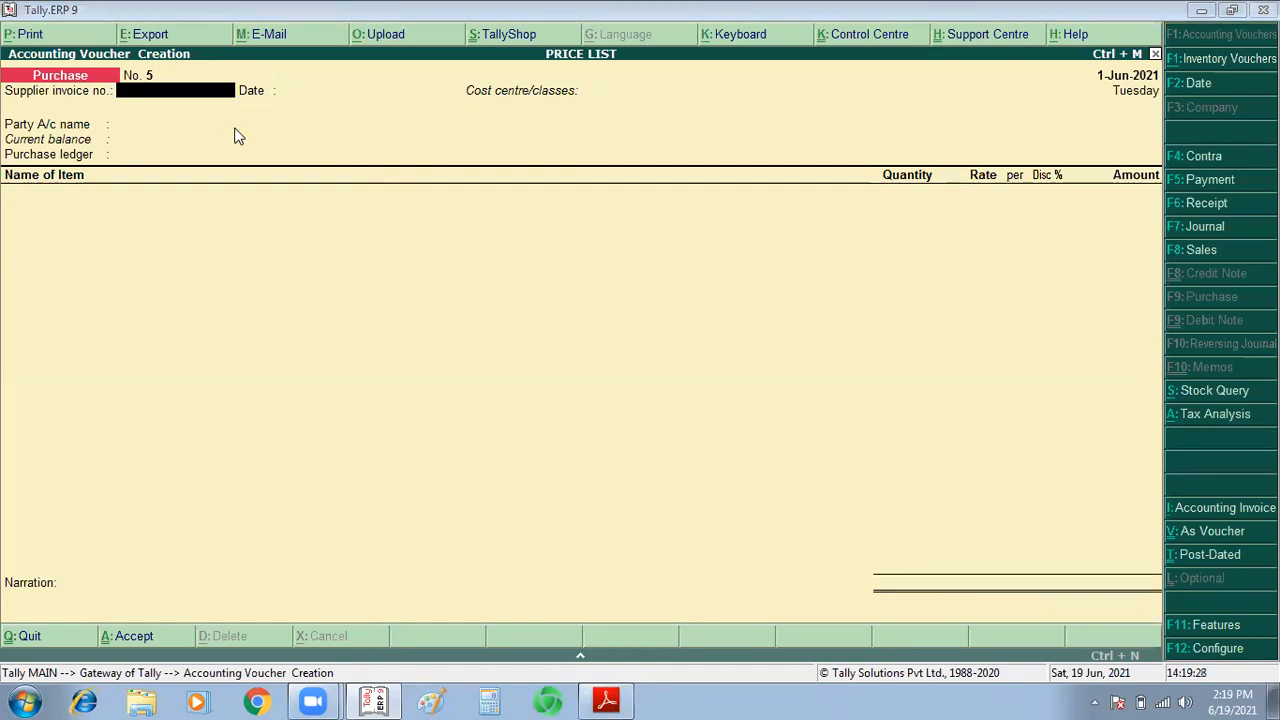
Step: Review purchase exercise 11 and sales exercises 12 to 14 in the PDF, and return to Tally.ERP 9
key(alt+Tab)
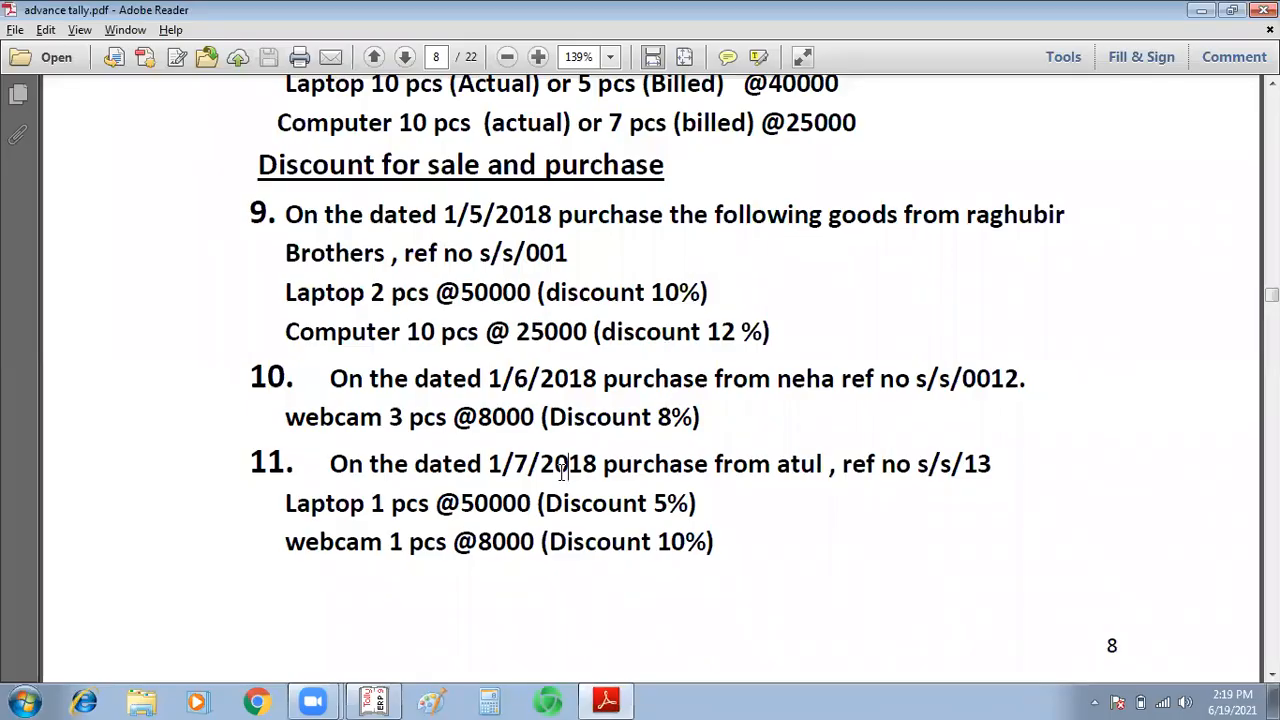
click(563, 472)
scroll(563, 472, down, 2)
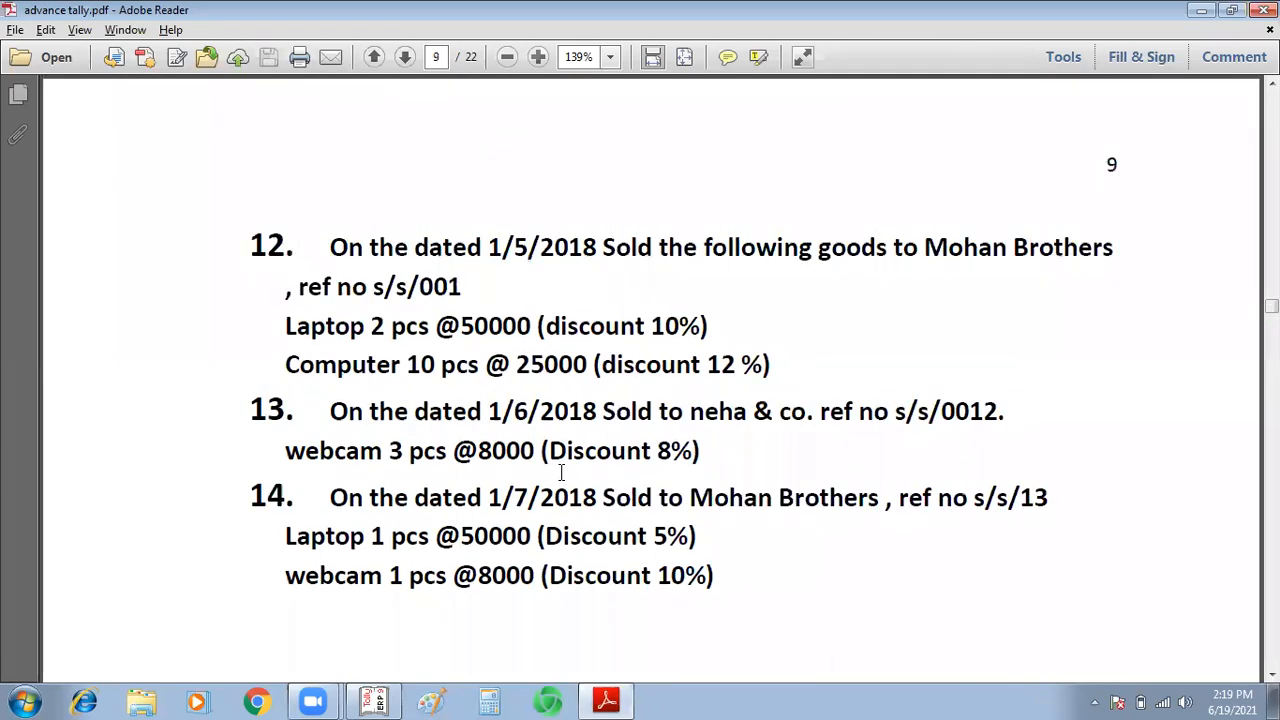
scroll(561, 472, up, 5)
scroll(561, 472, down, 6)
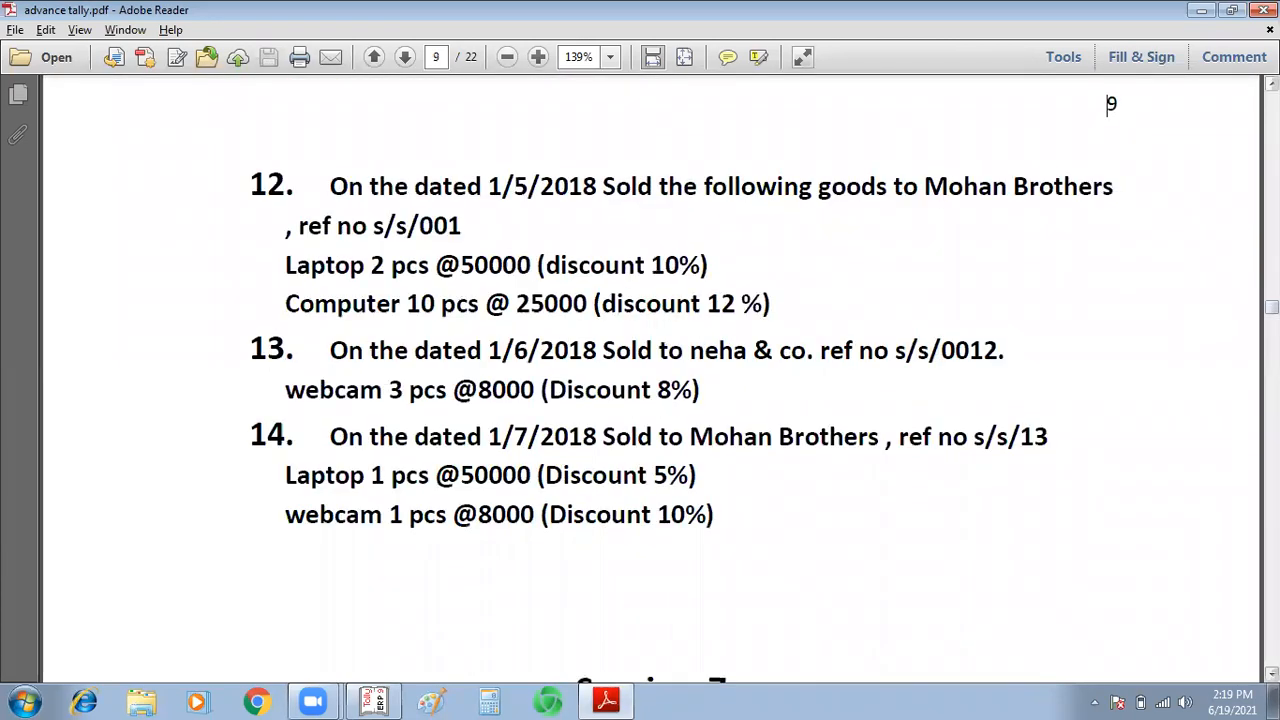
drag(1272, 307, 1272, 312)
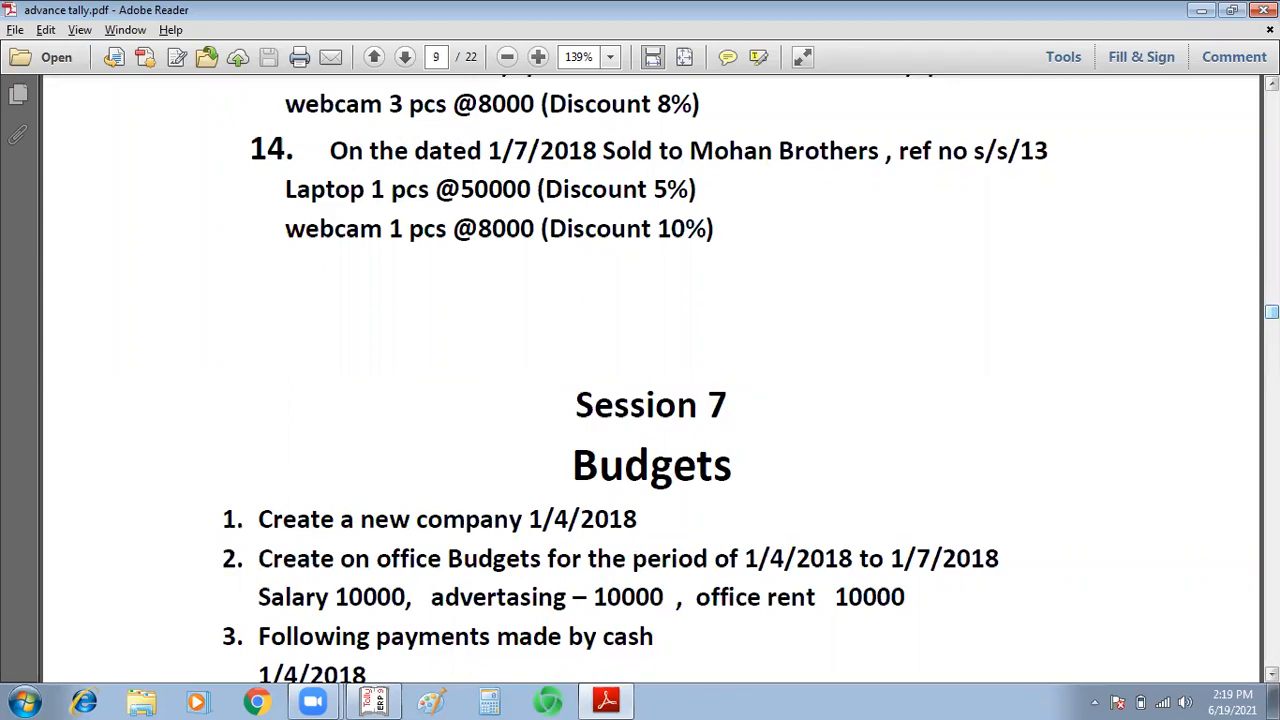
mouse_move(1272, 312)
mouse_down()
mouse_move(1272, 263)
mouse_move(1272, 303)
mouse_up()
scroll(1108, 335, down, 5)
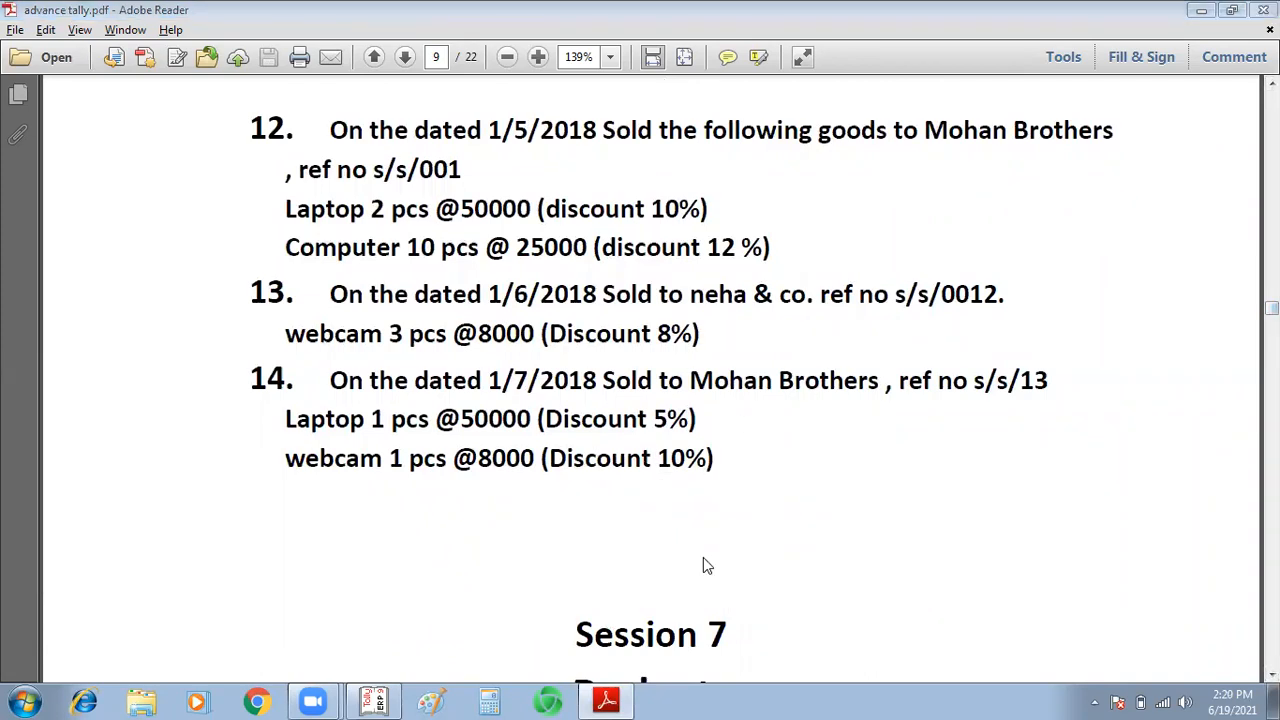
click(374, 700)
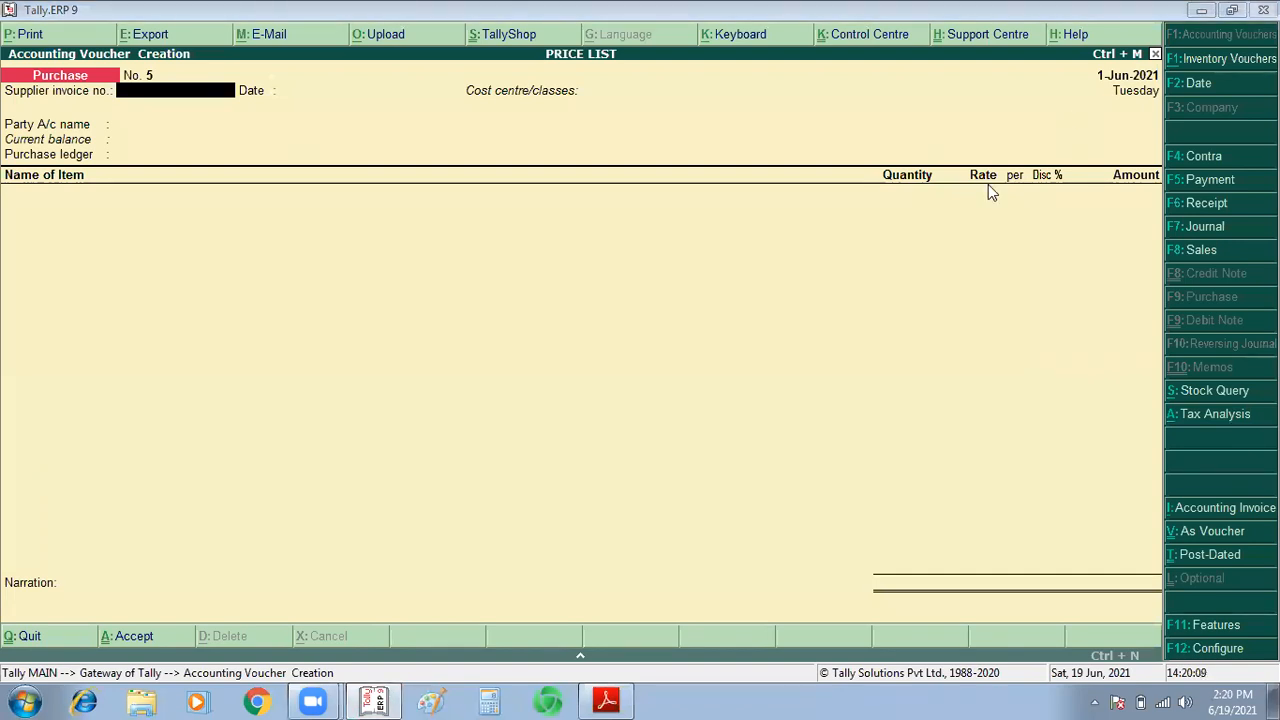
click(988, 246)
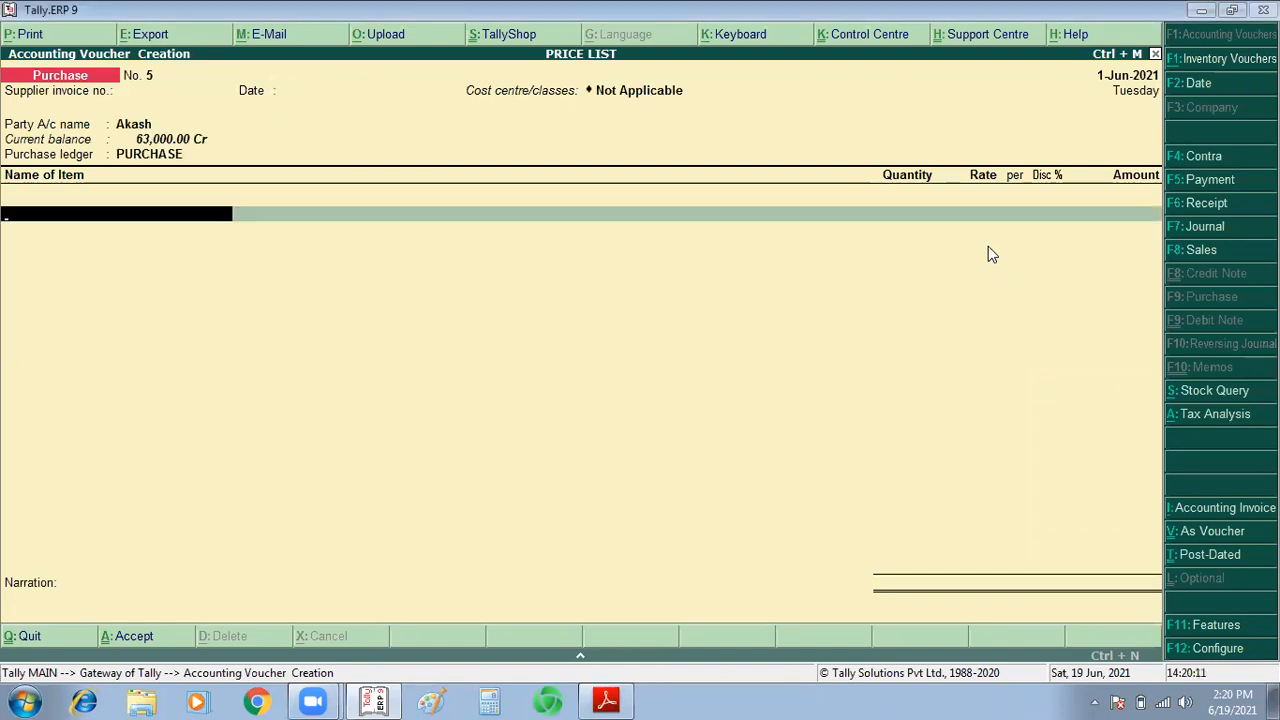
key(Escape)
key(Return)
key(Page_Down)
key(Page_Up)
key(Page_Down)
key(Page_Up)
key(Page_Down)
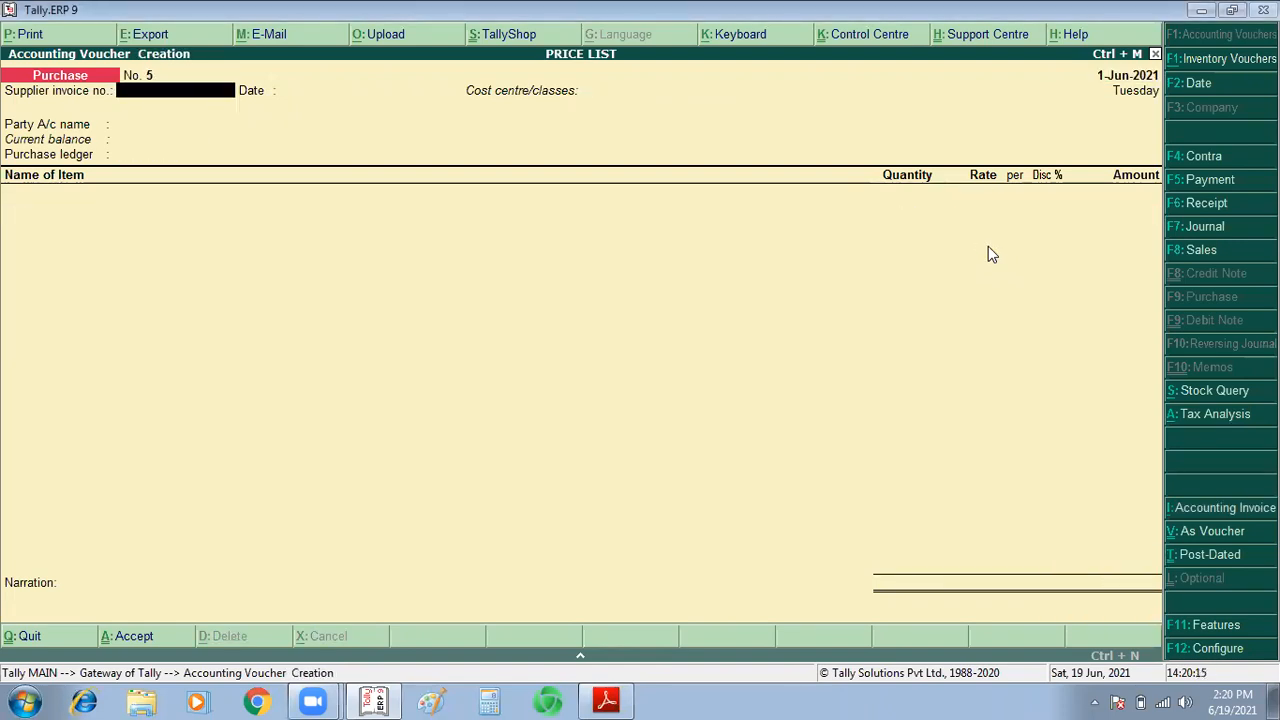
key(Page_Up)
Step: Leave the blank purchase voucher and open the Day Book report
key(Escape)
key(Return)
key(Escape)
key(d)
key(d)
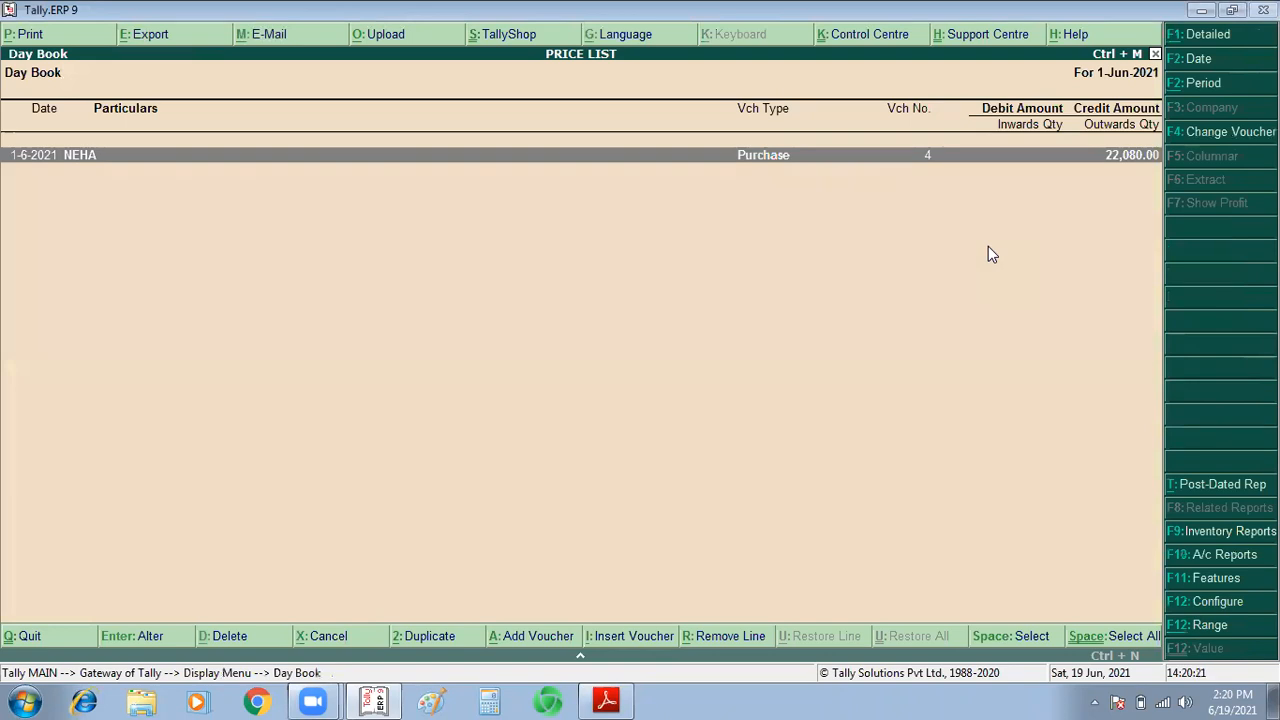
Step: Clear the Day Book's From and To dates to list the vouchers of the whole period
key(alt+F2)
key(BackSpace)
key(BackSpace)
key(BackSpace)
key(BackSpace)
key(BackSpace)
key(BackSpace)
key(BackSpace)
key(BackSpace)
key(Return)
key(BackSpace)
key(BackSpace)
key(BackSpace)
key(BackSpace)
key(BackSpace)
key(BackSpace)
key(BackSpace)
key(BackSpace)
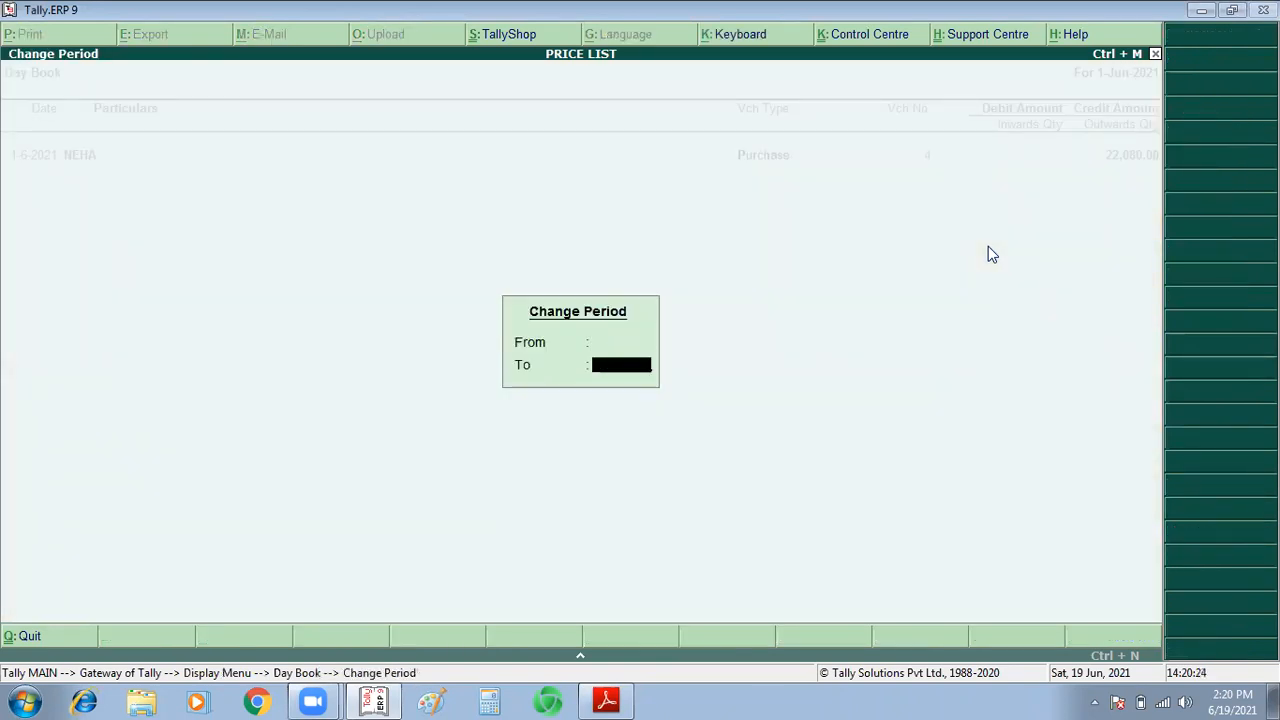
key(Return)
Step: Open purchase voucher 3 of 1-5-2021, review its item discounts, and return to the Gateway of Tally
key(Down)
key(Down)
key(Down)
key(Down)
key(Down)
key(Down)
key(Down)
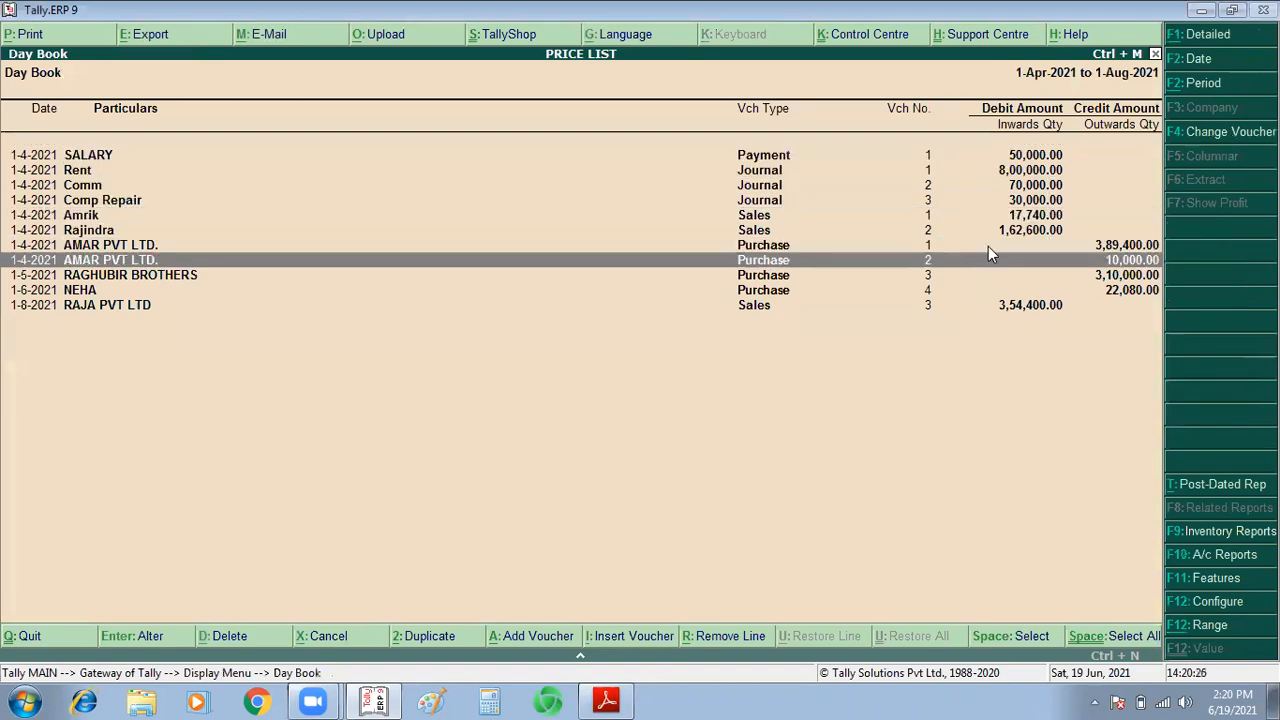
key(Down)
key(Return)
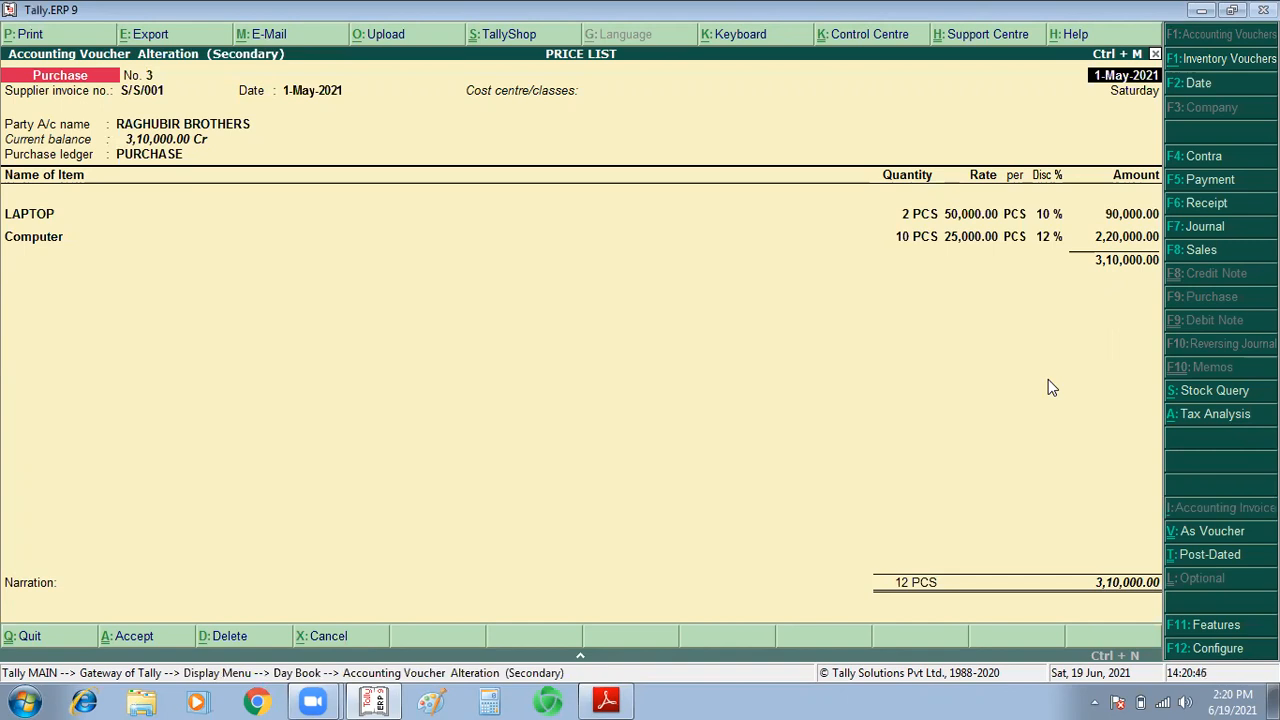
key(Return)
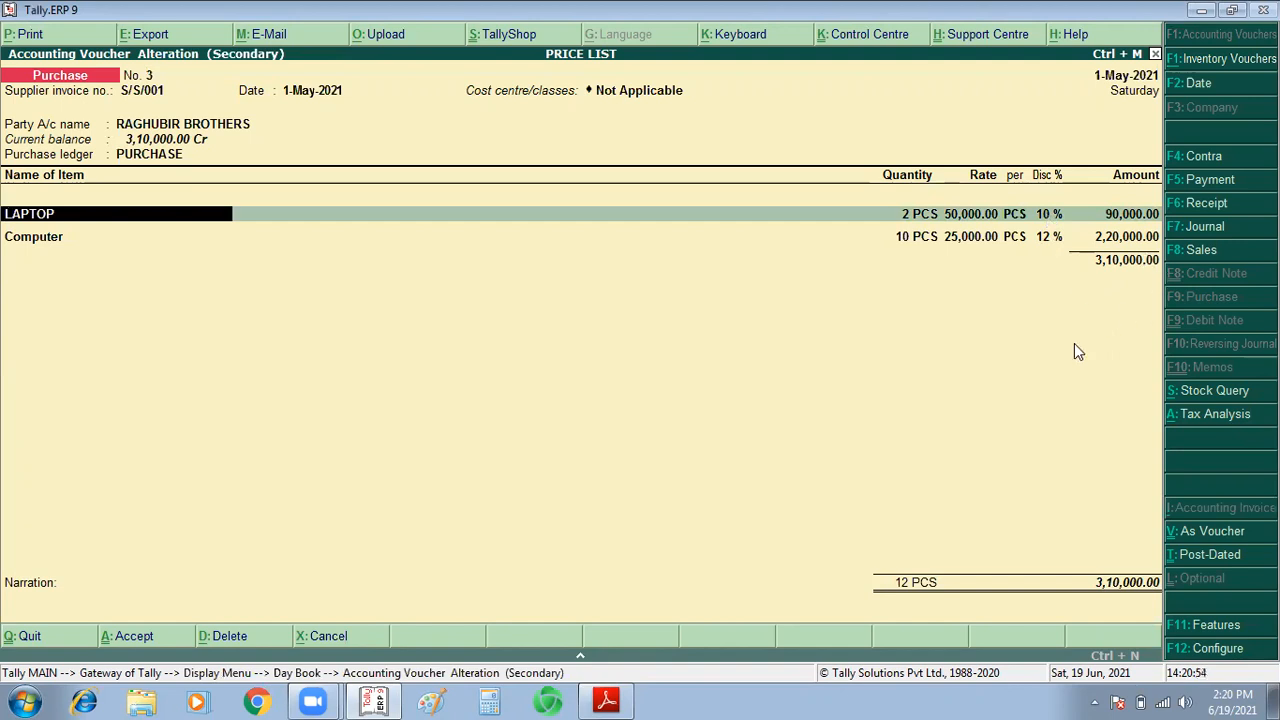
key(Escape)
key(Escape)
key(Escape)
key(Escape)
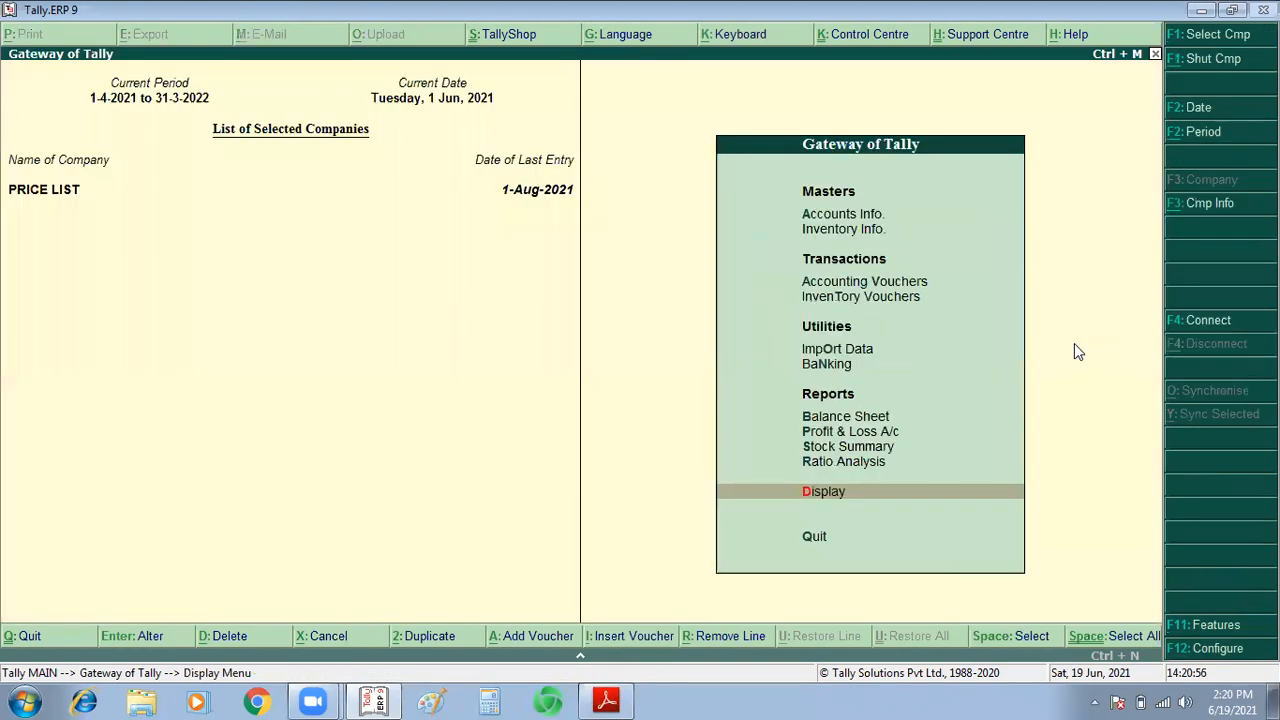
Step: Start a new voucher type under Accounts Info and name it PURHCASE WITH DISCOUNT
key(Down)
key(Down)
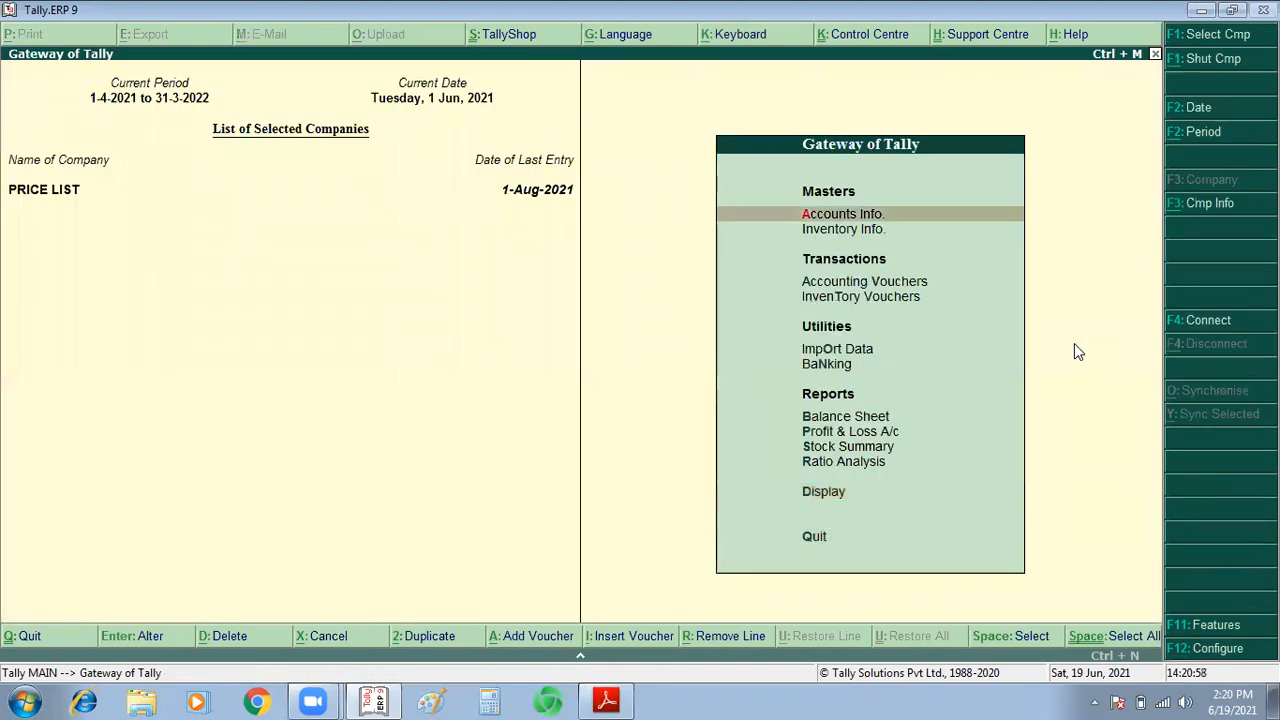
key(Return)
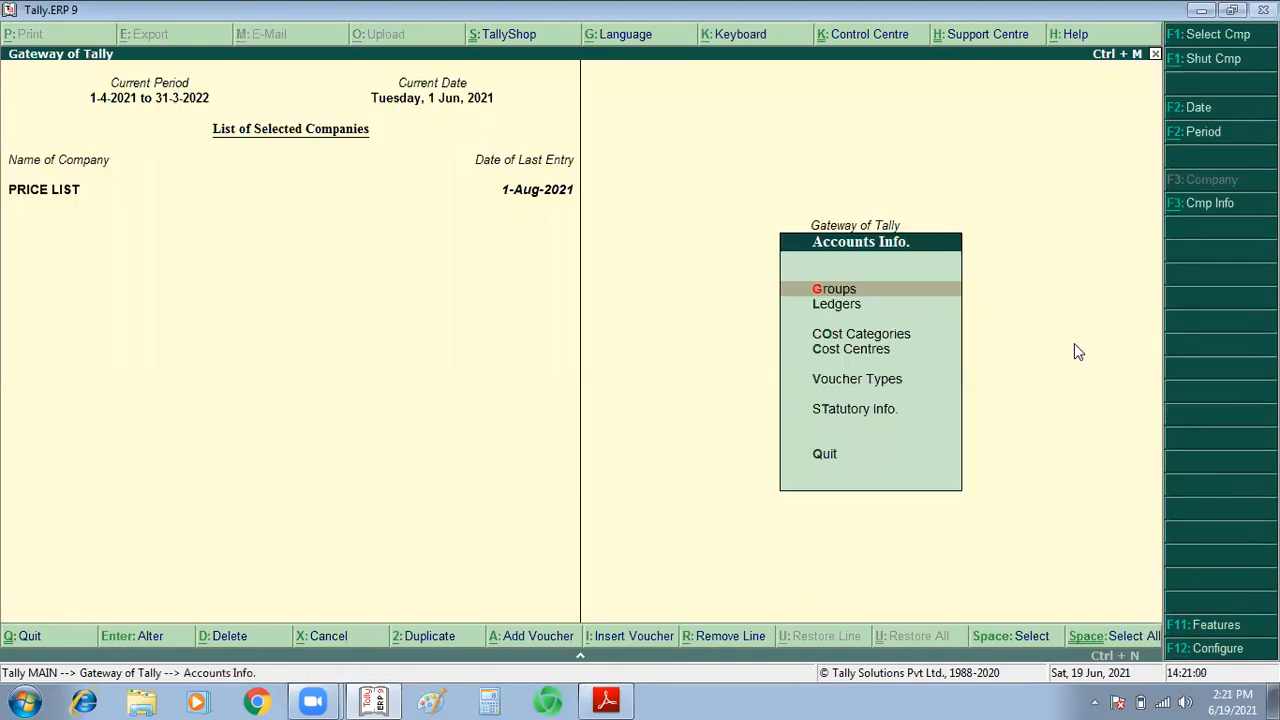
key(Down)
key(Down)
key(Down)
key(Down)
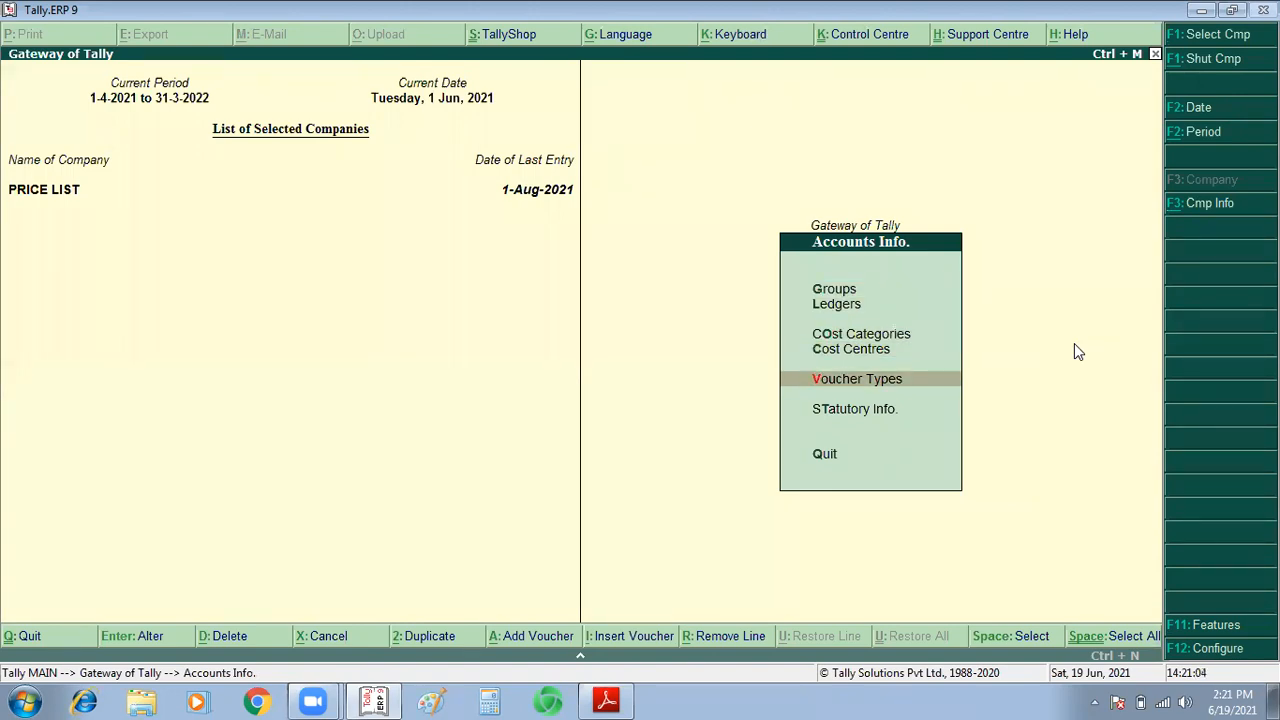
key(Return)
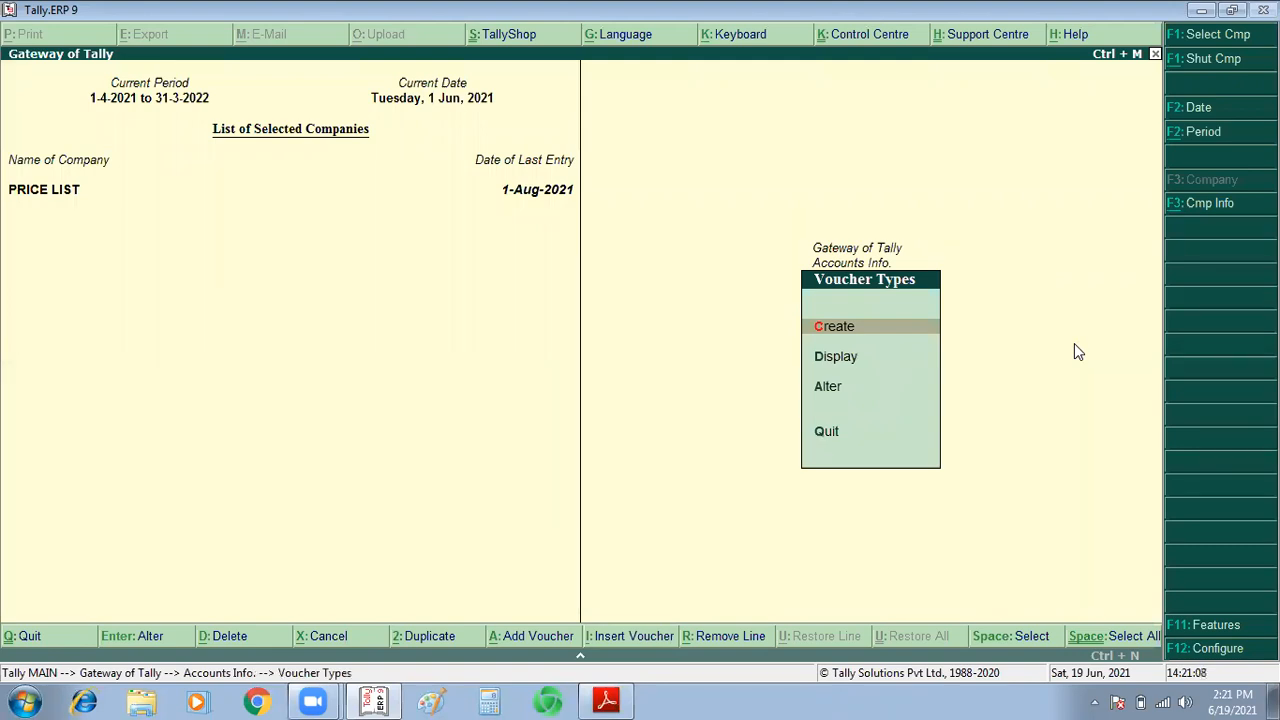
key(Return)
text(PU)
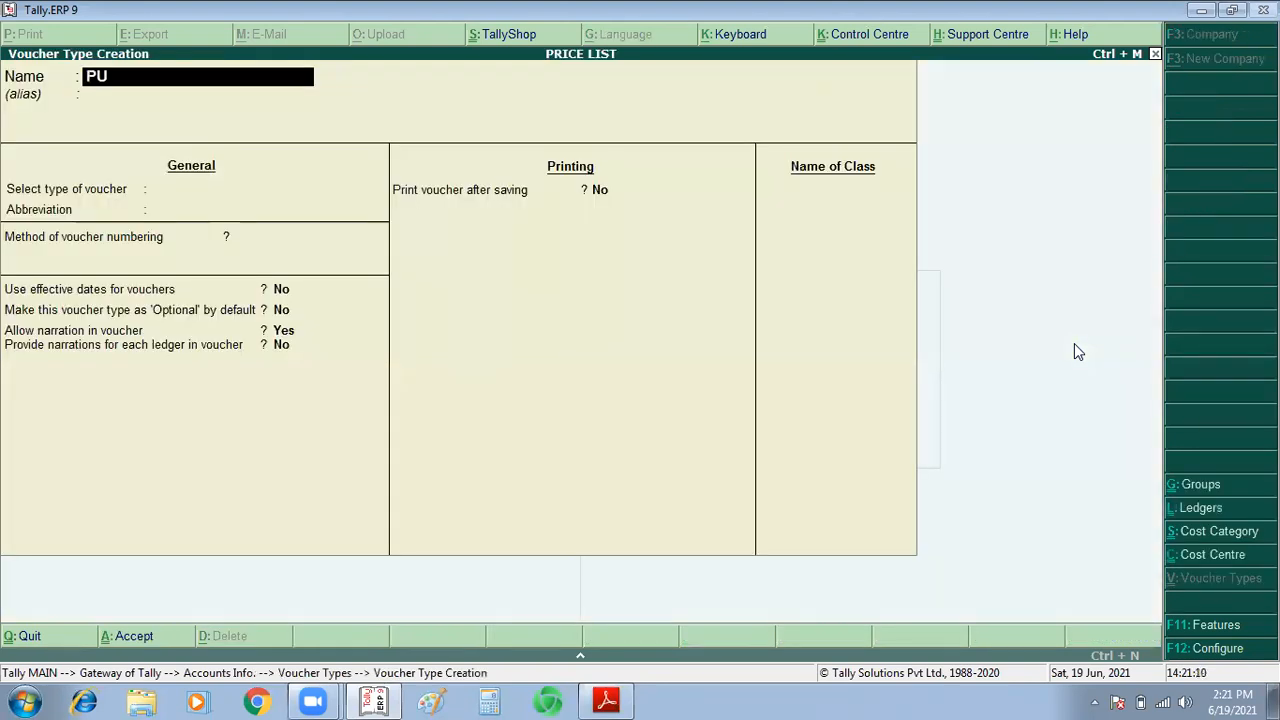
text(RHCASE WITH)
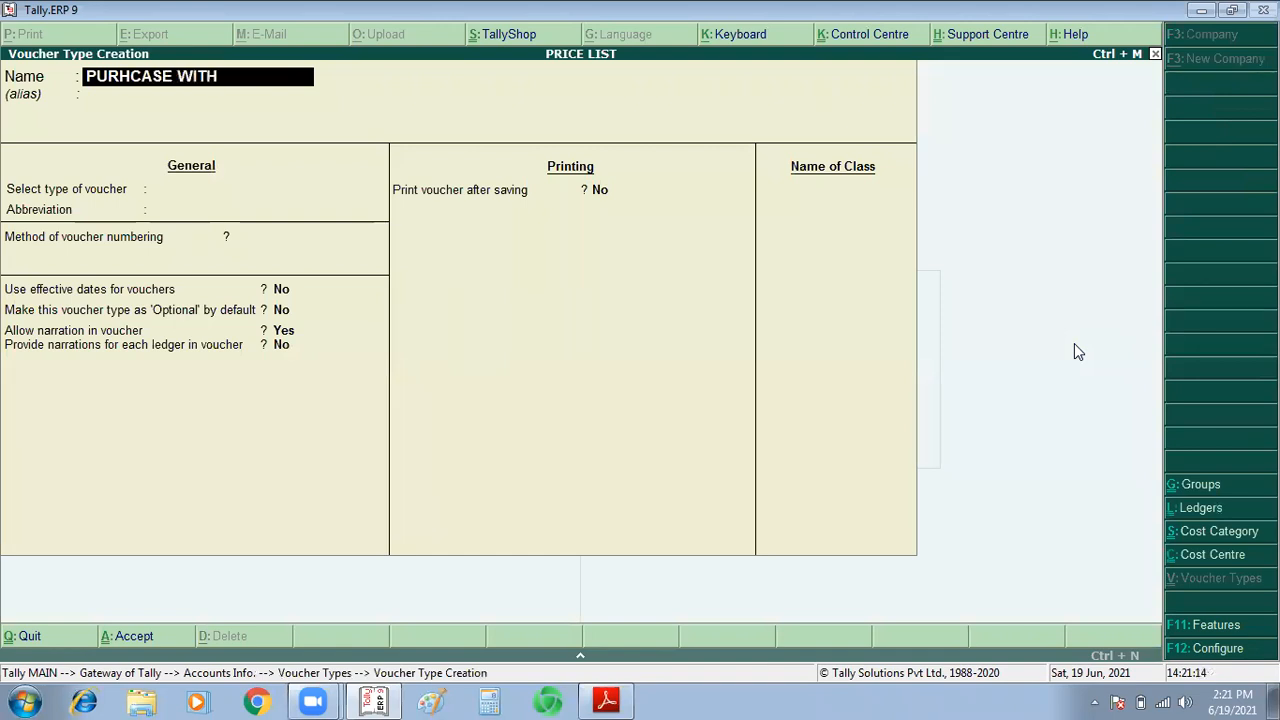
text( DISCOUNT)
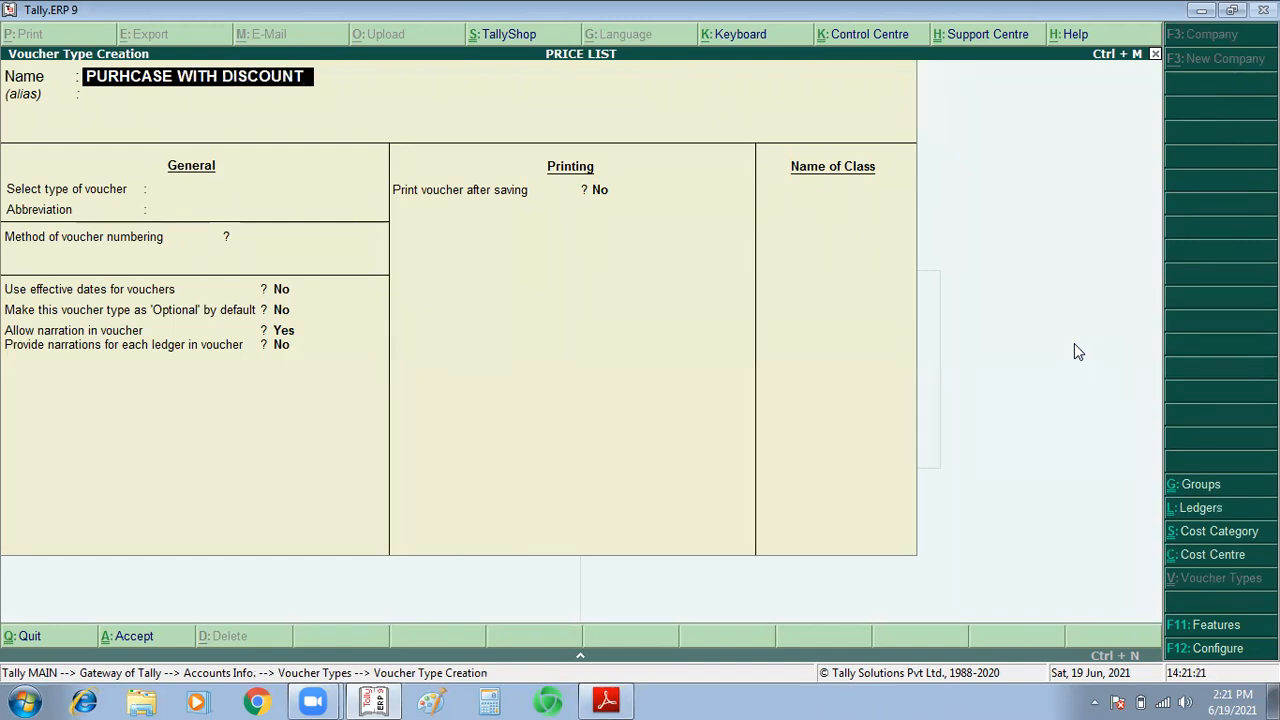
key(Return)
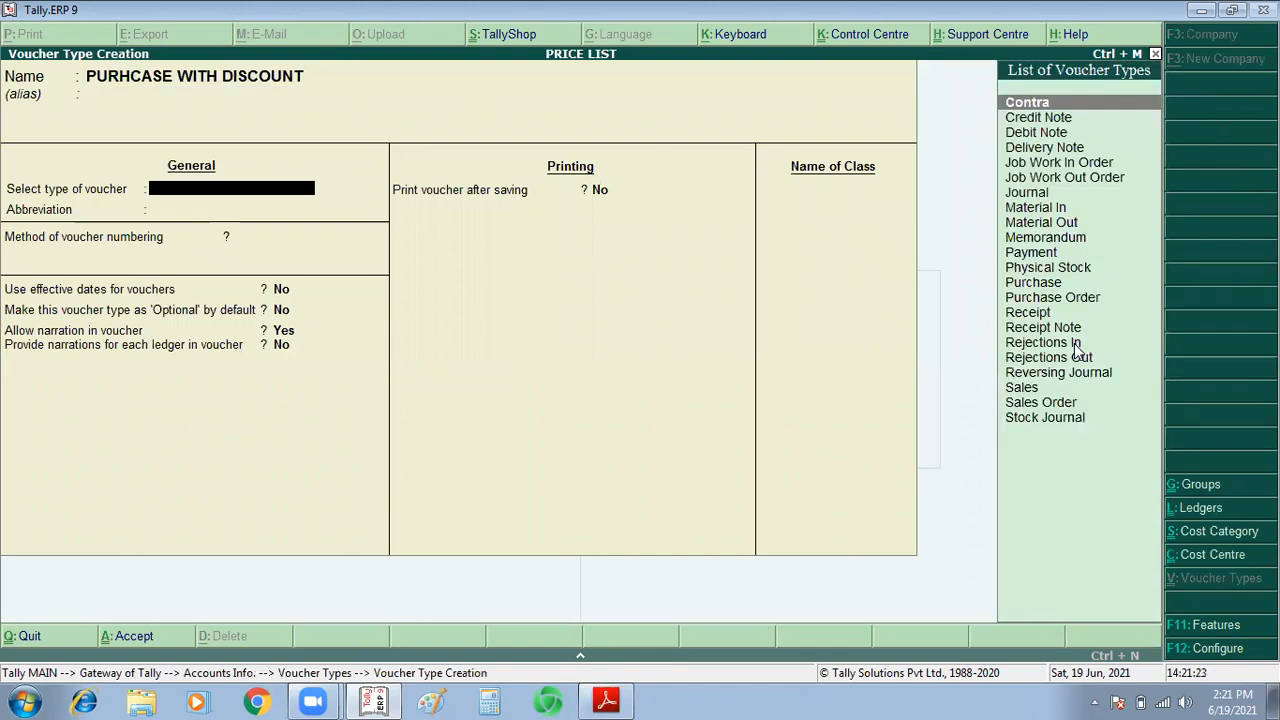
Step: Base the new voucher type on Purchase and accept its default numbering, narration and printing settings up to the class name
text(PUR)
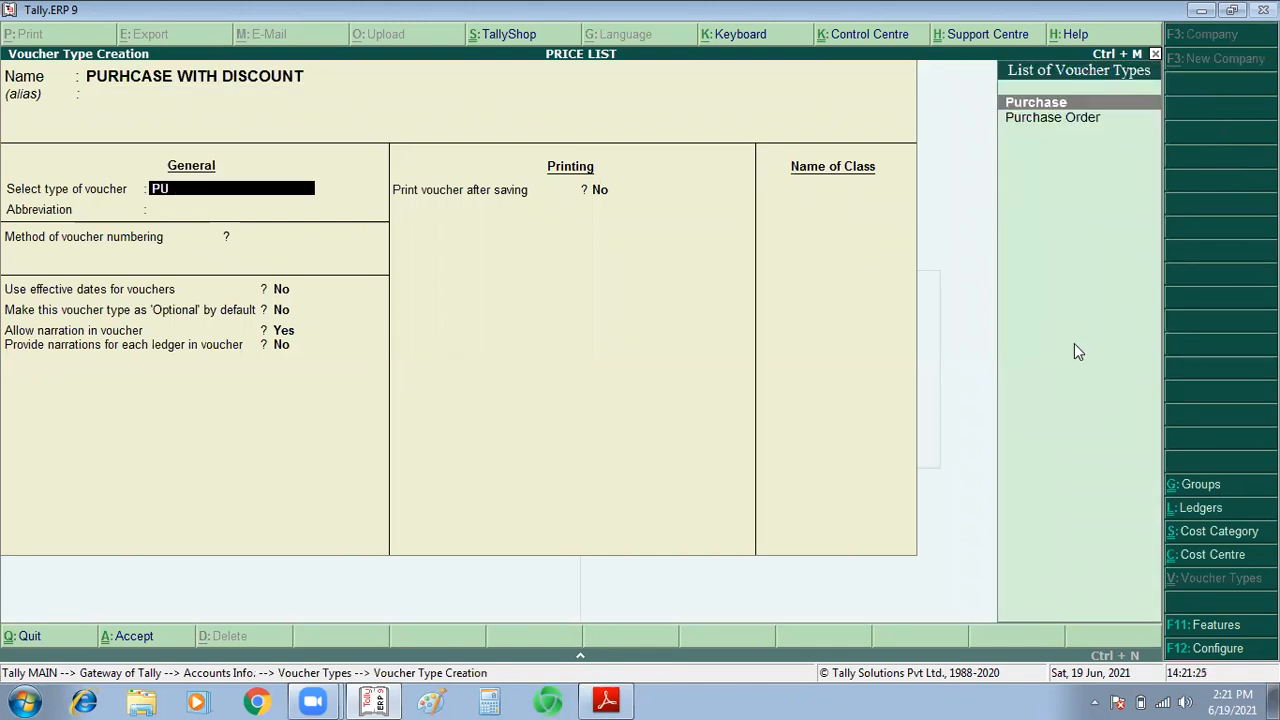
key(Return)
key(Return)
key(Return)
key(Return)
key(Return)
key(Return)
key(Return)
key(Return)
key(Return)
key(Return)
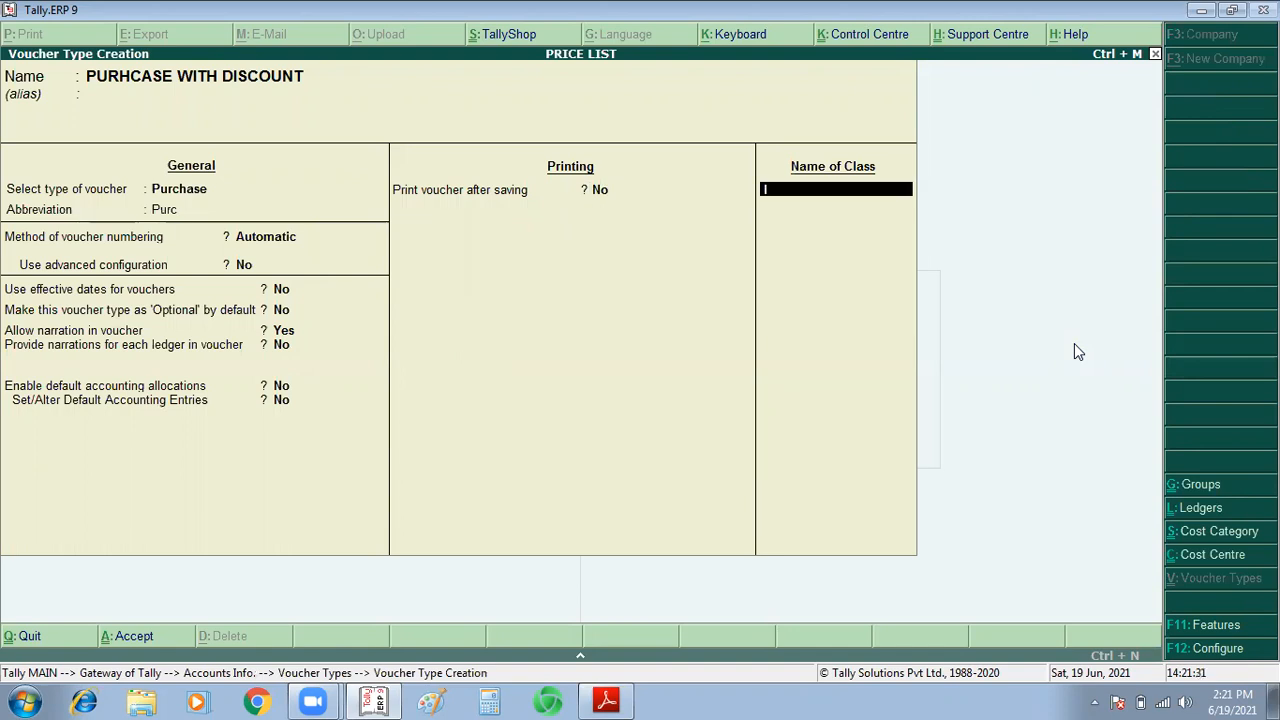
Step: Add a voucher class named DISC 10% without excluding or including any groups
text(DISC 10%)
key(Return)
key(Return)
key(Return)
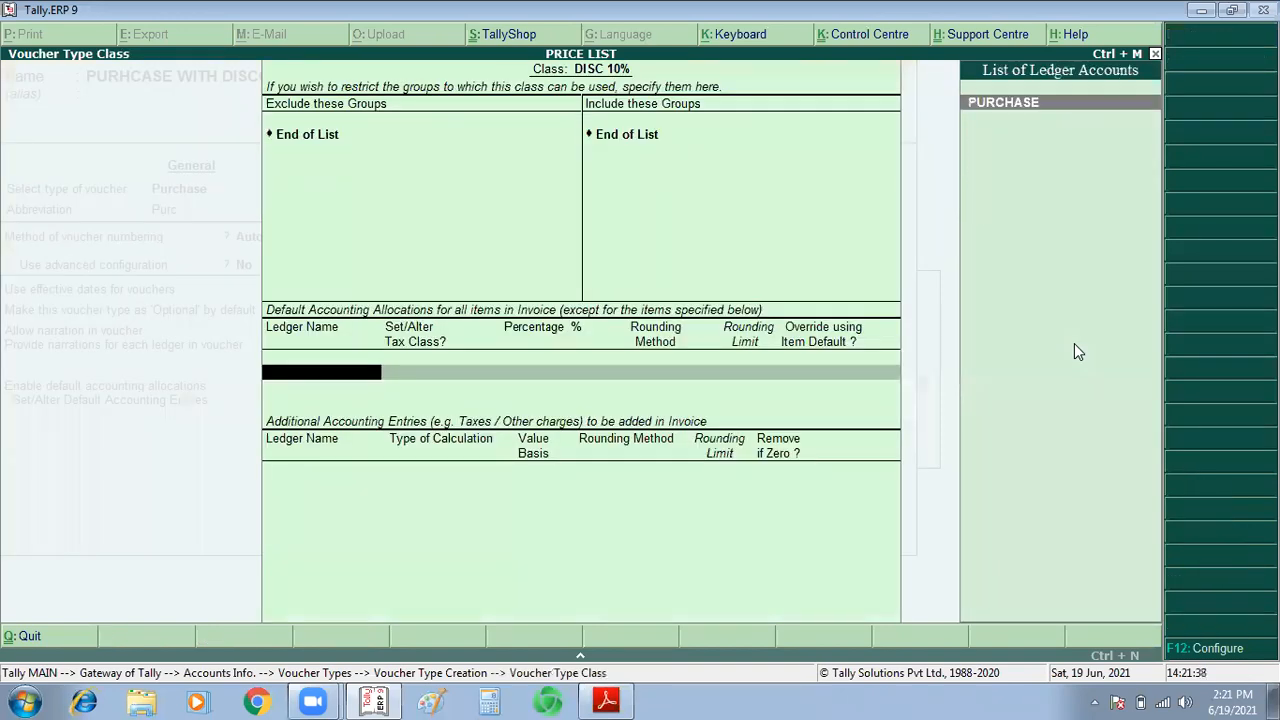
Step: Allocate 100% of the class's items to the PURCHASE ledger, keeping the tax class and item override at No
key(Return)
key(Return)
key(Return)
key(Return)
key(Return)
key(Return)
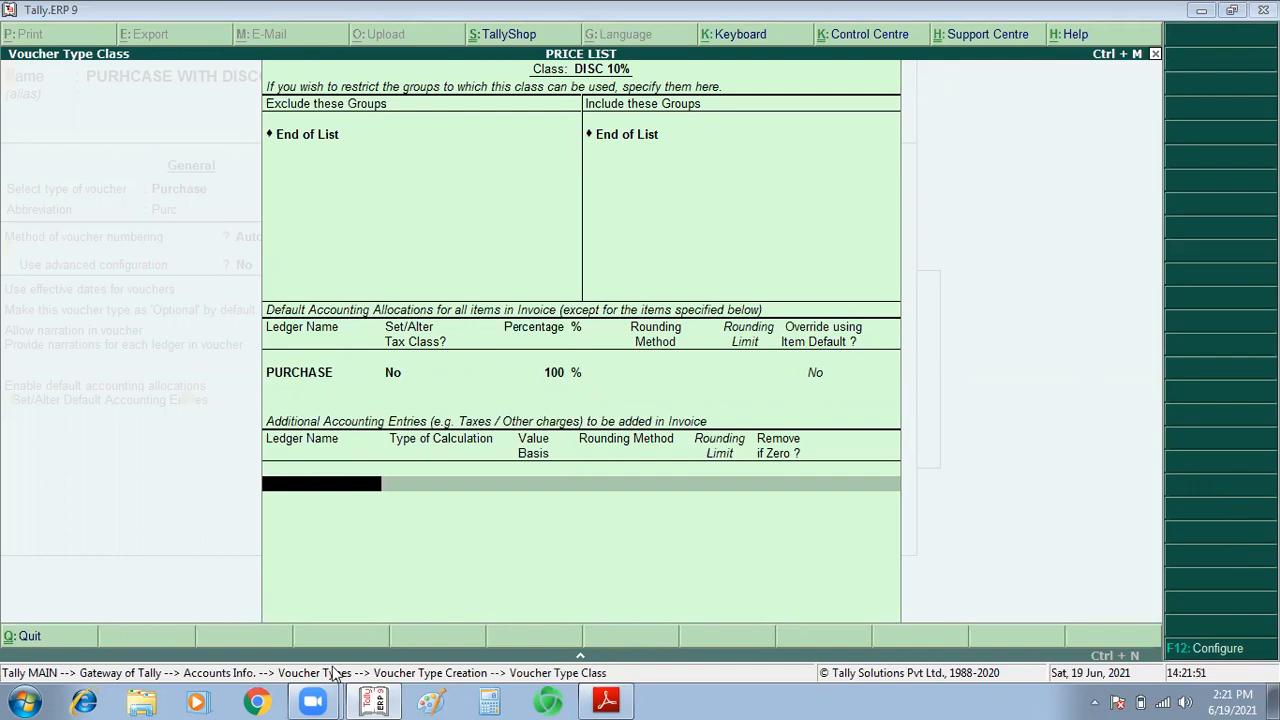
Step: Switch to Paint, paste the captured class screen, save it as PNG file 7 and close Paint
click(431, 700)
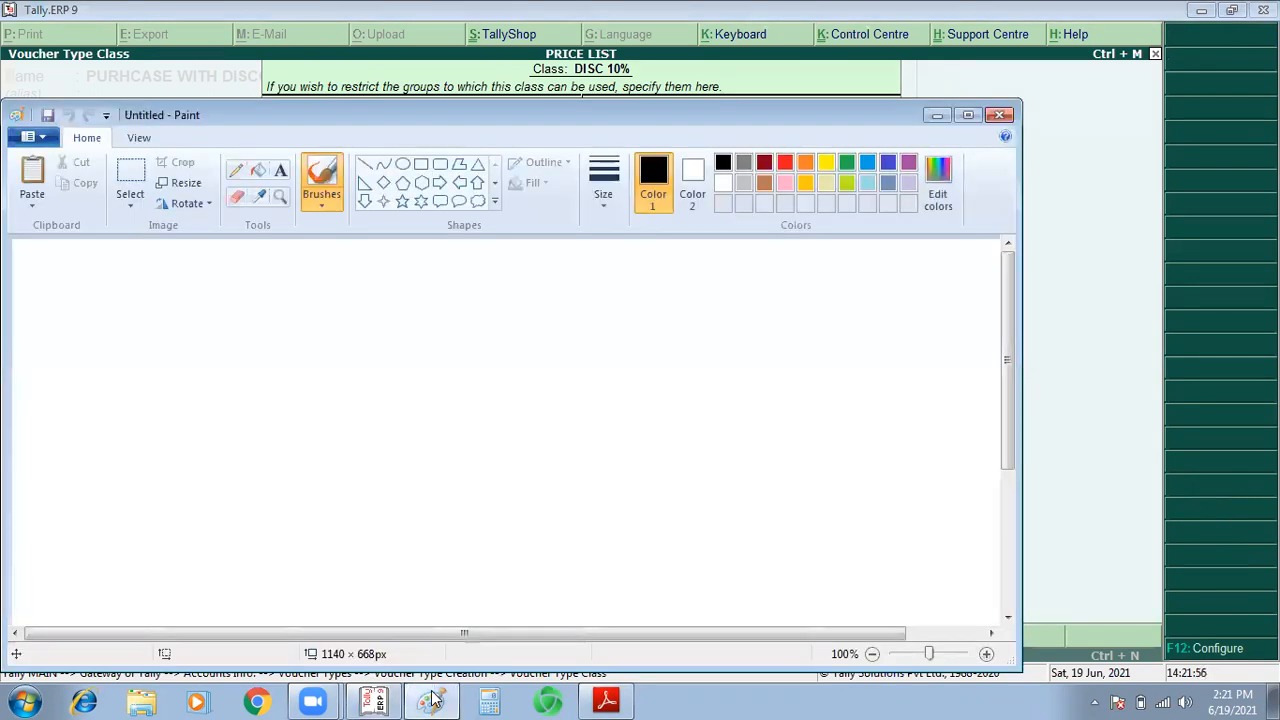
key(ctrl+v)
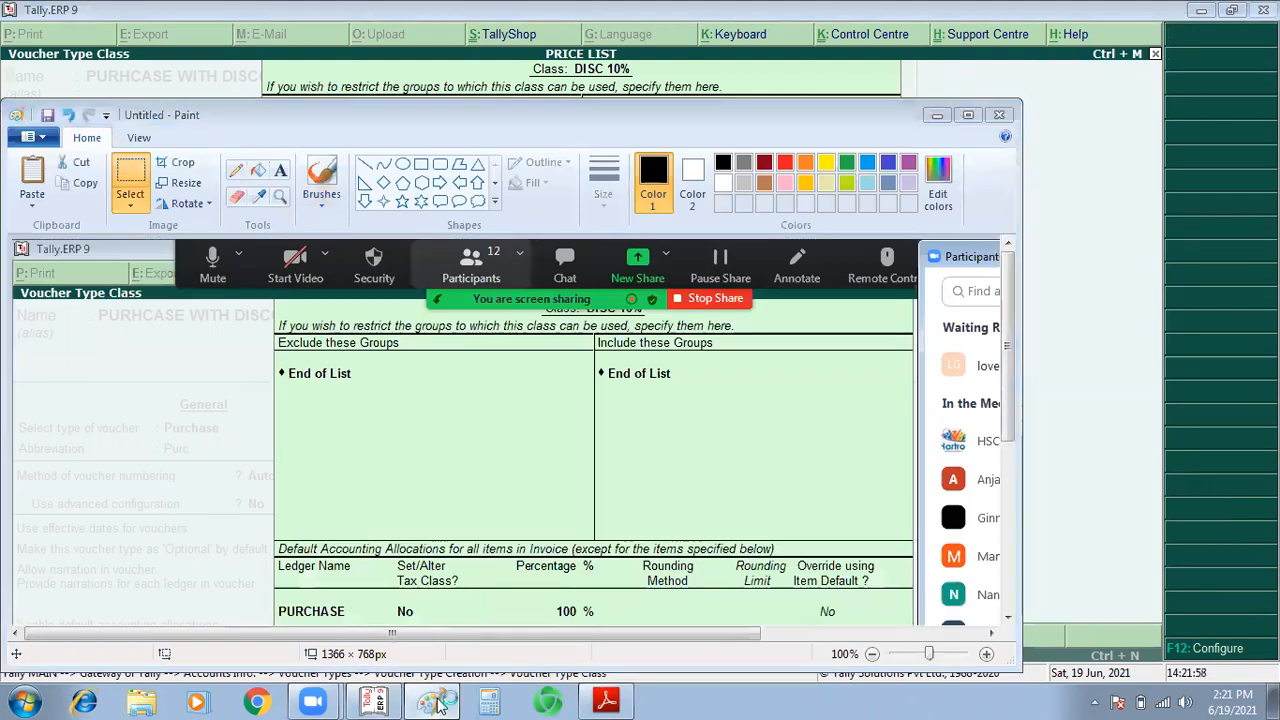
key(ctrl+s)
text(7)
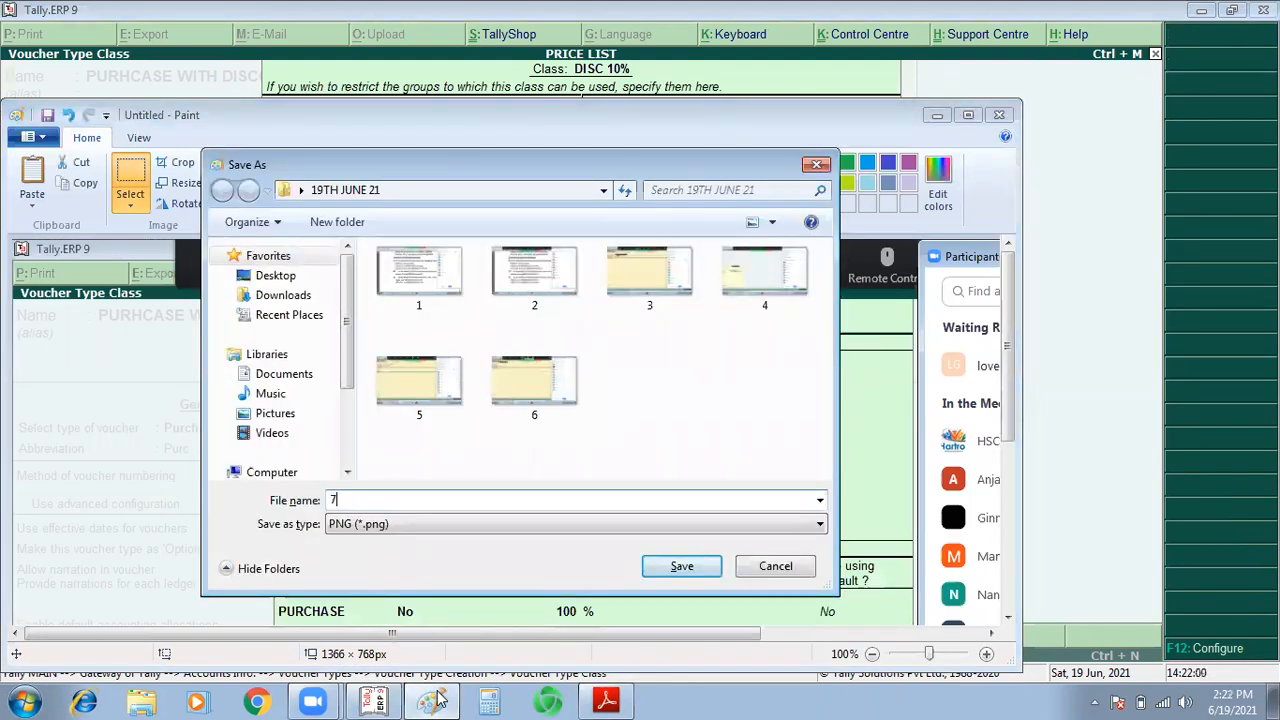
key(Return)
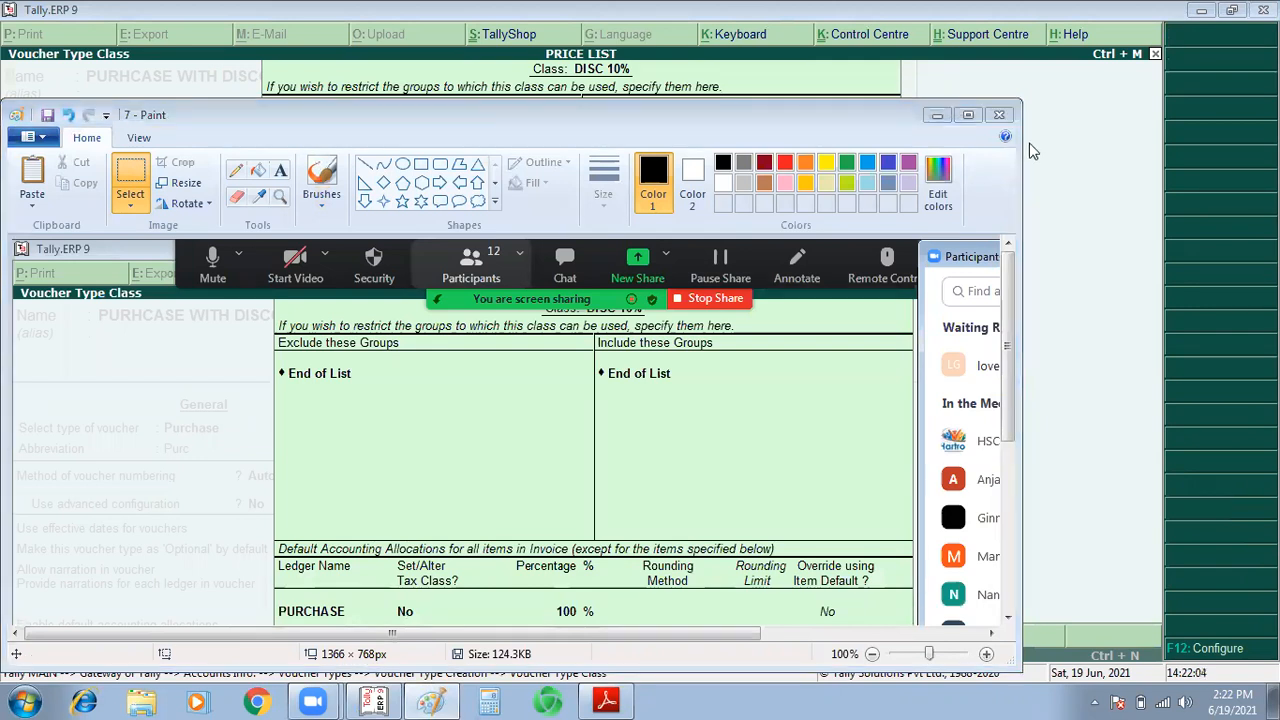
click(999, 118)
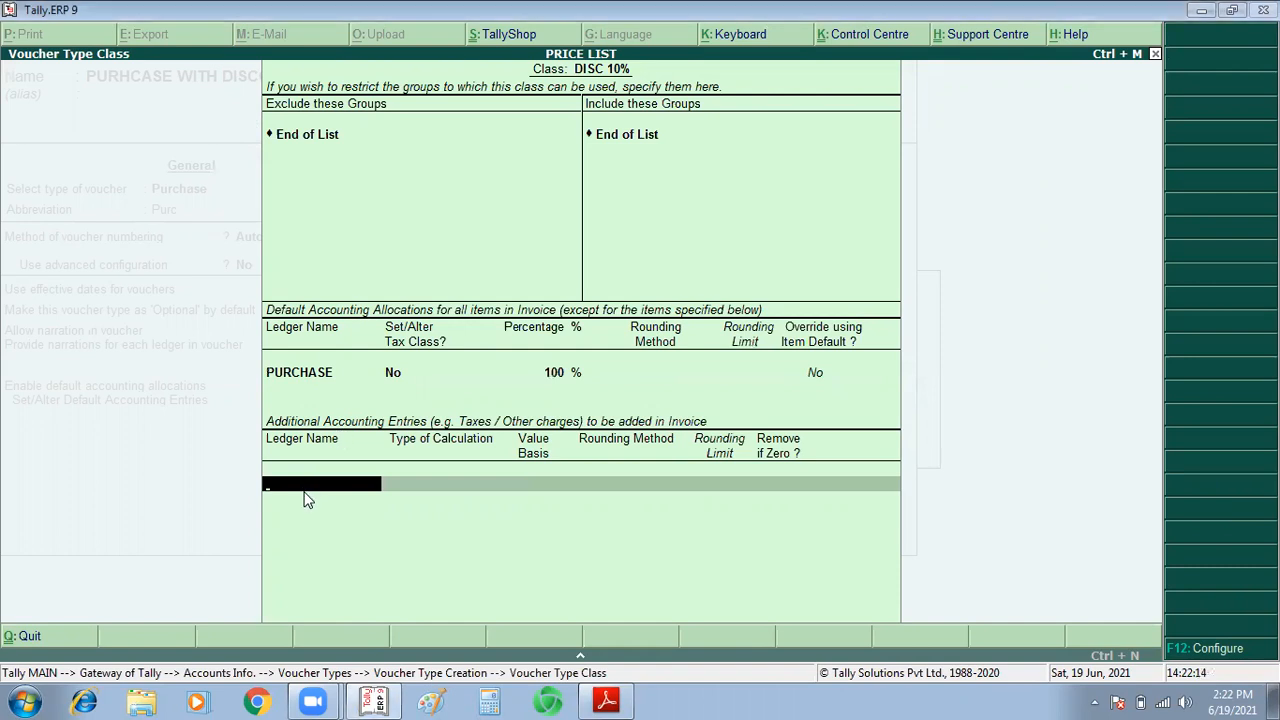
Step: Create a ledger named DISCOUNT under Indirect Expenses for the class's additional accounting entries
text(D)
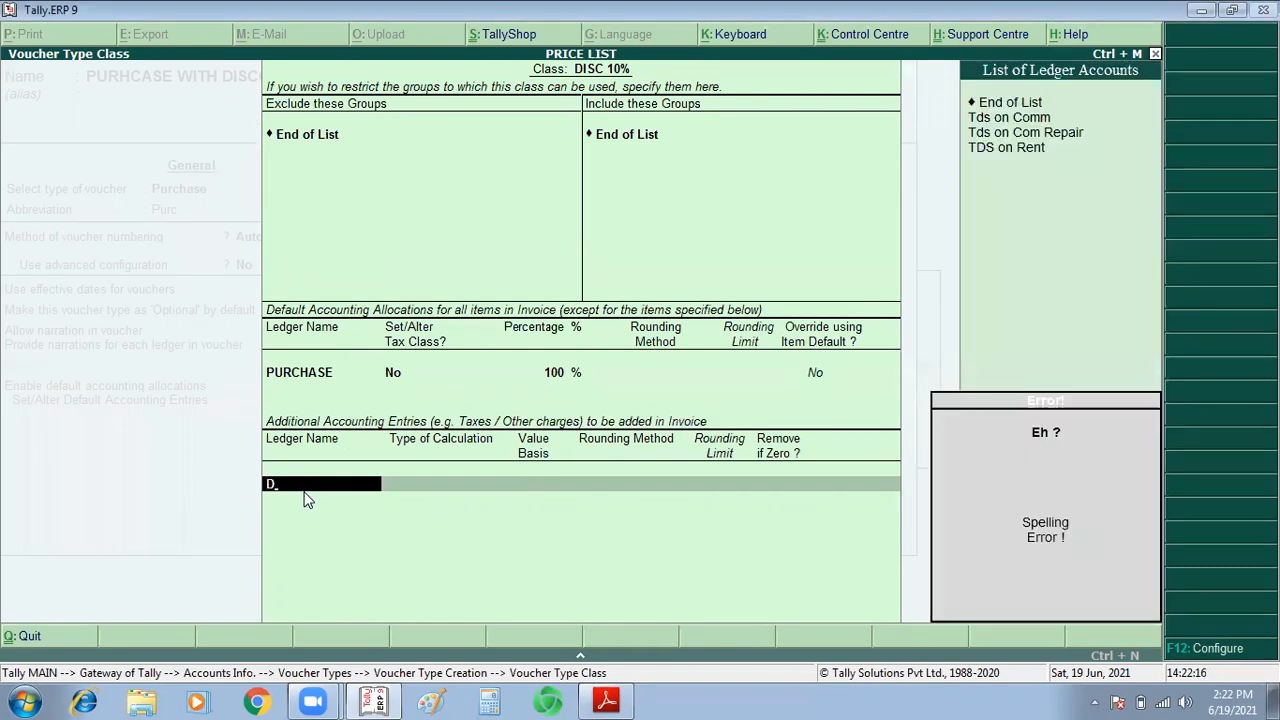
key(alt+c)
text(ISCOUNT)
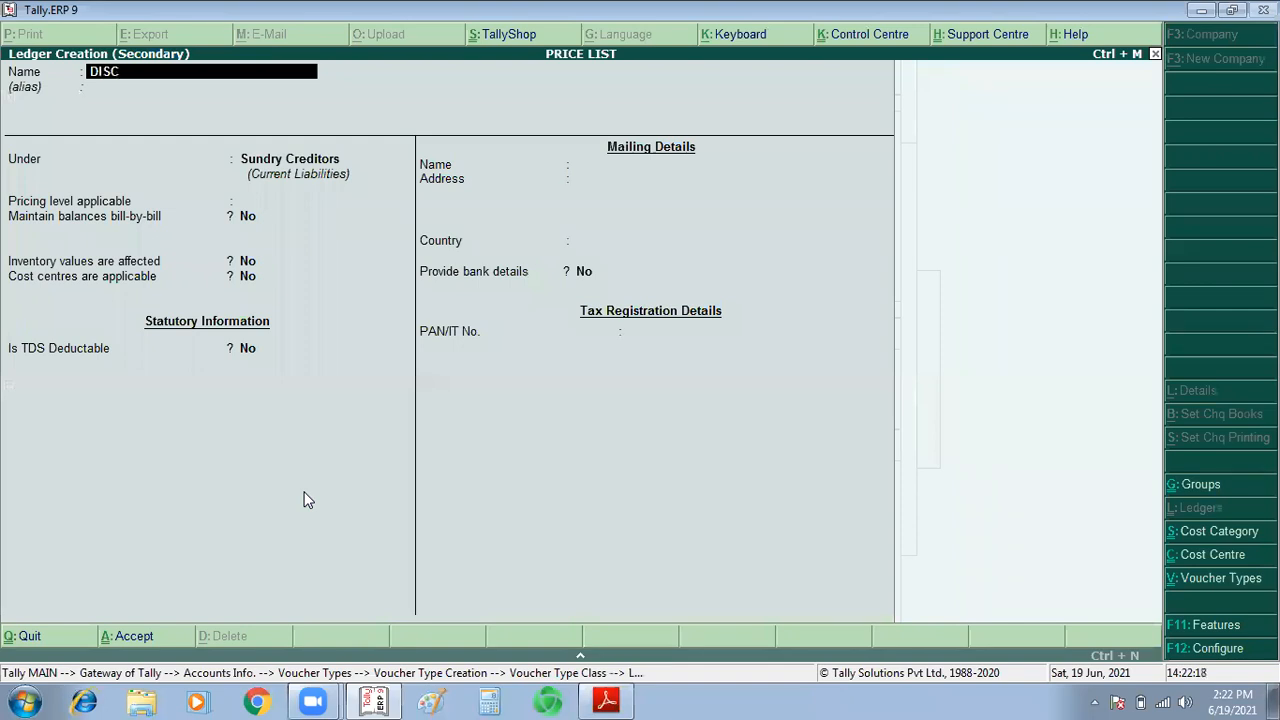
key(Return)
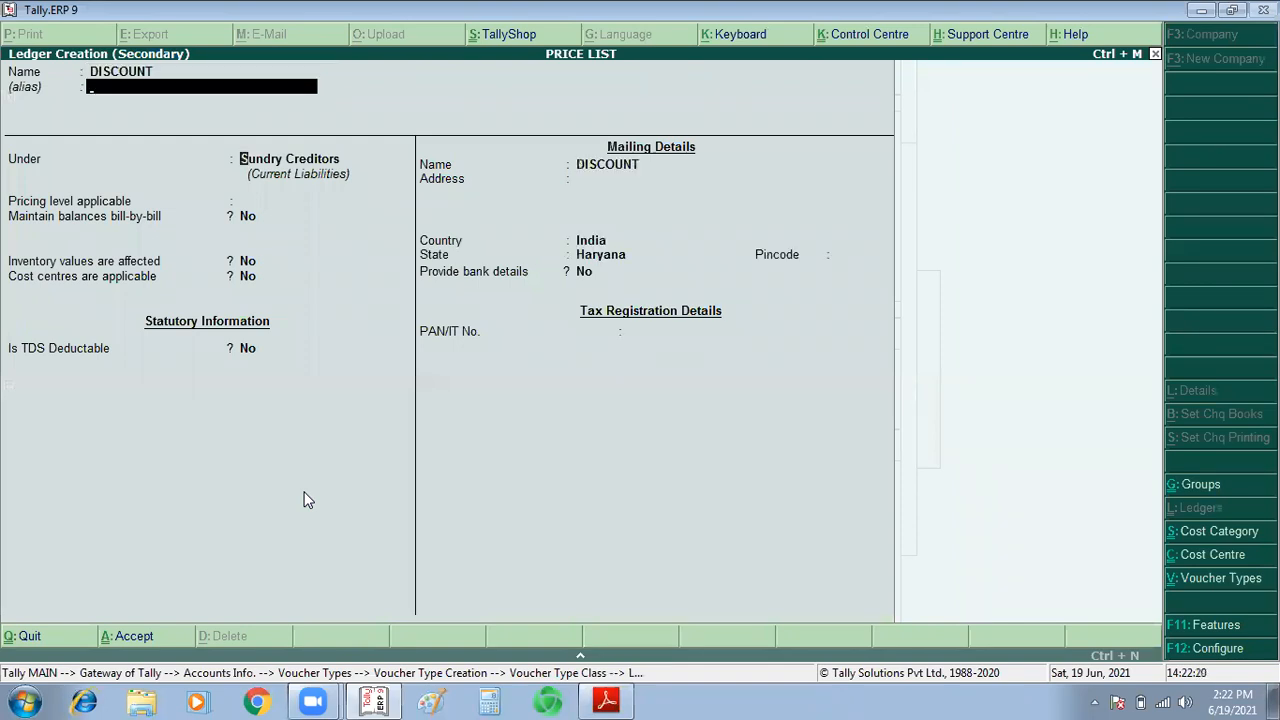
key(Return)
text(IND)
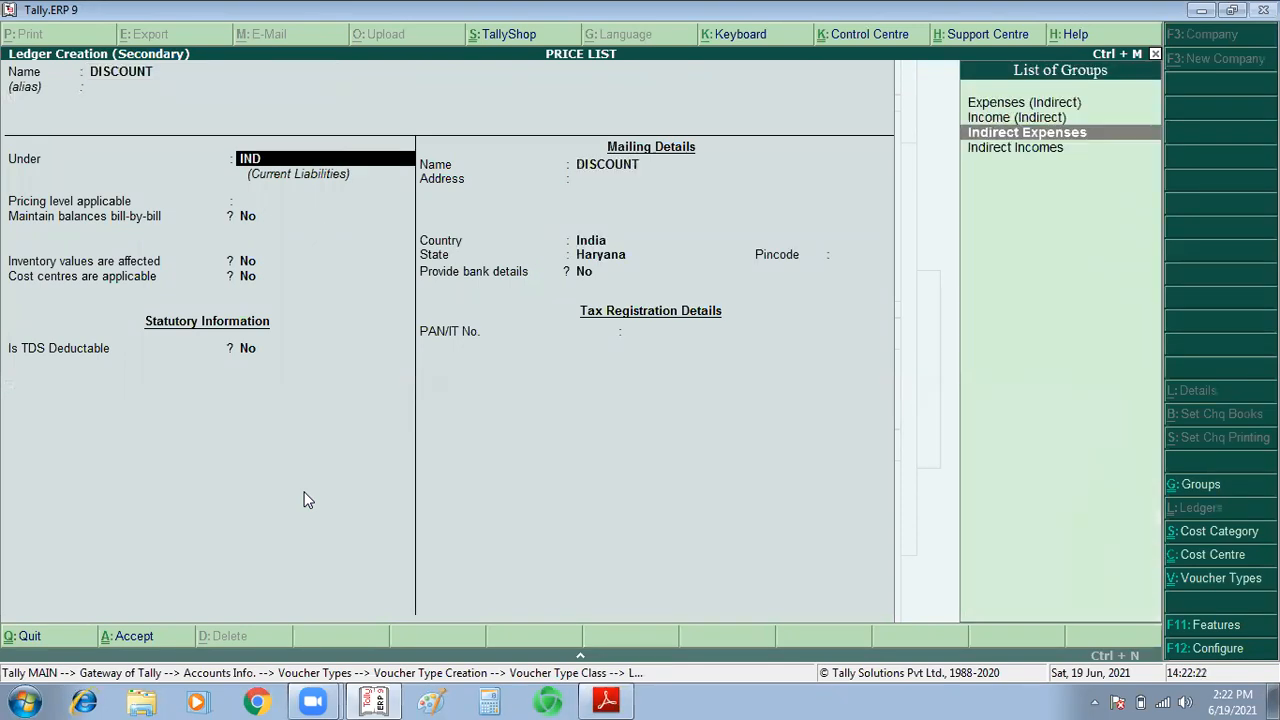
key(Return)
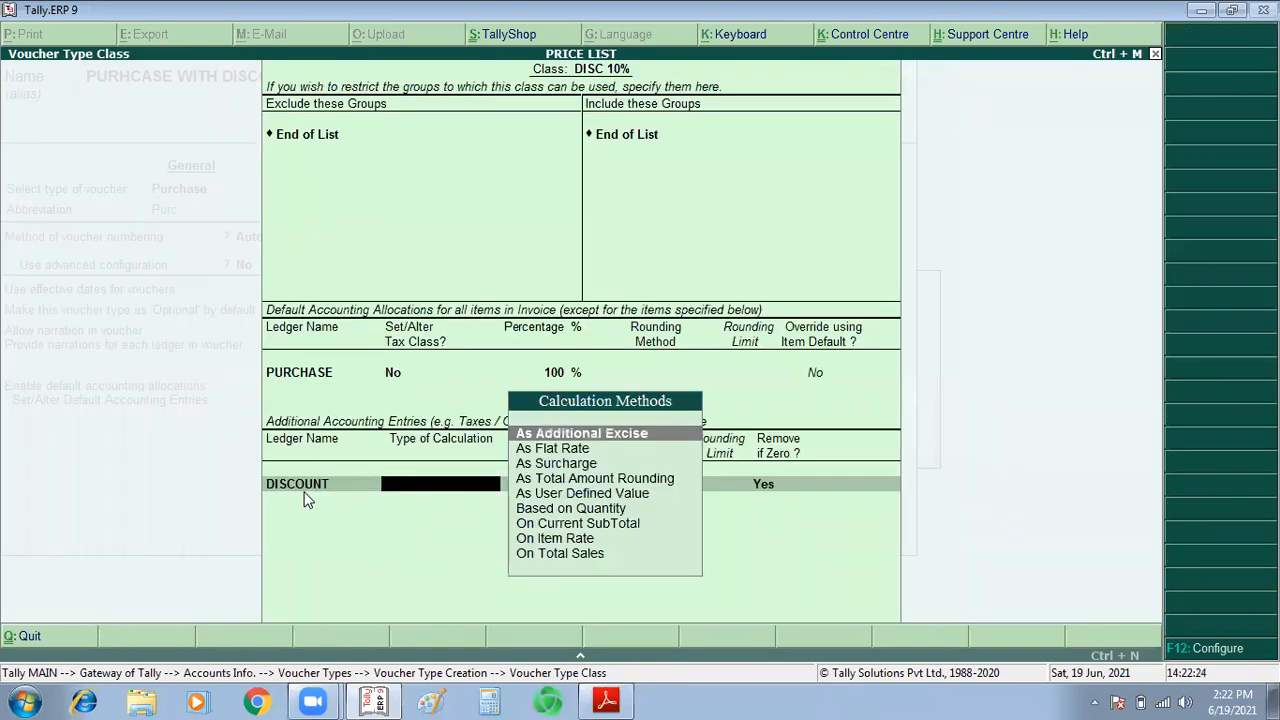
Step: Set the type of calculation for the DISCOUNT entry to On Total Sales
key(Down)
key(Down)
key(Down)
key(Down)
key(Down)
key(Down)
key(Down)
key(Down)
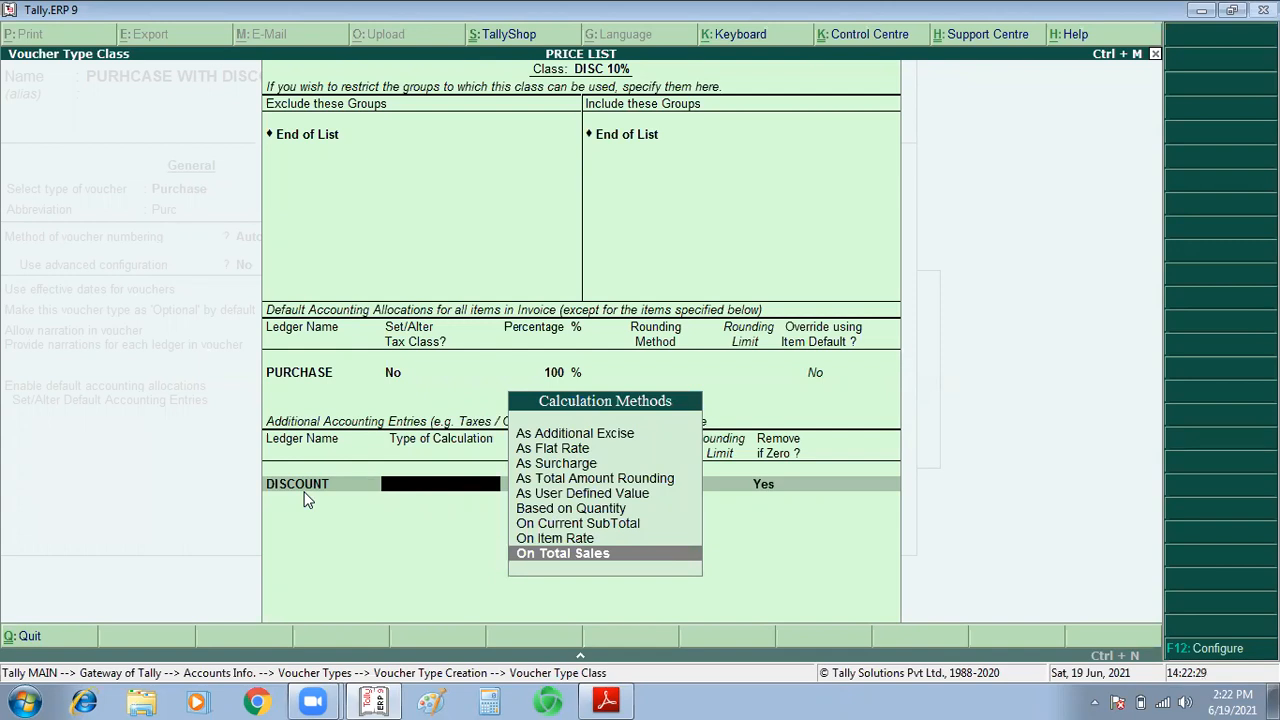
key(Return)
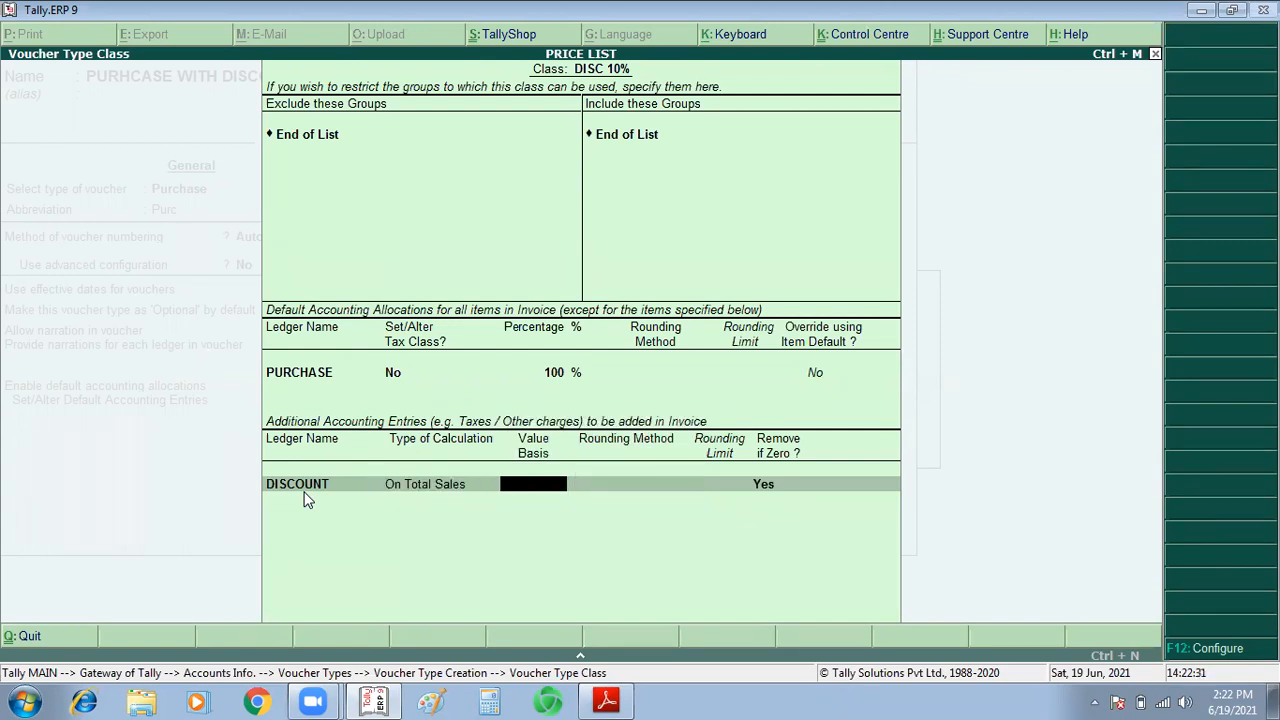
Step: Give the DISCOUNT entry a value basis of -10% with rounding Not Applicable, and accept the class
text(-10%)
click(428, 487)
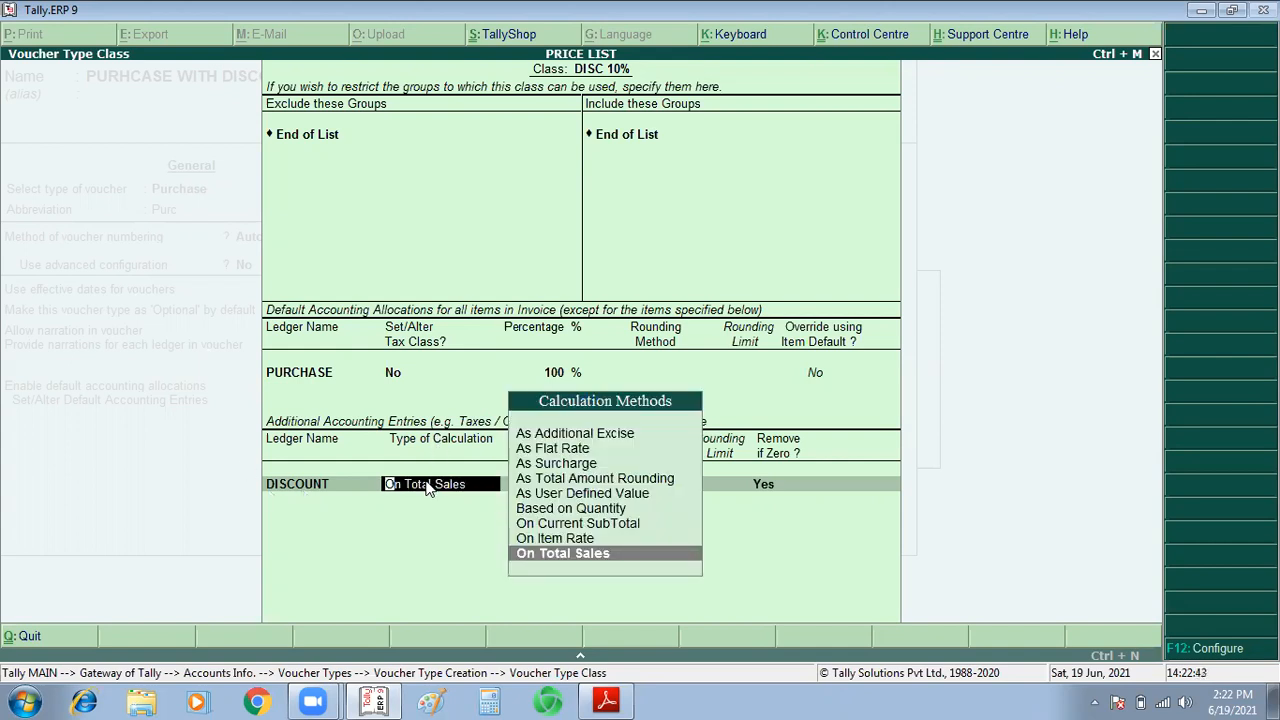
click(555, 557)
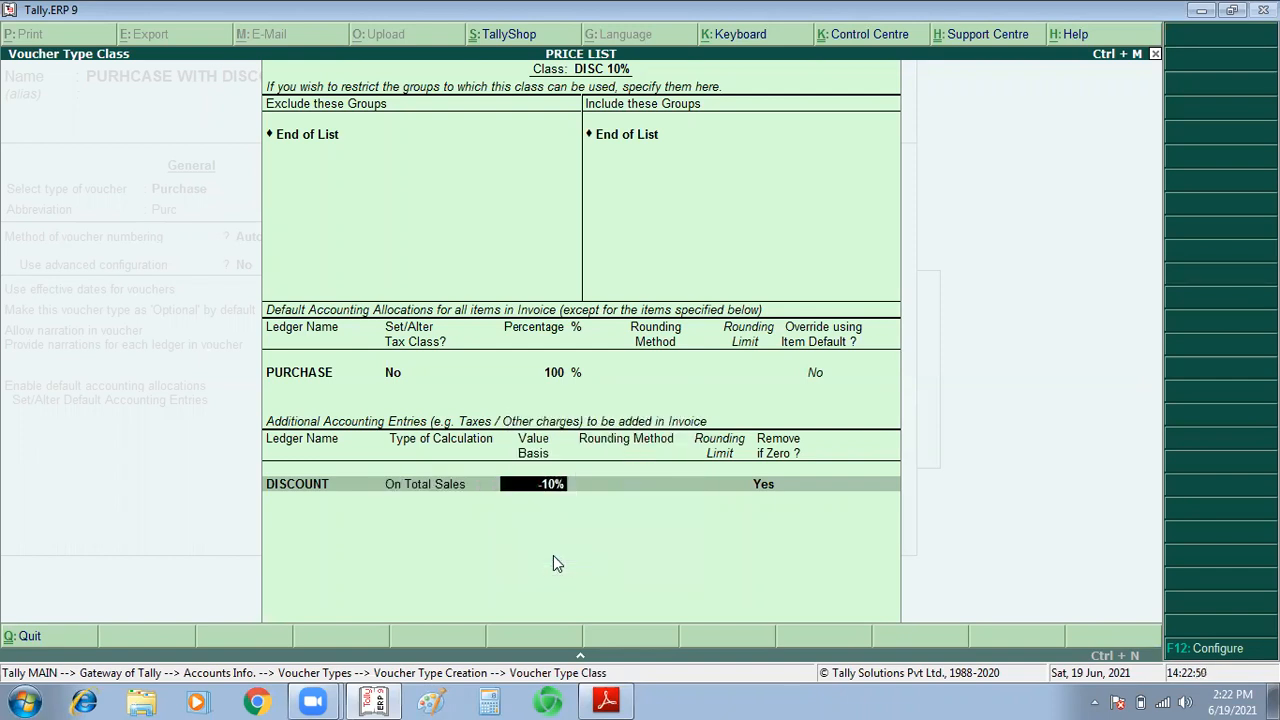
key(Return)
key(Return)
key(Return)
key(Return)
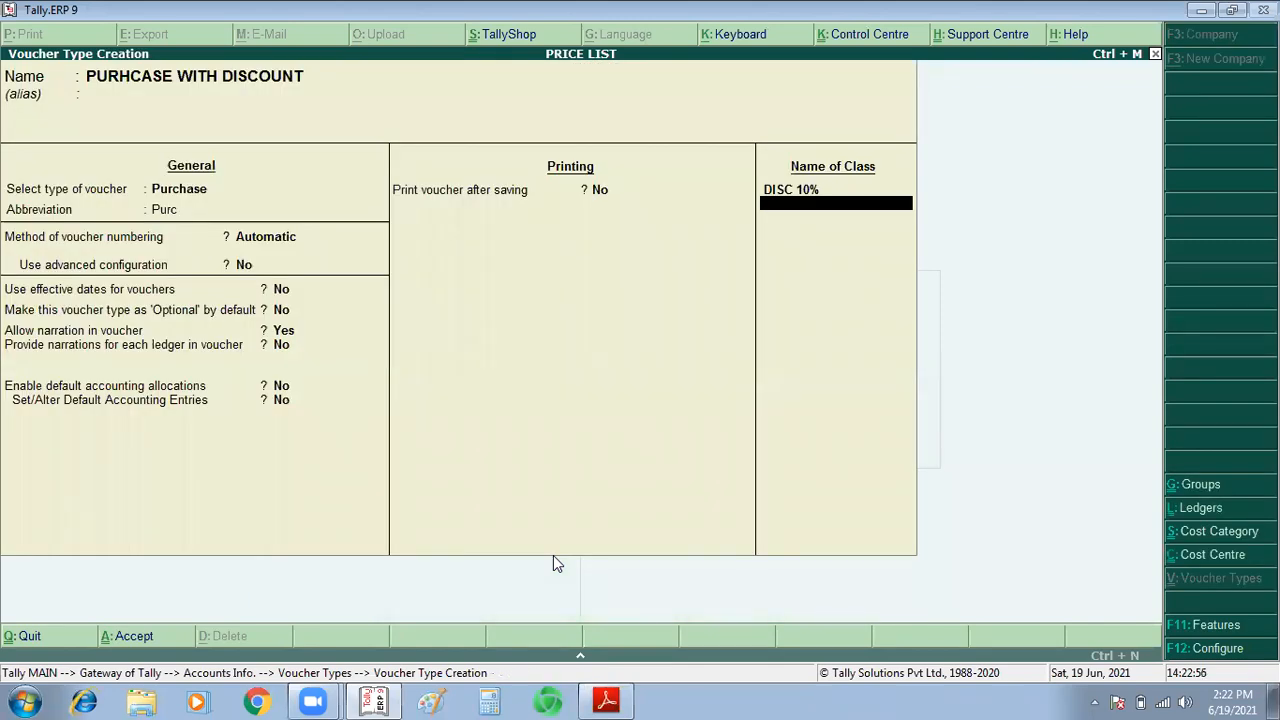
Step: Reopen the DISC 10% class for review, accept it, and save the PURHCASE WITH DISCOUNT voucher type
key(Up)
key(Return)
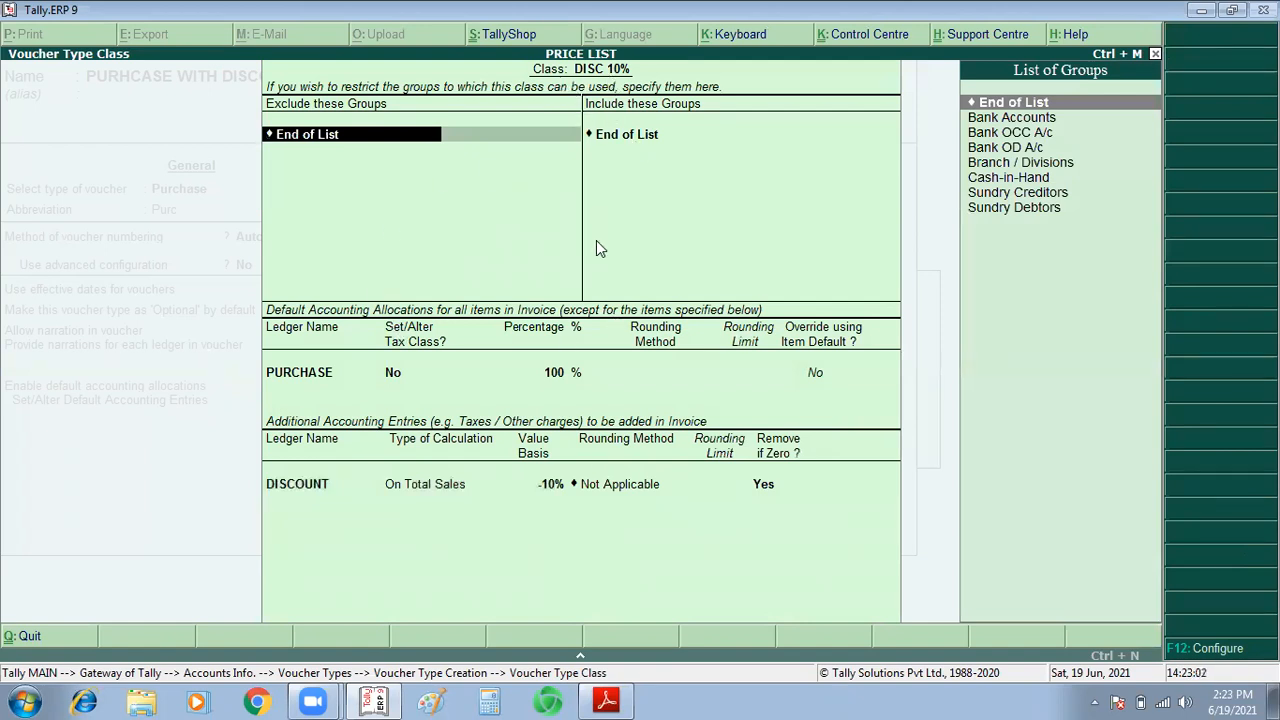
key(ctrl+a)
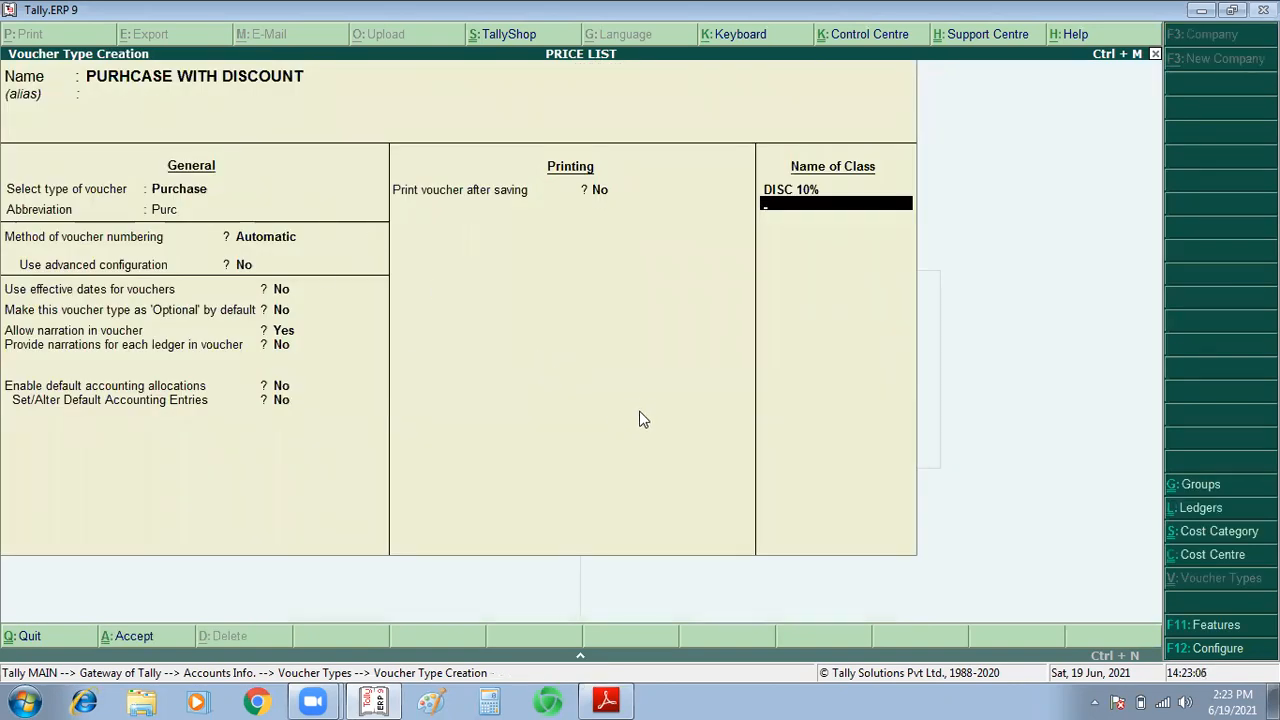
key(Return)
key(ctrl+a)
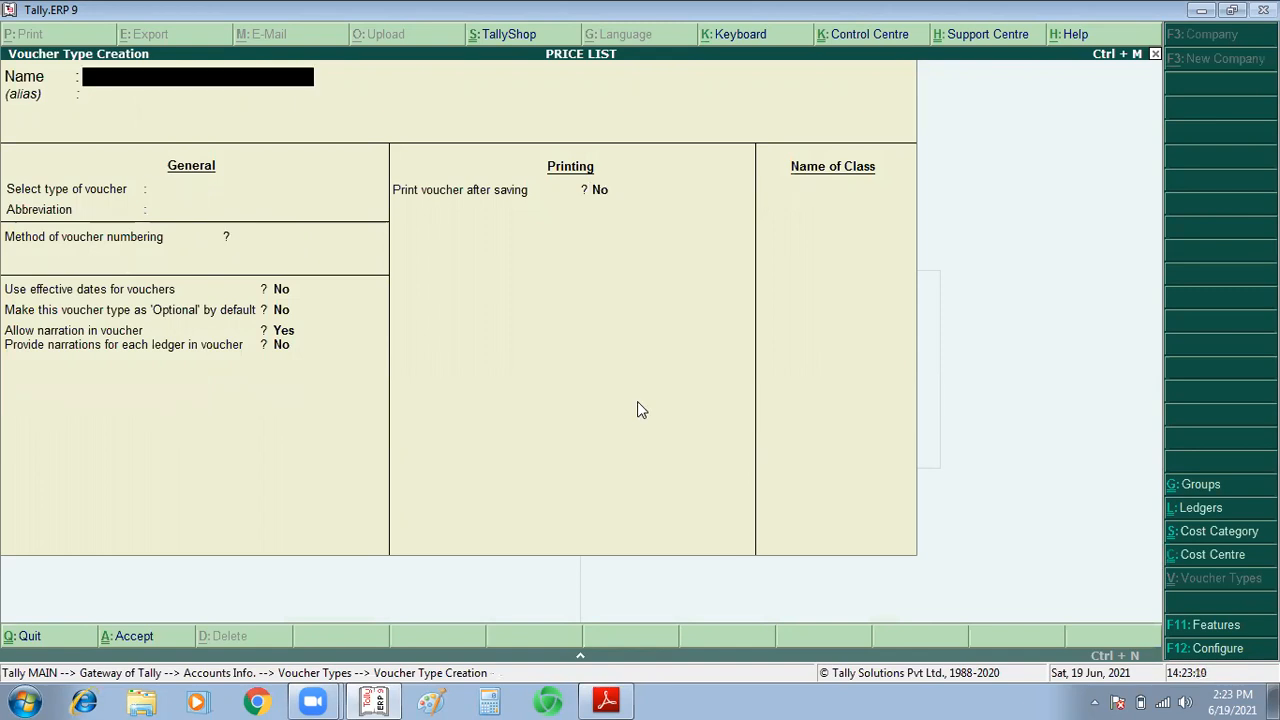
Step: Return to the Gateway of Tally and open Accounting Vouchers
key(Escape)
key(Escape)
key(Escape)
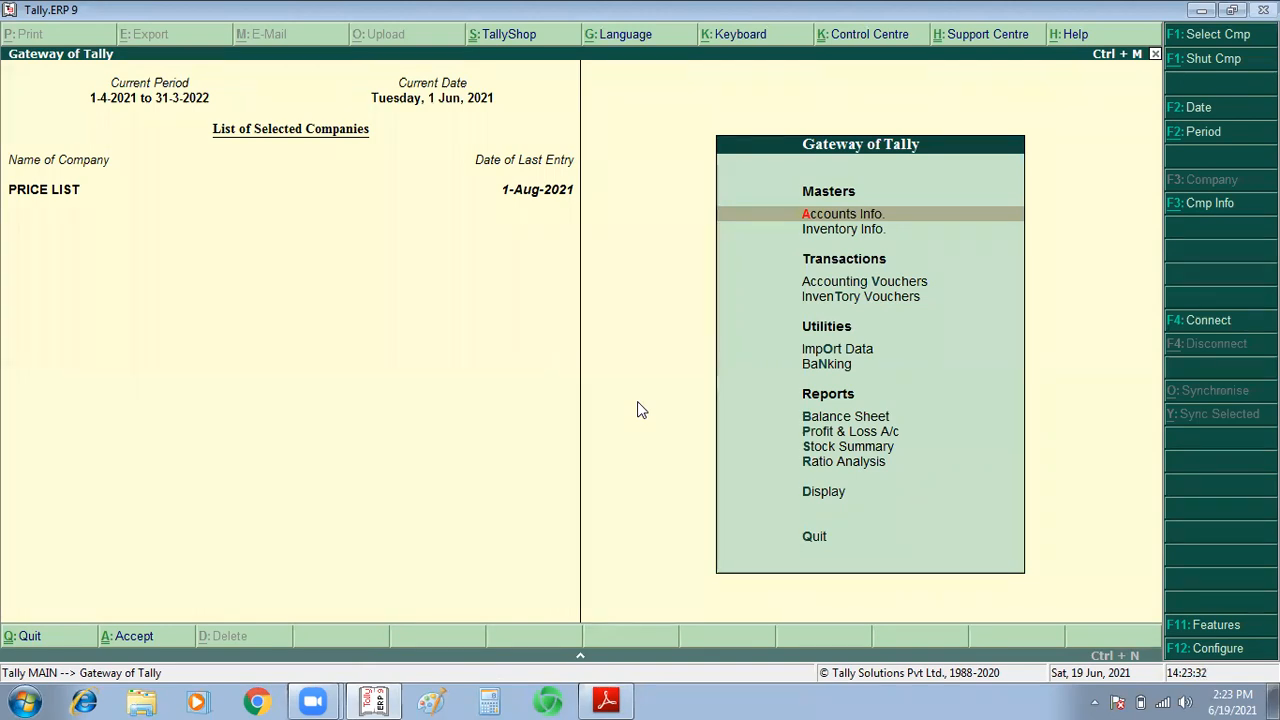
key(Down)
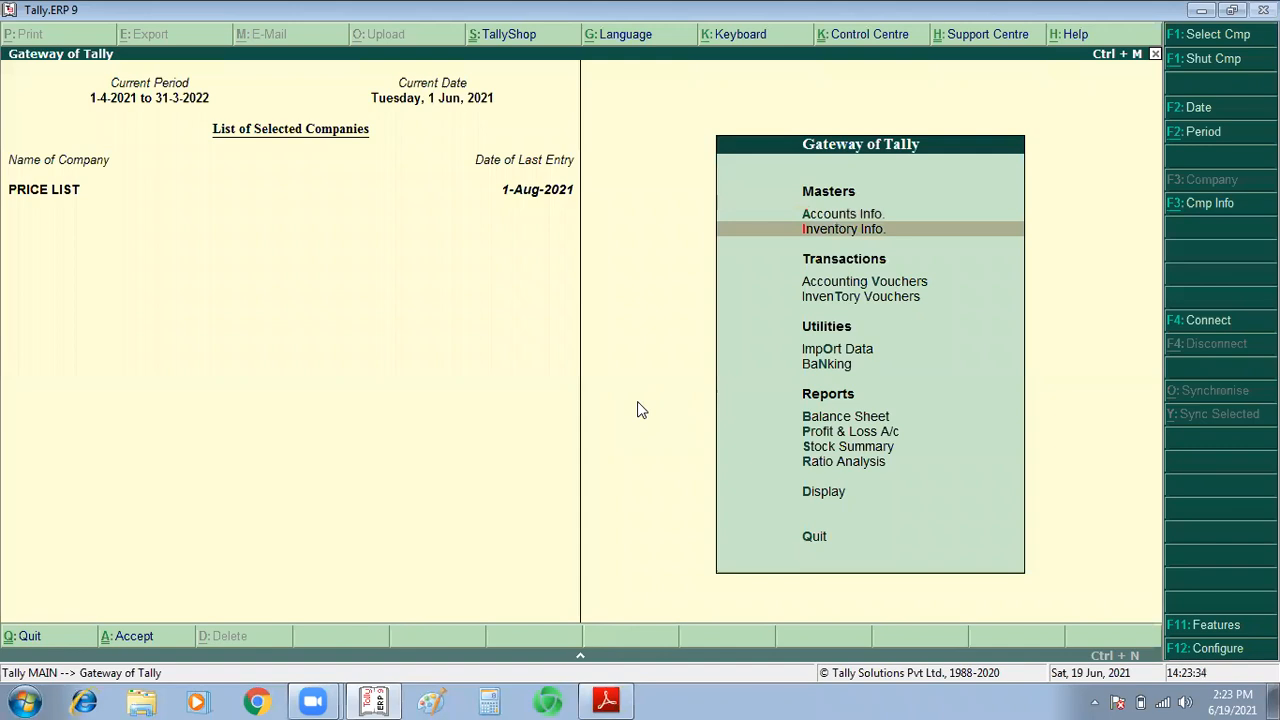
key(Down)
key(Return)
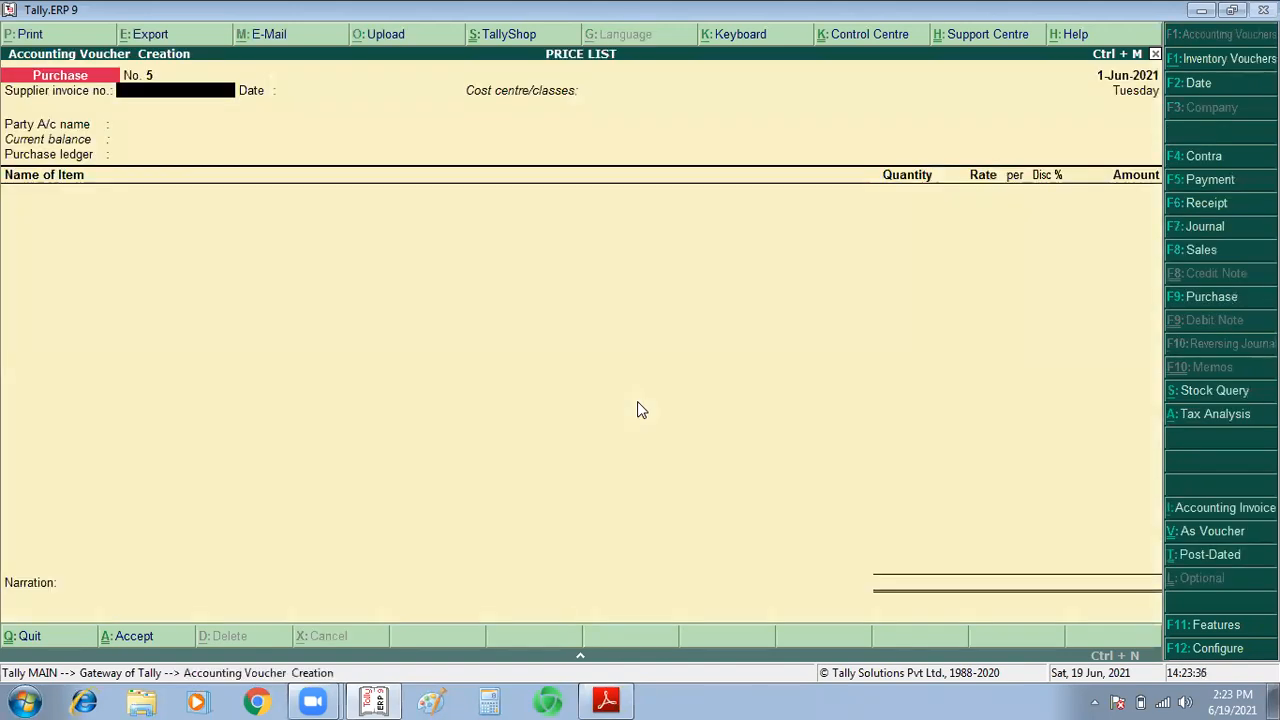
Step: Change the purchase voucher type to PURHCASE WITH DISCOUNT with class DISC 10% and cost centre class Not Applicable
key(F9)
key(Return)
key(F9)
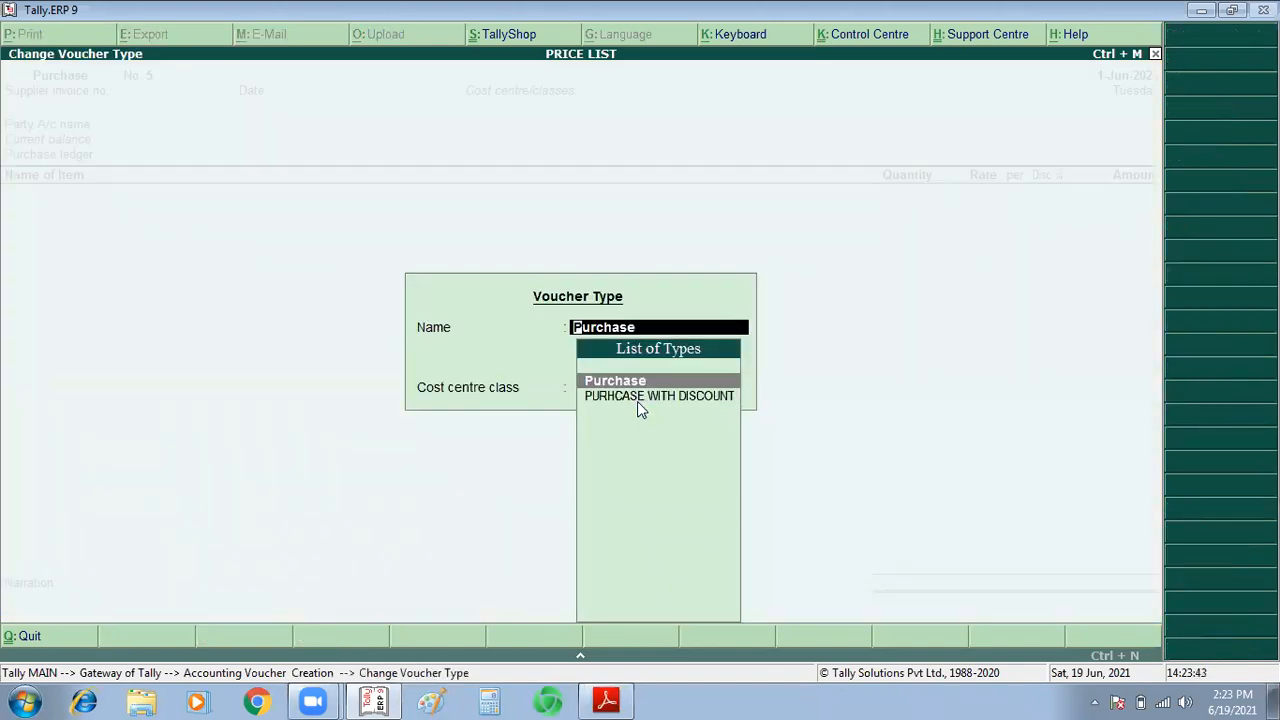
key(Down)
key(Up)
key(Down)
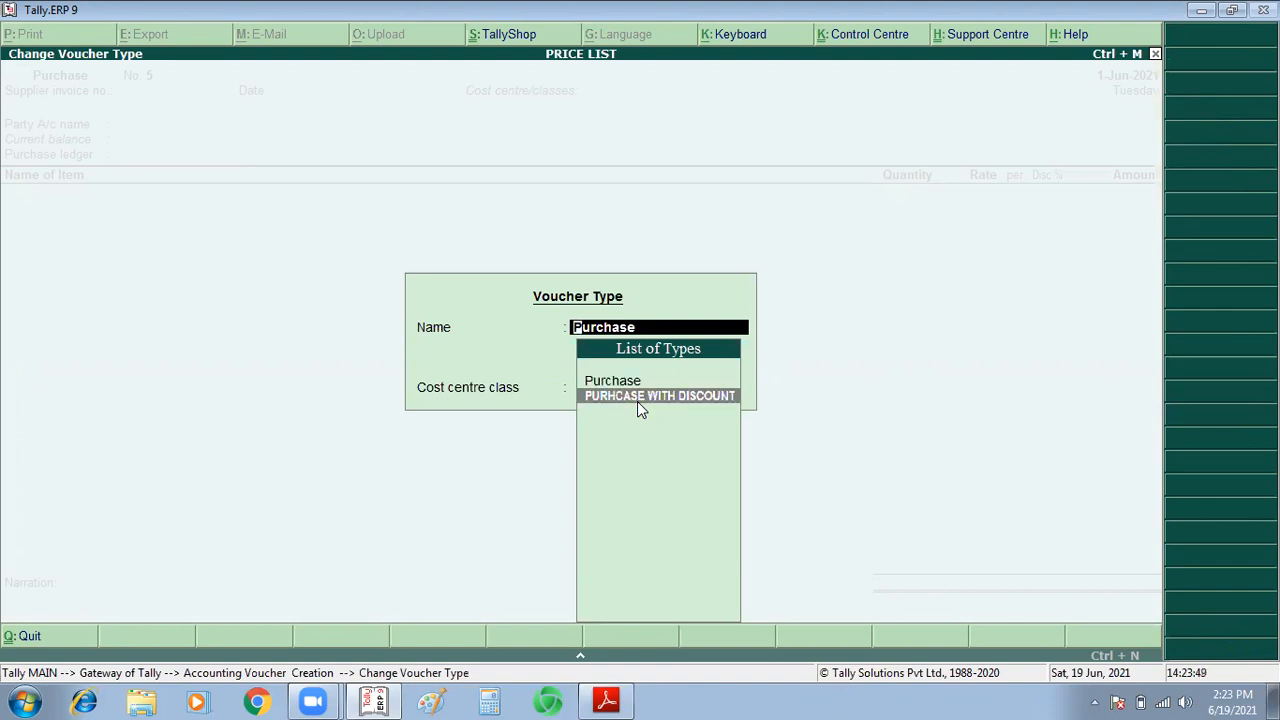
key(Return)
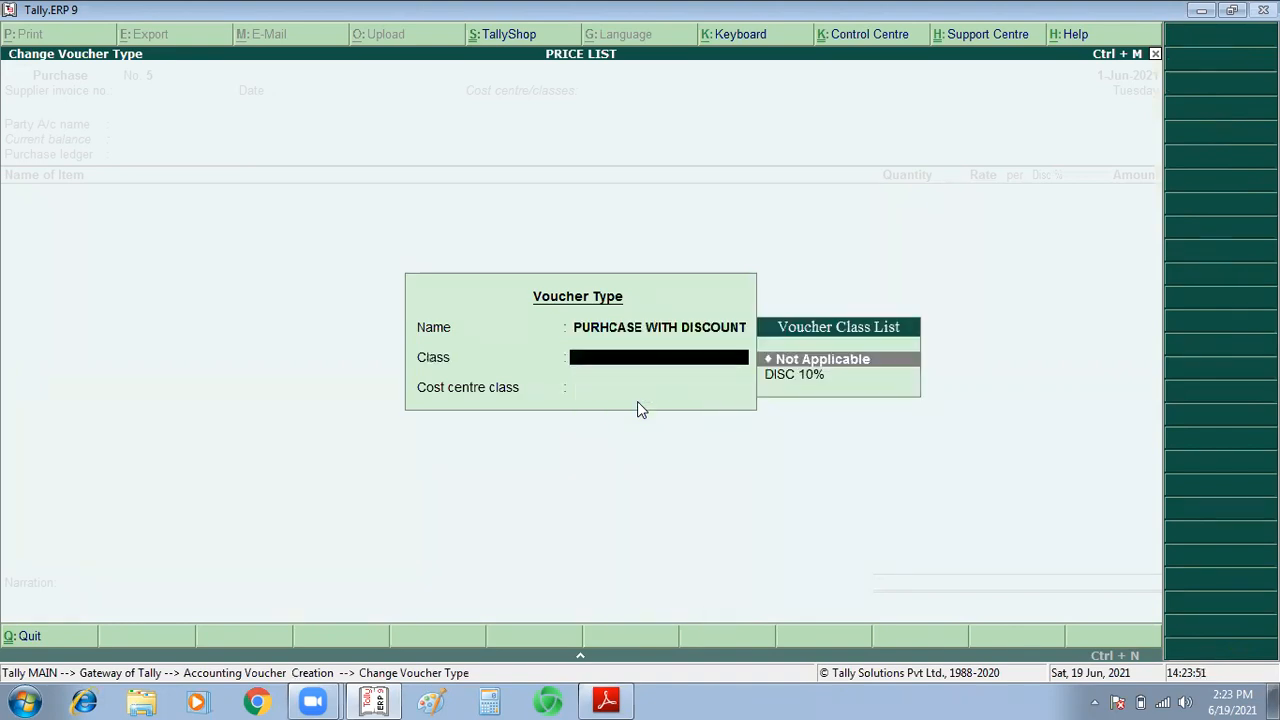
key(Down)
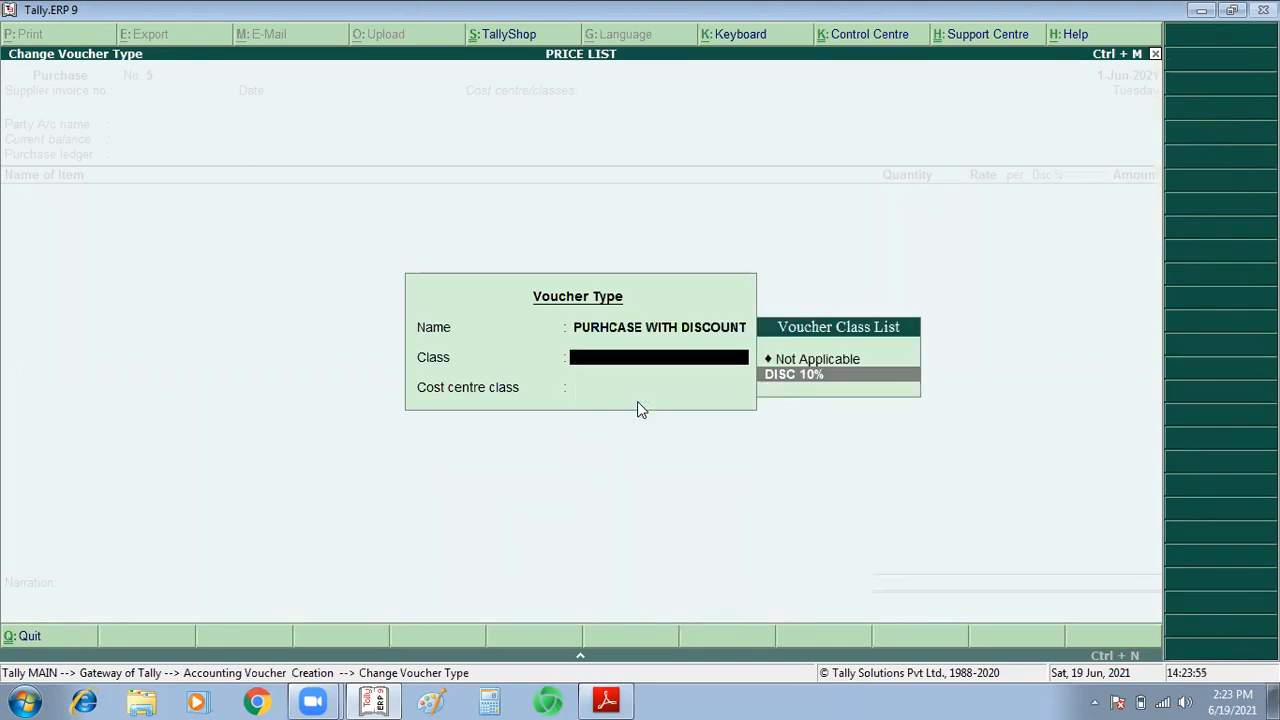
key(Return)
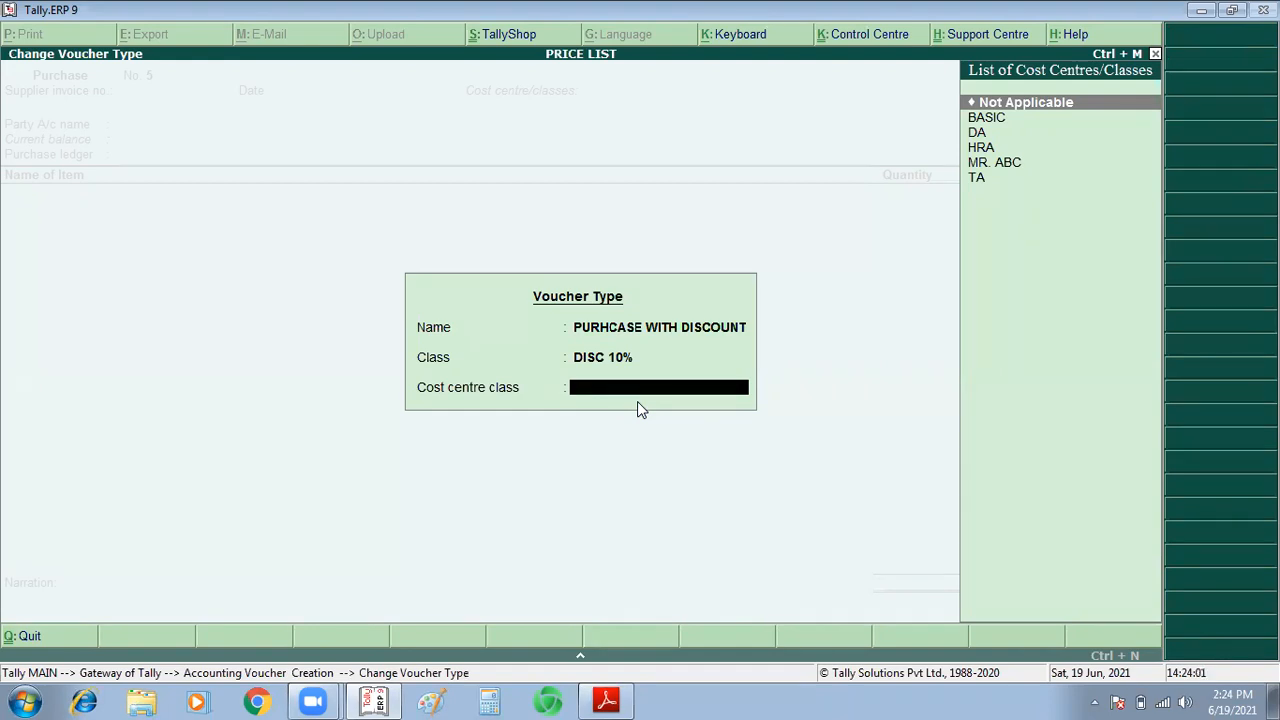
click(1033, 104)
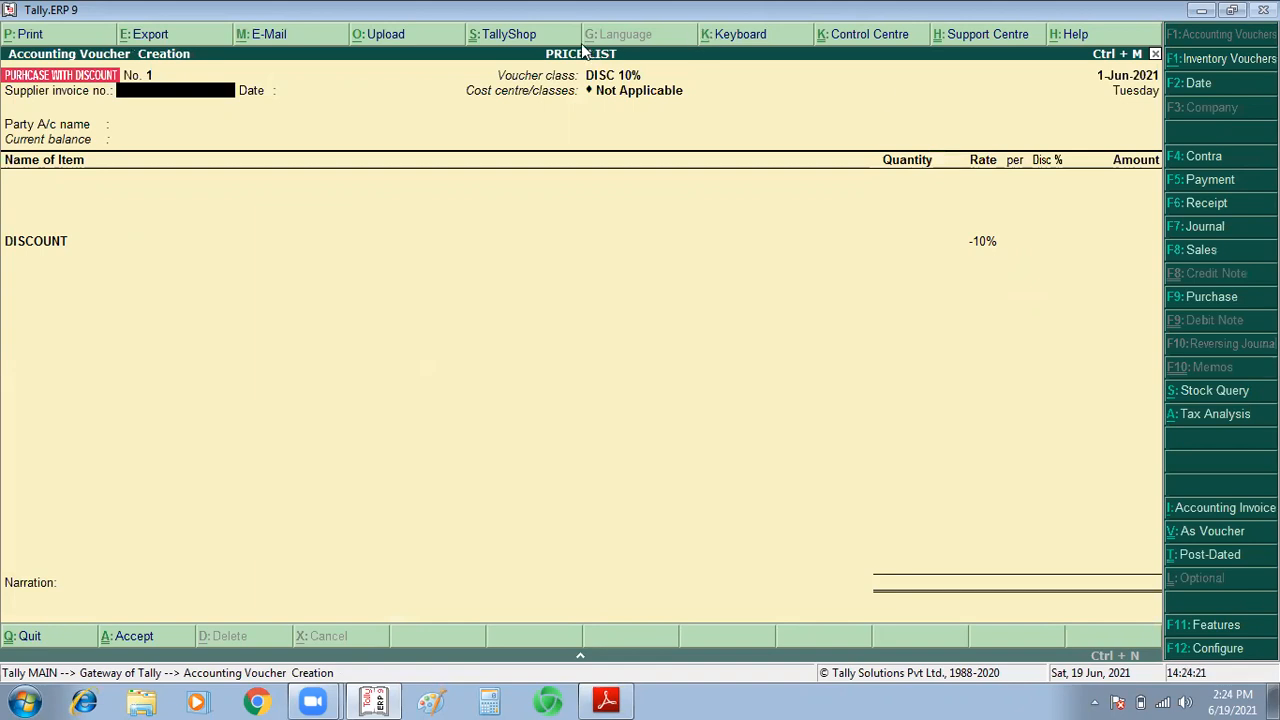
Step: Enter supplier invoice number 1 dated 1-Jun-2021 and choose RAGHUBIR BROTHERS as the party account
text(1)
key(Return)
key(Return)
key(Return)
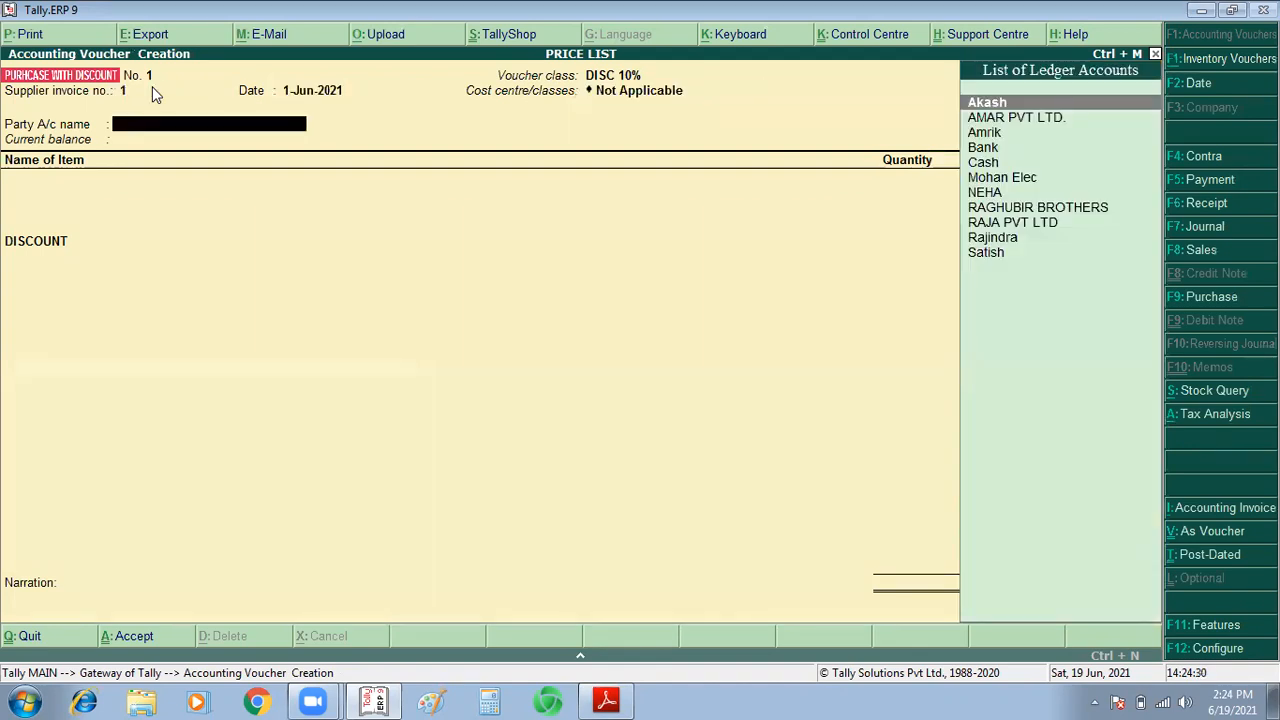
text(R)
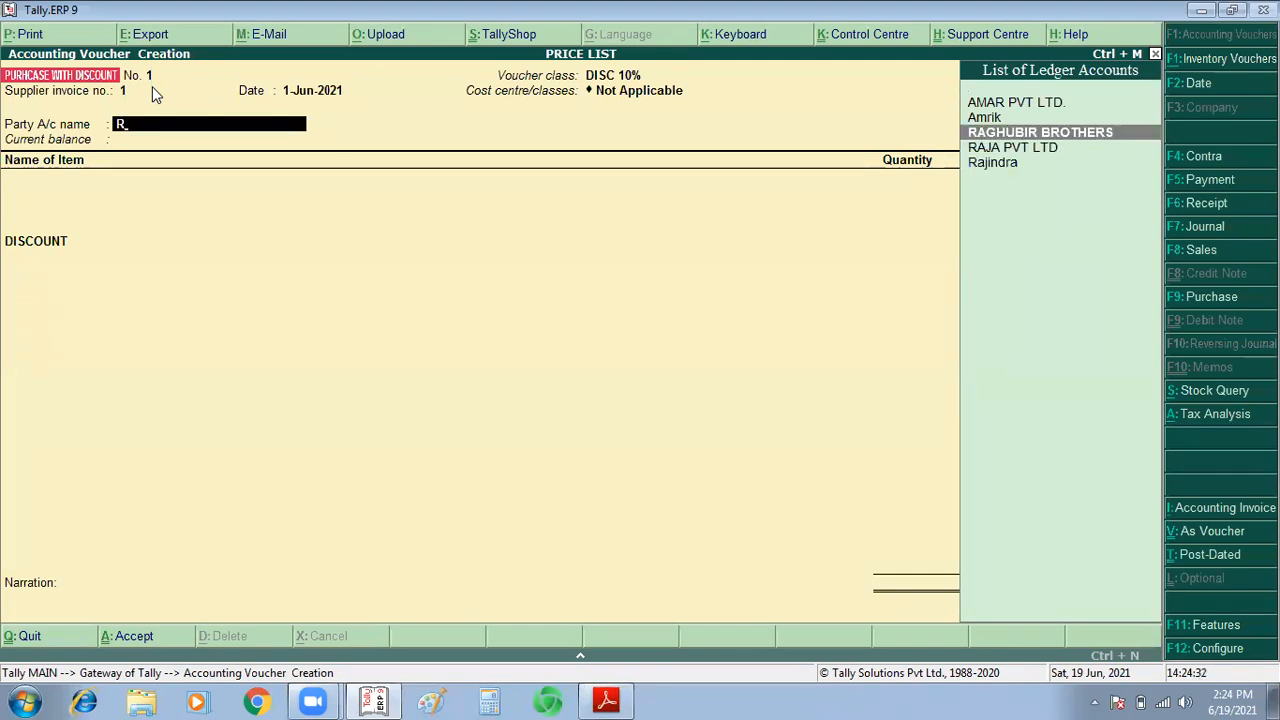
key(Return)
key(Return)
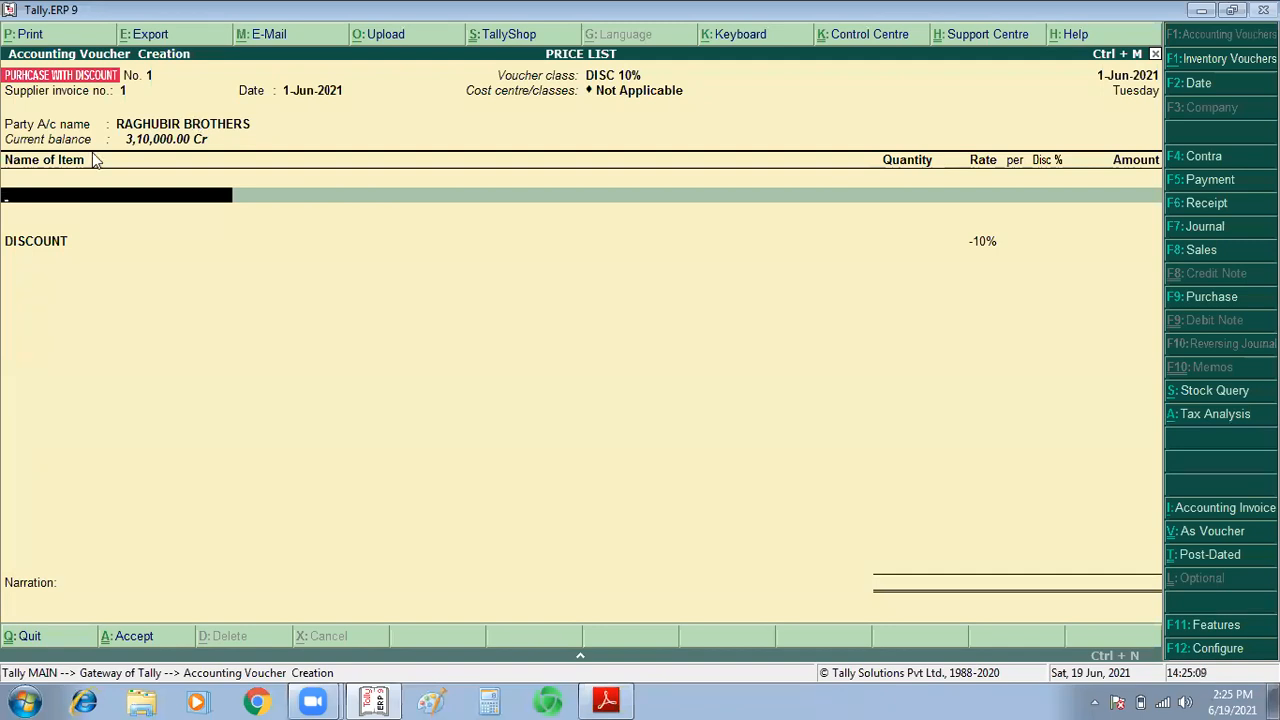
Step: Add the Computer item to the purchase voucher with 10 PCS at 25,000.00 and no line discount
text(C)
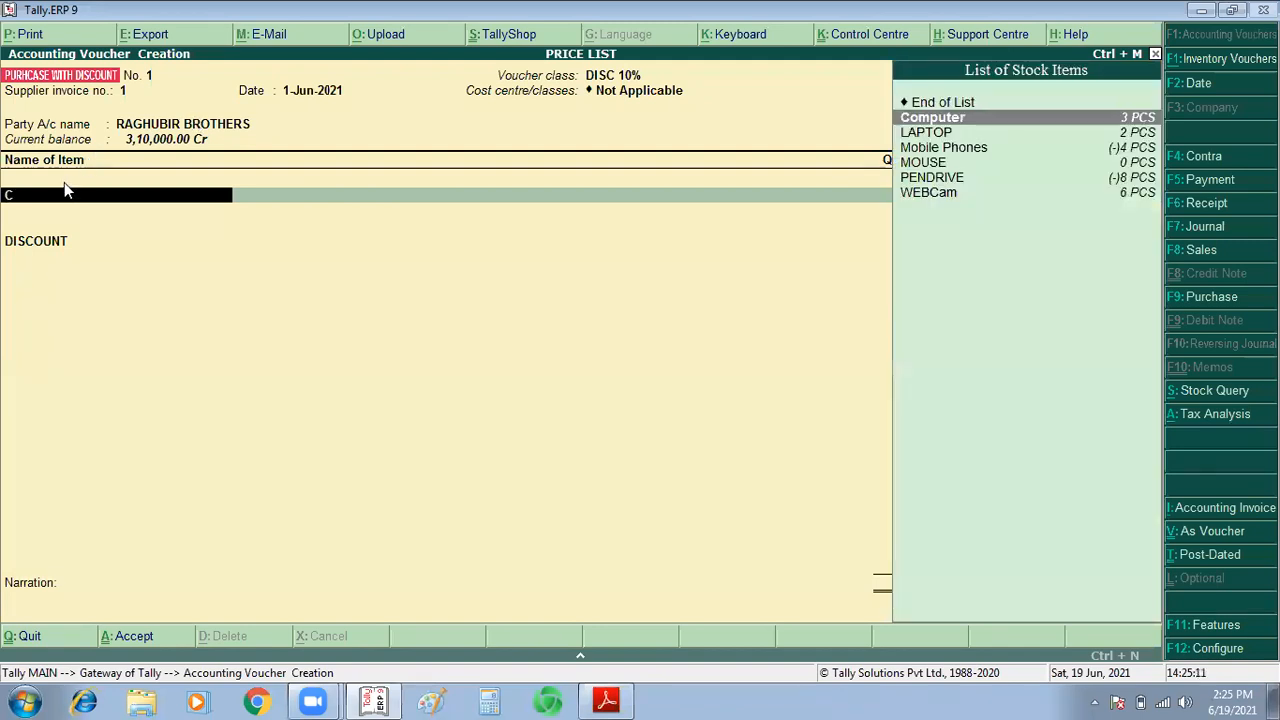
key(Return)
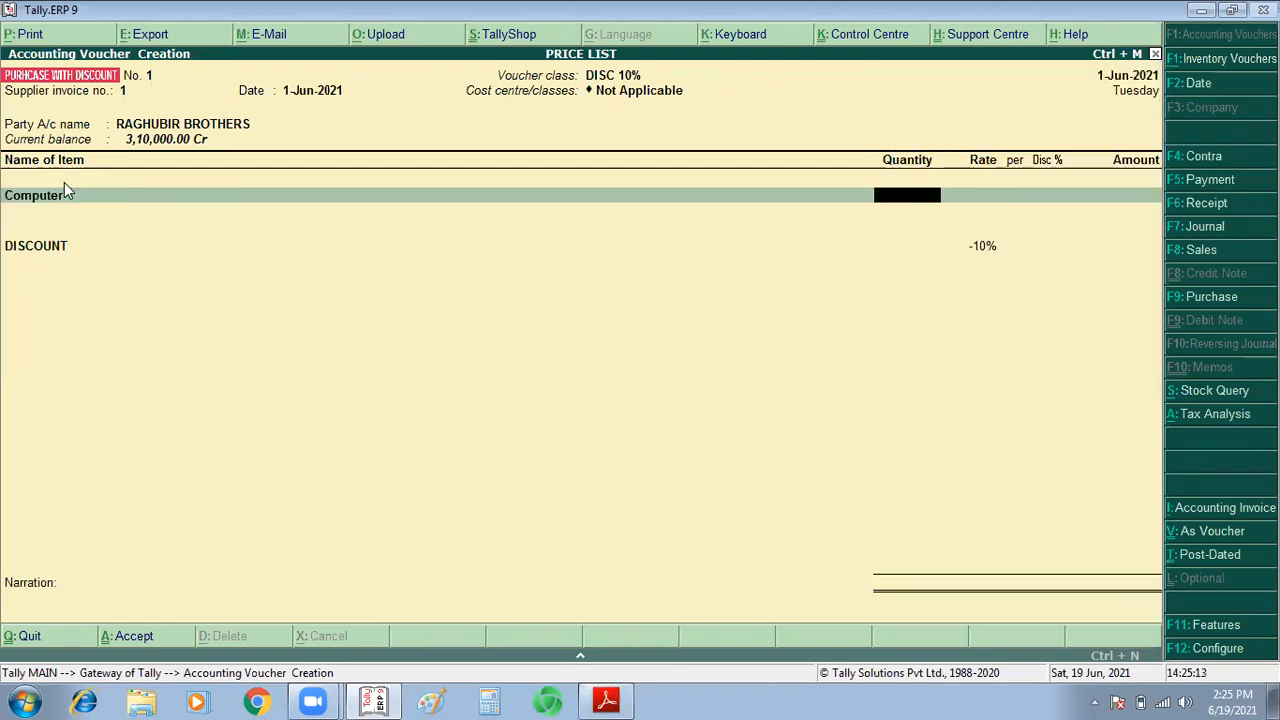
text(10)
key(Return)
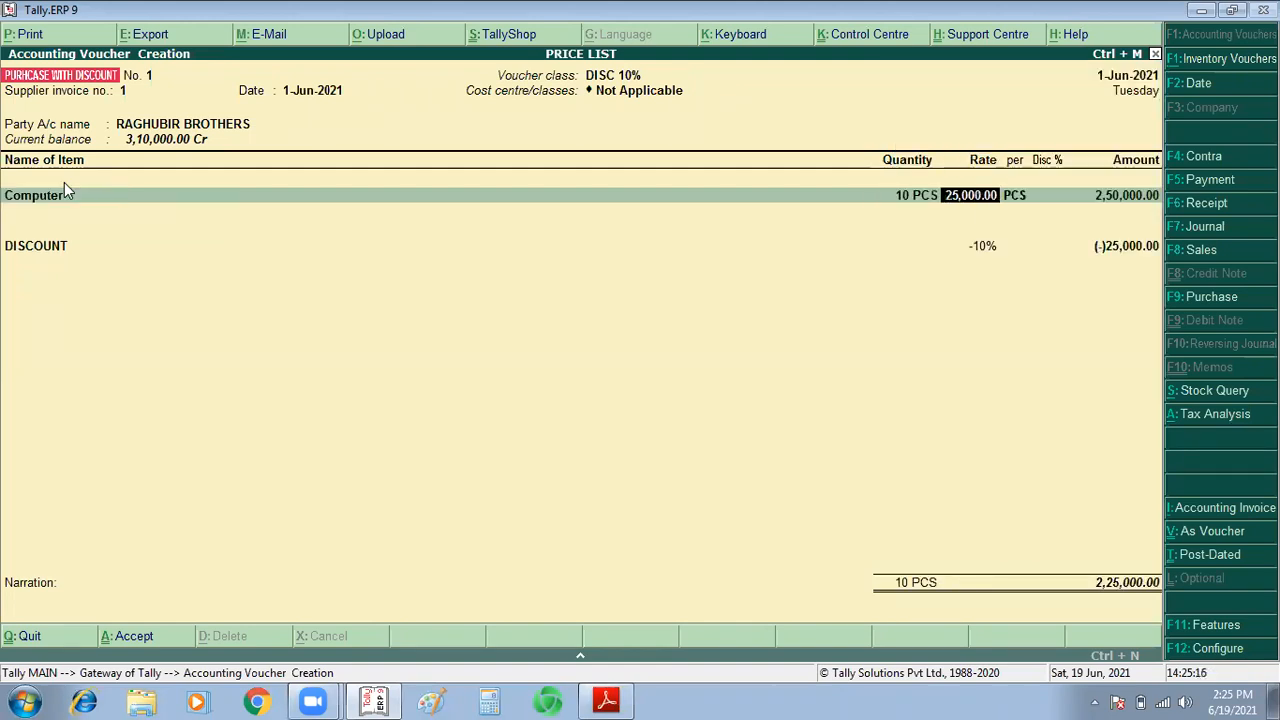
key(Return)
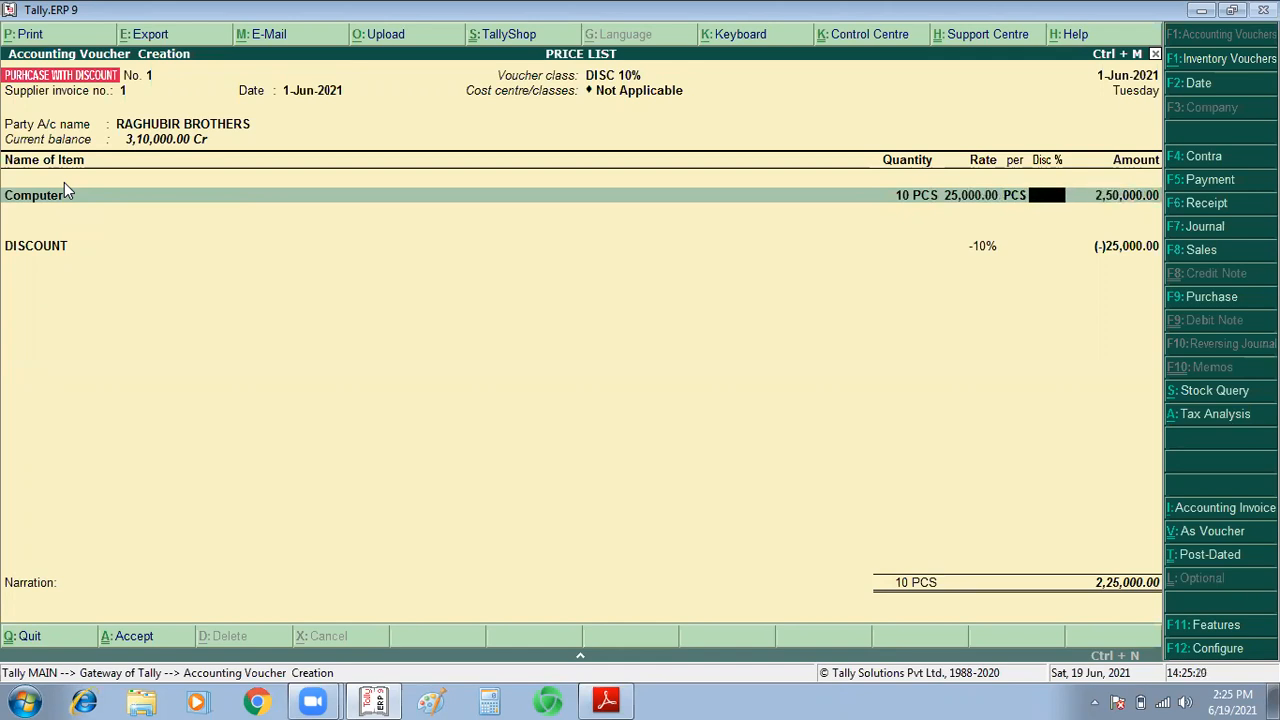
key(Return)
key(BackSpace)
key(BackSpace)
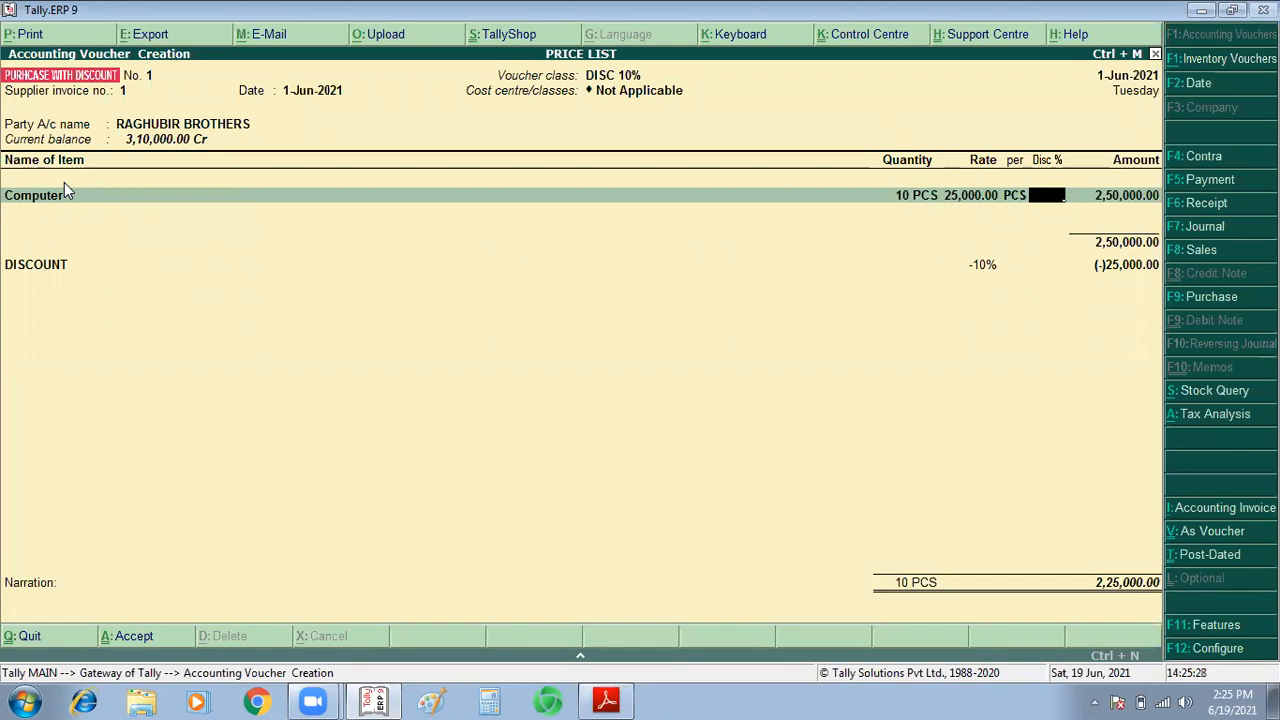
key(Return)
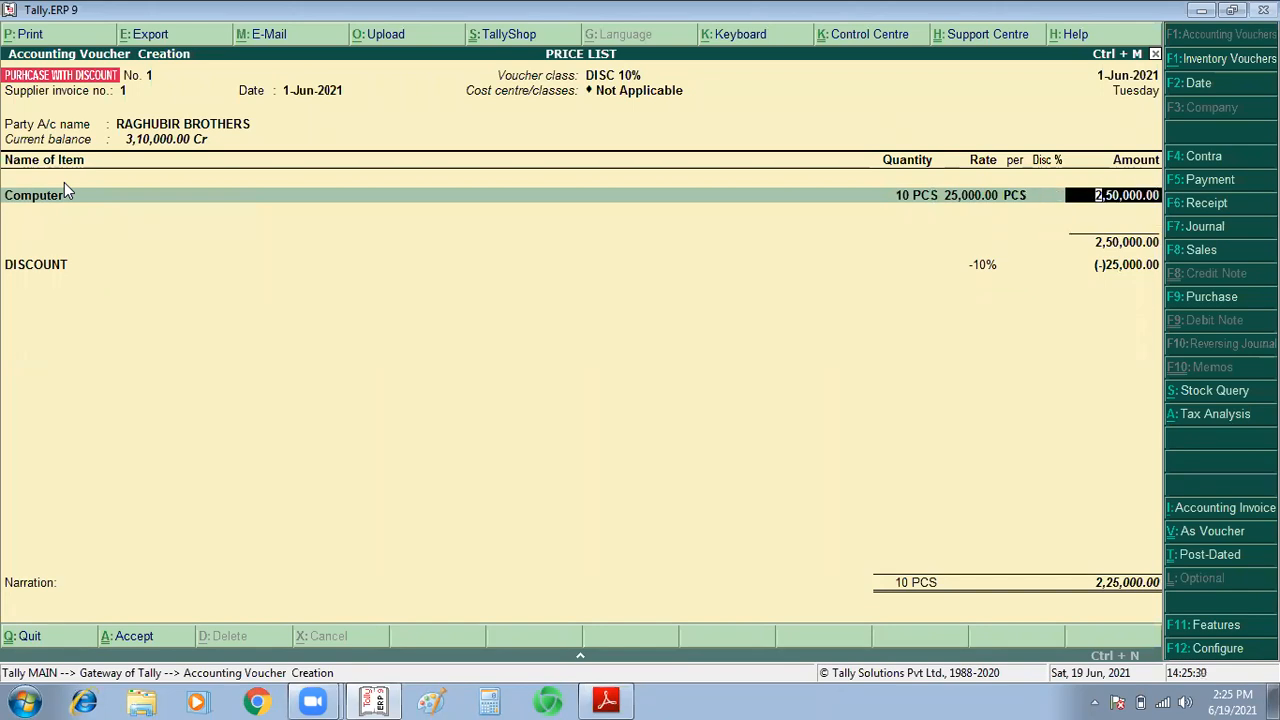
key(Return)
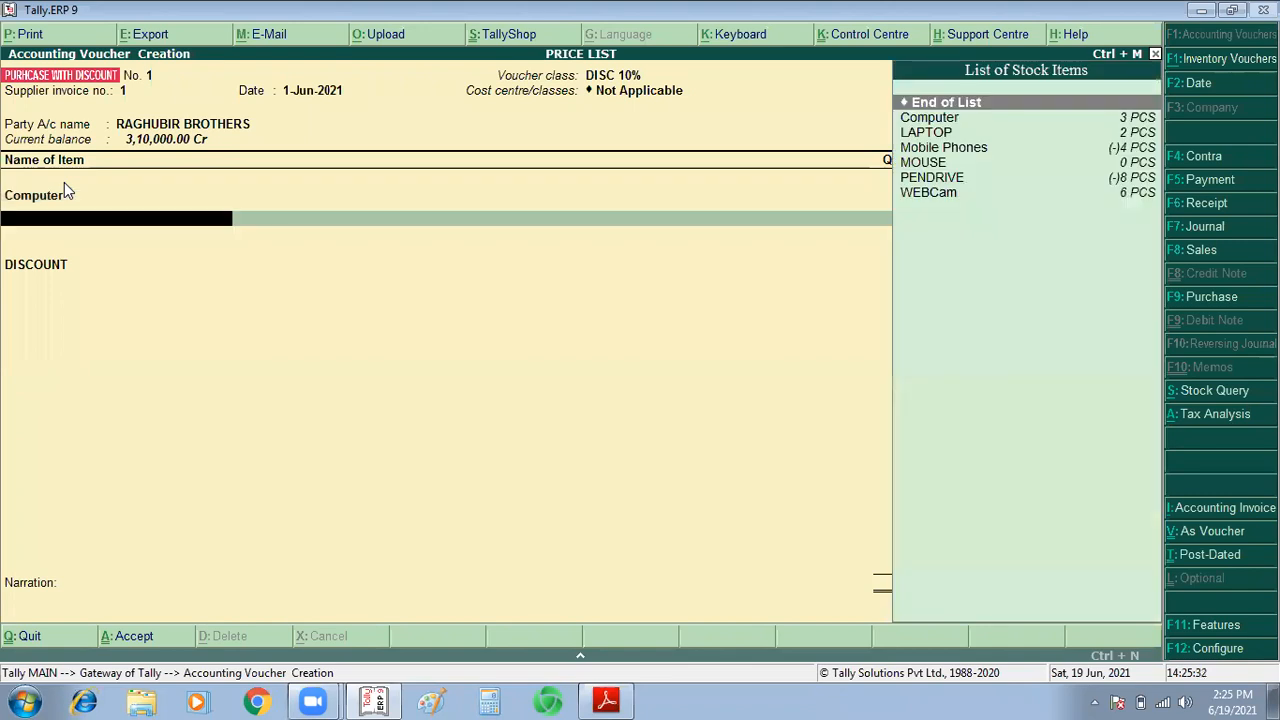
Step: Add the LAPTOP item with 10 PCS at 50,000.00 and no line discount
text(L)
key(Return)
text(10)
key(Return)
key(Return)
key(Return)
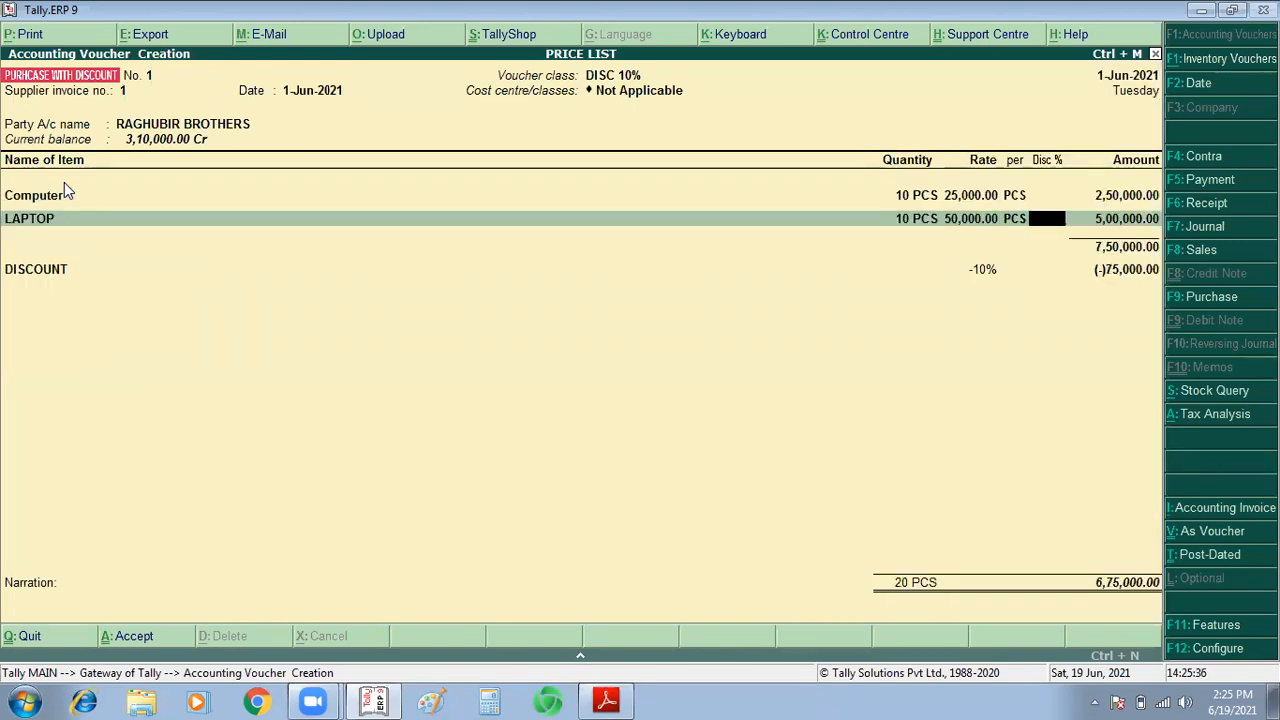
key(Return)
key(Return)
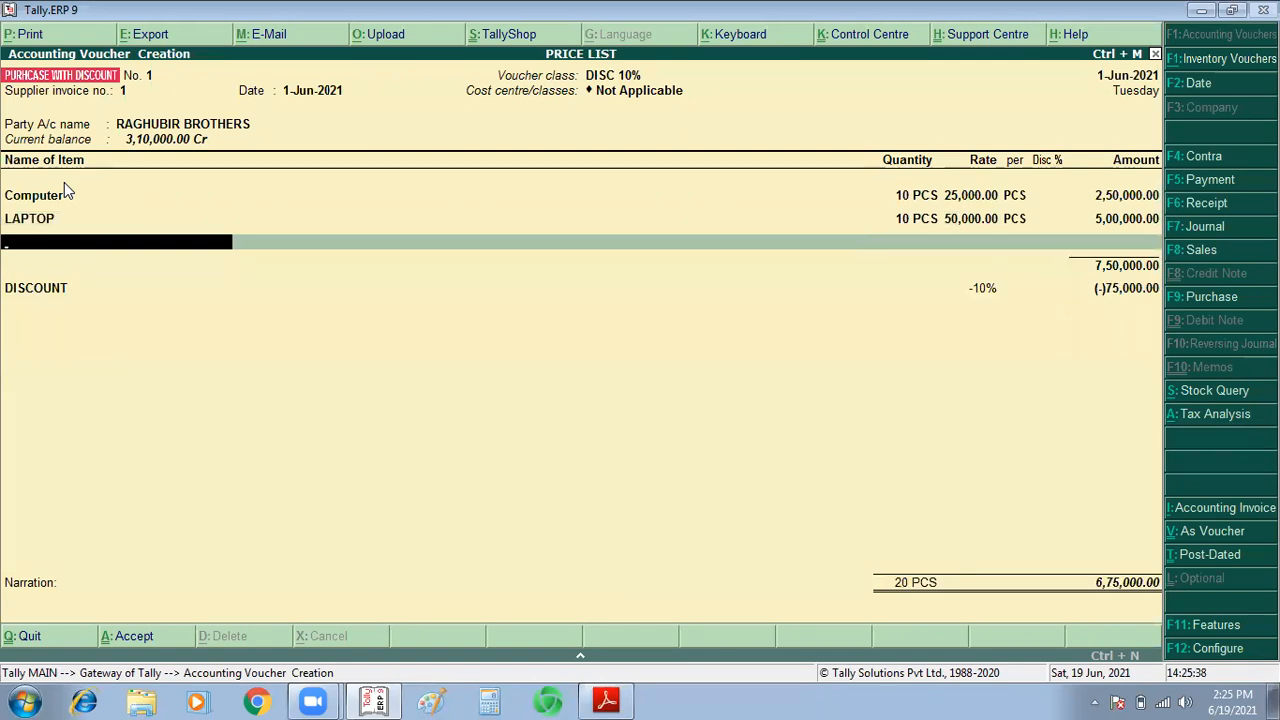
Step: Add the WEBCam item with 10 PCS at 8,000.00 and no line discount
text(WE)
key(Return)
text(10)
key(Return)
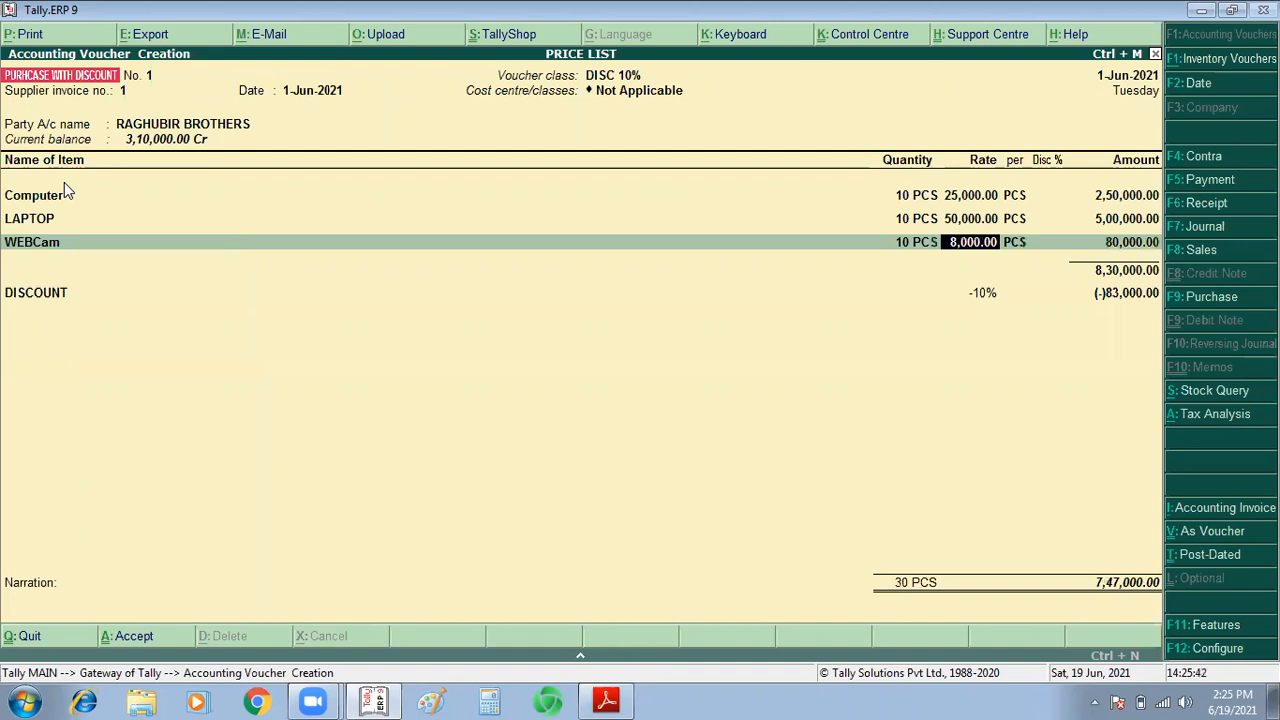
key(Return)
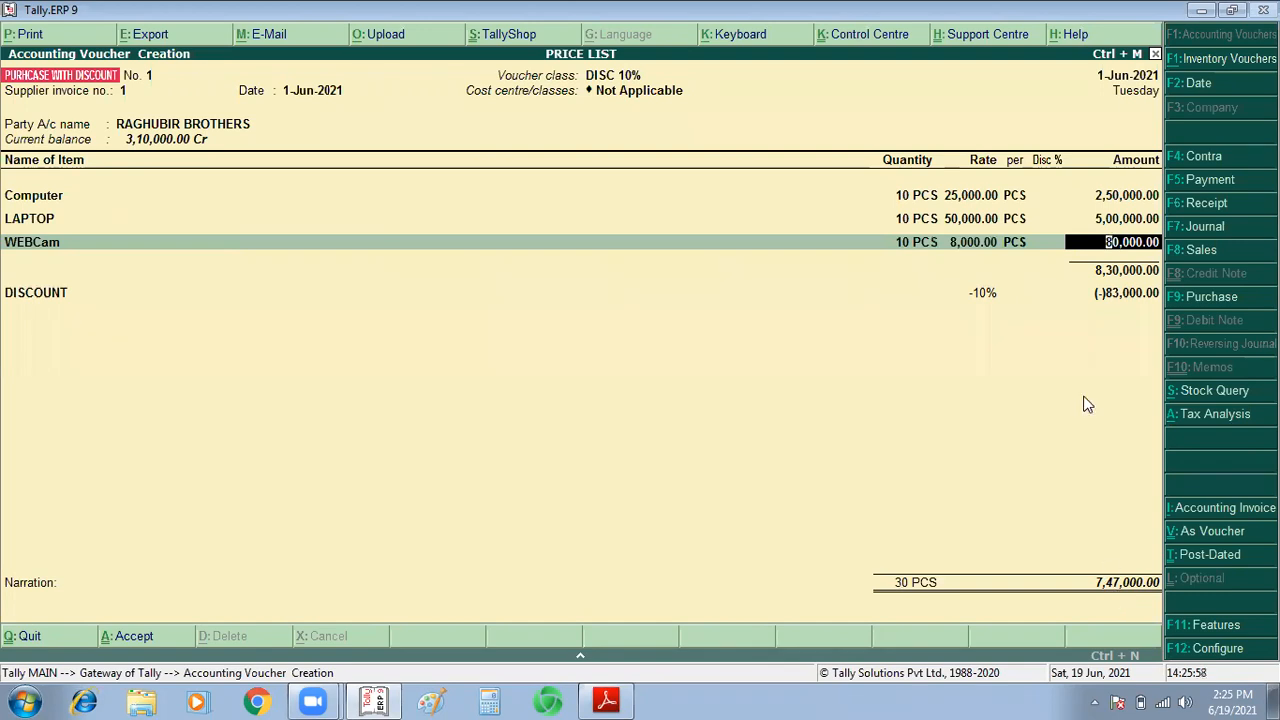
key(Return)
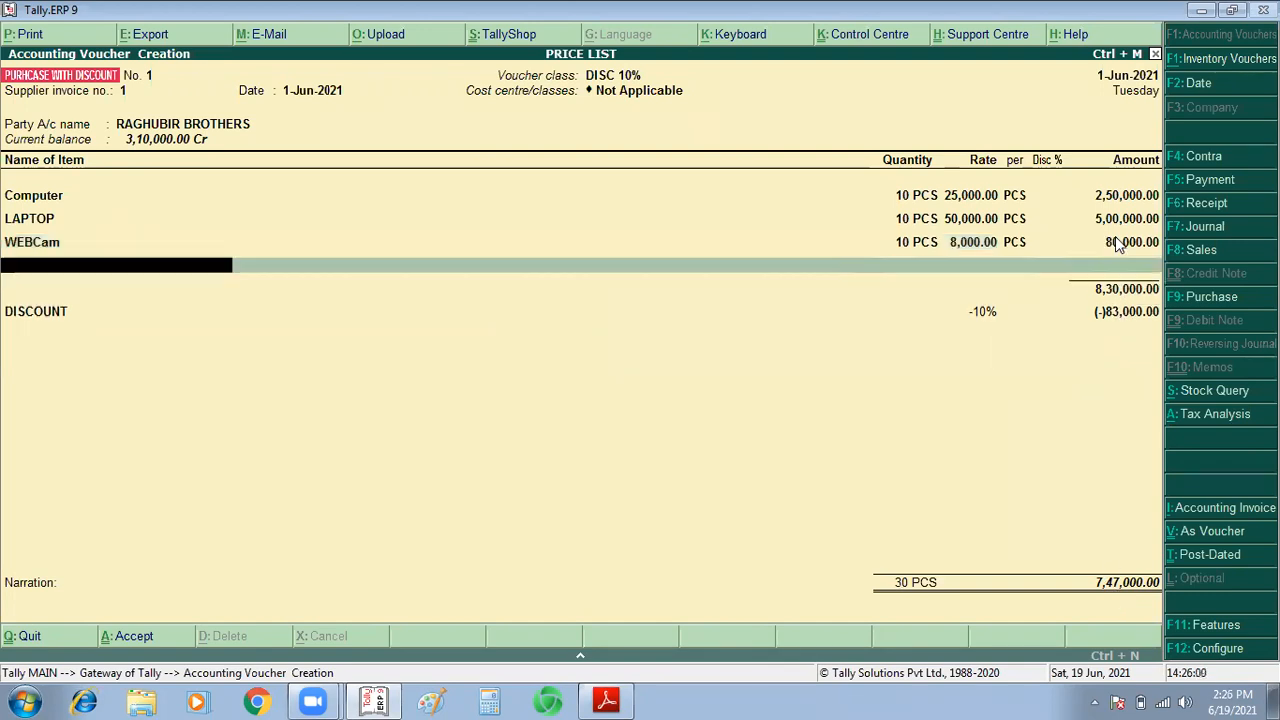
Step: Add the PENDRIVE item with 10 PCS at a rate of 2,000.00
key(Down)
key(Down)
key(Down)
key(Down)
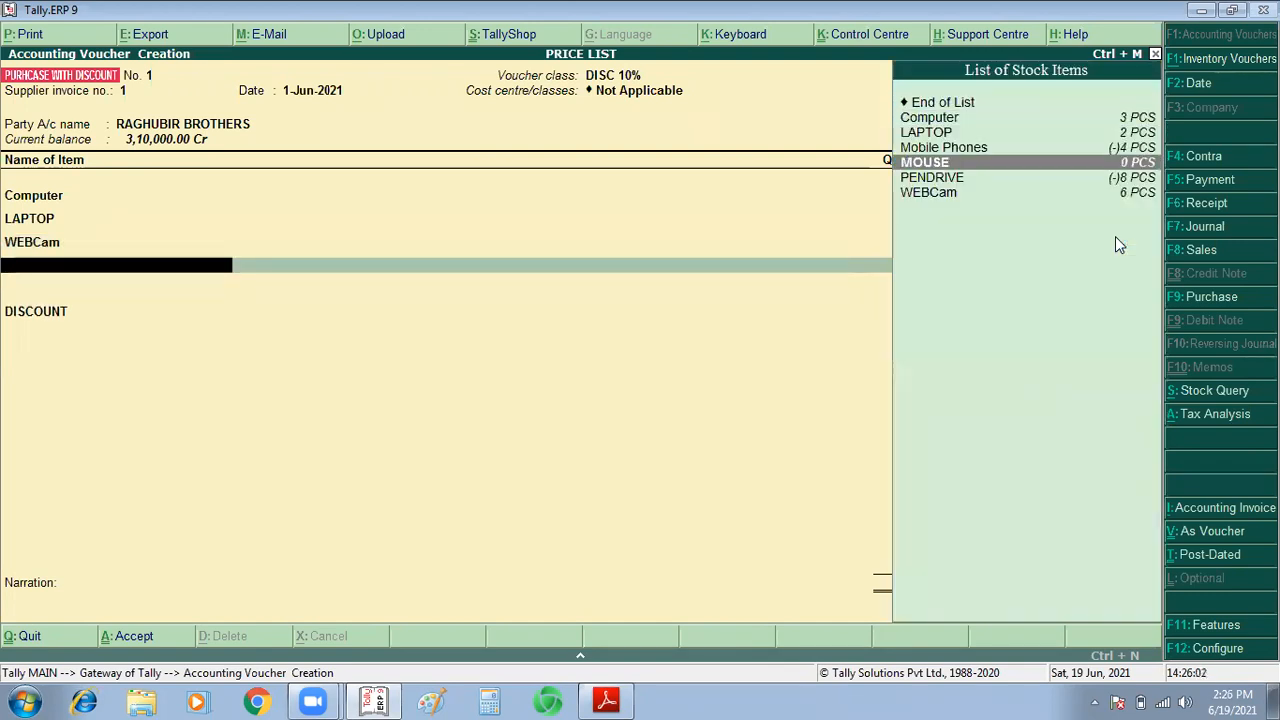
key(Return)
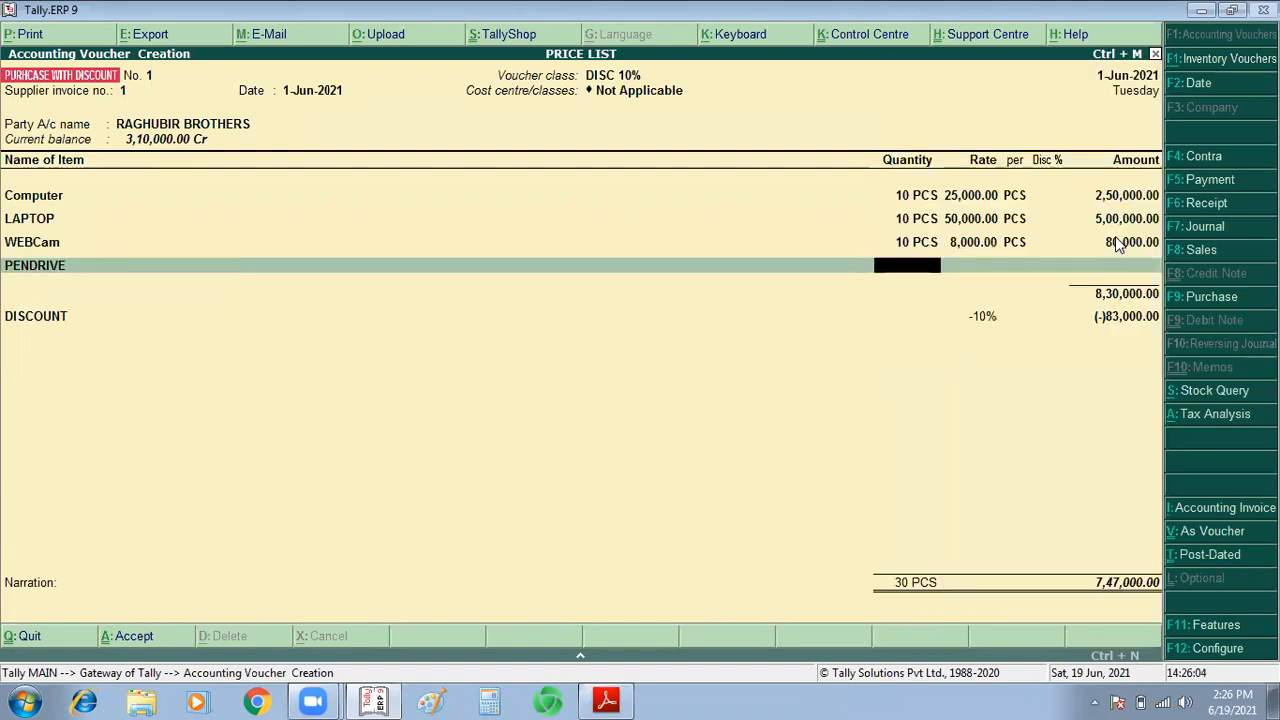
text(10)
key(Return)
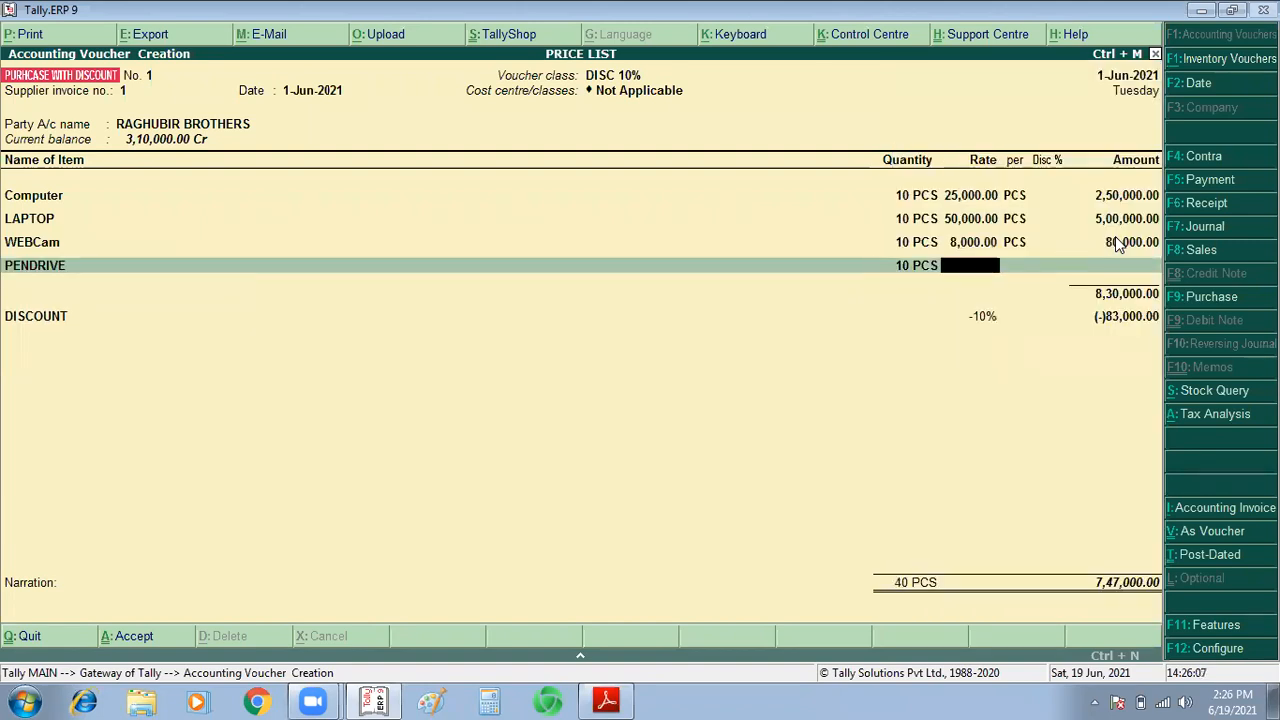
text(2000)
key(Return)
key(Return)
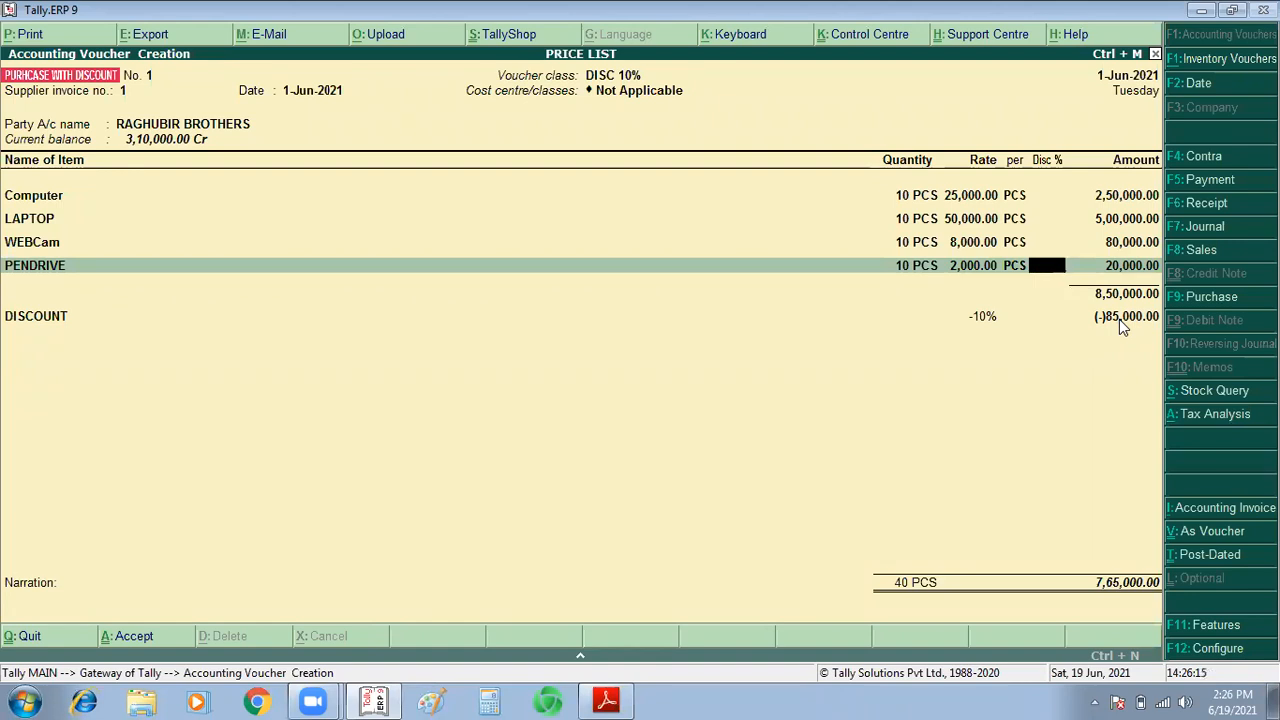
key(Return)
Step: Go back to the LAPTOP line and set its item discount to 2%
key(BackSpace)
key(BackSpace)
key(BackSpace)
key(BackSpace)
key(BackSpace)
key(BackSpace)
key(BackSpace)
key(BackSpace)
key(BackSpace)
key(BackSpace)
key(BackSpace)
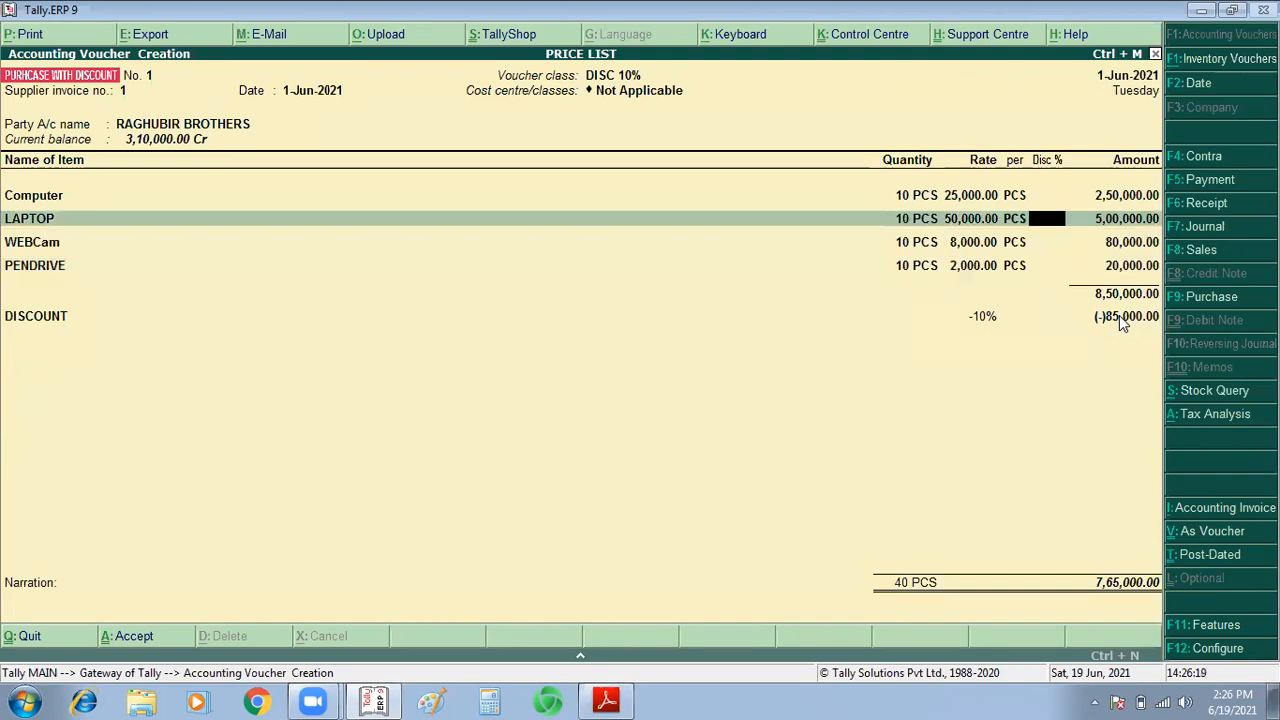
text(2)
key(Return)
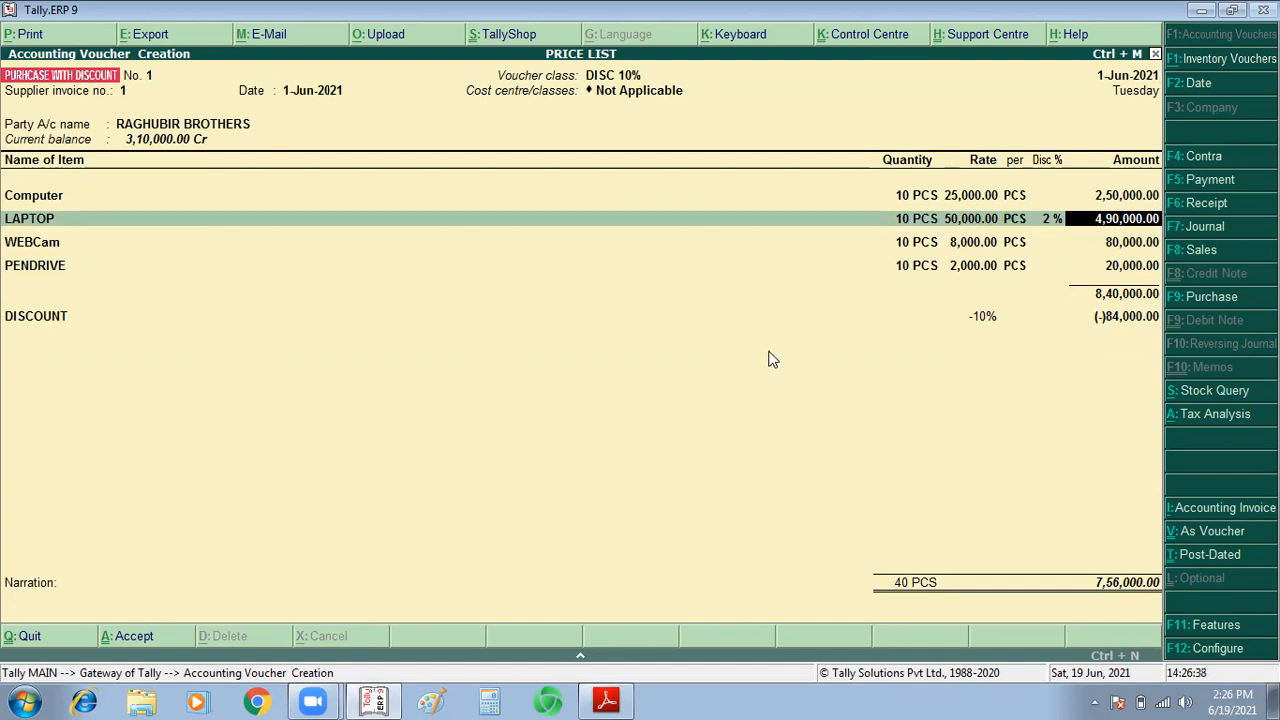
Step: Accept the remaining item, discount and narration entries and save the purchase voucher
key(Return)
key(Return)
key(Return)
key(Return)
key(Return)
key(Return)
key(Return)
key(Return)
key(Return)
key(Return)
key(Return)
key(Return)
key(Return)
key(Return)
key(Return)
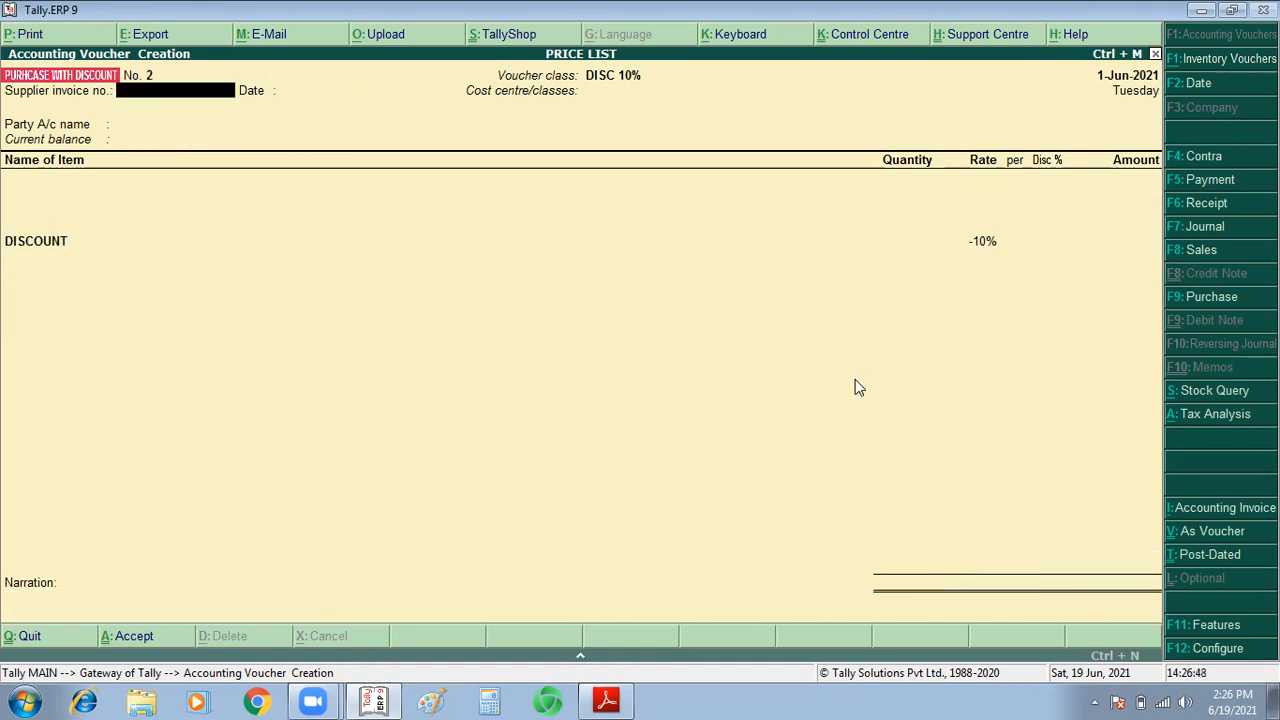
Step: Leave voucher entry and open the voucher type selection for alteration under Accounts Info
key(F8)
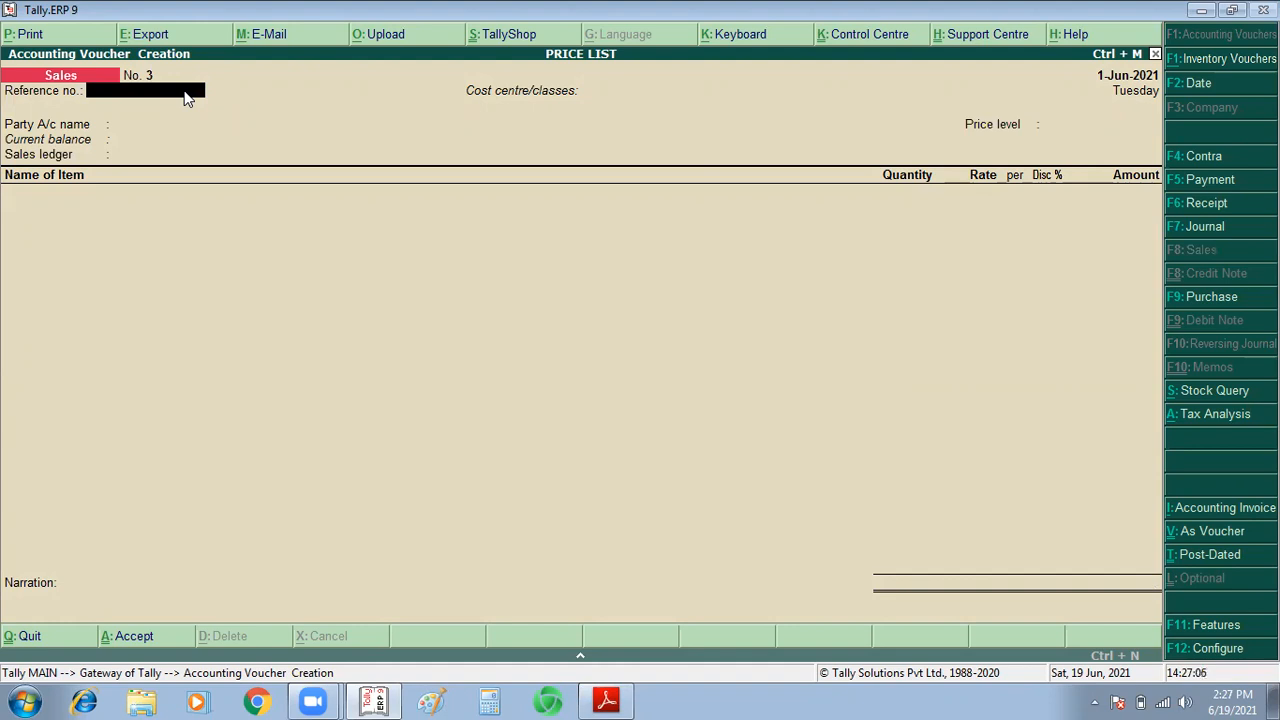
key(Escape)
key(Up)
key(Up)
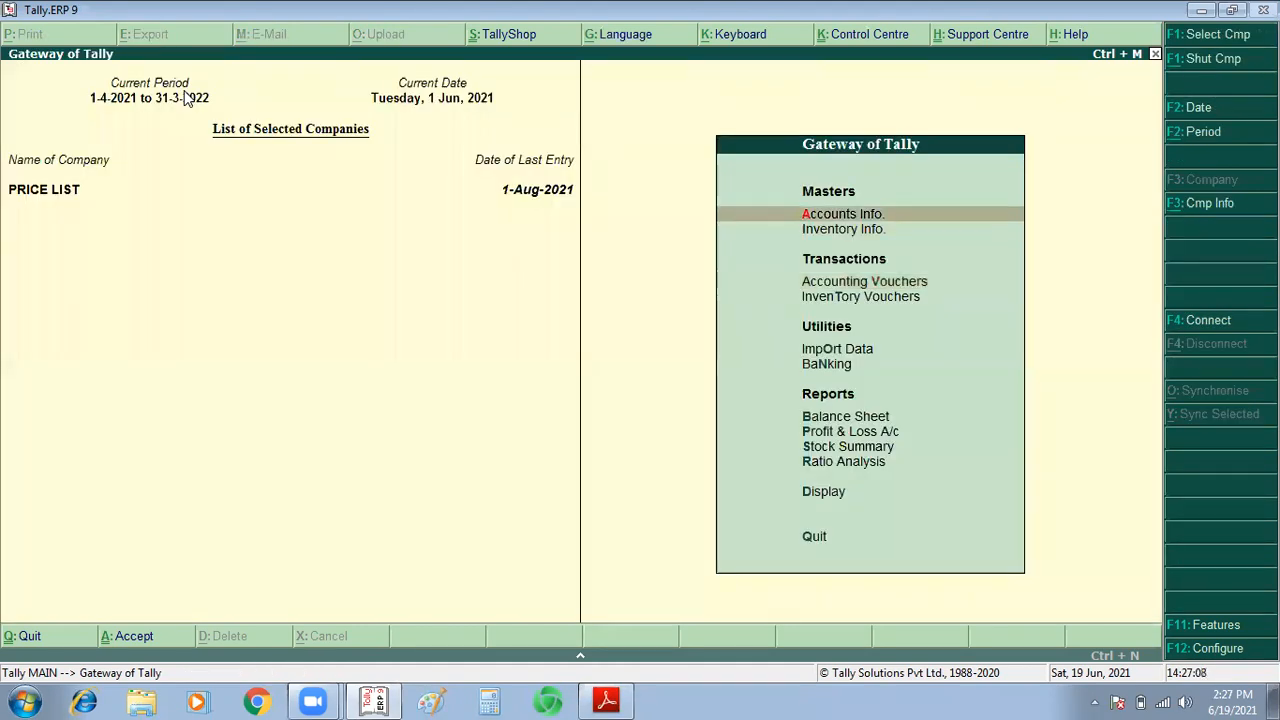
key(Return)
key(Down)
key(Down)
key(Down)
key(Down)
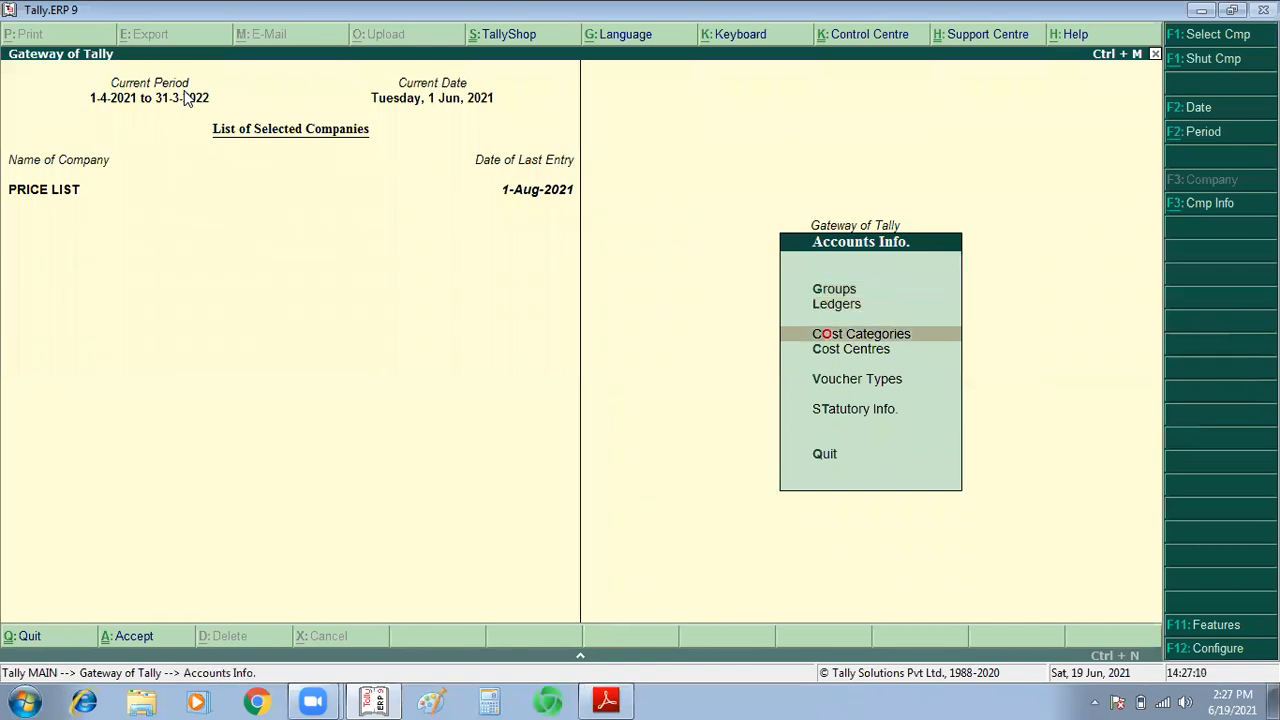
key(Return)
key(Down)
key(Down)
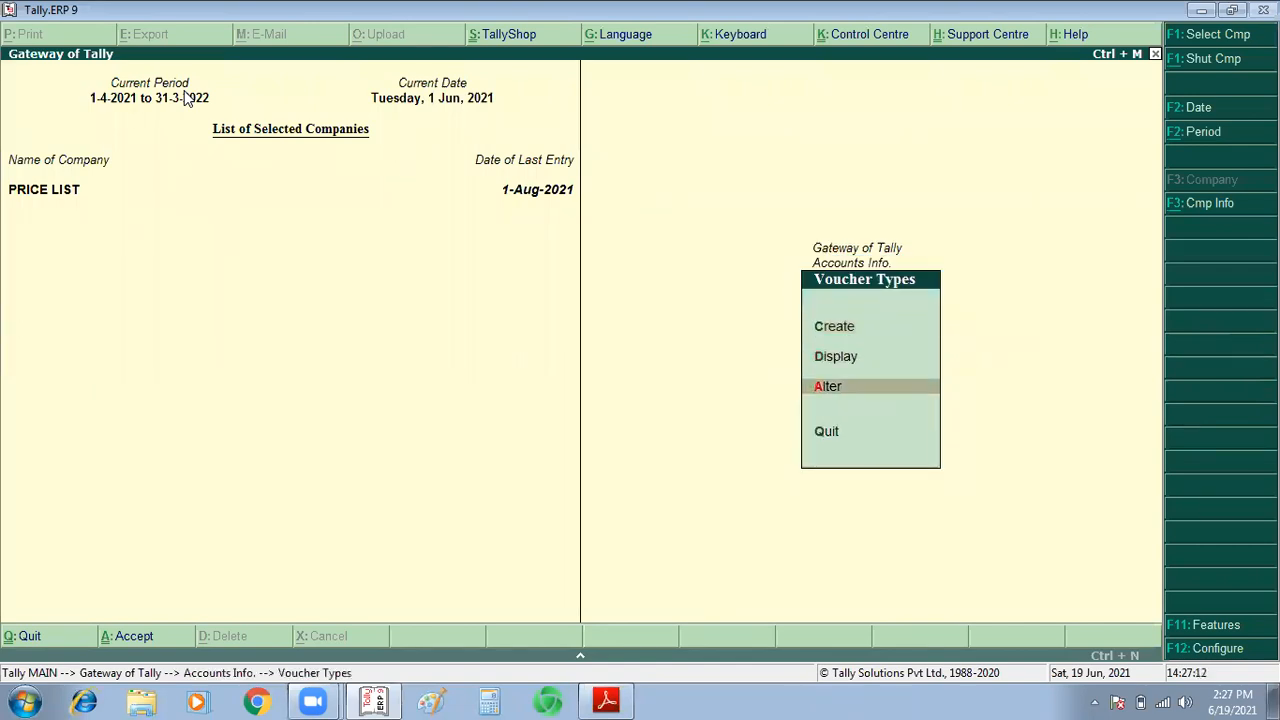
key(Return)
Step: Open the PURHCASE WITH DISCOUNT voucher type, review the settings of its DISC 10% class, and return to Accounts Info
text(PU)
key(Down)
key(Down)
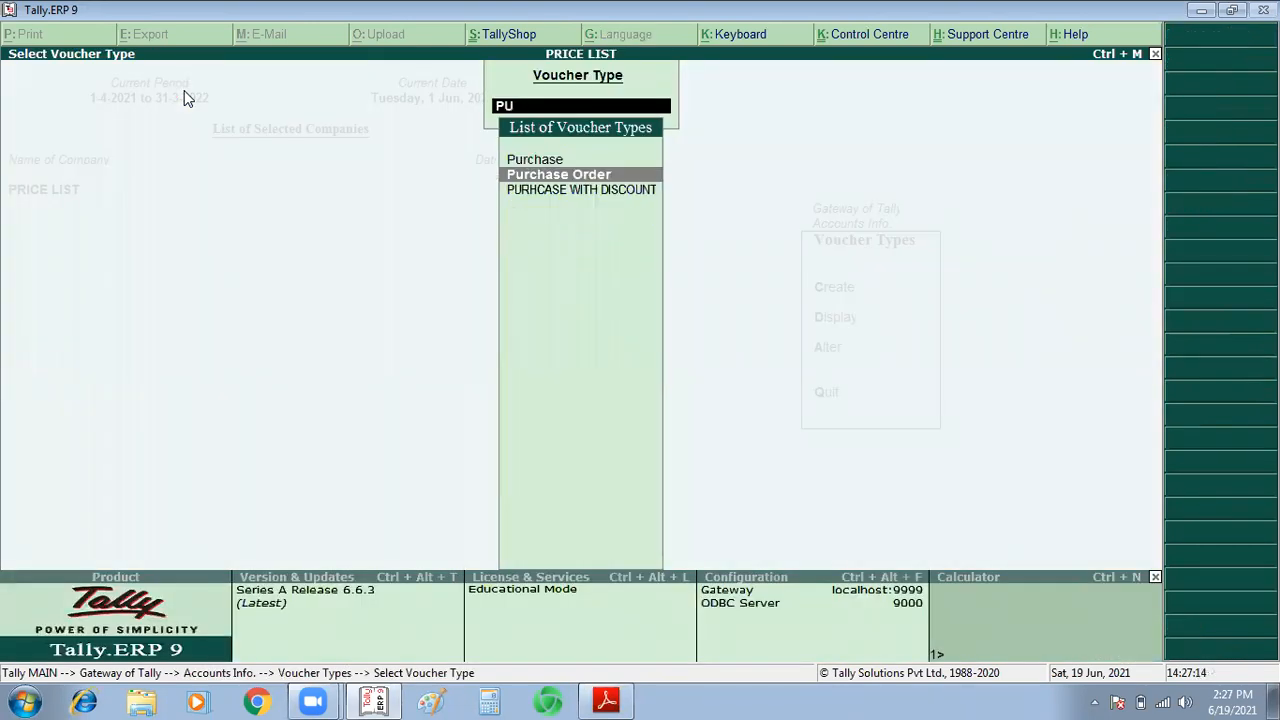
key(Return)
key(Return)
key(Return)
key(Return)
key(Return)
key(Return)
key(Return)
key(Return)
key(Return)
key(Return)
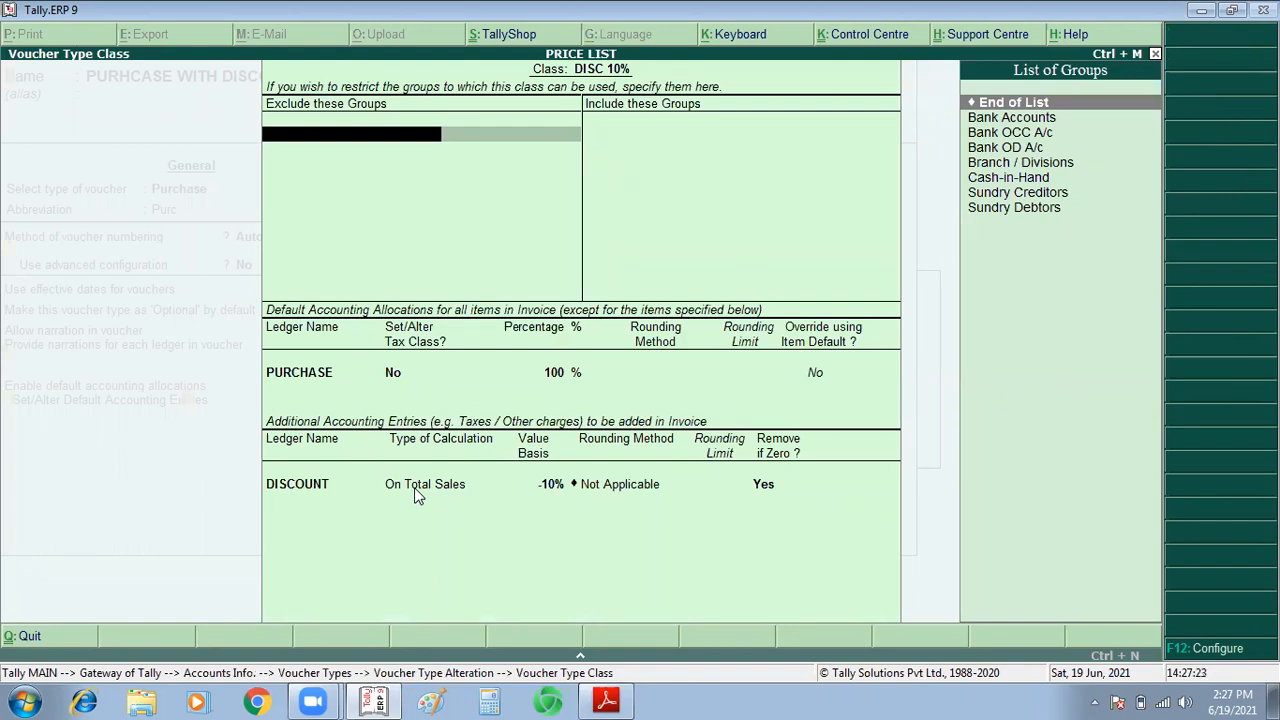
key(Escape)
key(Escape)
key(Escape)
key(Return)
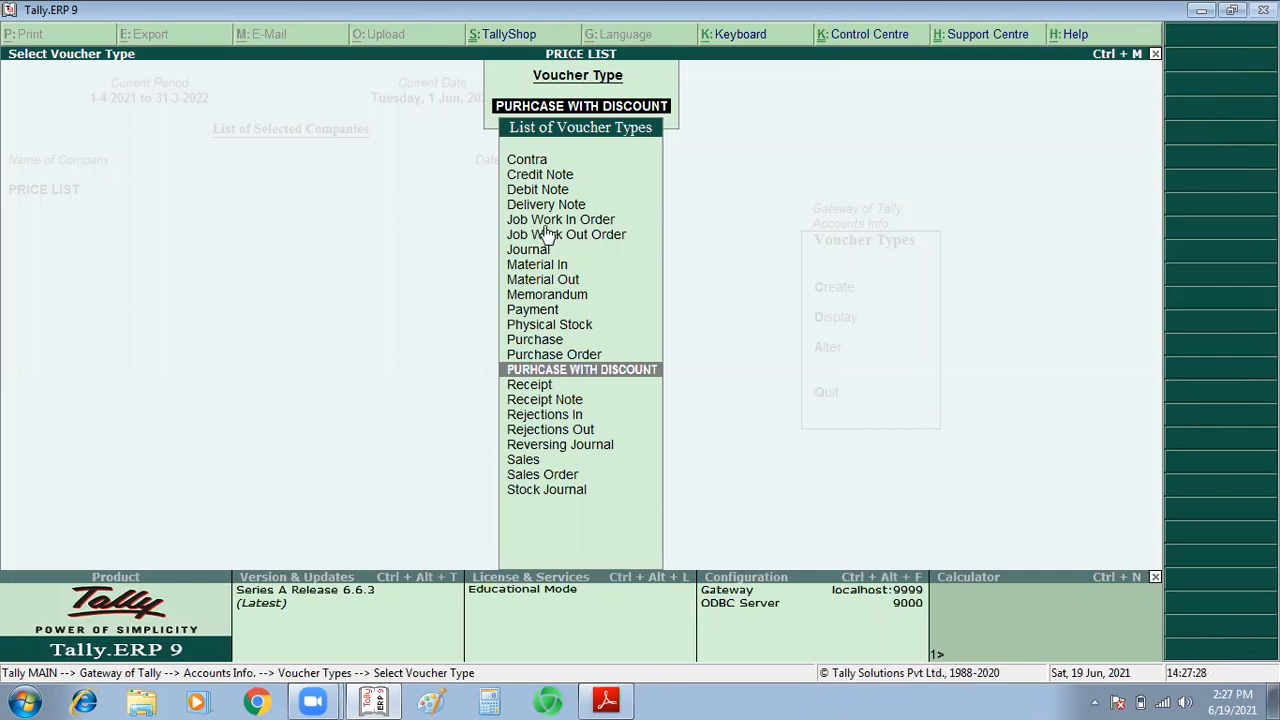
key(Escape)
key(Escape)
key(Escape)
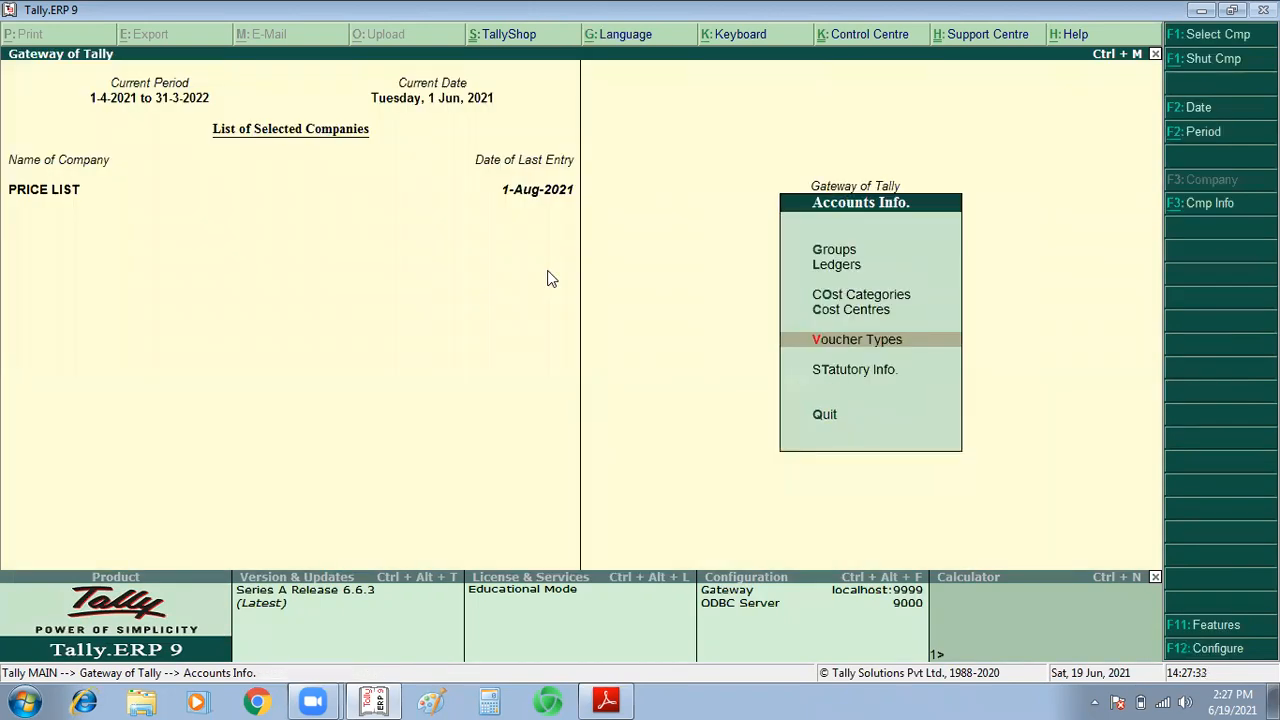
Step: Open Voucher Types again and choose to alter an existing voucher type
key(Return)
key(Down)
key(Down)
key(Down)
key(Down)
key(Return)
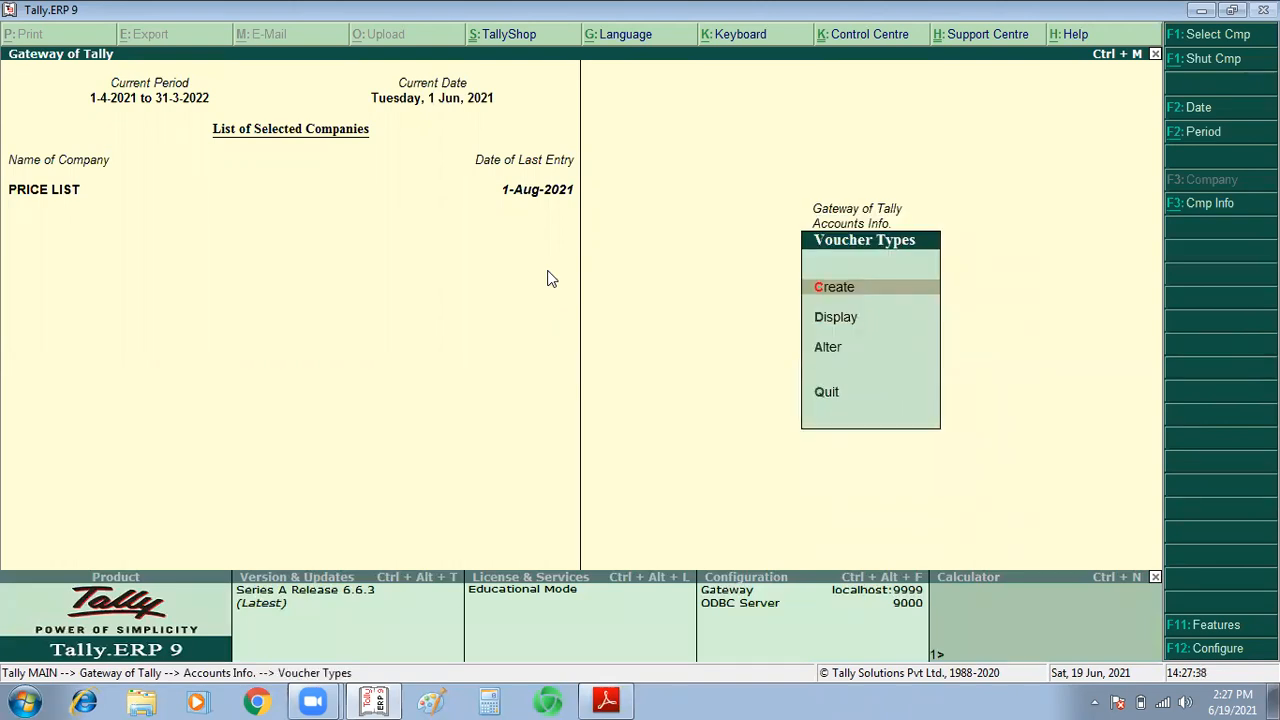
key(Down)
key(Down)
key(Return)
Step: Look through the whole list of voucher types available for alteration
key(Down)
key(Down)
key(Down)
key(Down)
key(Down)
key(Down)
key(Down)
key(Down)
key(Down)
key(Down)
key(Down)
key(Down)
key(Down)
key(Down)
key(Down)
key(Down)
key(Down)
key(Down)
key(Down)
key(Down)
key(Up)
key(Up)
key(Up)
key(Up)
key(Up)
key(Up)
key(Up)
key(Up)
key(Up)
key(Up)
key(Up)
key(Up)
key(Up)
key(Up)
key(Up)
key(Up)
key(Up)
key(Up)
key(Up)
key(Up)
key(Up)
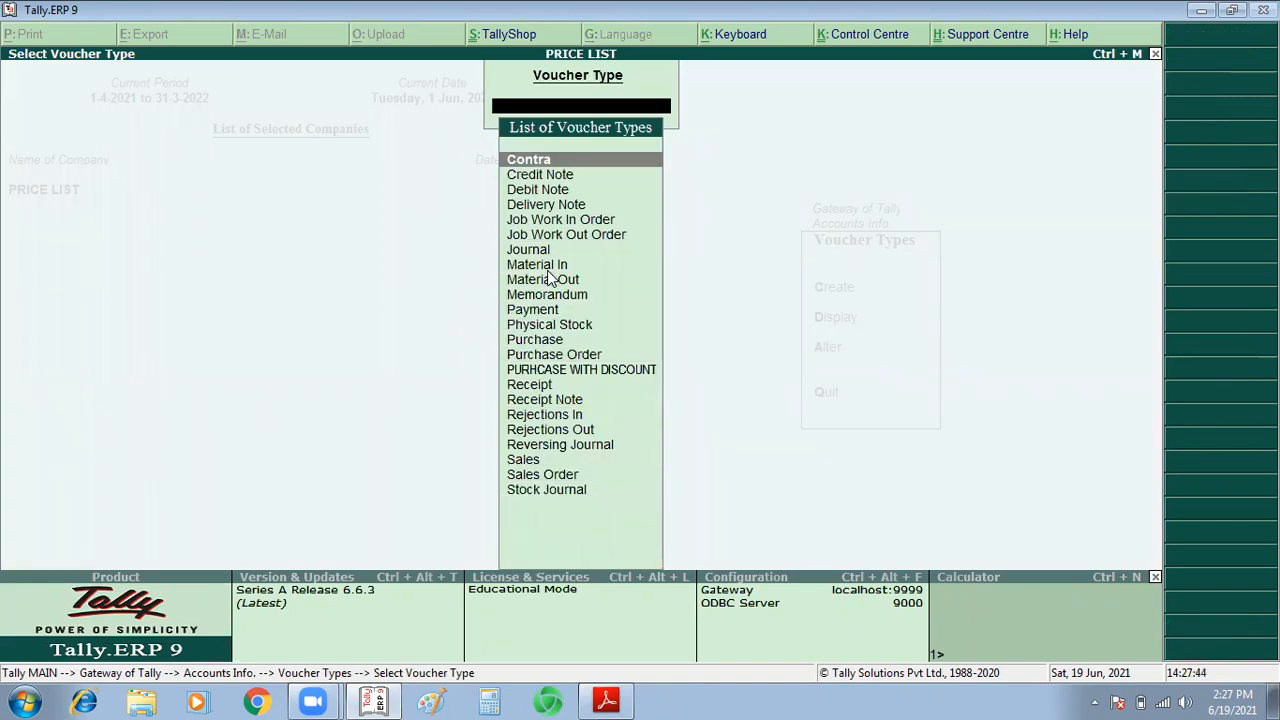
Step: Open the standard Purchase voucher type for alteration
key(Down)
key(Down)
key(Down)
key(Down)
key(Down)
key(Down)
key(Down)
key(Down)
key(Down)
key(Down)
key(Down)
key(Down)
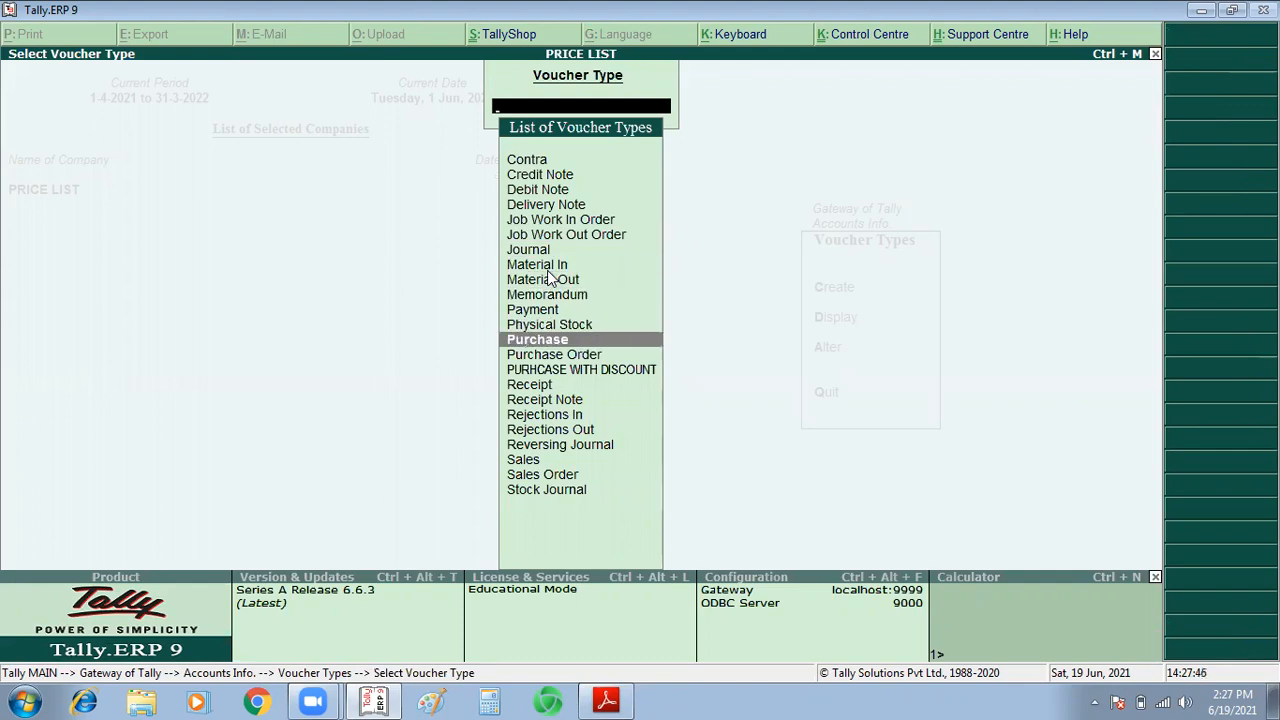
key(Return)
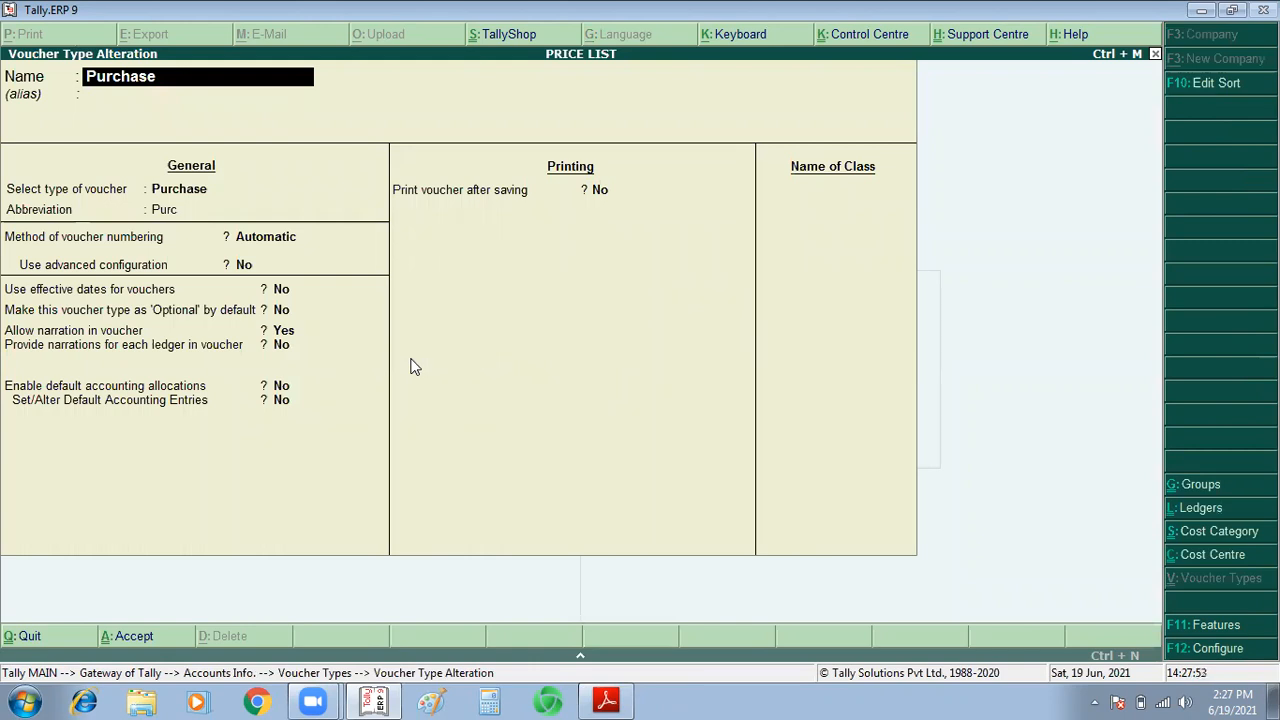
Step: Leave the standard Purchase voucher type unaltered and return to the Voucher Types menu
key(Escape)
key(y)
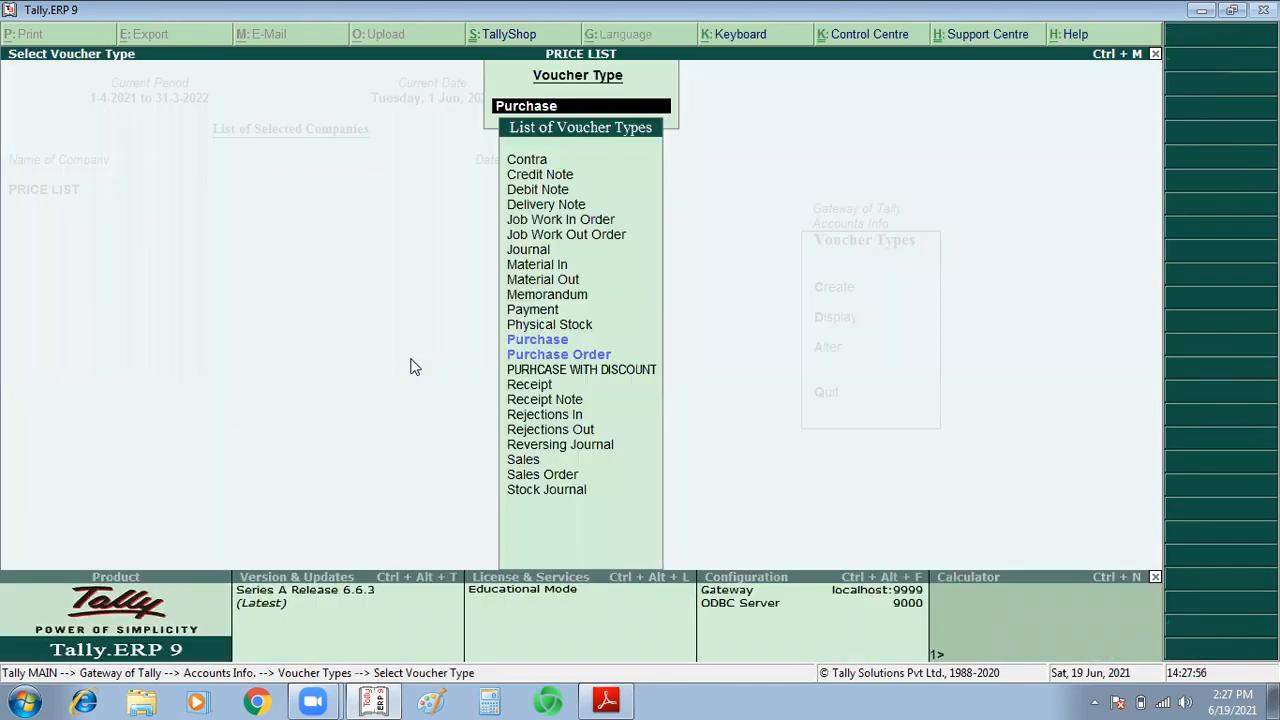
key(Escape)
key(Down)
key(Down)
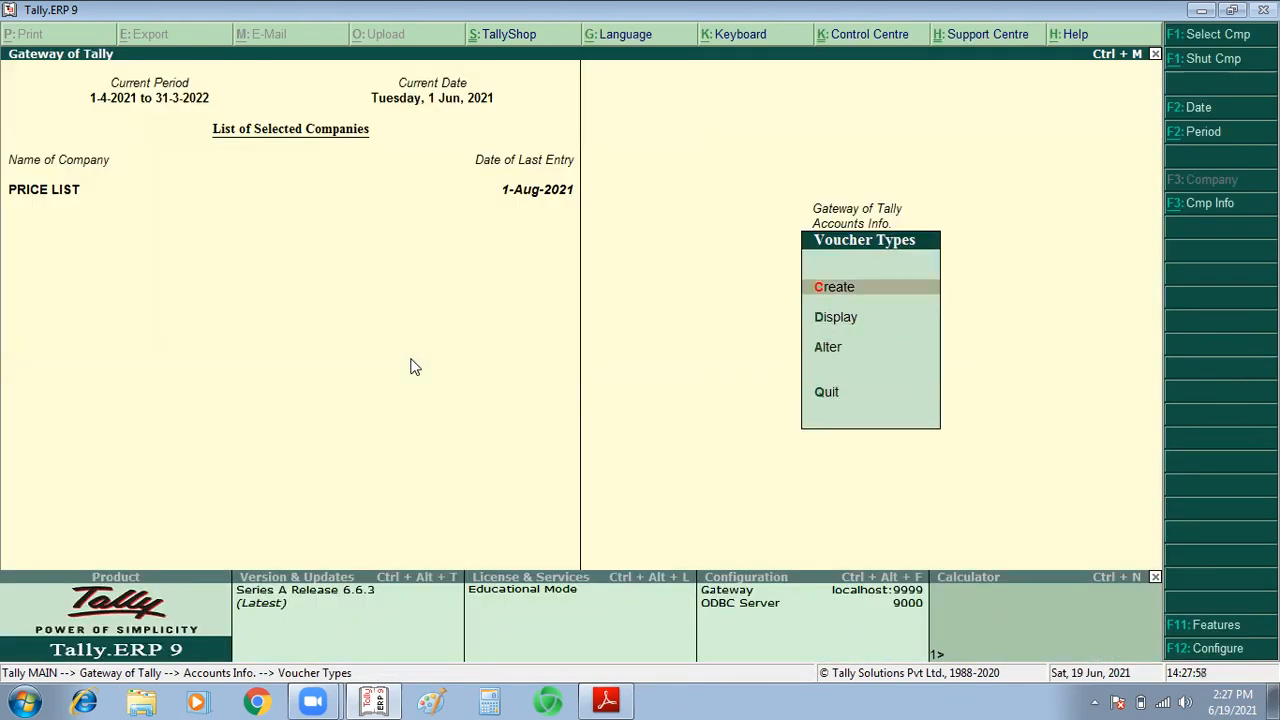
Step: Start a new voucher type named SALES WITH DISCOUNT without an alias
key(Return)
text(SALES)
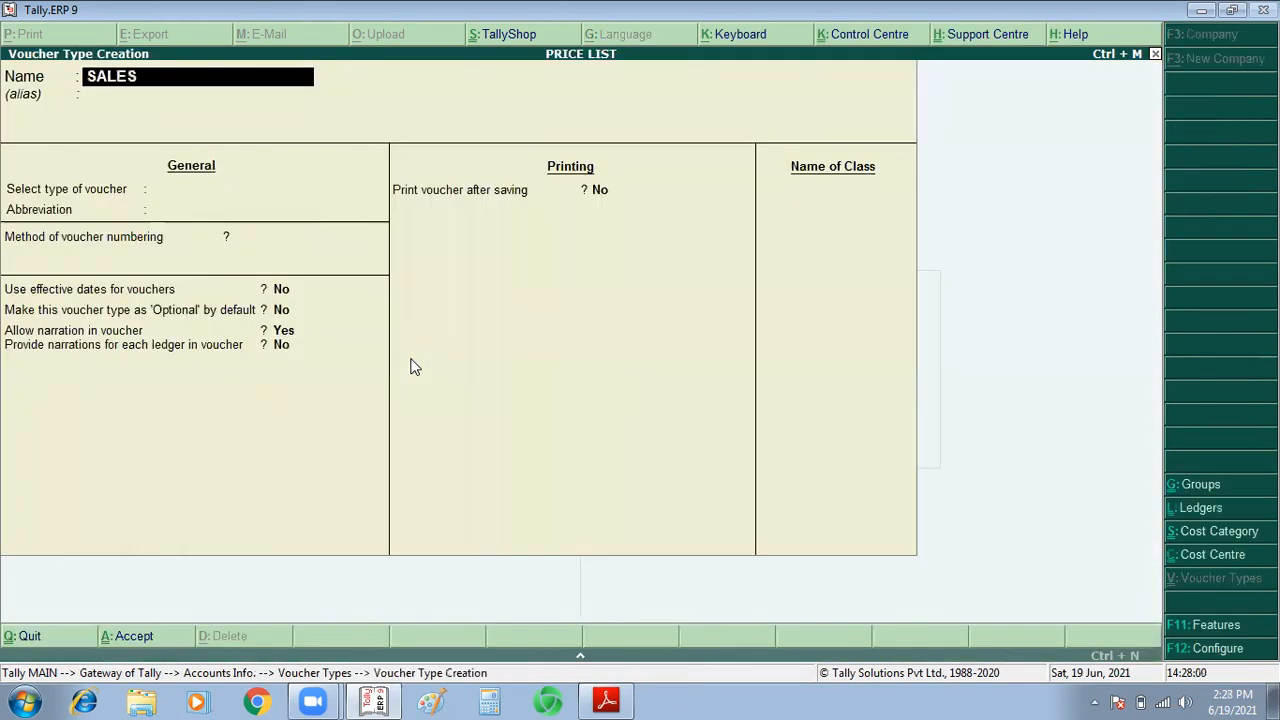
text( WITH DISCOUNT)
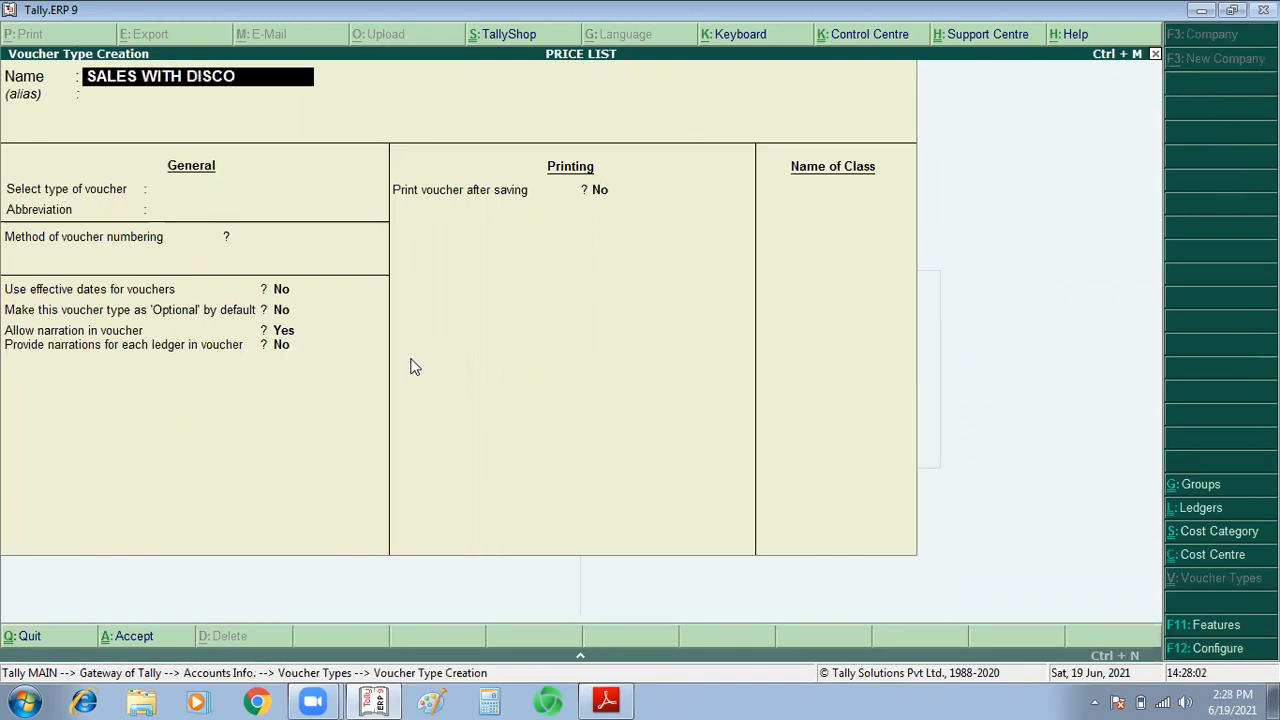
key(Return)
key(Return)
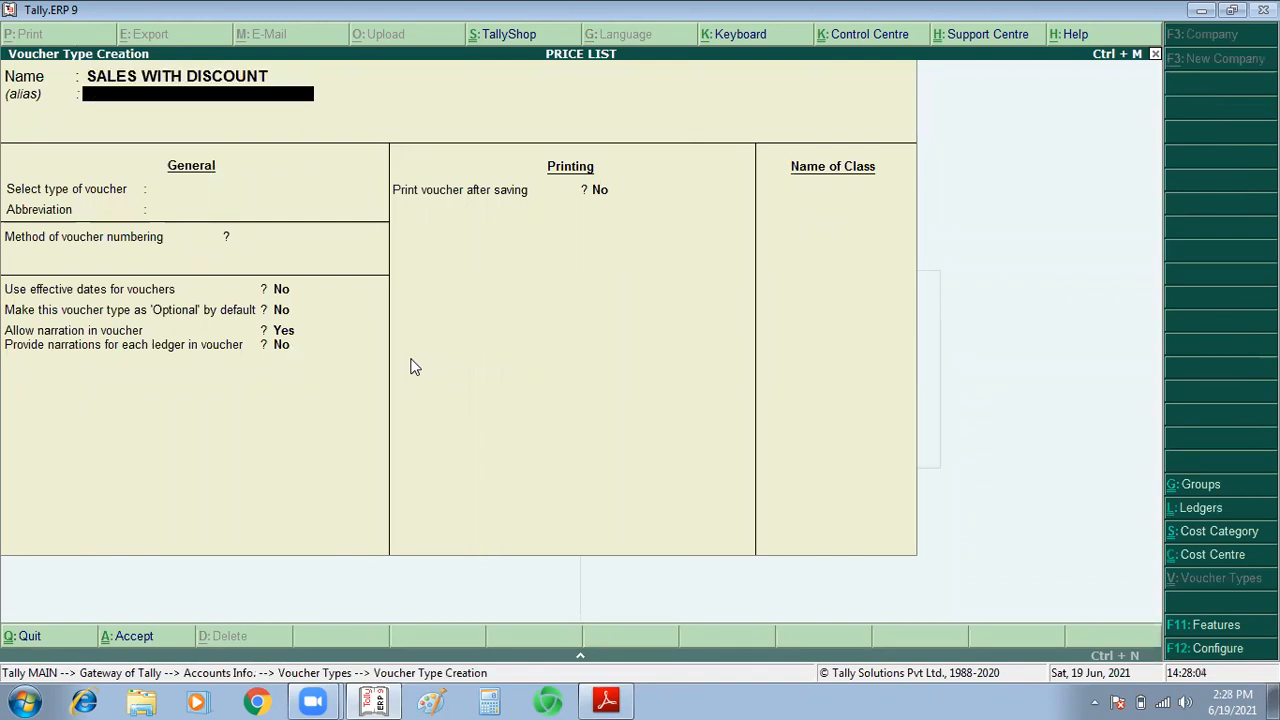
Step: Set the voucher's base type to Sales with abbreviation Sale and automatic numbering, keeping the other general and printing defaults
text(SA)
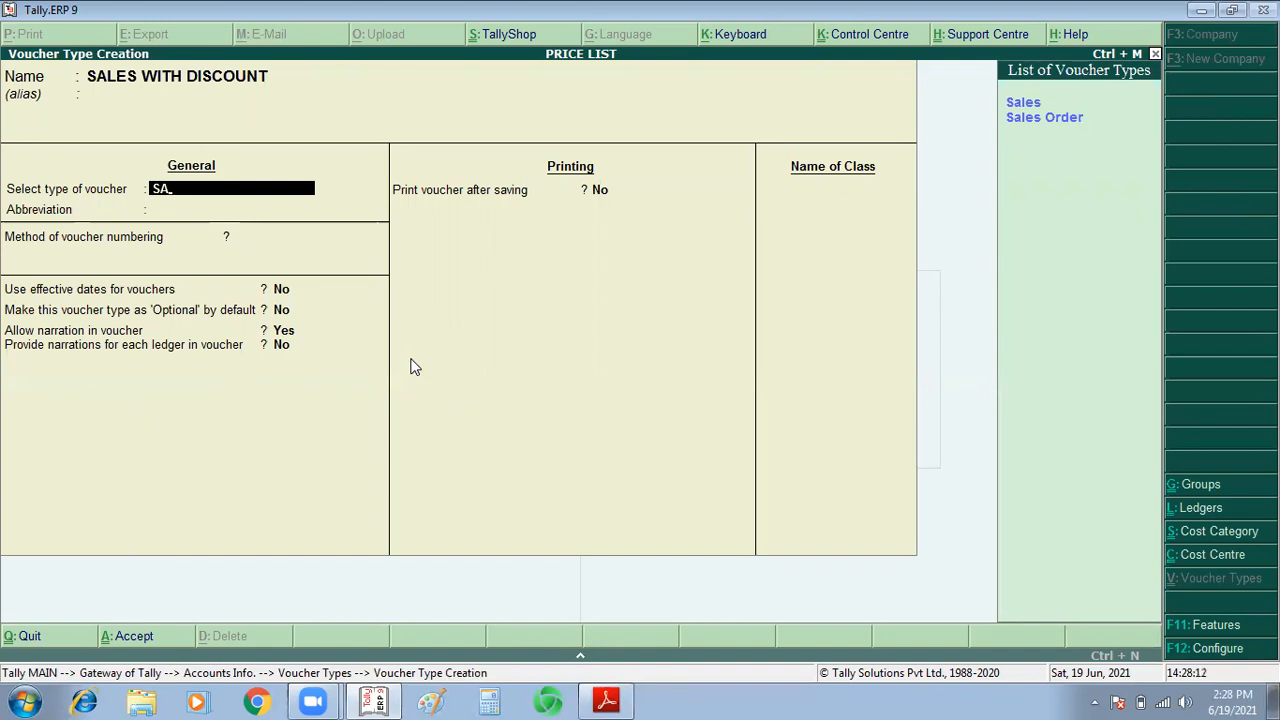
key(Return)
key(Return)
key(Return)
key(Return)
key(Return)
key(Return)
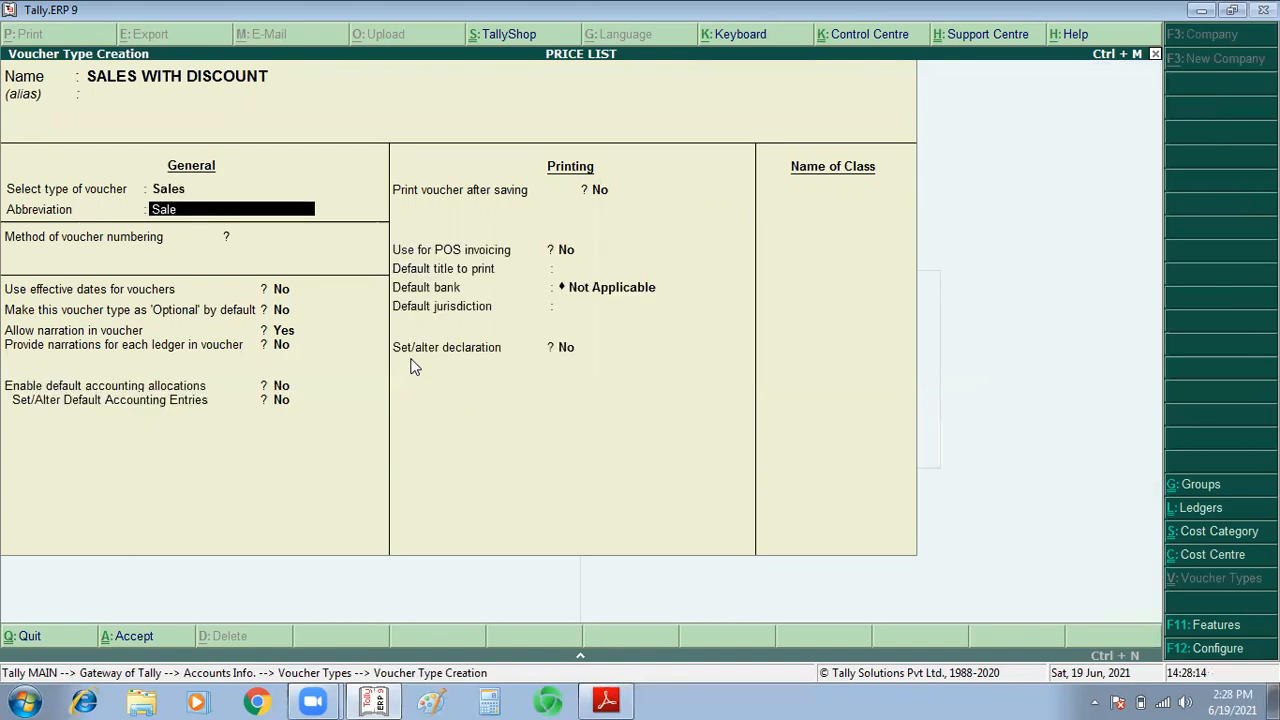
key(Return)
key(Return)
key(Return)
key(Return)
key(Return)
key(Return)
key(Return)
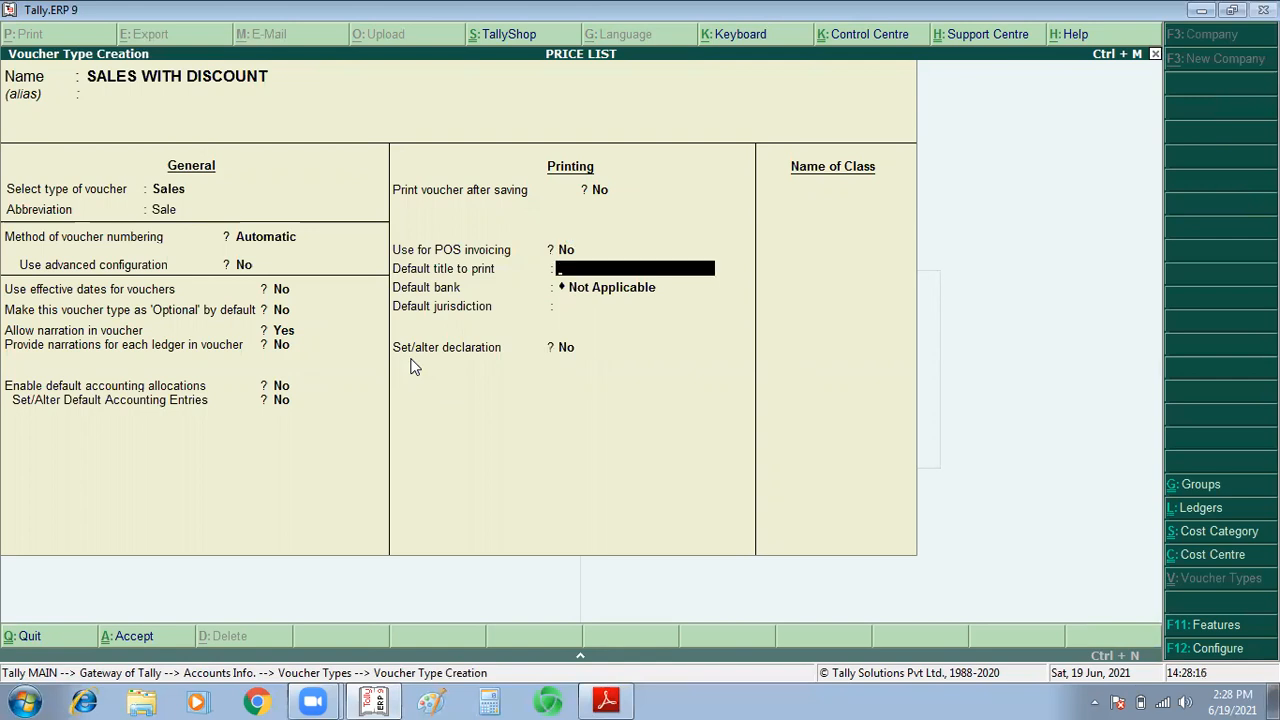
Step: Add a DISCOUNT 20% class without group restrictions and allocate all invoice items 100% to the Sales ledger
text(DISCOUNT)
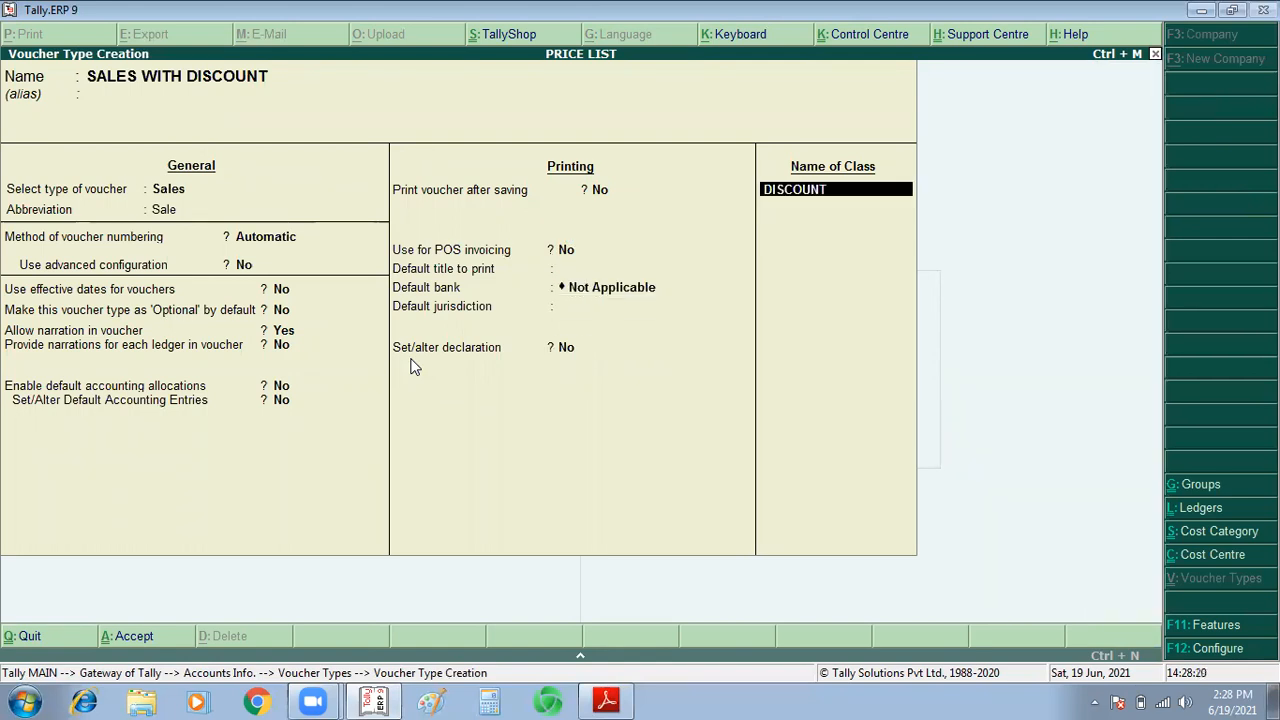
text( 20%)
key(Return)
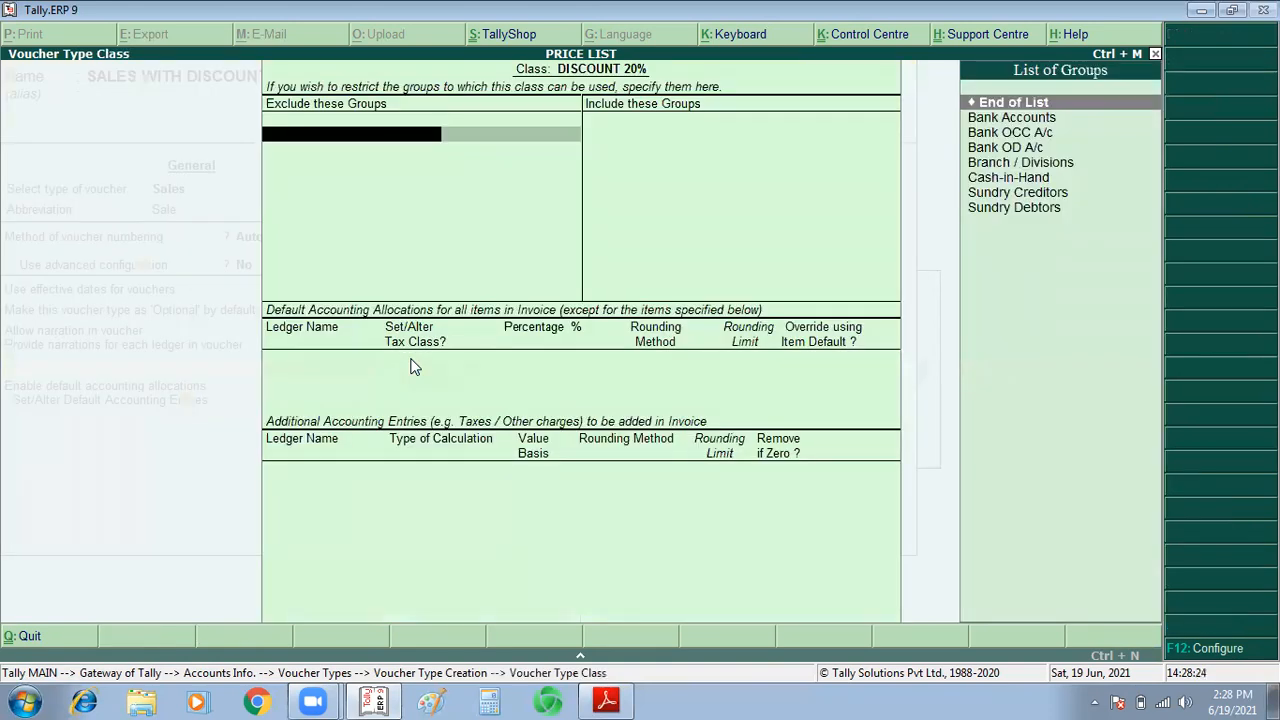
key(Return)
key(Return)
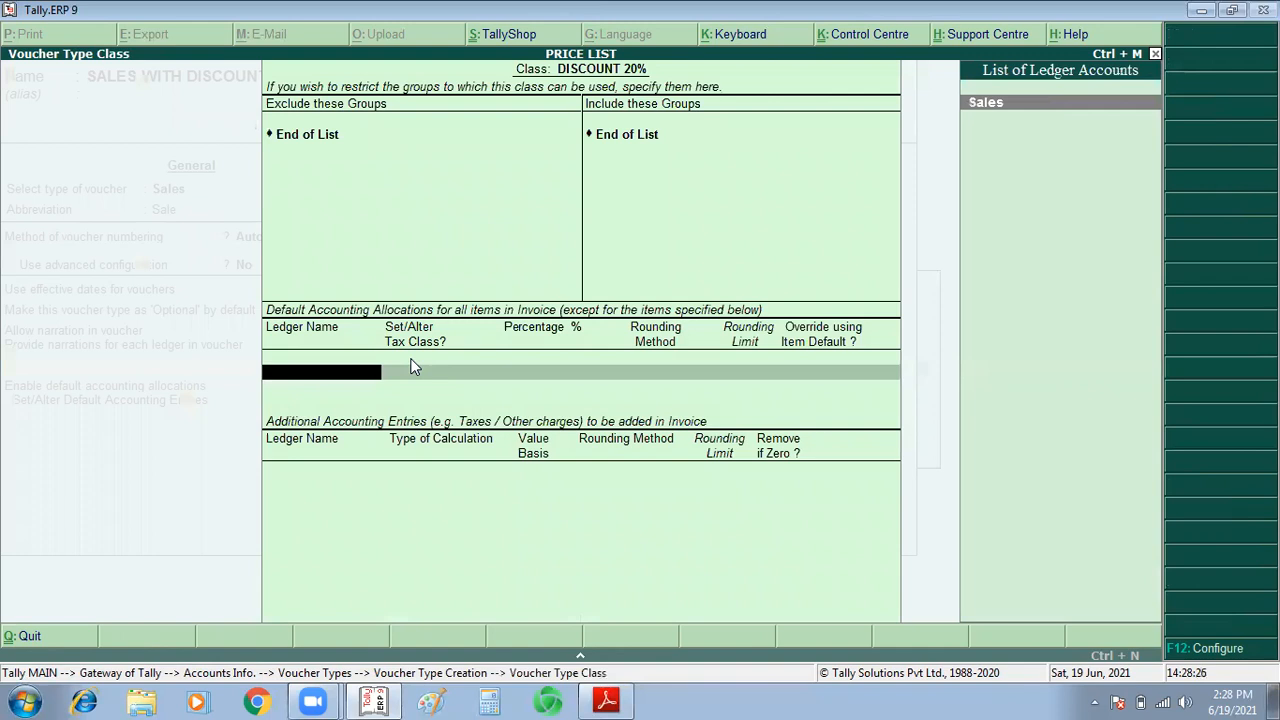
key(Return)
key(Return)
key(Return)
key(Return)
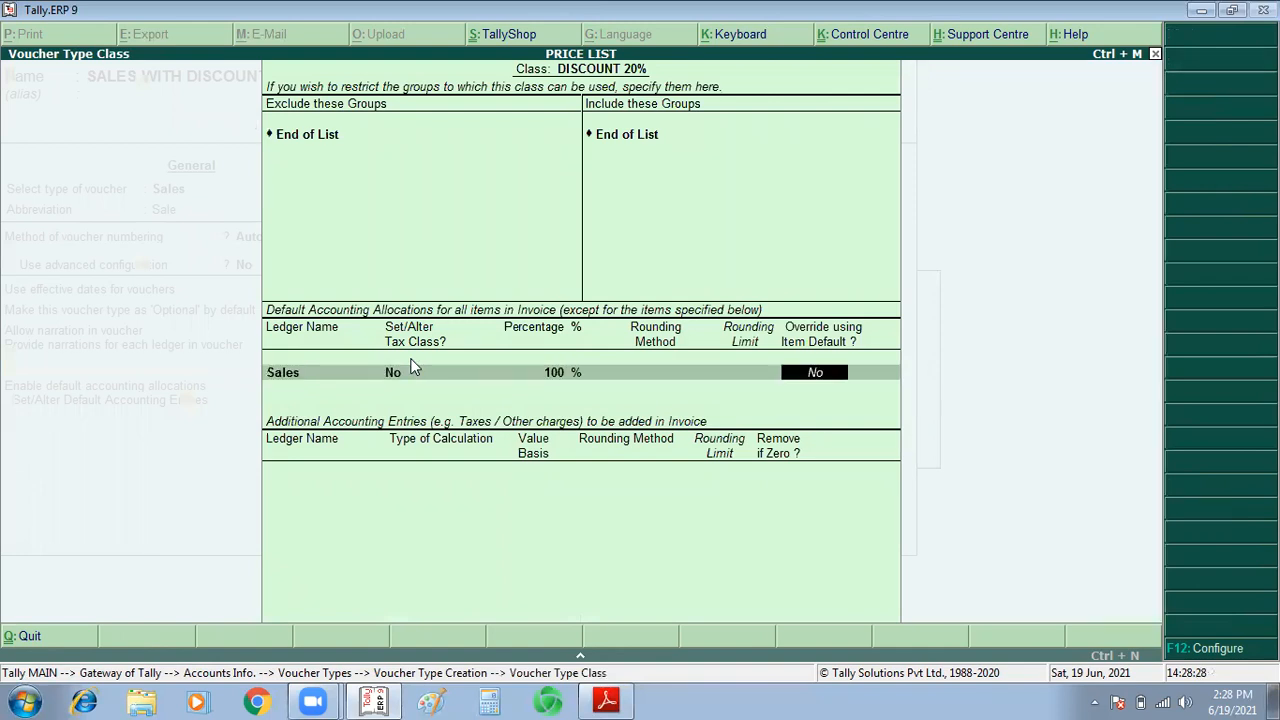
Step: Add the DISCOUNT ledger as an additional accounting entry of the class, calculated On Total Sales
text(D)
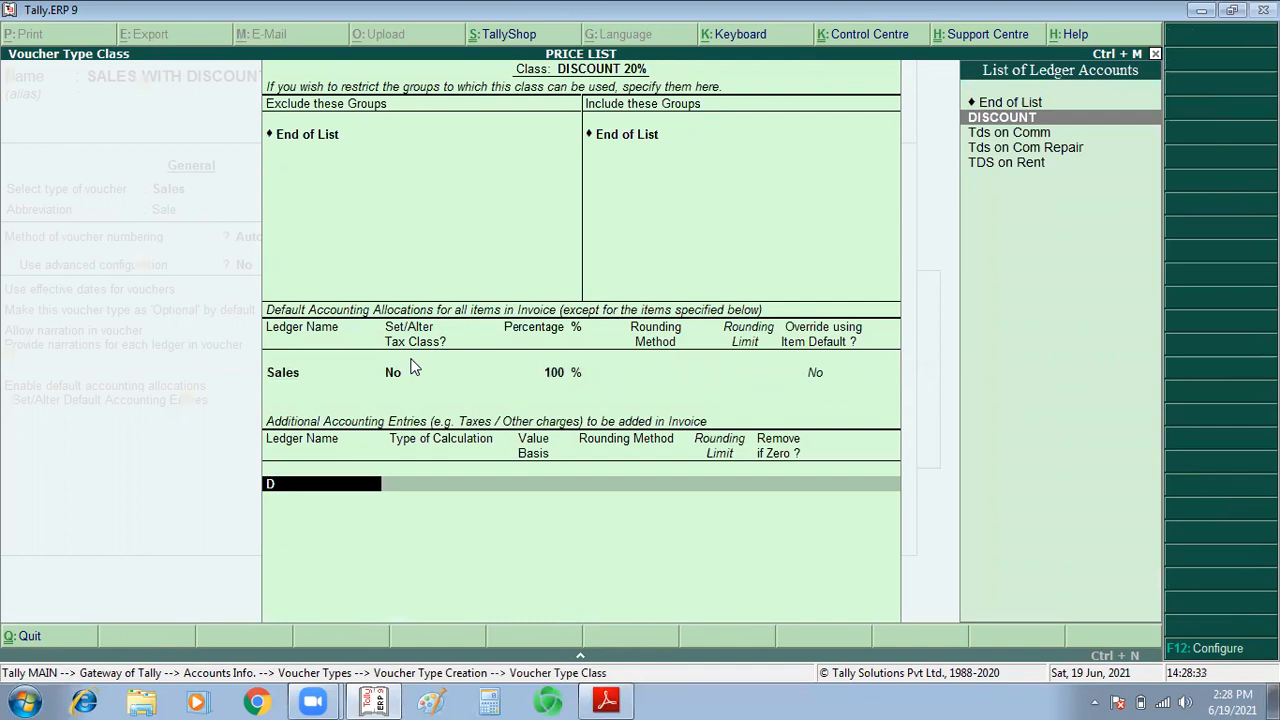
key(Return)
key(Down)
key(Down)
key(Down)
key(Down)
key(Down)
key(Down)
key(Down)
key(Down)
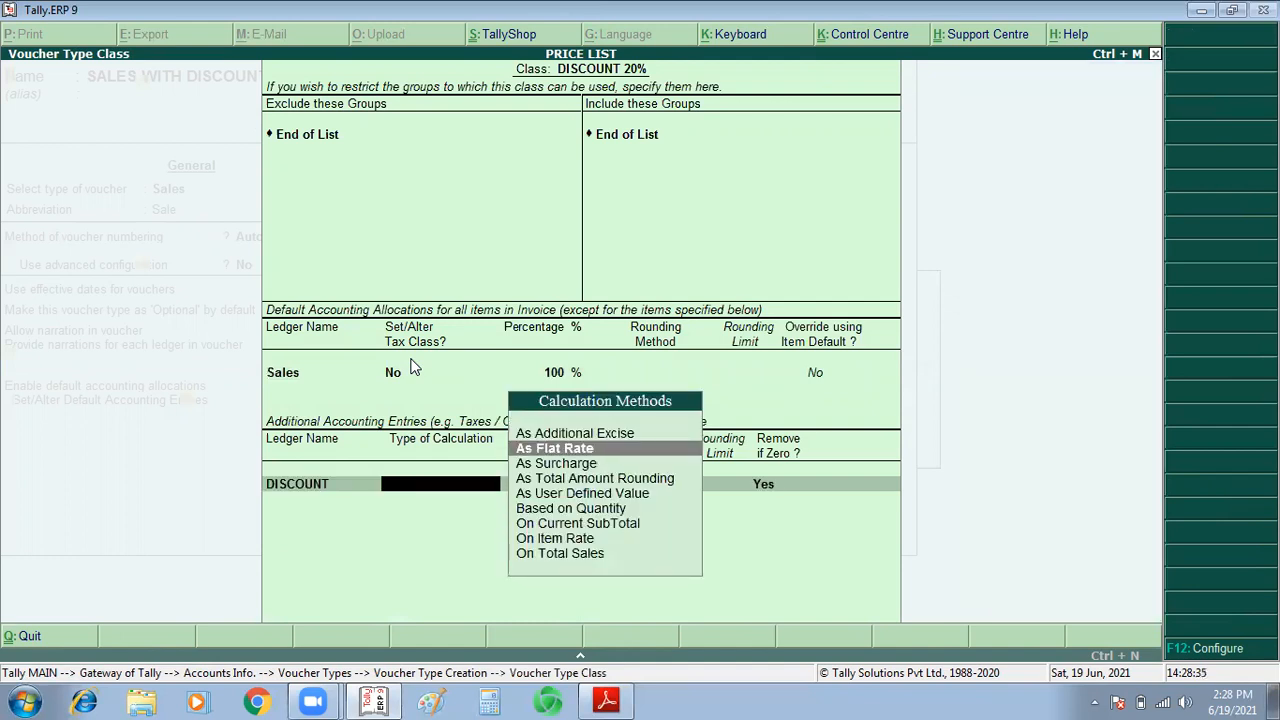
key(Return)
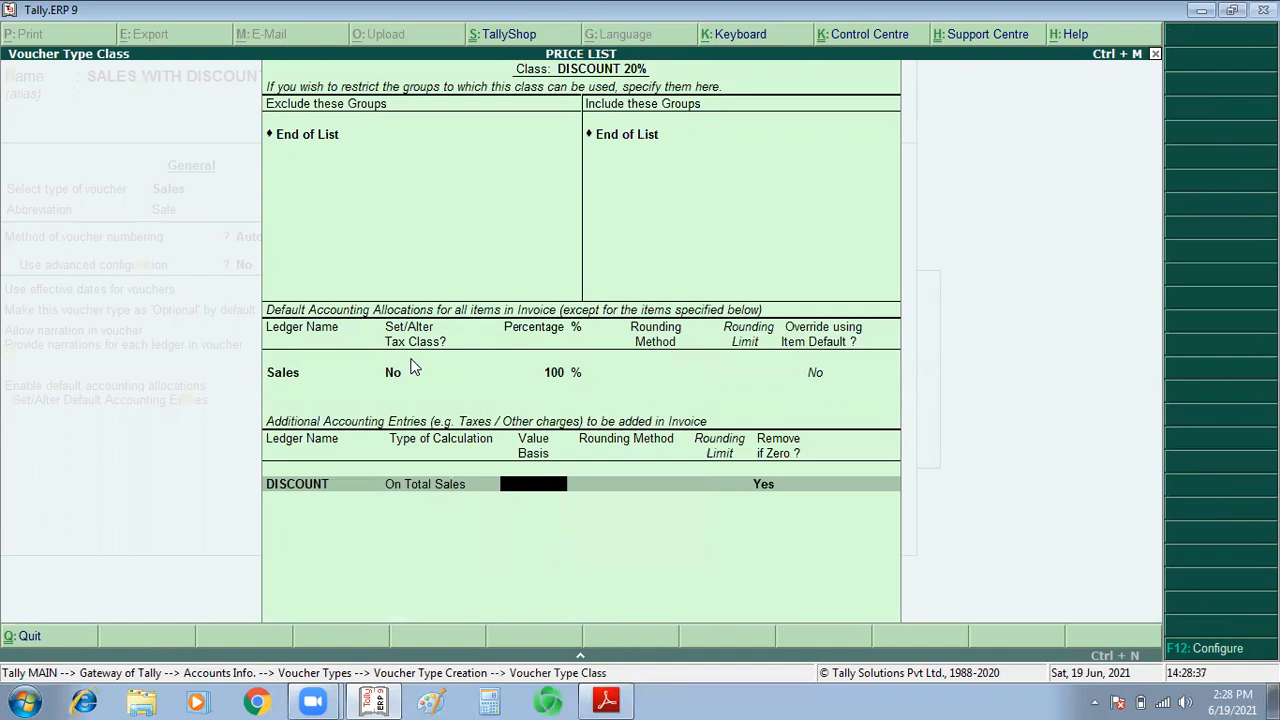
Step: Set the discount's value basis to -20%, then save the class and the SALES WITH DISCOUNT voucher type
text(-10)
key(BackSpace)
key(BackSpace)
key(BackSpace)
text(-20%)
key(Return)
key(Return)
key(Return)
key(Return)
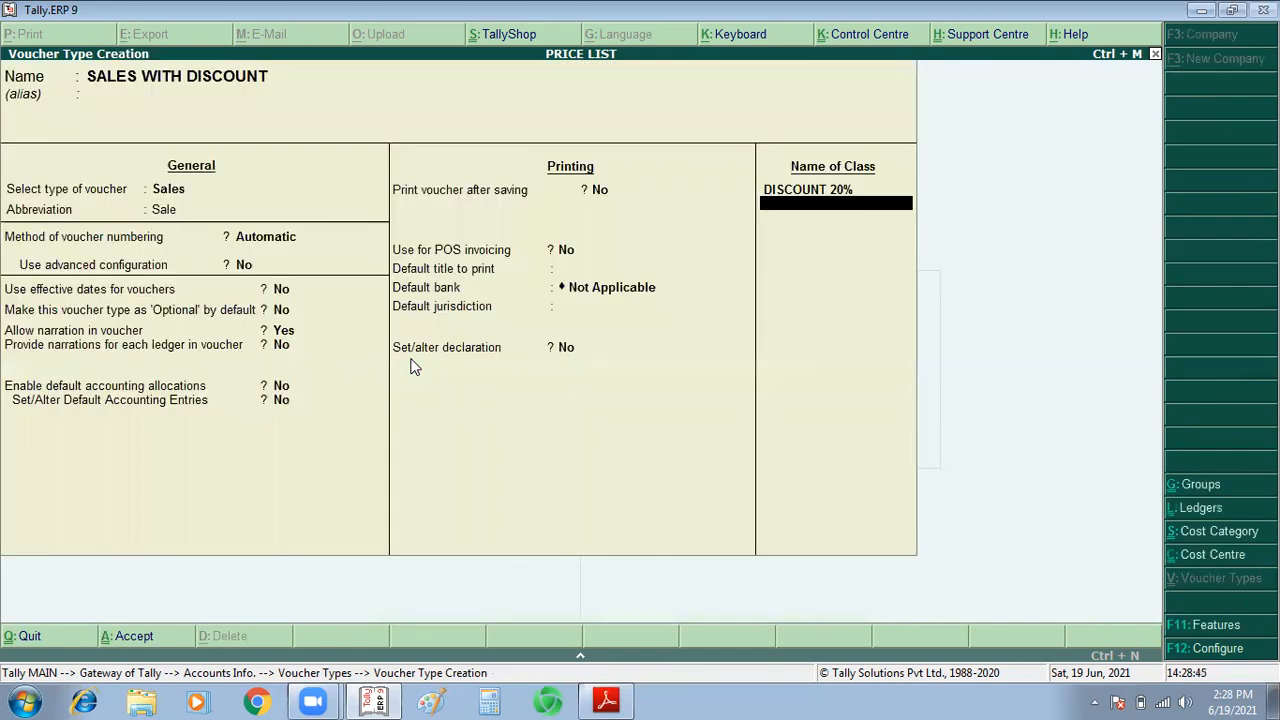
key(Return)
key(Return)
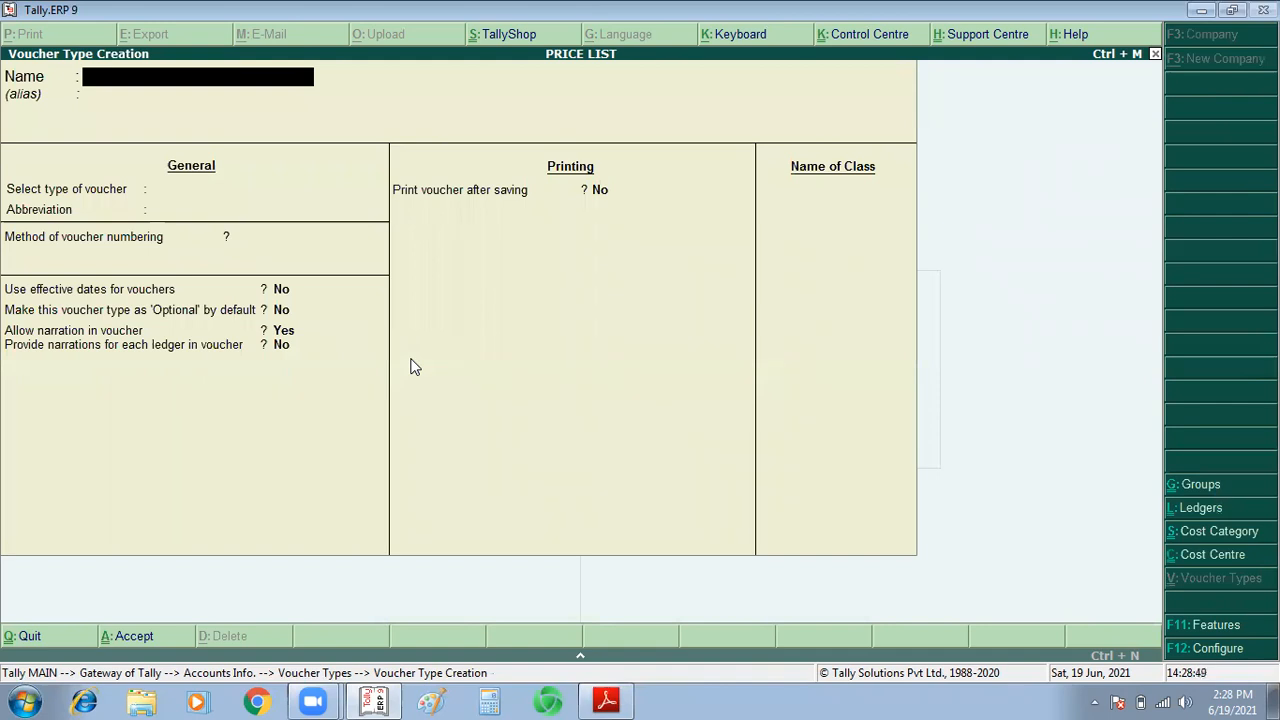
Step: Leave voucher type creation, return to Gateway of Tally and open Inventory Vouchers
key(Escape)
key(Escape)
key(Down)
key(Escape)
key(Down)
key(Down)
key(Down)
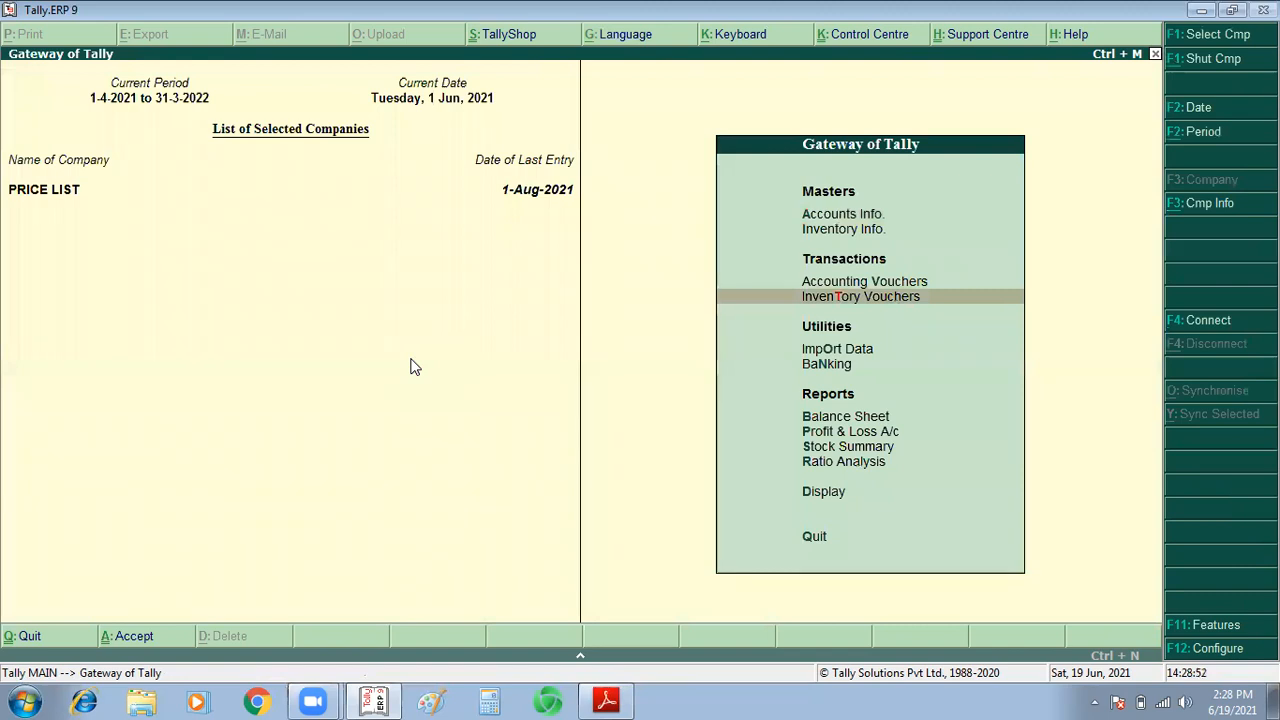
key(Return)
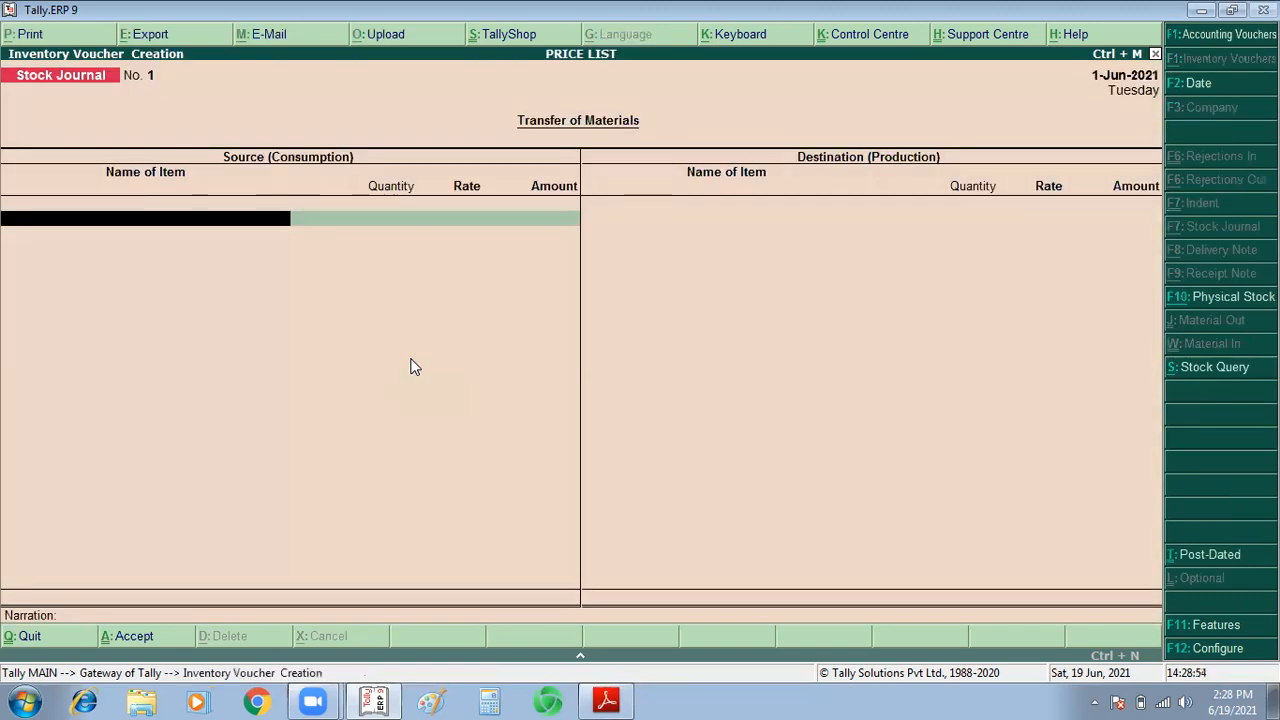
Step: Switch to a SALES WITH DISCOUNT voucher using class DISCOUNT 20% and cost centre class Not Applicable
key(F8)
key(Down)
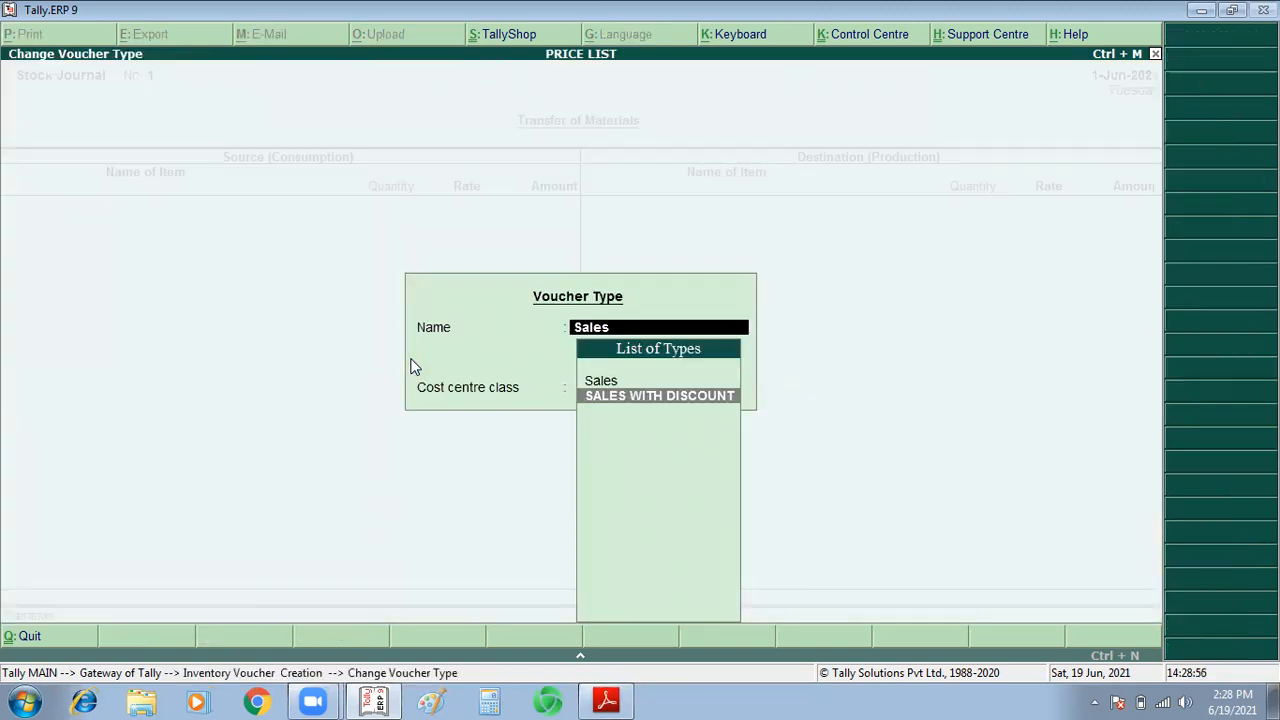
key(Return)
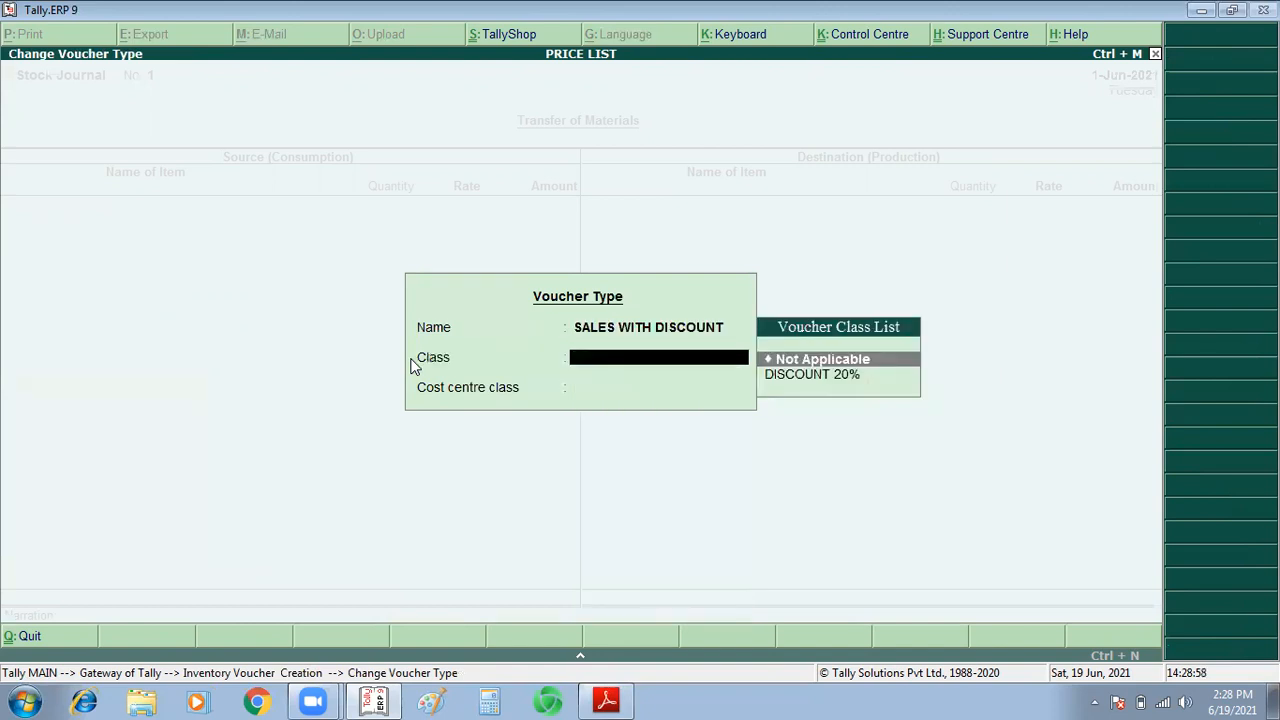
key(Down)
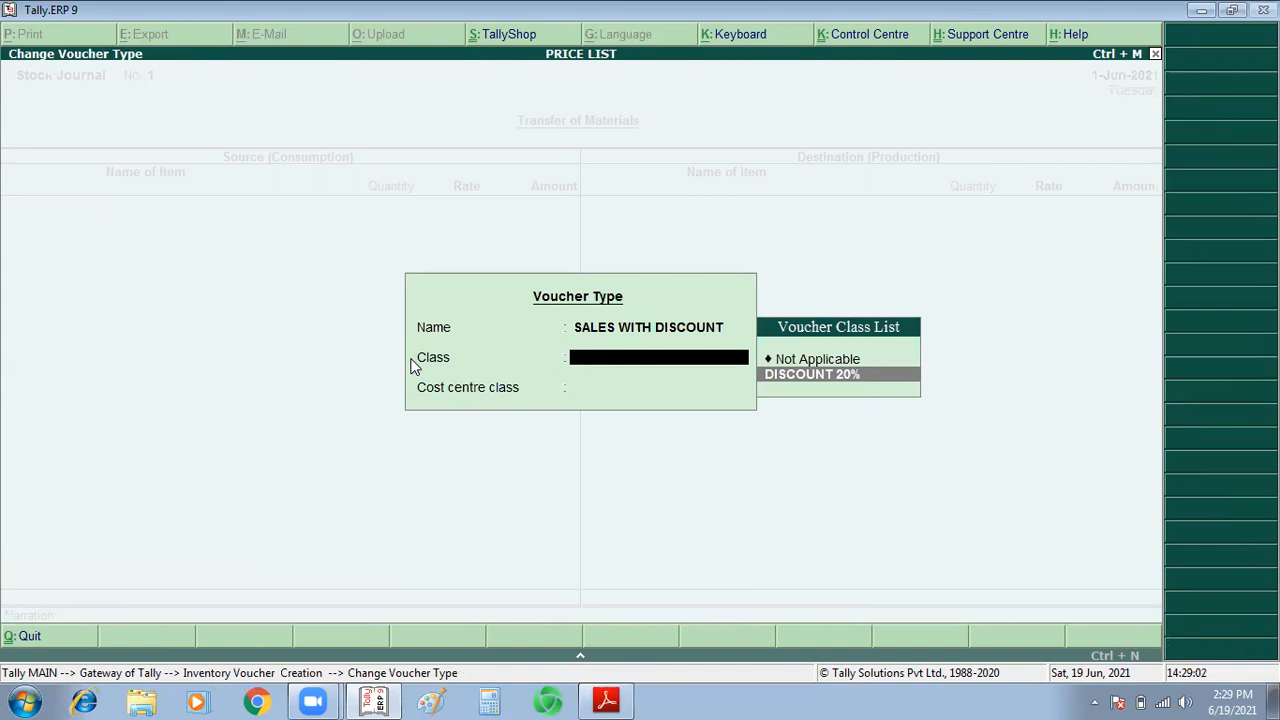
key(Return)
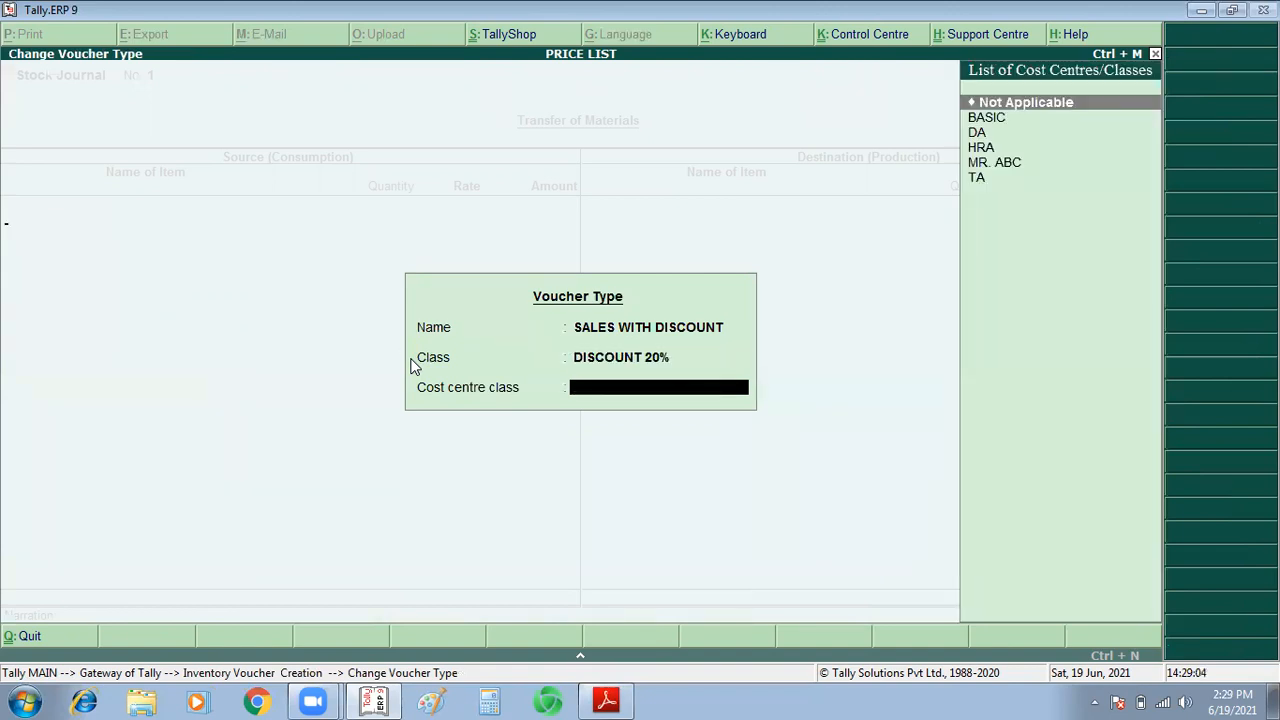
key(Return)
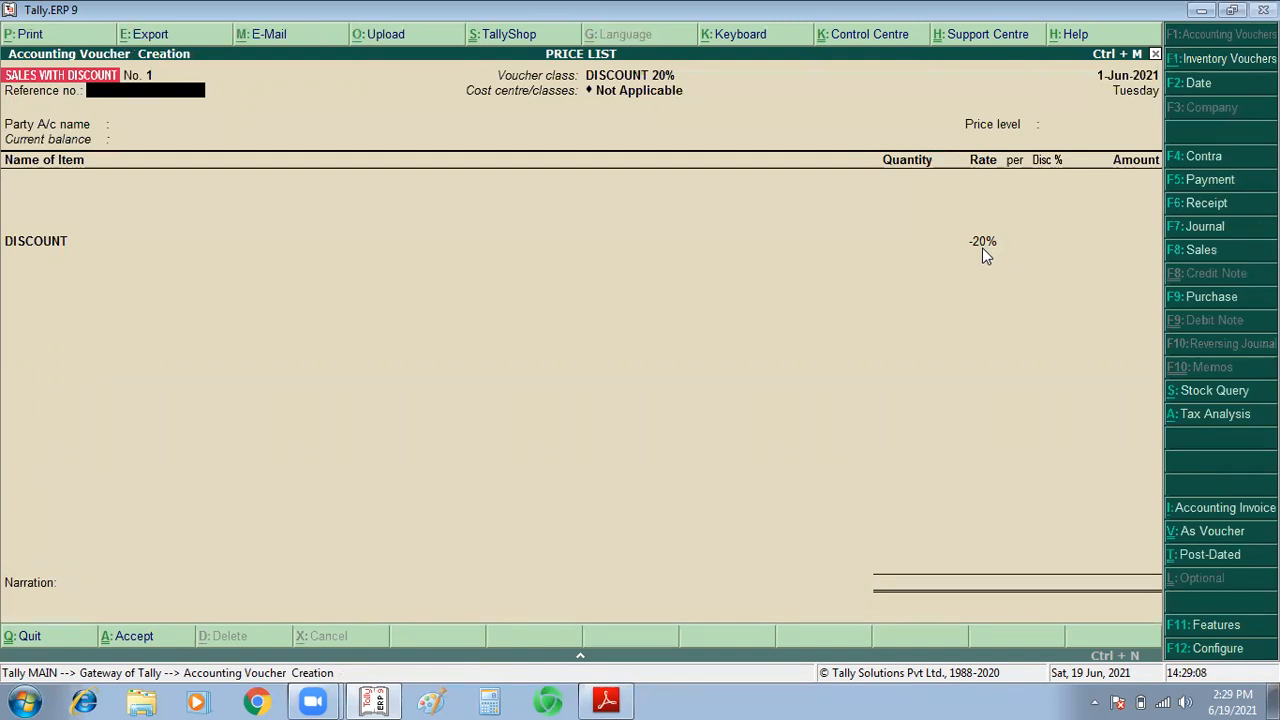
Step: Enter reference number 1, keep the cost centre Not Applicable, and choose the customer's ledger as party account with price level Retailer
text(1)
key(Return)
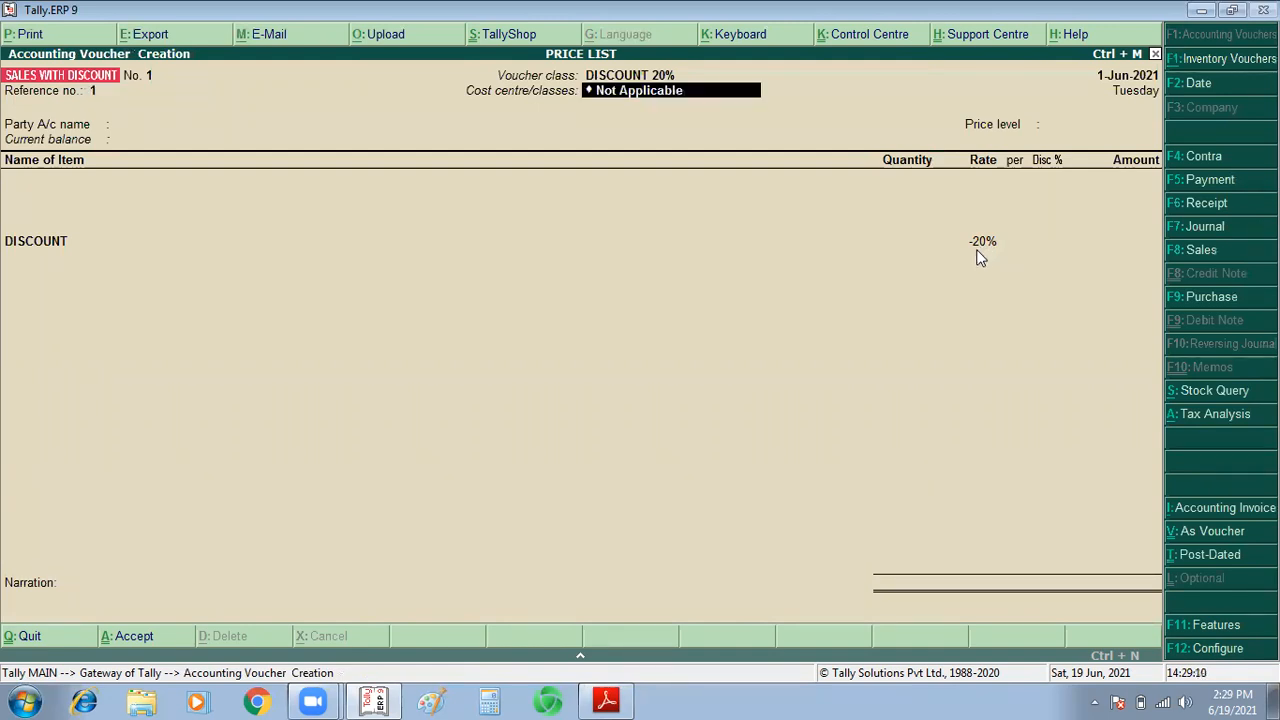
key(Return)
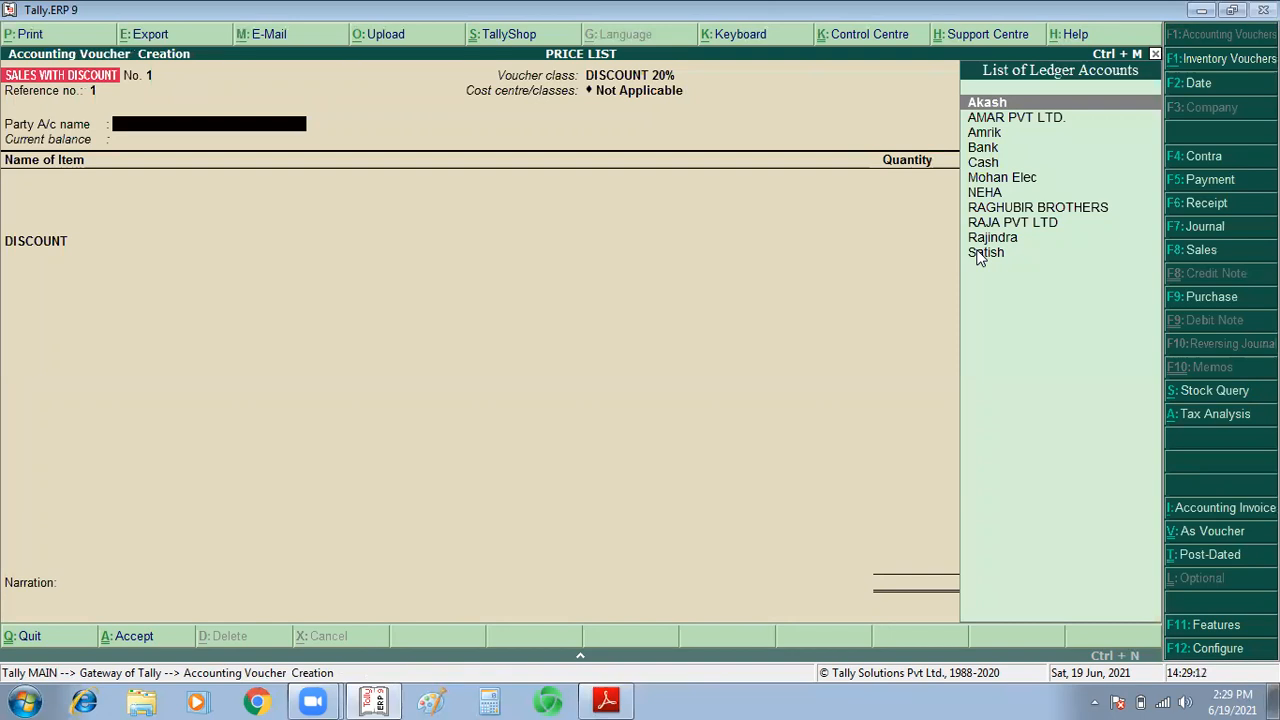
key(Down)
key(Down)
key(Down)
key(Down)
key(Down)
key(Down)
key(Down)
key(Down)
key(Down)
key(Down)
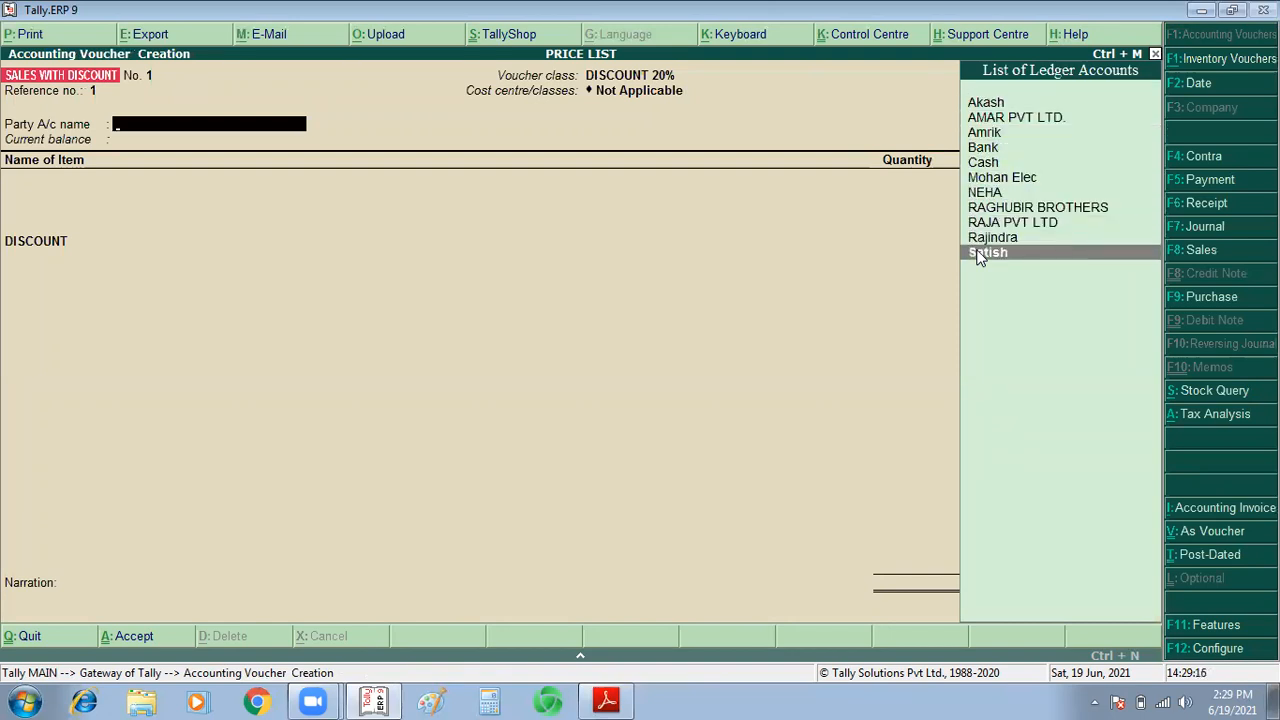
key(Up)
key(Return)
key(Escape)
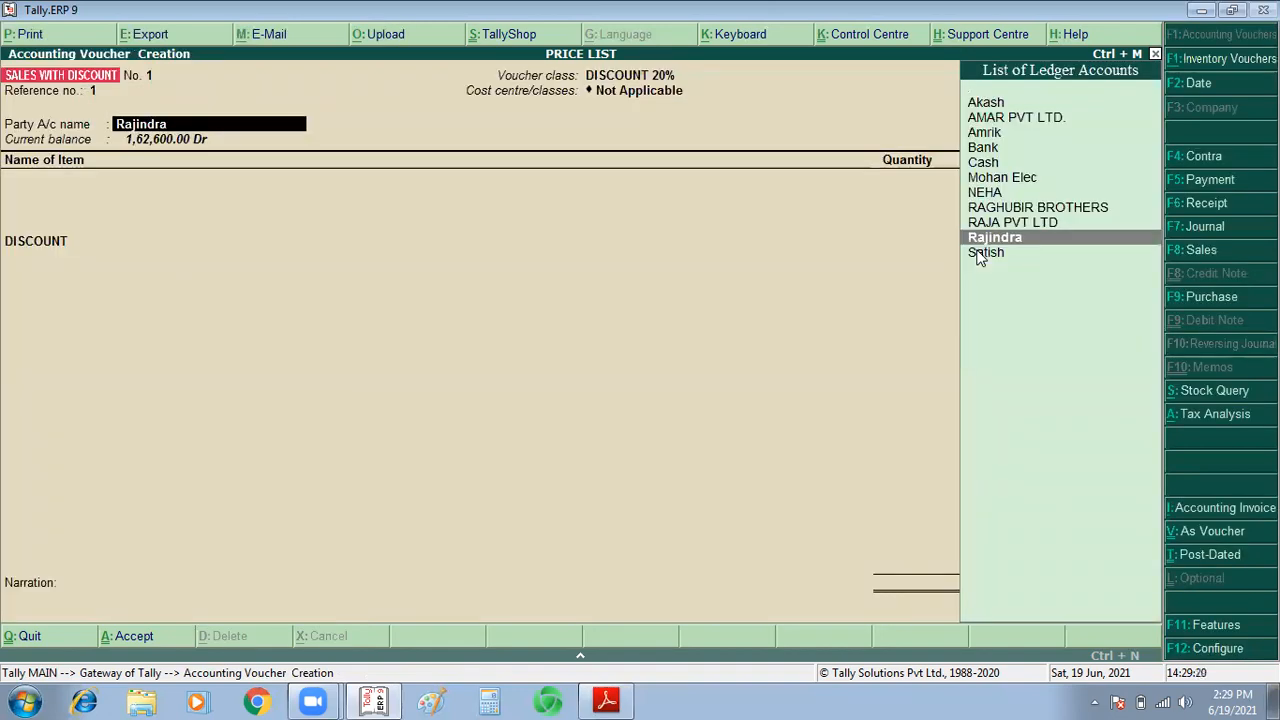
key(Return)
key(ctrl+a)
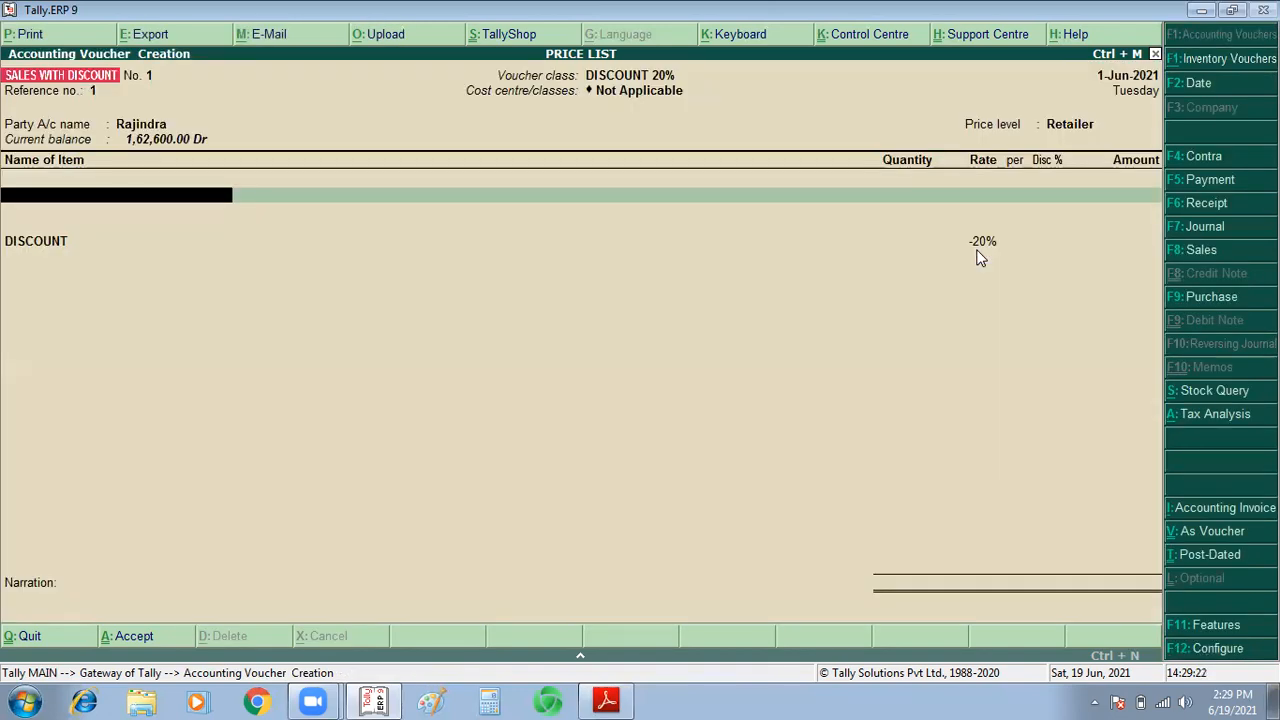
Step: Add 10 PCS of the Computer item to the sales voucher and finish the item list
text(C)
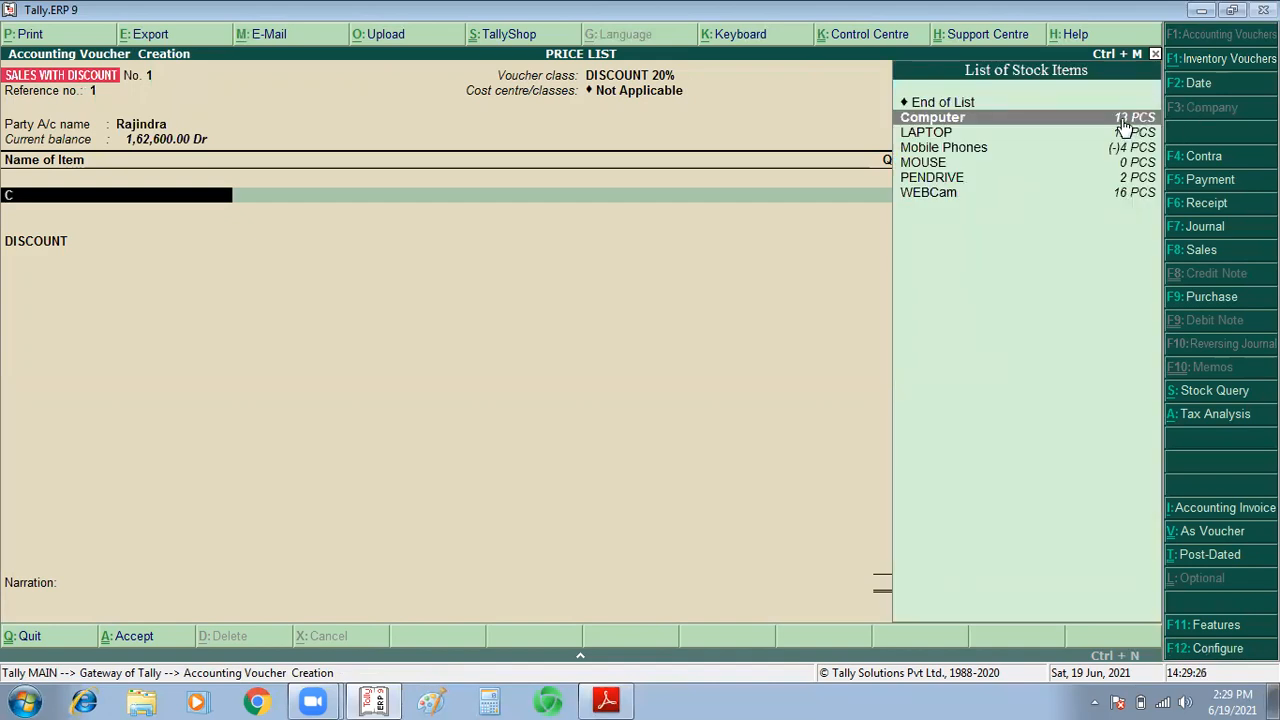
key(Return)
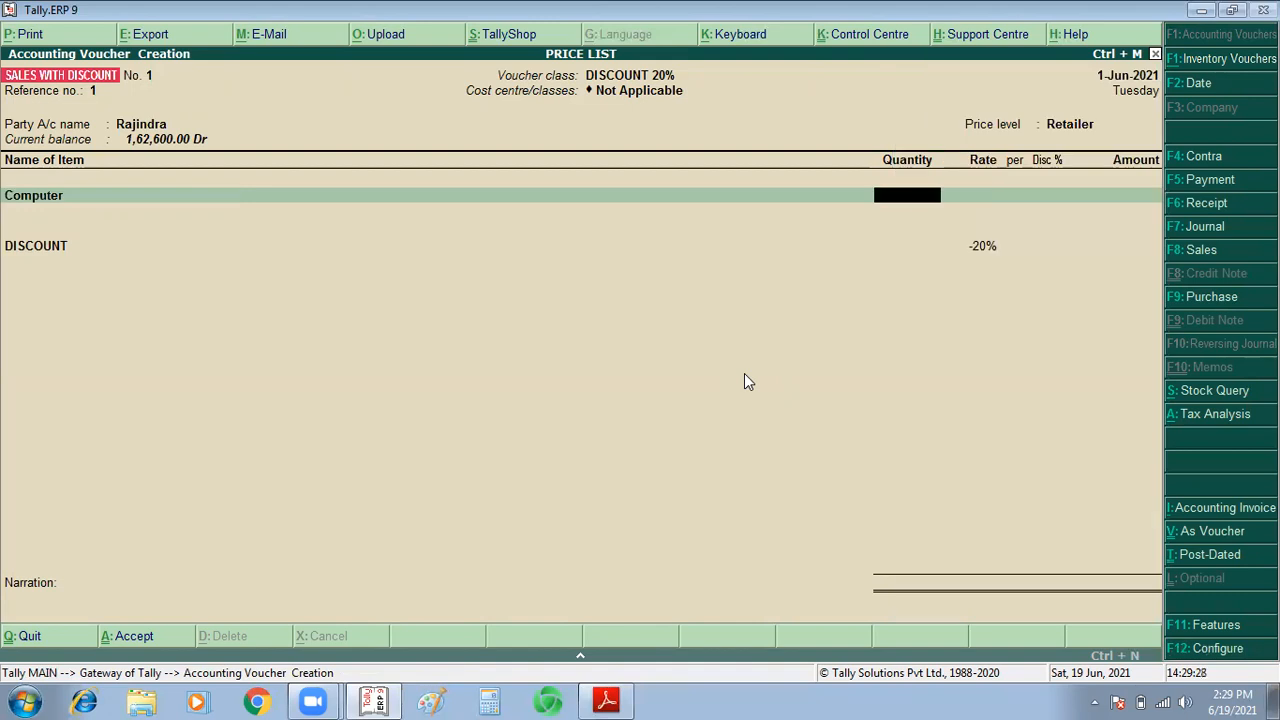
text(10)
key(Return)
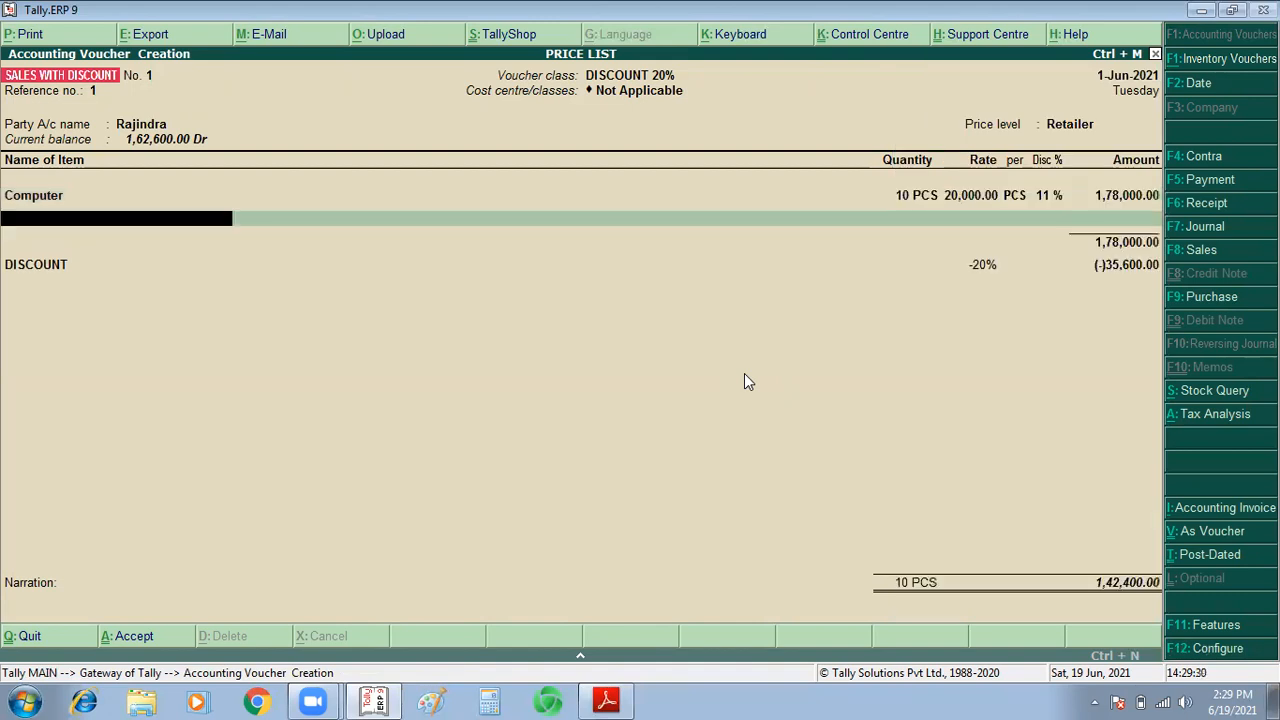
key(BackSpace)
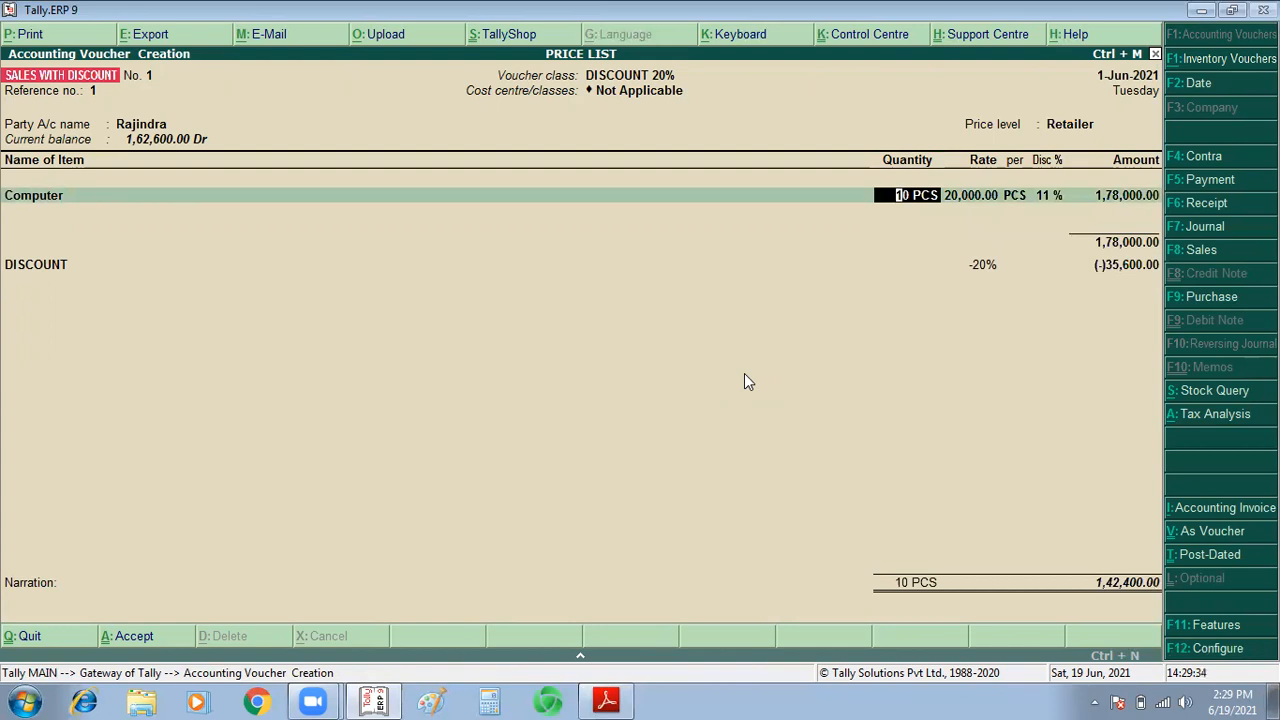
key(Return)
key(Return)
key(Return)
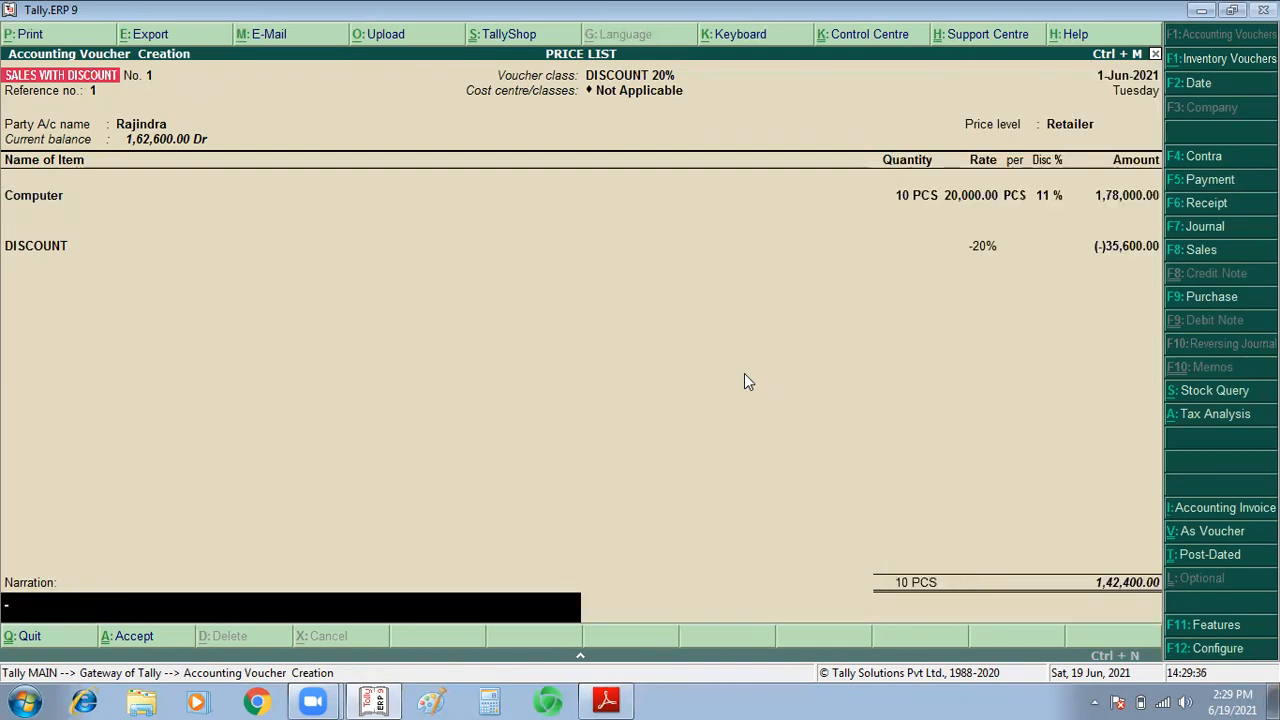
Step: Go back through the sales voucher's party details and Computer item line to review the quantity, rate and item discount
key(Up)
key(Up)
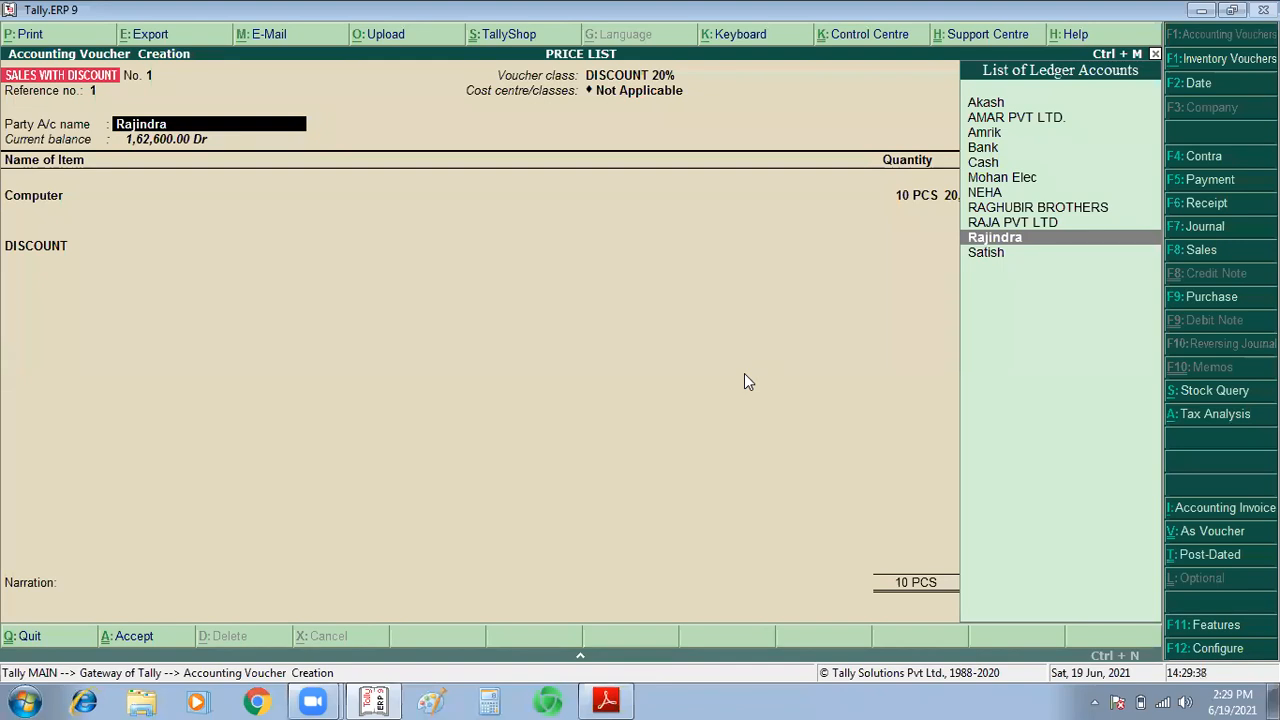
key(Return)
key(Return)
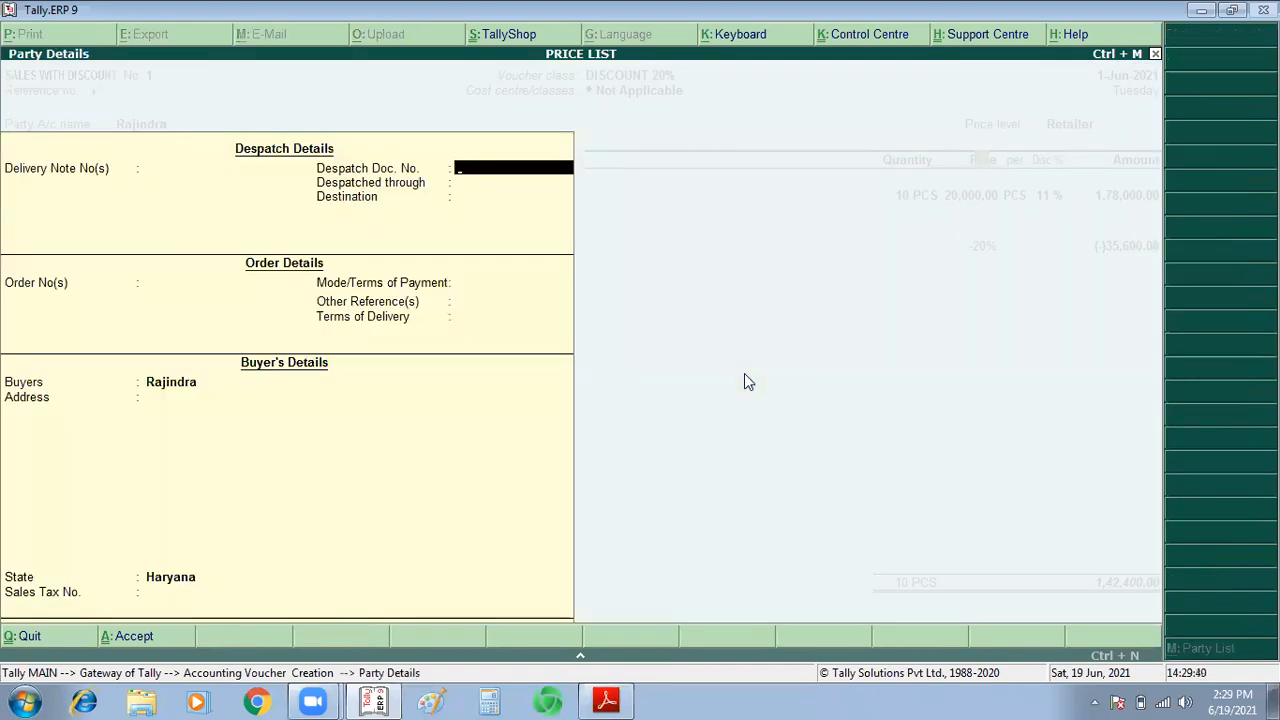
key(ctrl+a)
key(Return)
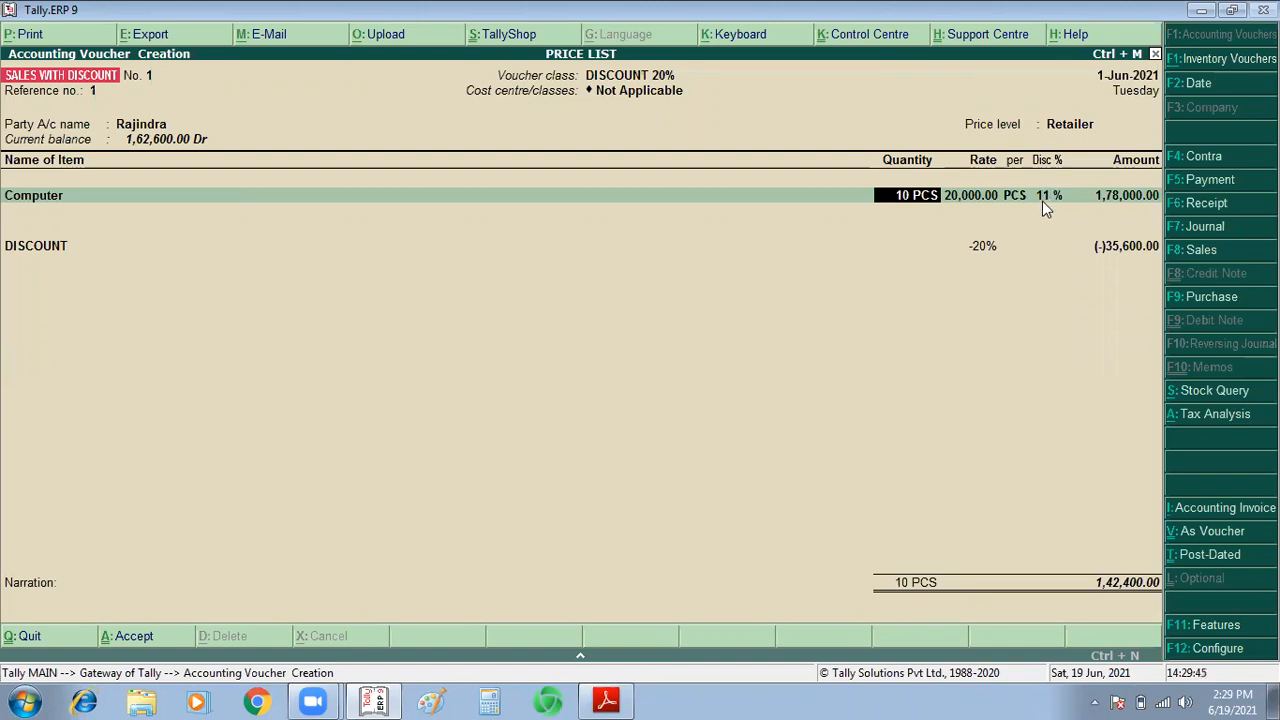
key(BackSpace)
key(Return)
key(Return)
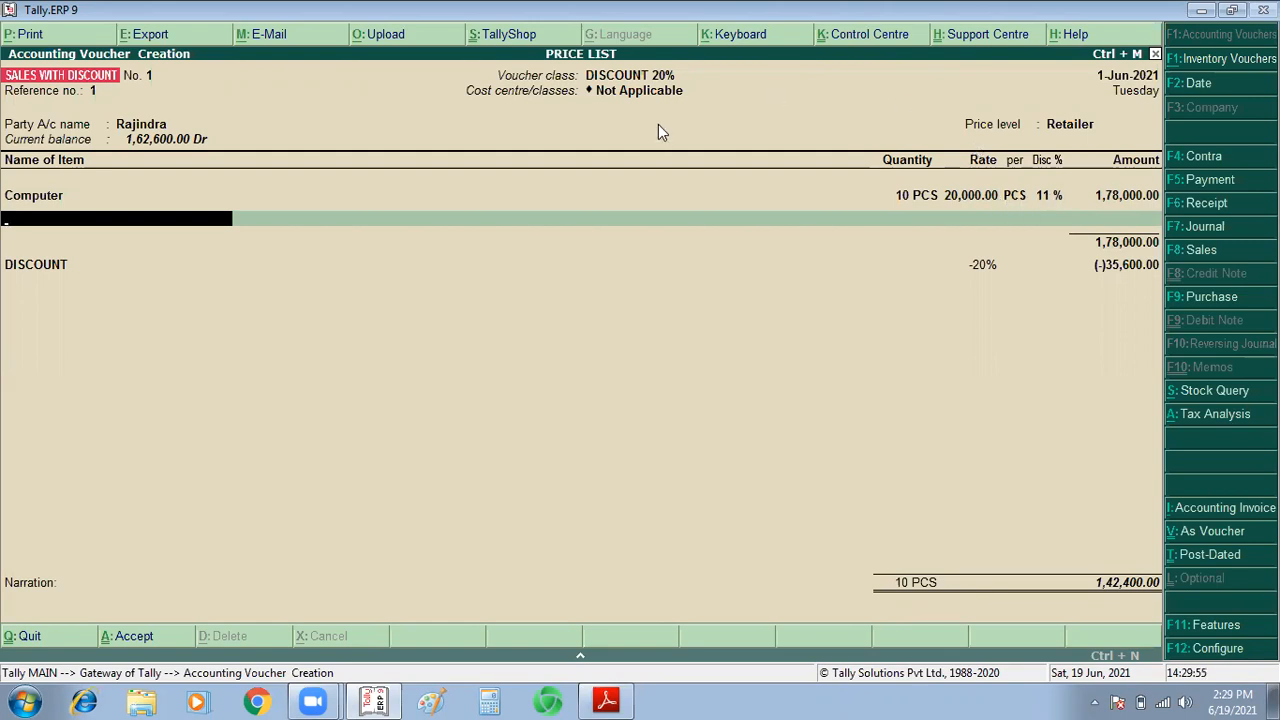
key(BackSpace)
key(BackSpace)
key(BackSpace)
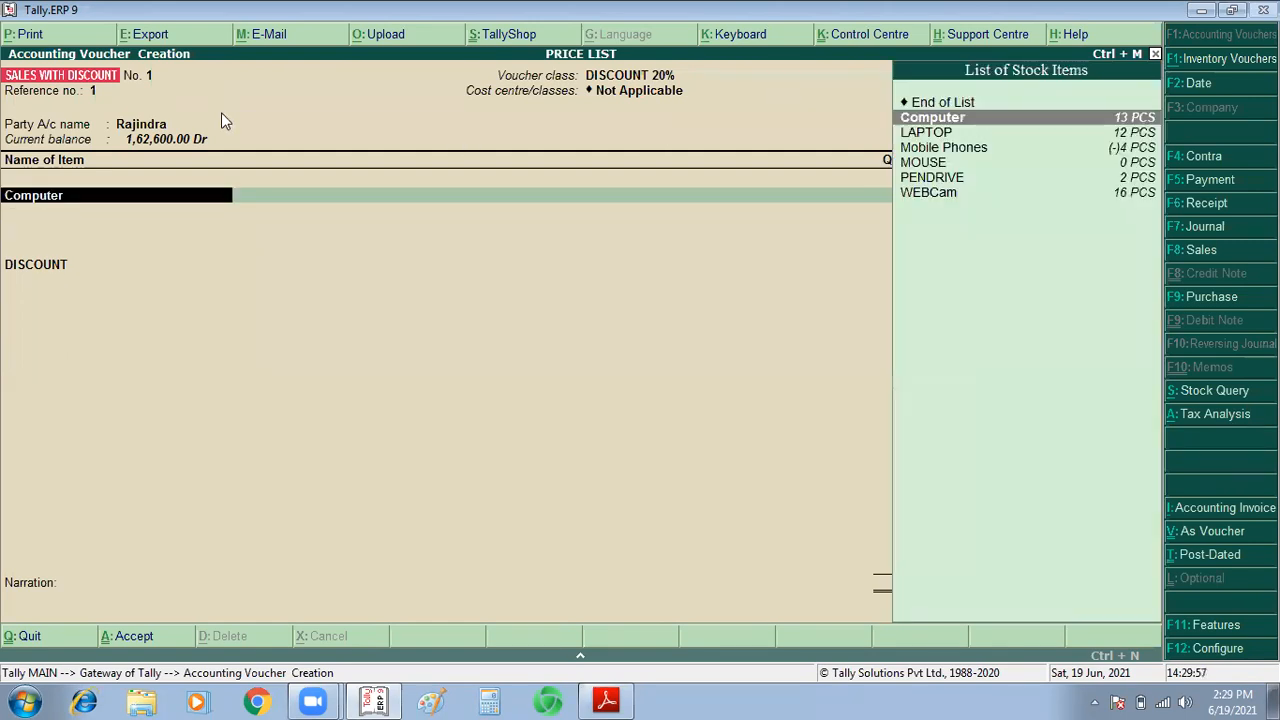
Step: Alter the customer's party ledger from within the voucher, setting its applicable pricing level to Not Applicable, and save it
key(ctrl+Return)
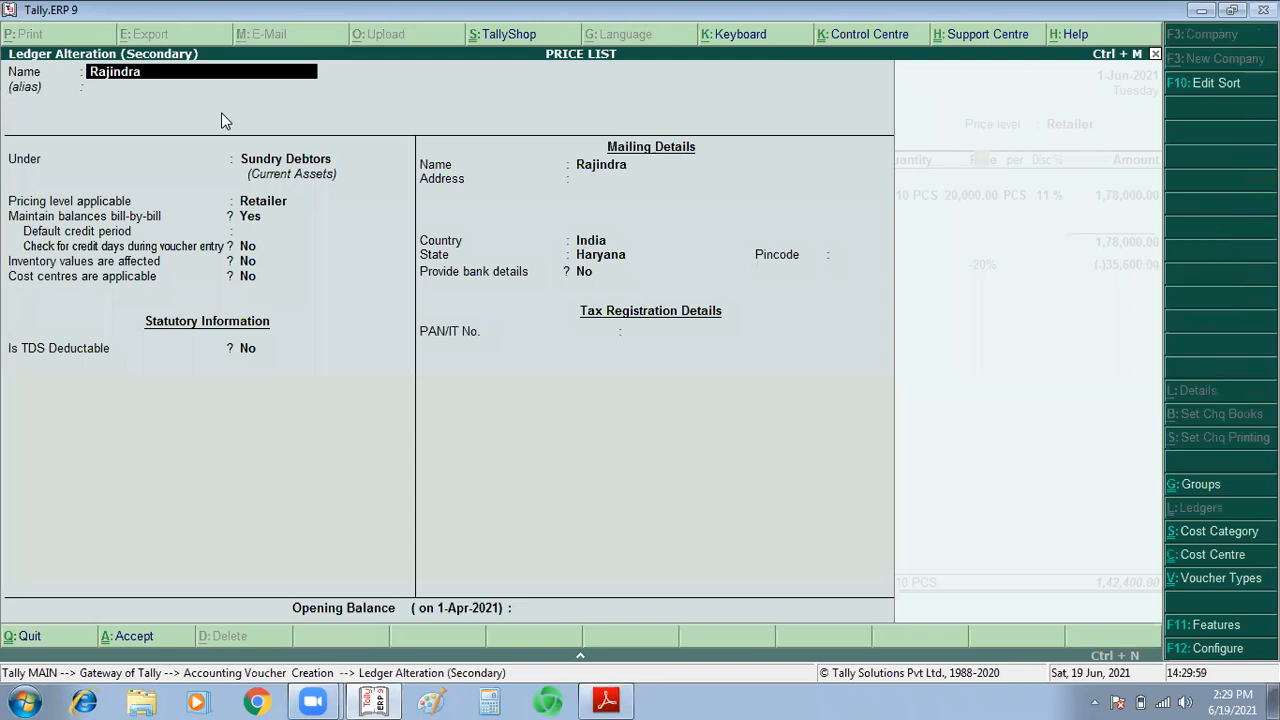
key(Return)
key(Return)
key(Return)
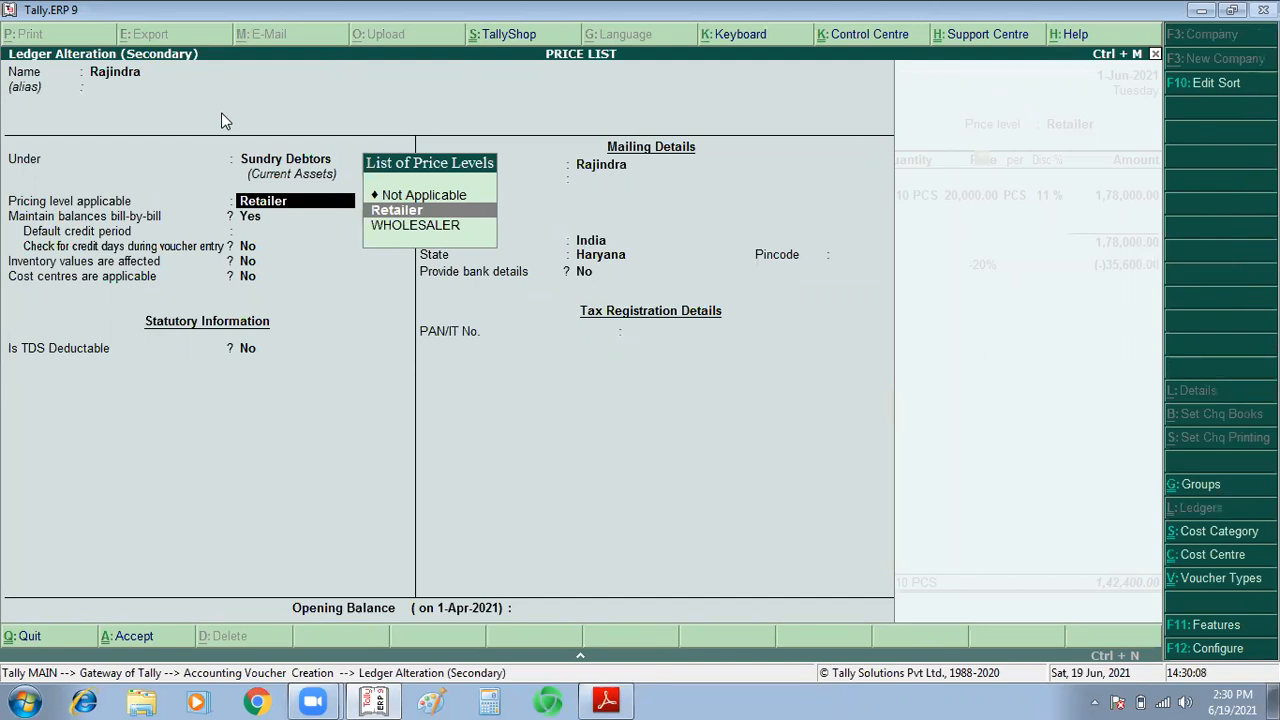
key(Up)
key(Return)
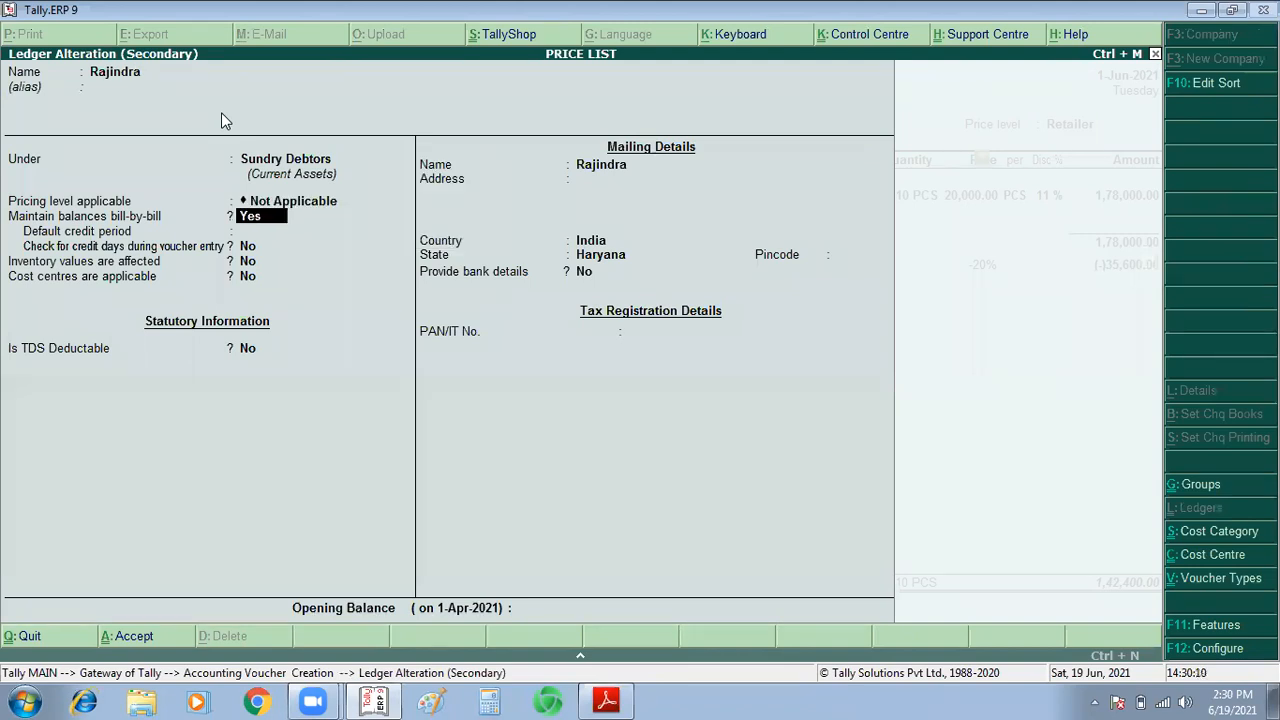
key(ctrl+a)
Step: Reapply the party with price level Not Applicable and re-enter the Computer line as 10 PCS at 20,000.00 without an item discount
key(Return)
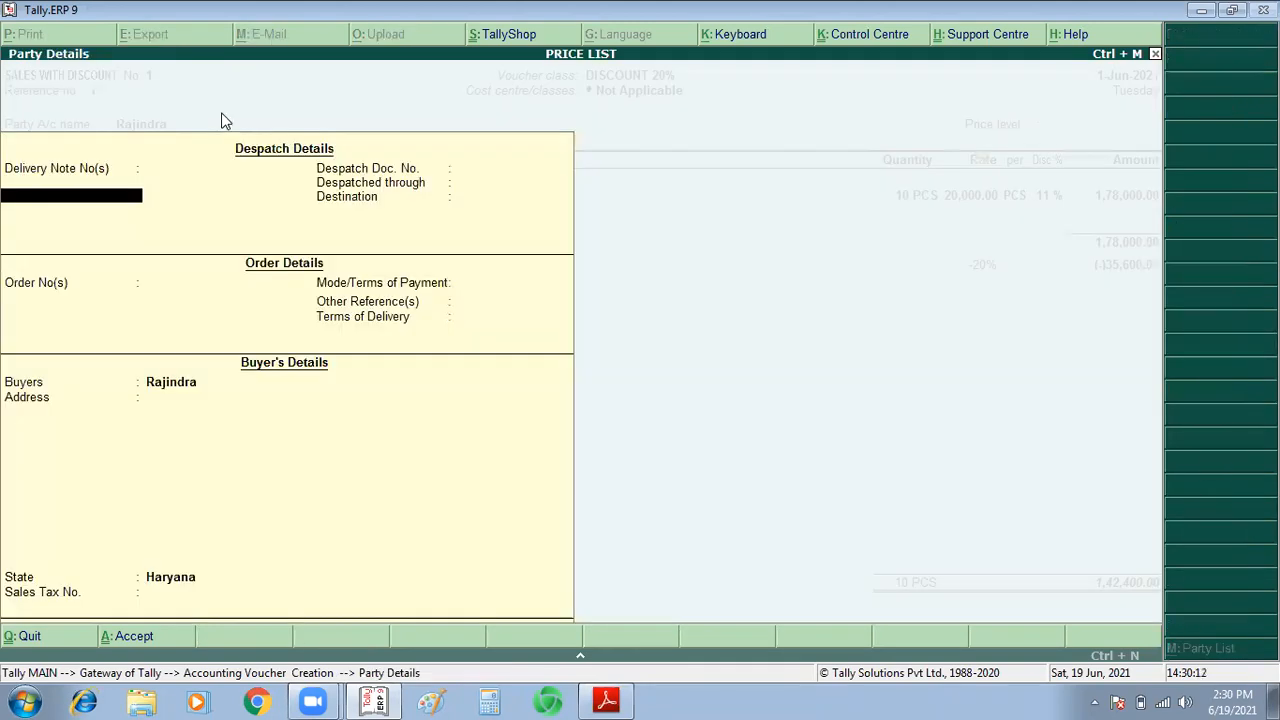
key(ctrl+a)
key(Return)
key(Return)
key(Return)
key(Return)
key(Return)
key(BackSpace)
key(Return)
key(Return)
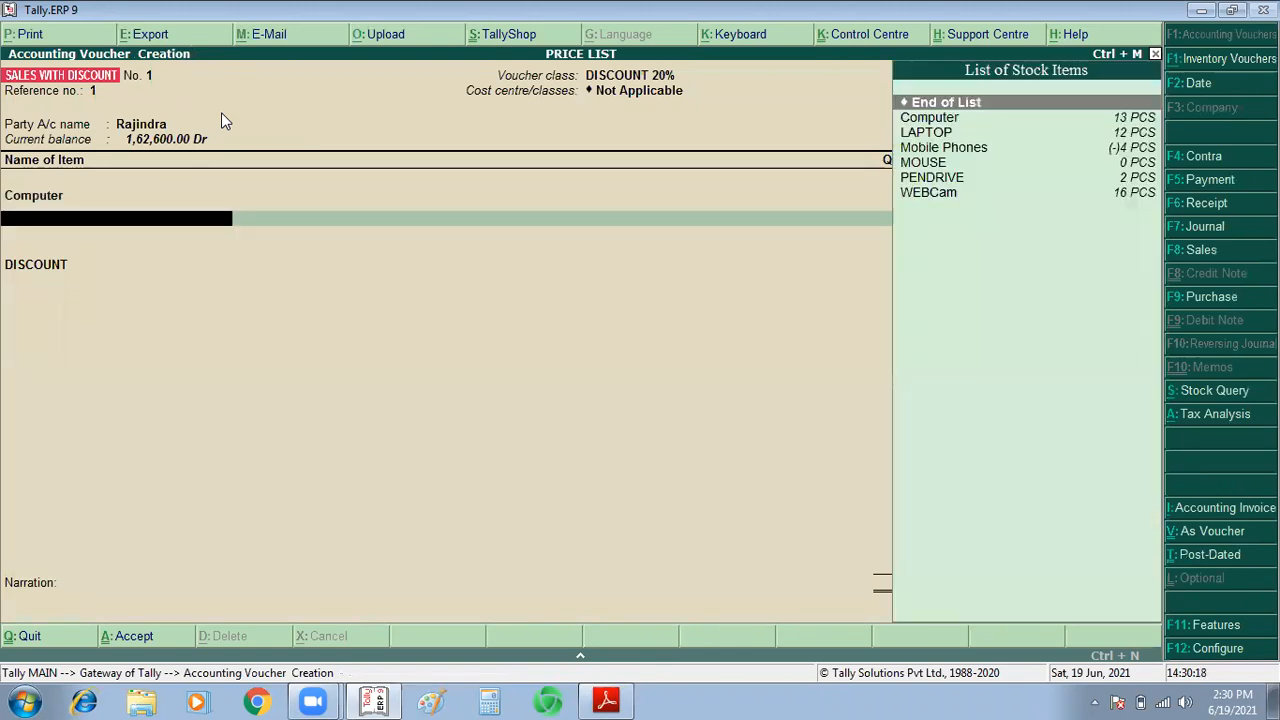
Step: Finish the item list with the 20% class discount and save the sales voucher with the narration left blank
key(Return)
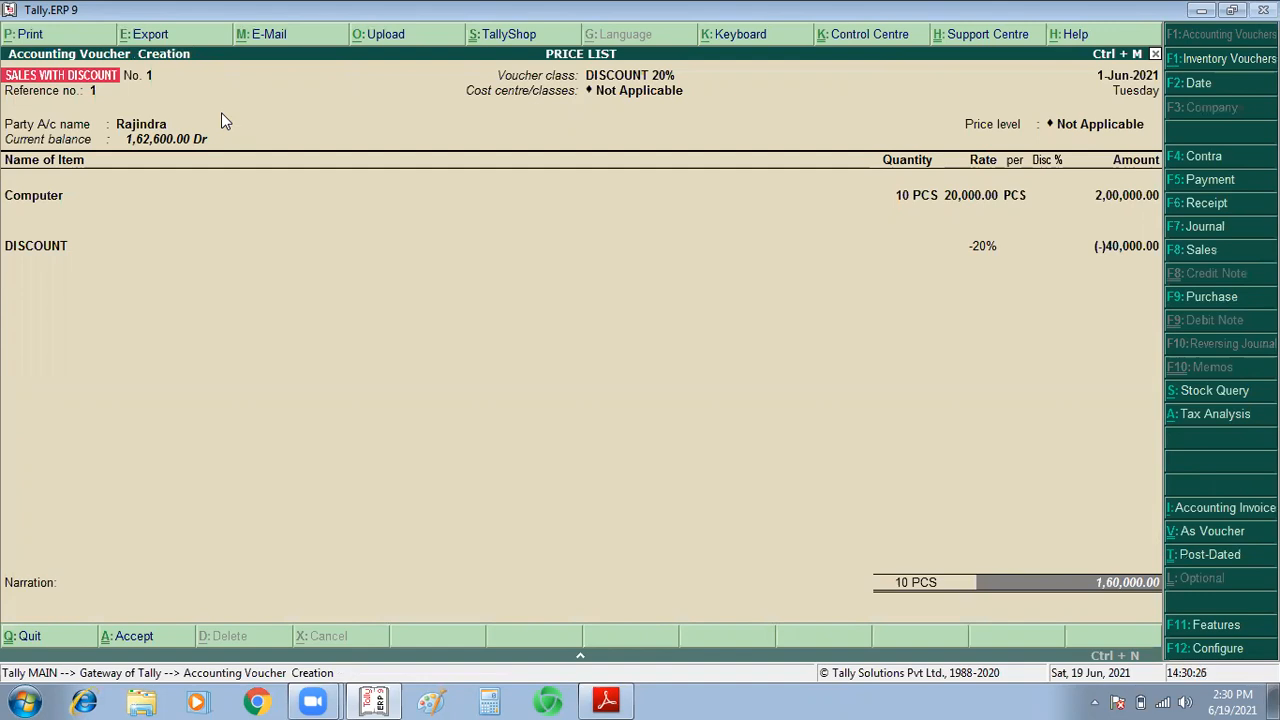
key(Return)
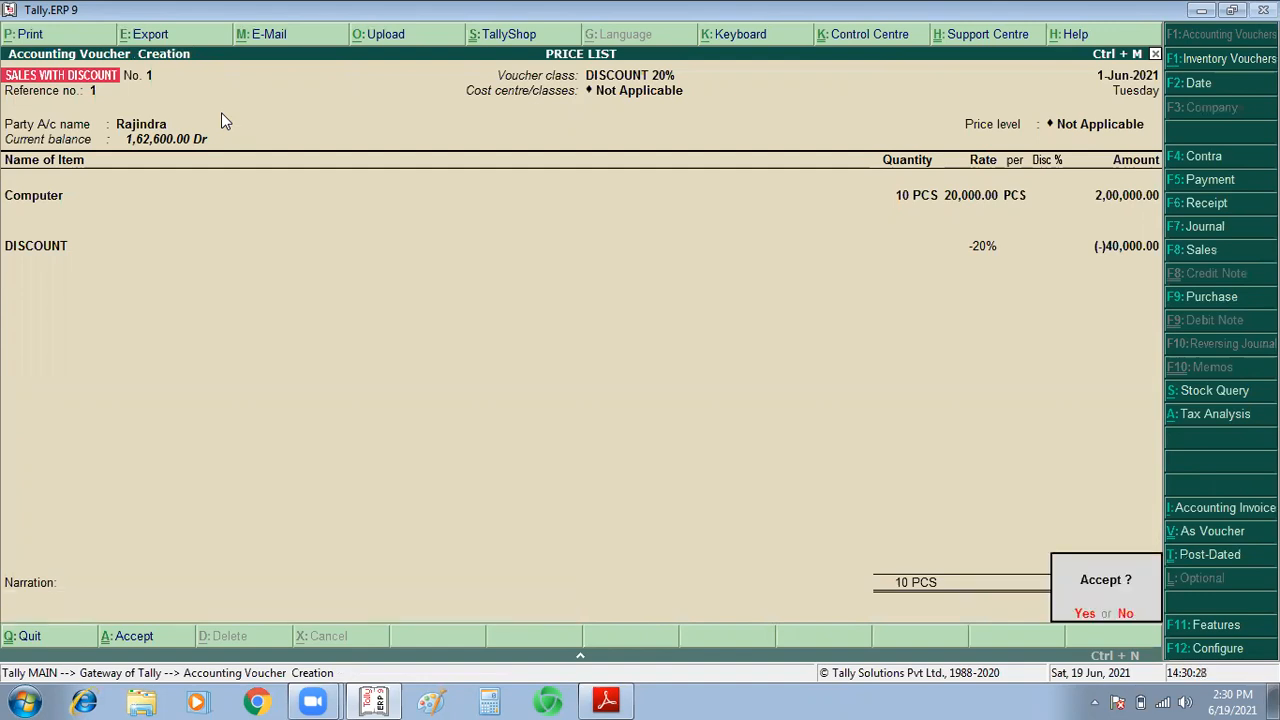
key(Return)
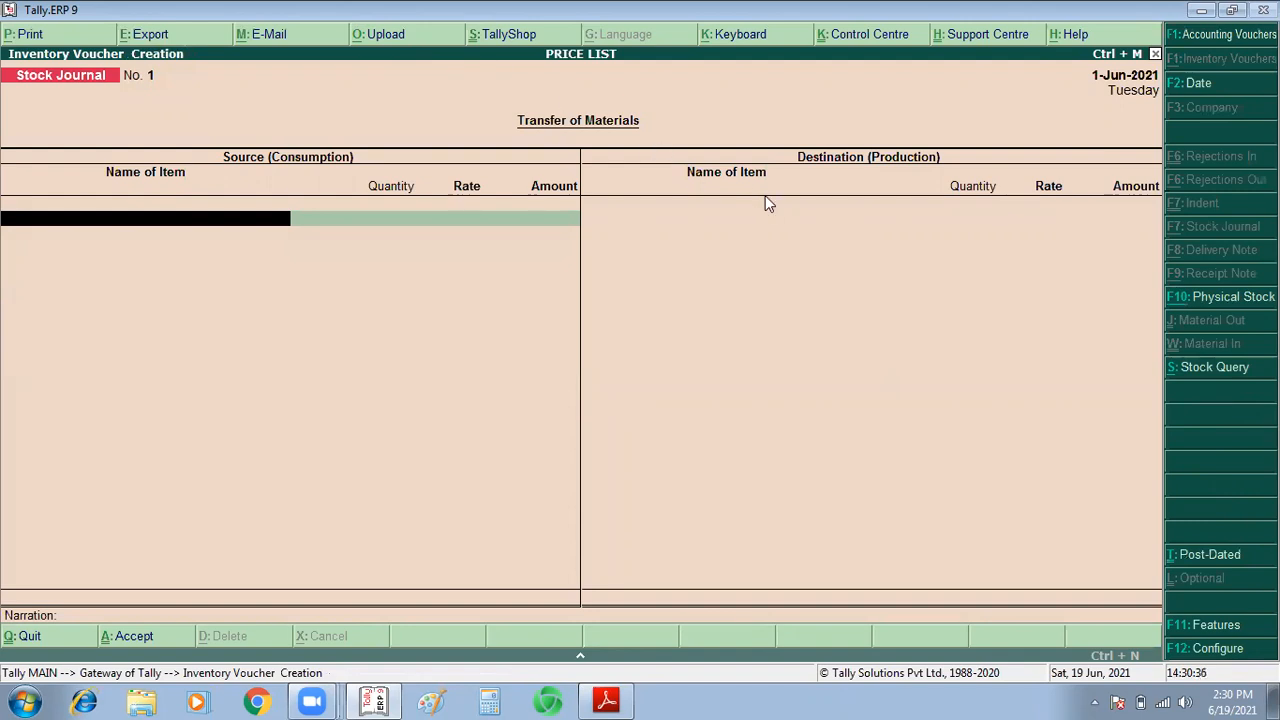
Step: Leave the Stock Journal voucher, return to Gateway of Tally and open the Display reports
key(Escape)
key(y)
key(Down)
key(Down)
key(Down)
key(Down)
key(Down)
key(Down)
key(Down)
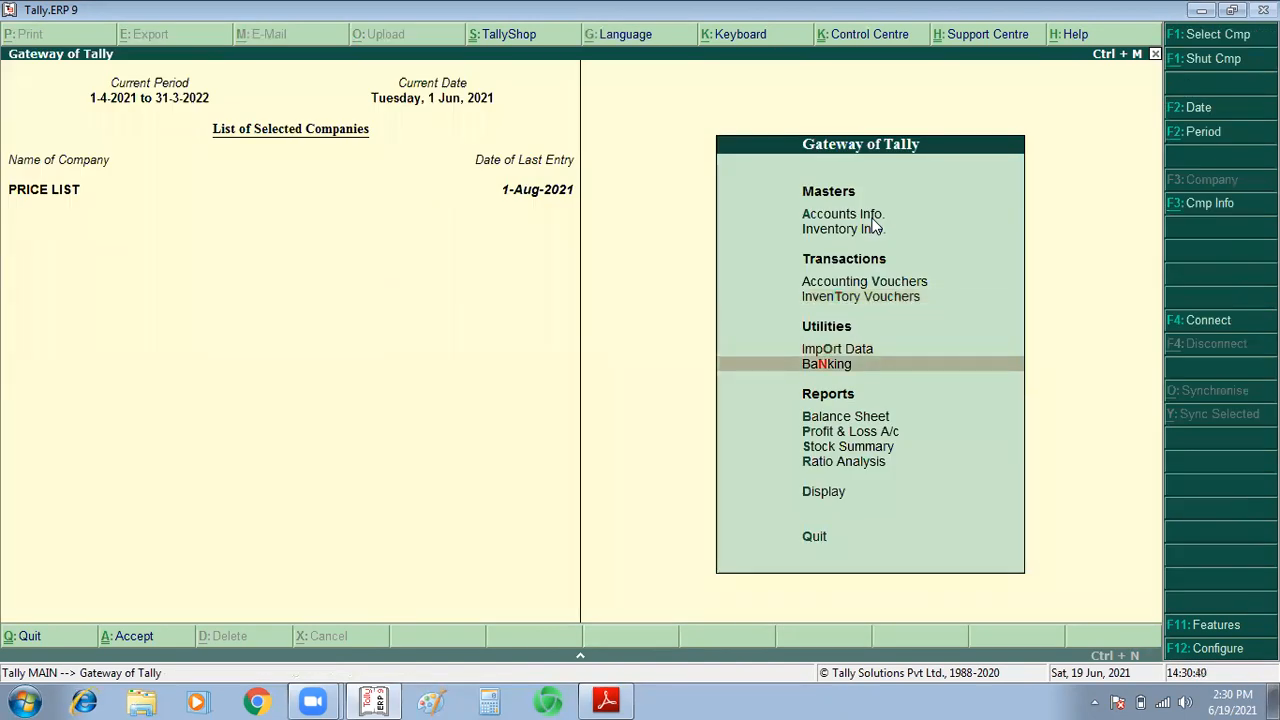
key(Return)
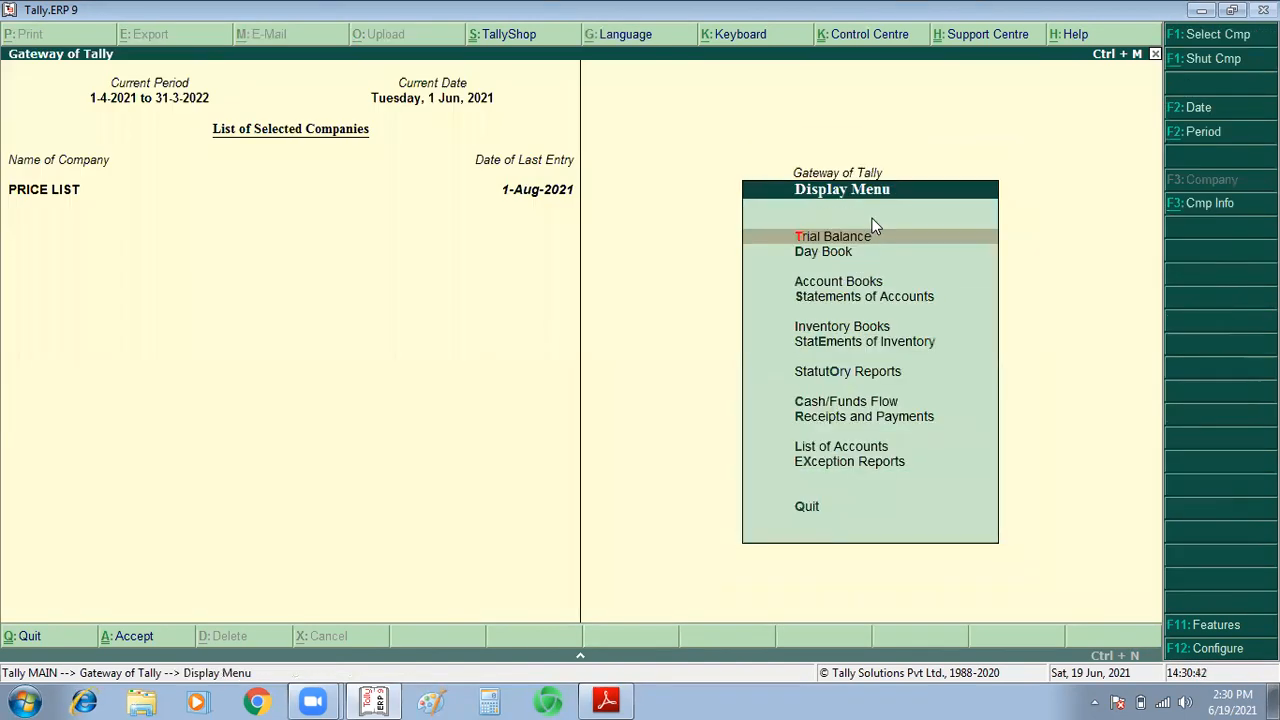
Step: Show the stock item monthly summary for Computer from the Inventory Books
key(Down)
key(Down)
key(Down)
key(Return)
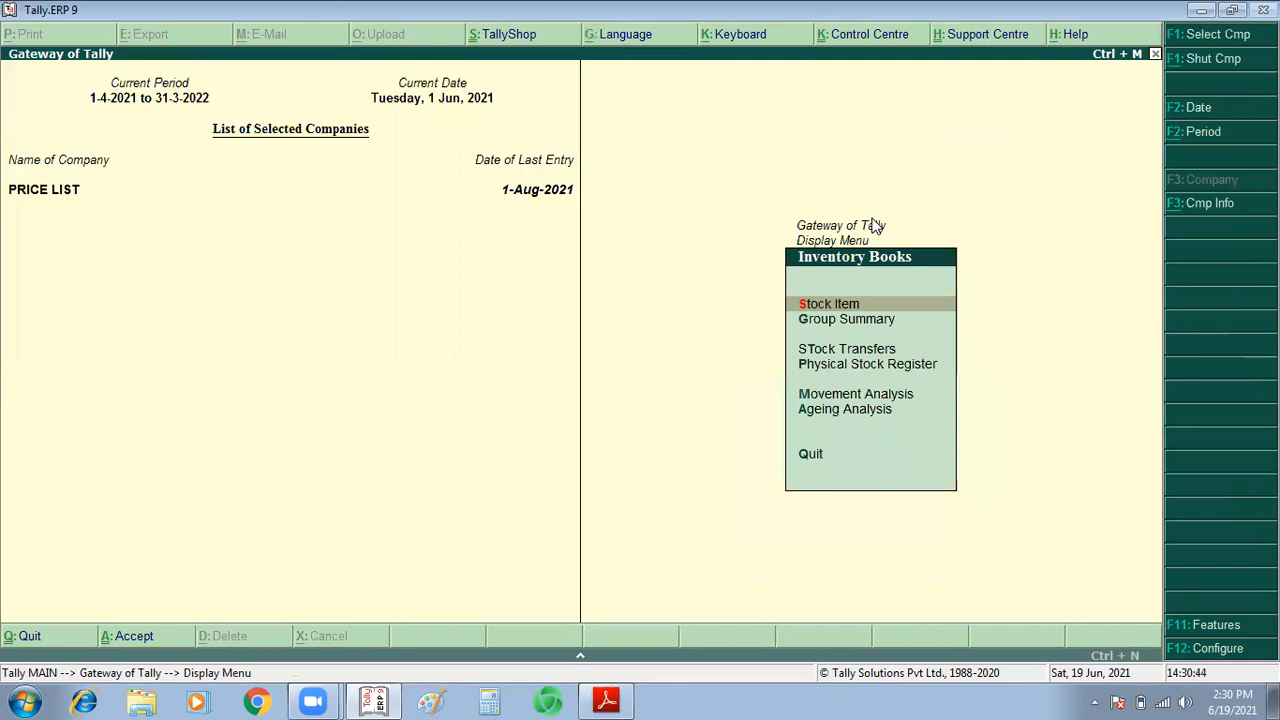
key(Down)
key(Up)
key(Return)
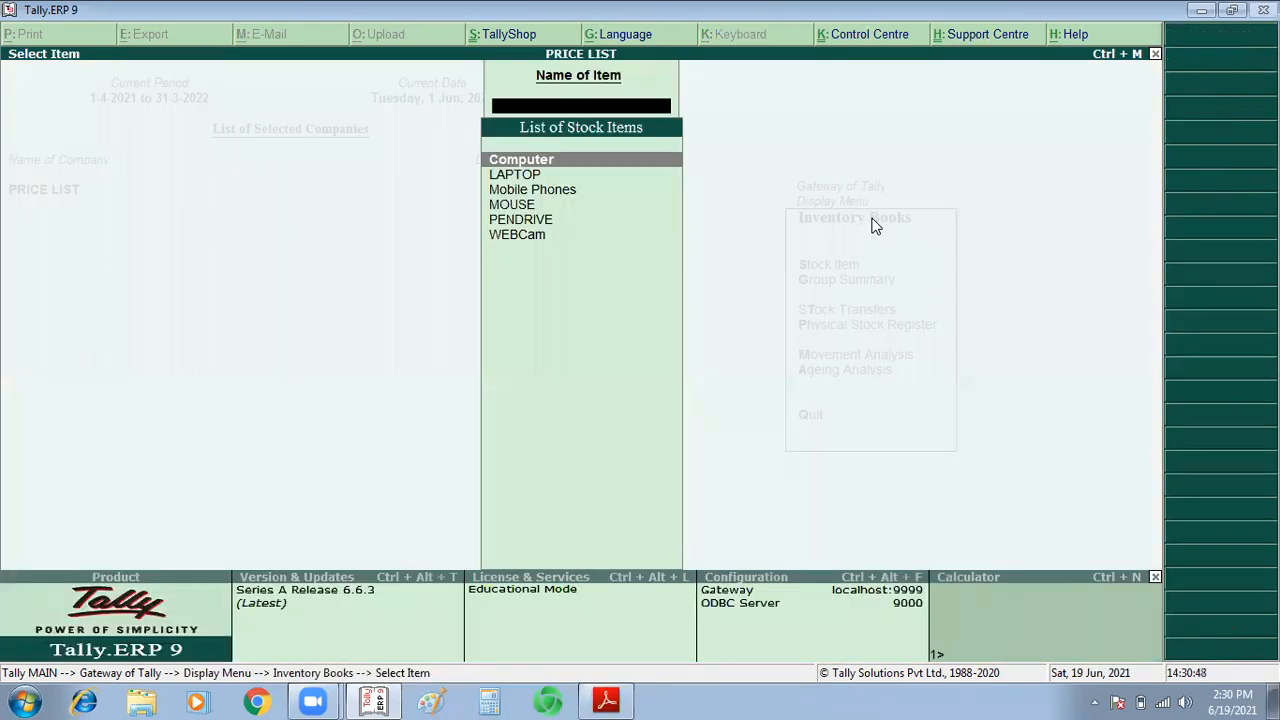
key(Return)
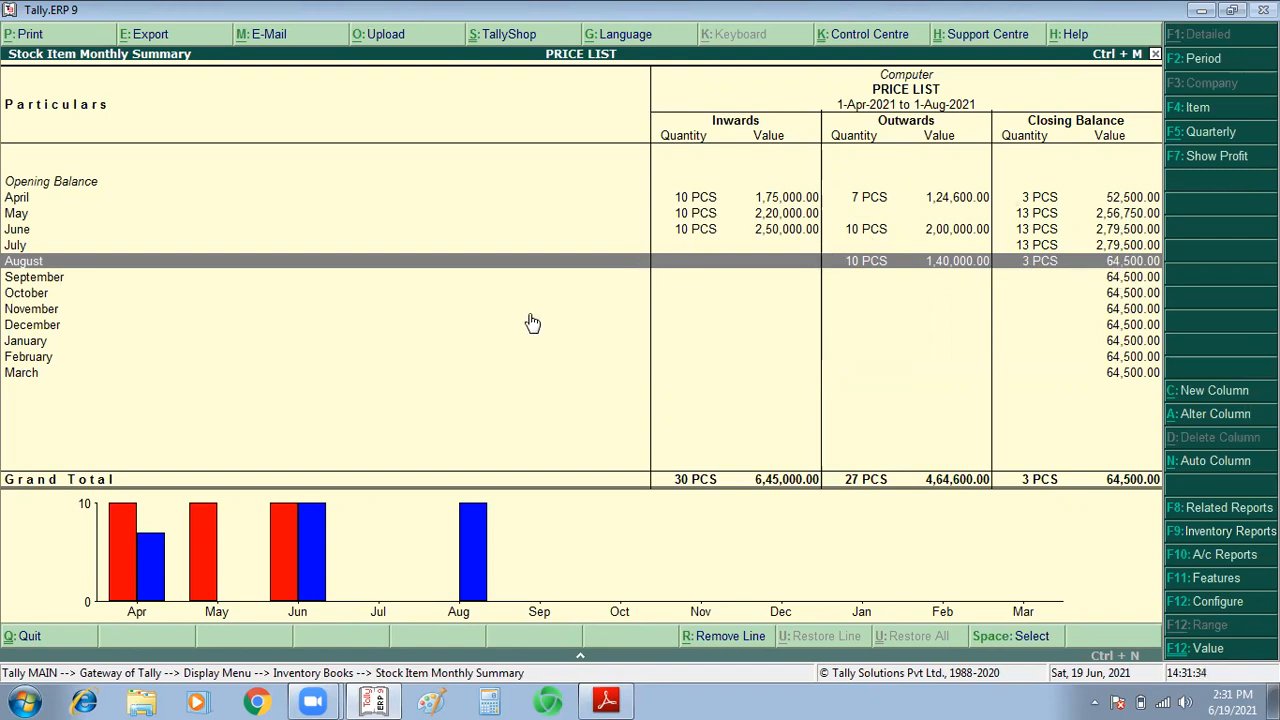
Step: Leave the Computer summary and view the stock group summaries for ELECTRONICS and ELECT 2
key(Escape)
key(Escape)
key(Down)
key(Return)
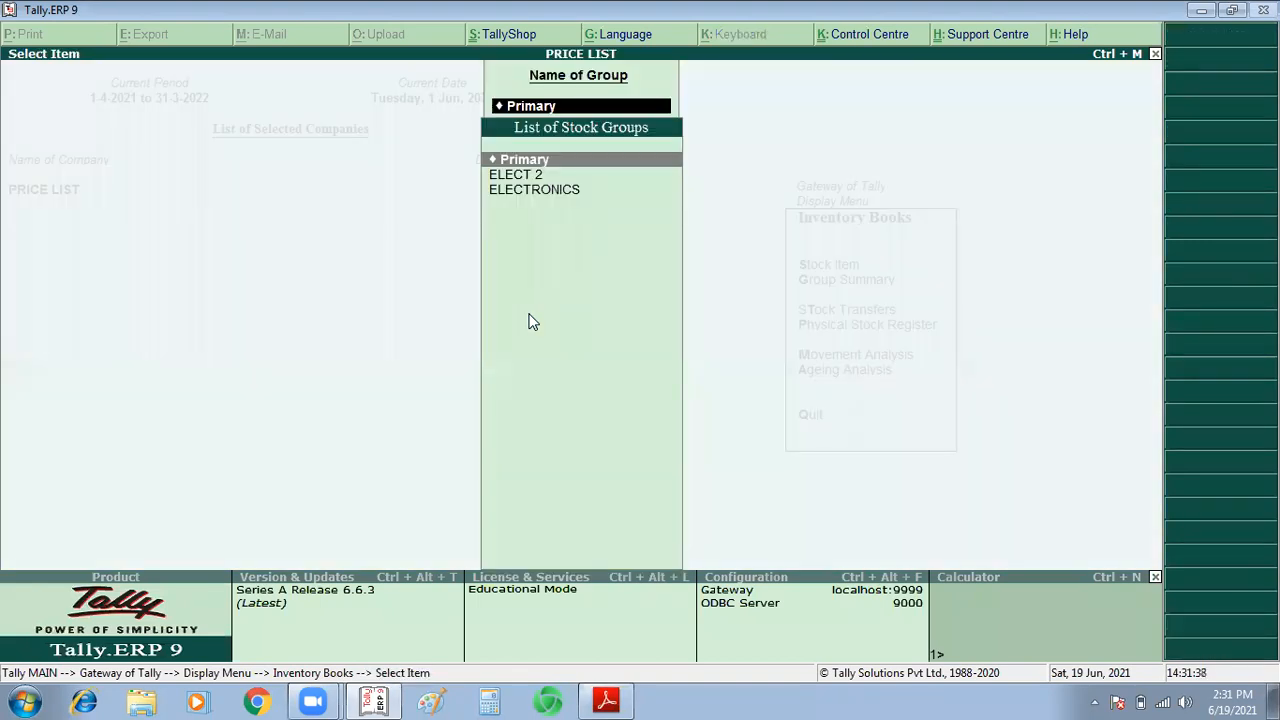
key(Down)
key(Down)
key(Return)
key(Escape)
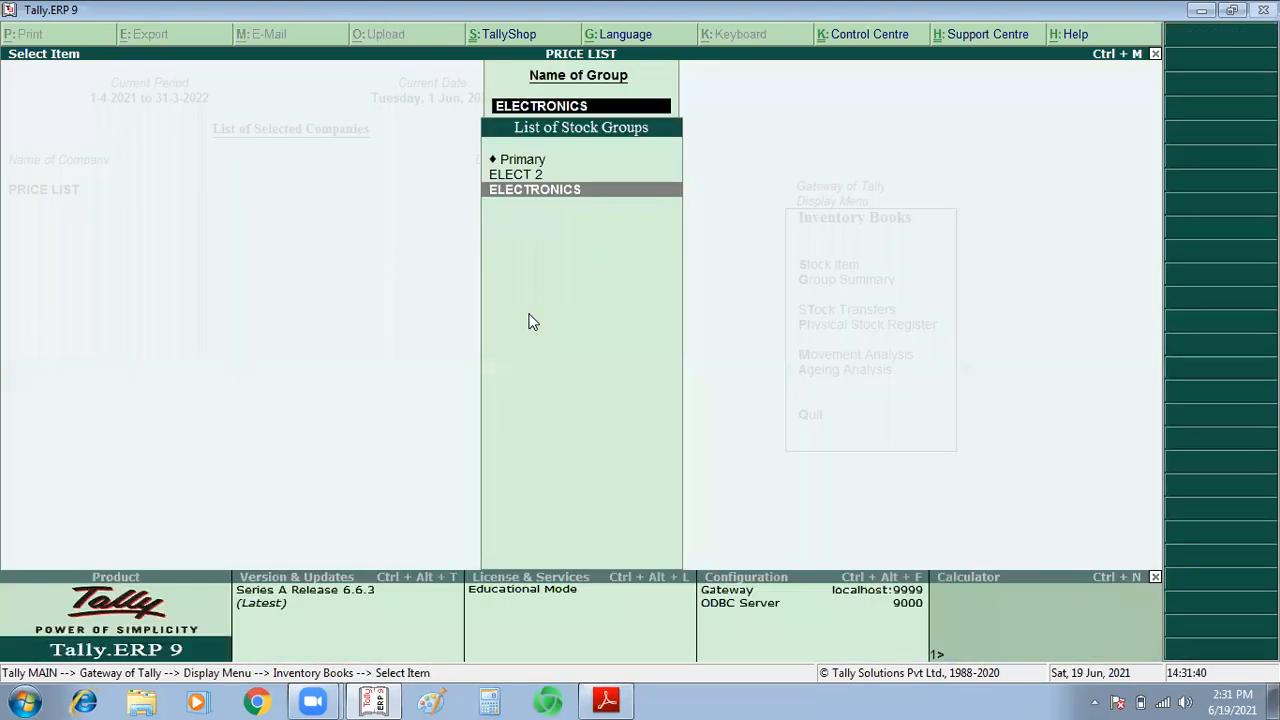
key(Up)
key(Return)
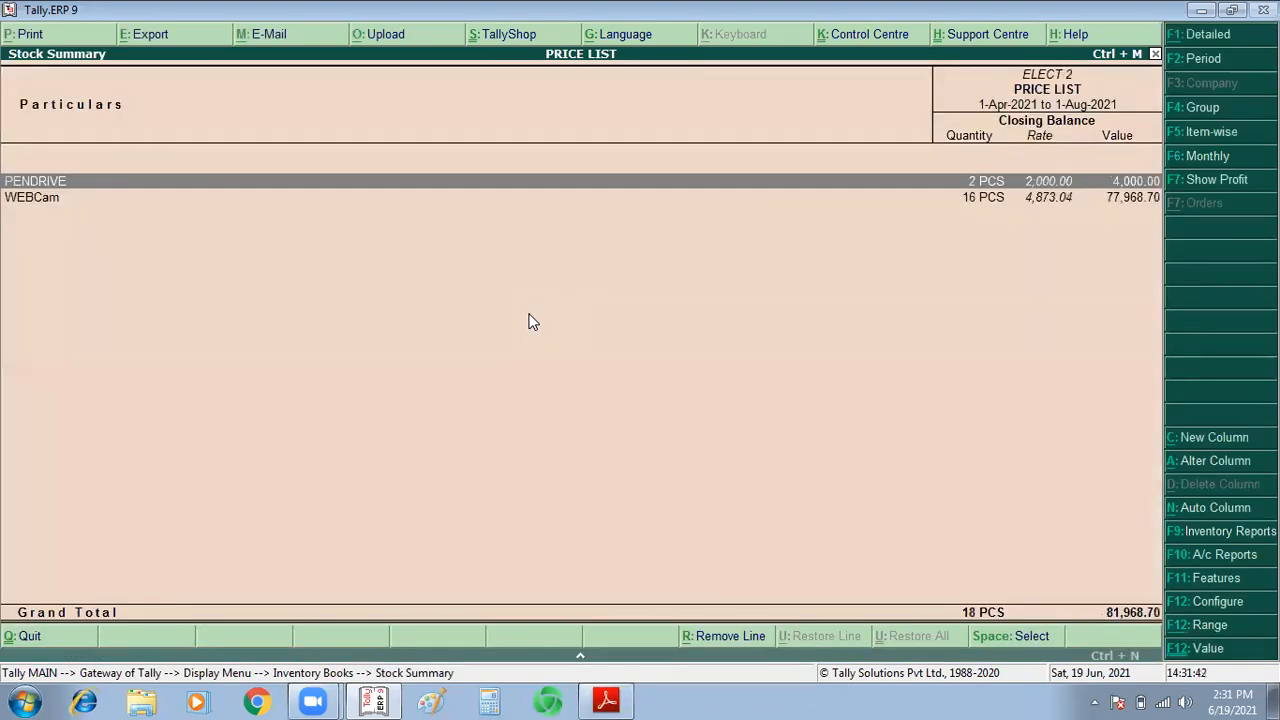
Step: Leave the stock group reports and switch to the exercise document advance tally.pdf in Adobe Reader
key(Escape)
key(Escape)
key(Escape)
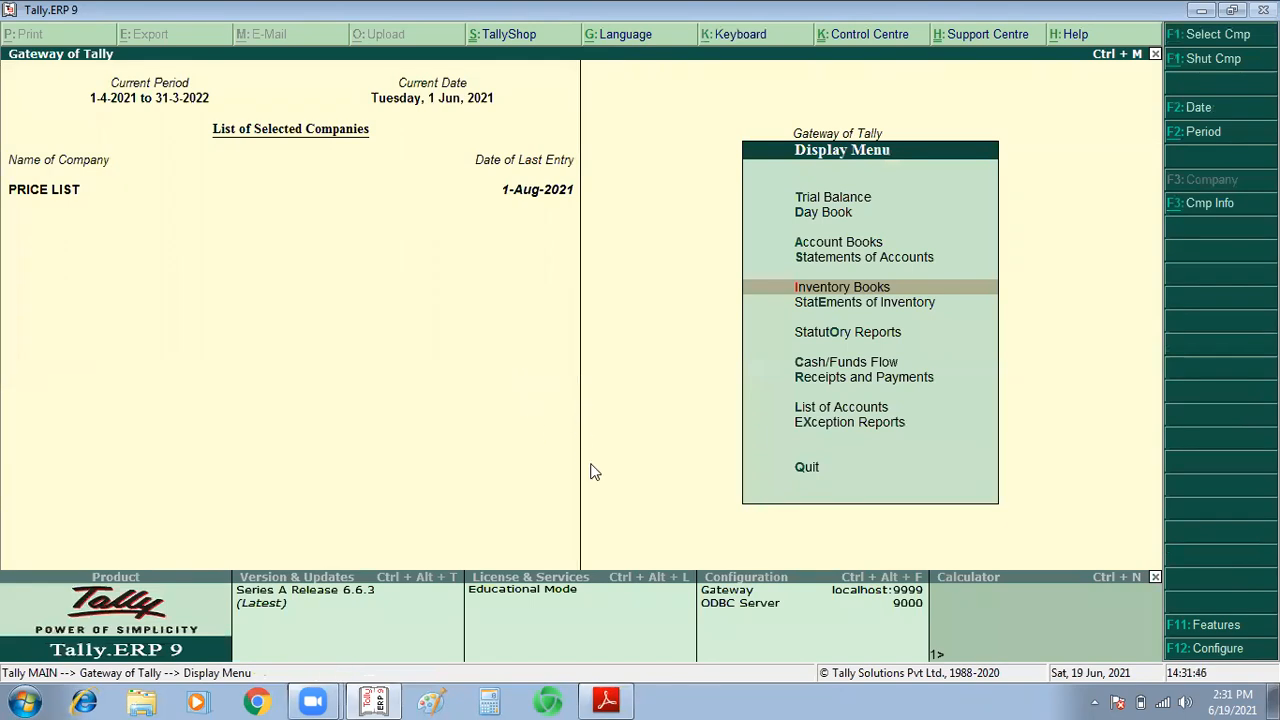
click(607, 699)
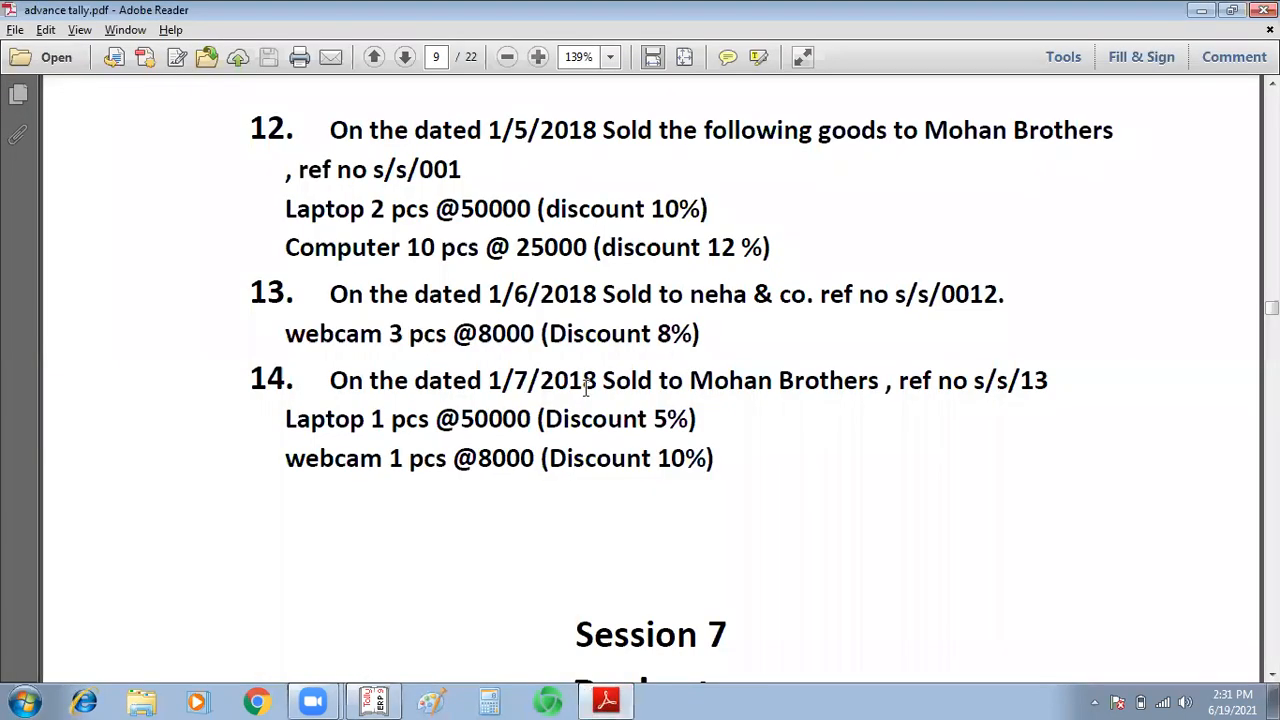